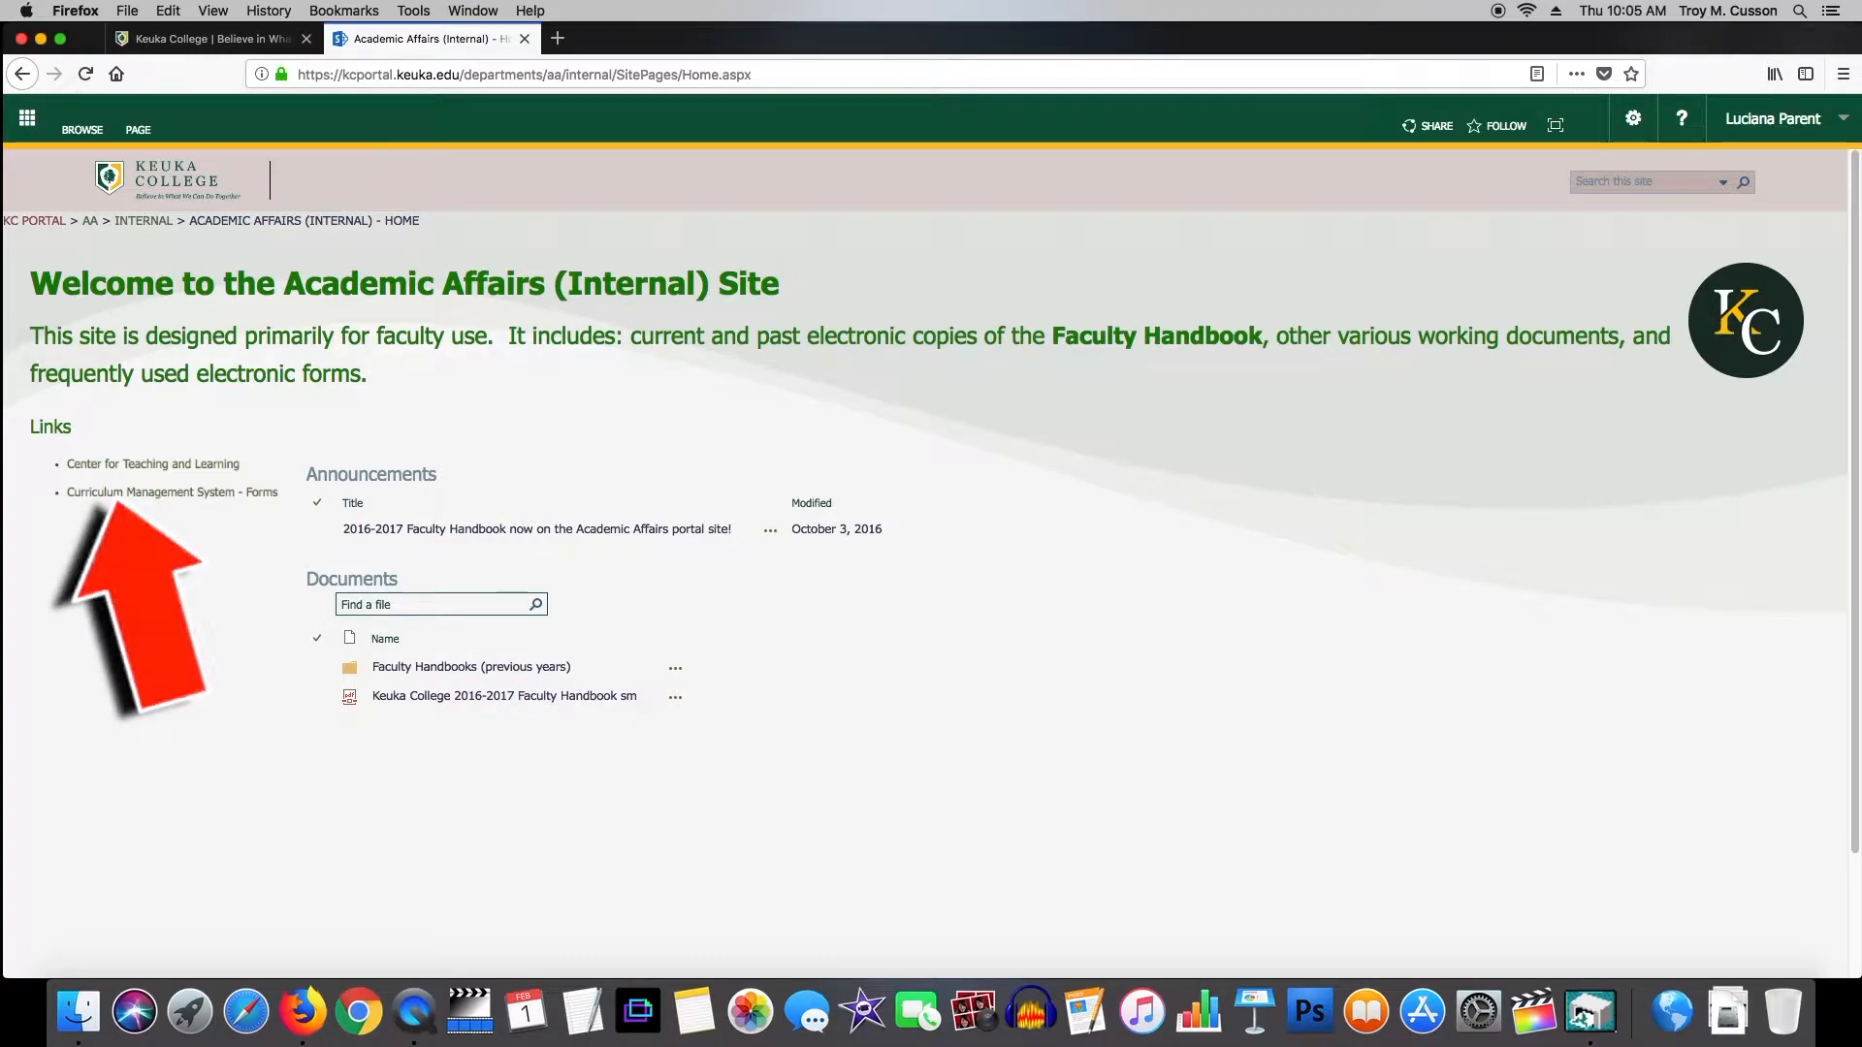
Follow the 'Curriculum Management System - Forms' link on the Academic Affairs site.
click(122, 493)
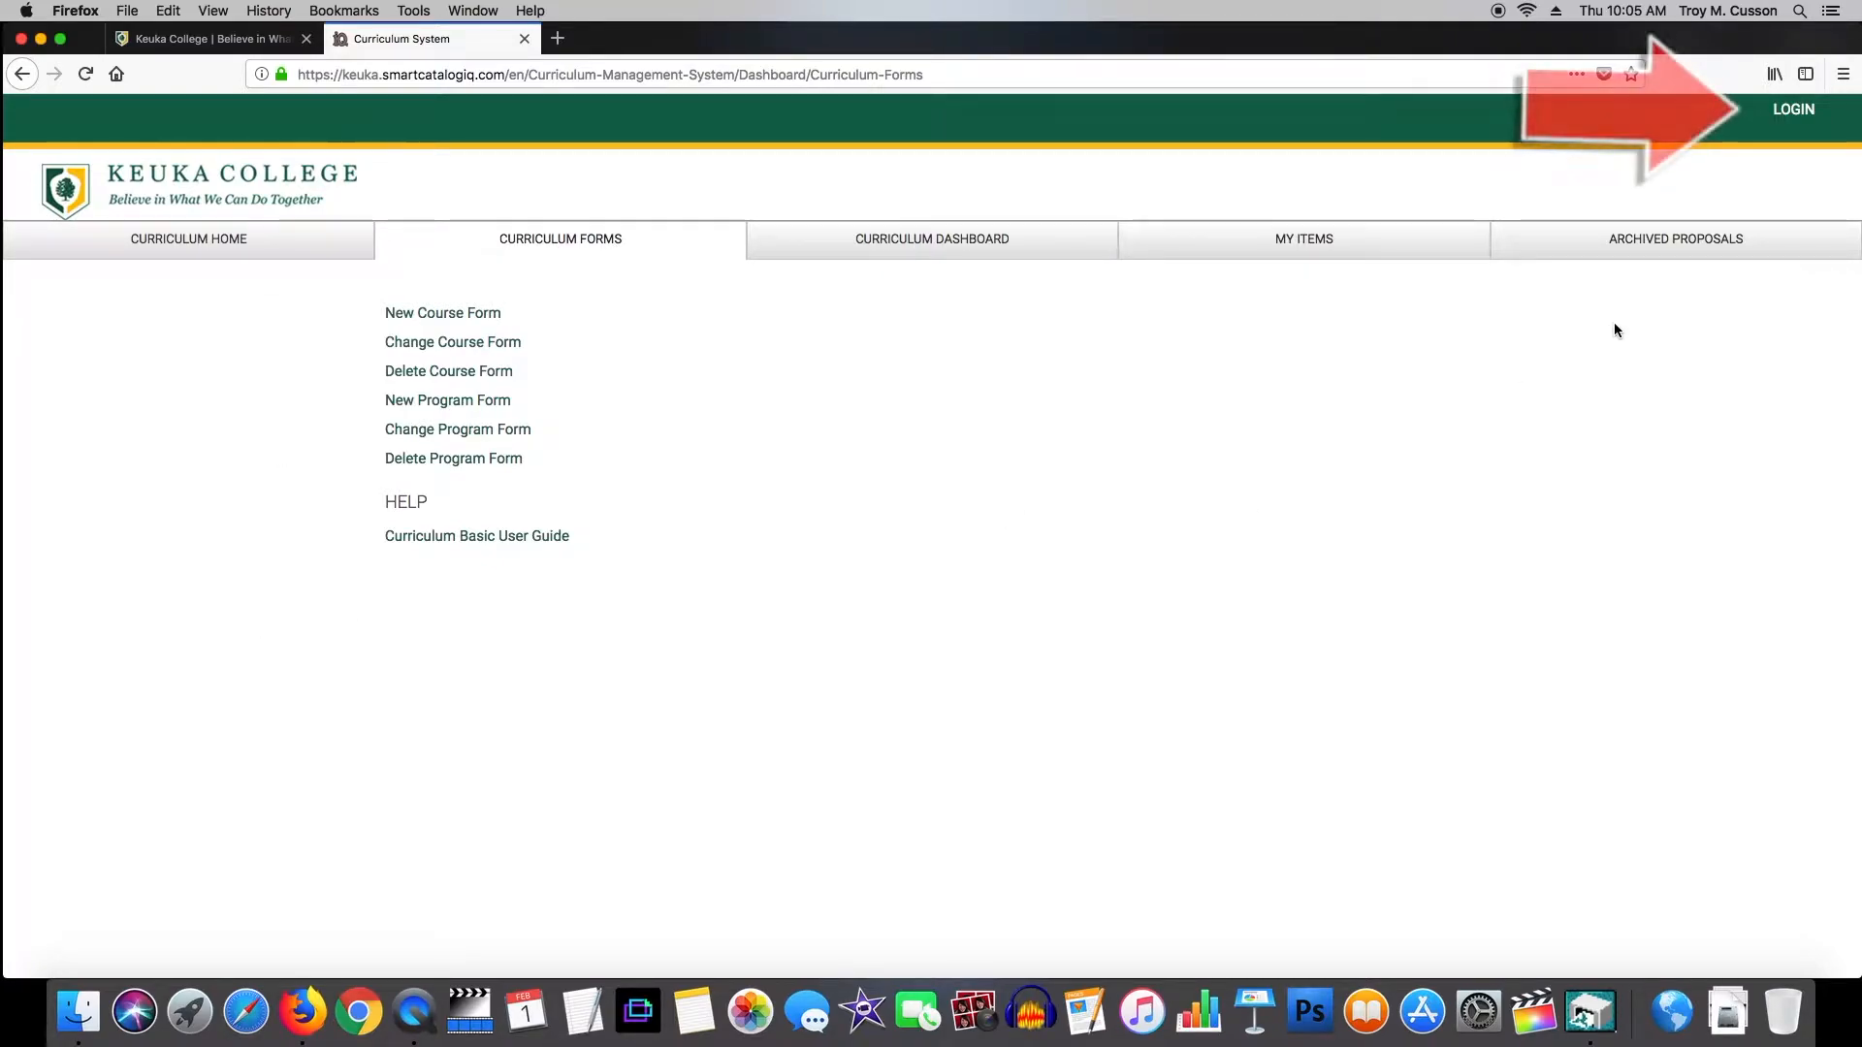
Sign in to the SmartCatalogIQ curriculum system with LOGIN at the top right.
click(1796, 115)
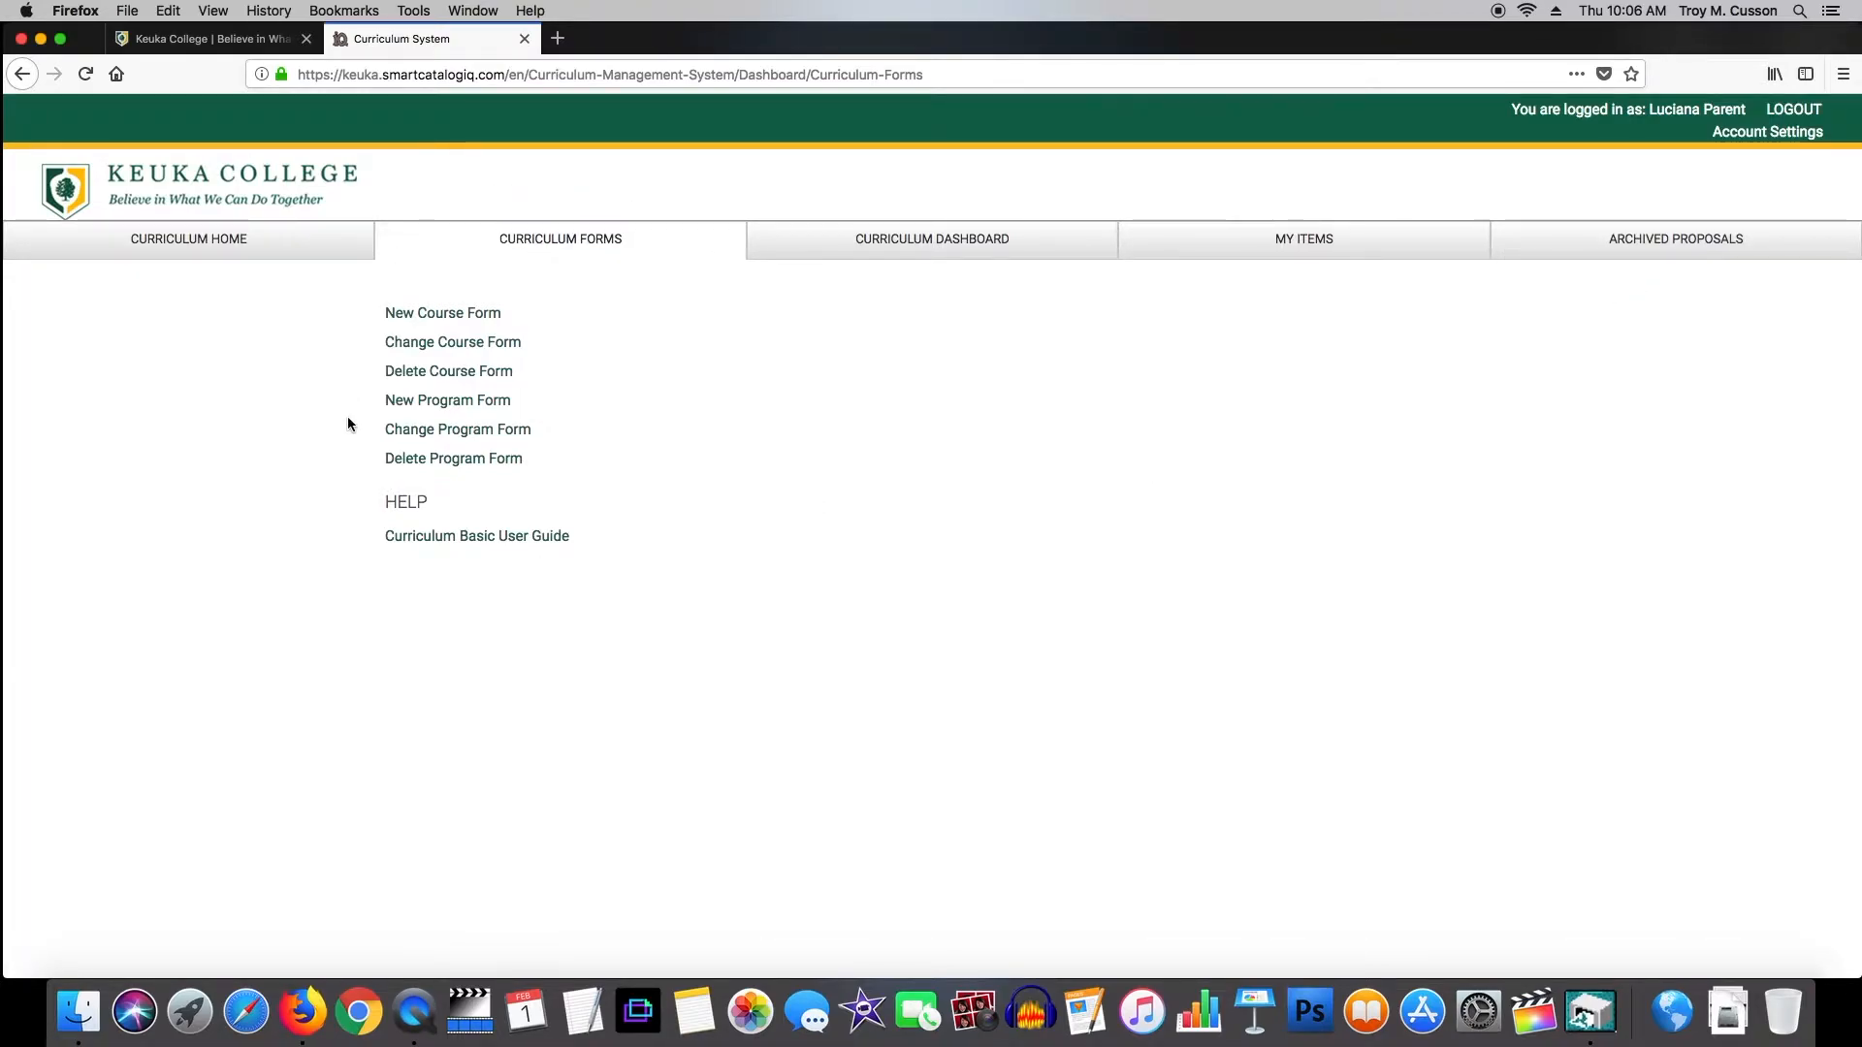
Start a New Course Form and look over its fields and discipline list.
click(462, 314)
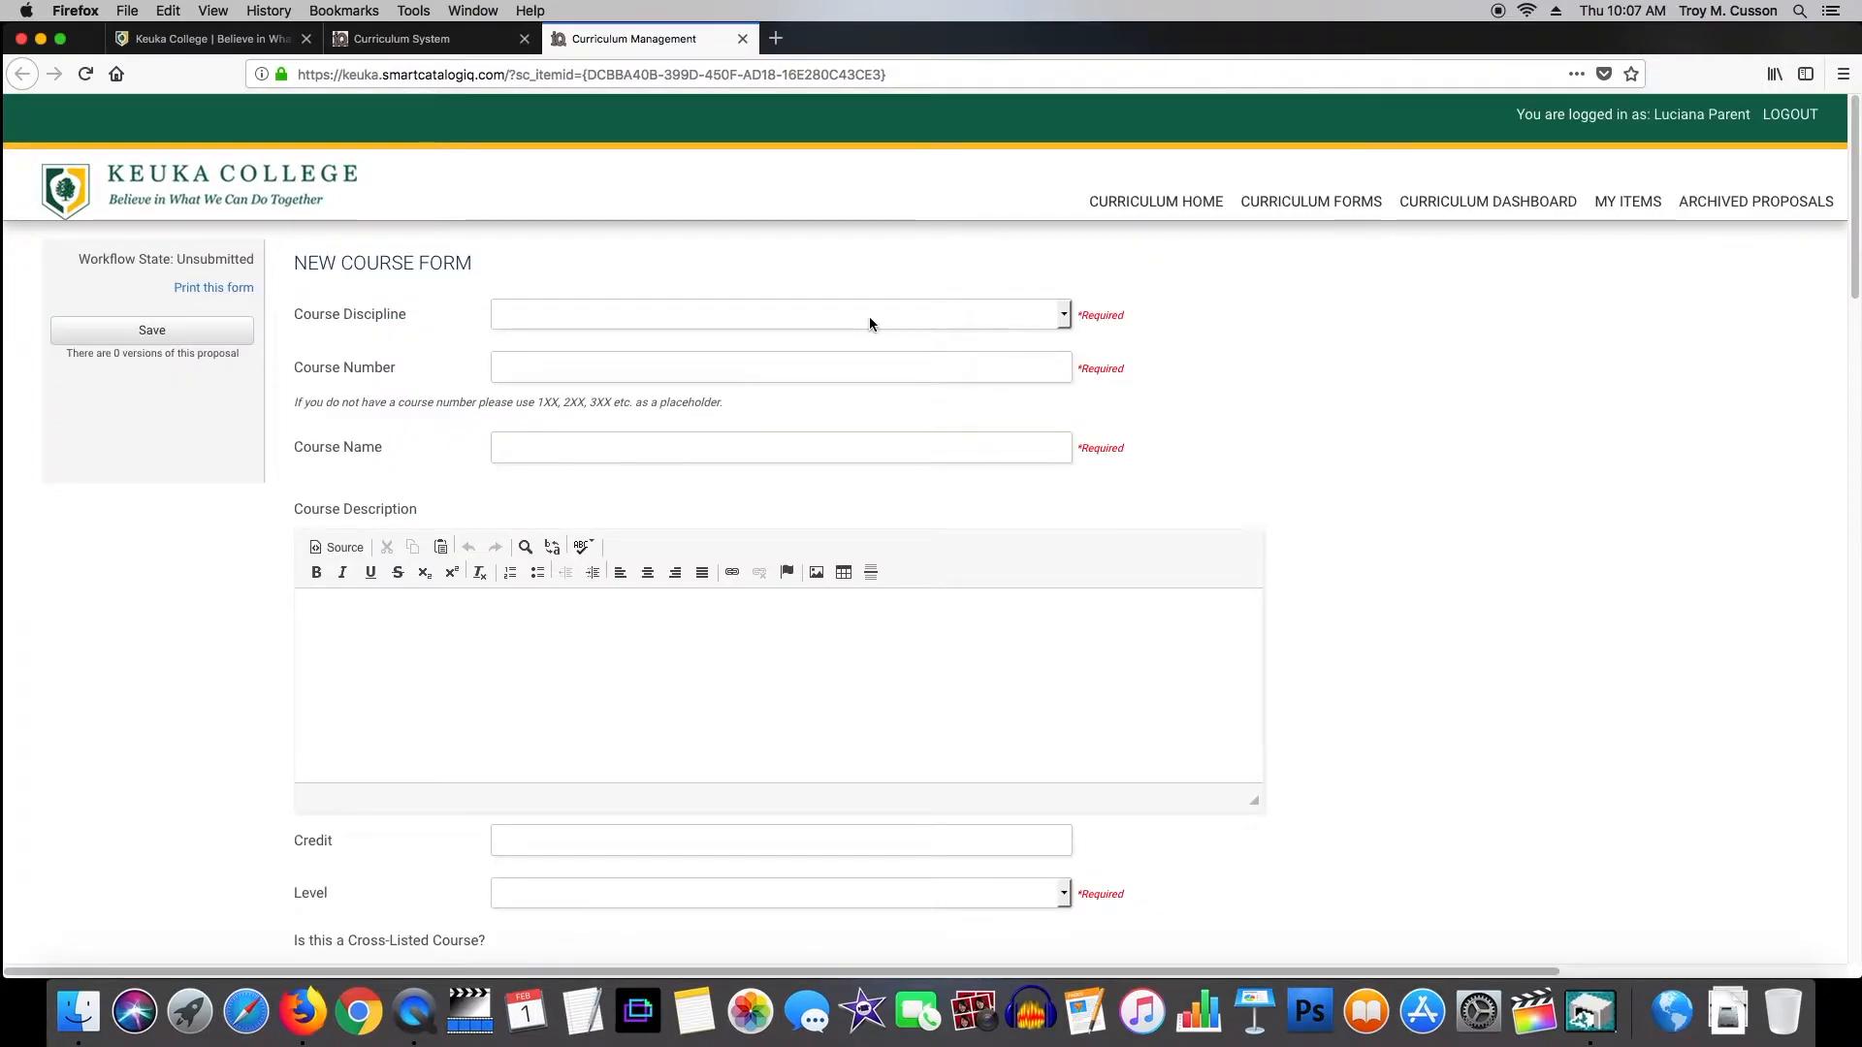
scroll(781, 460, down, 20)
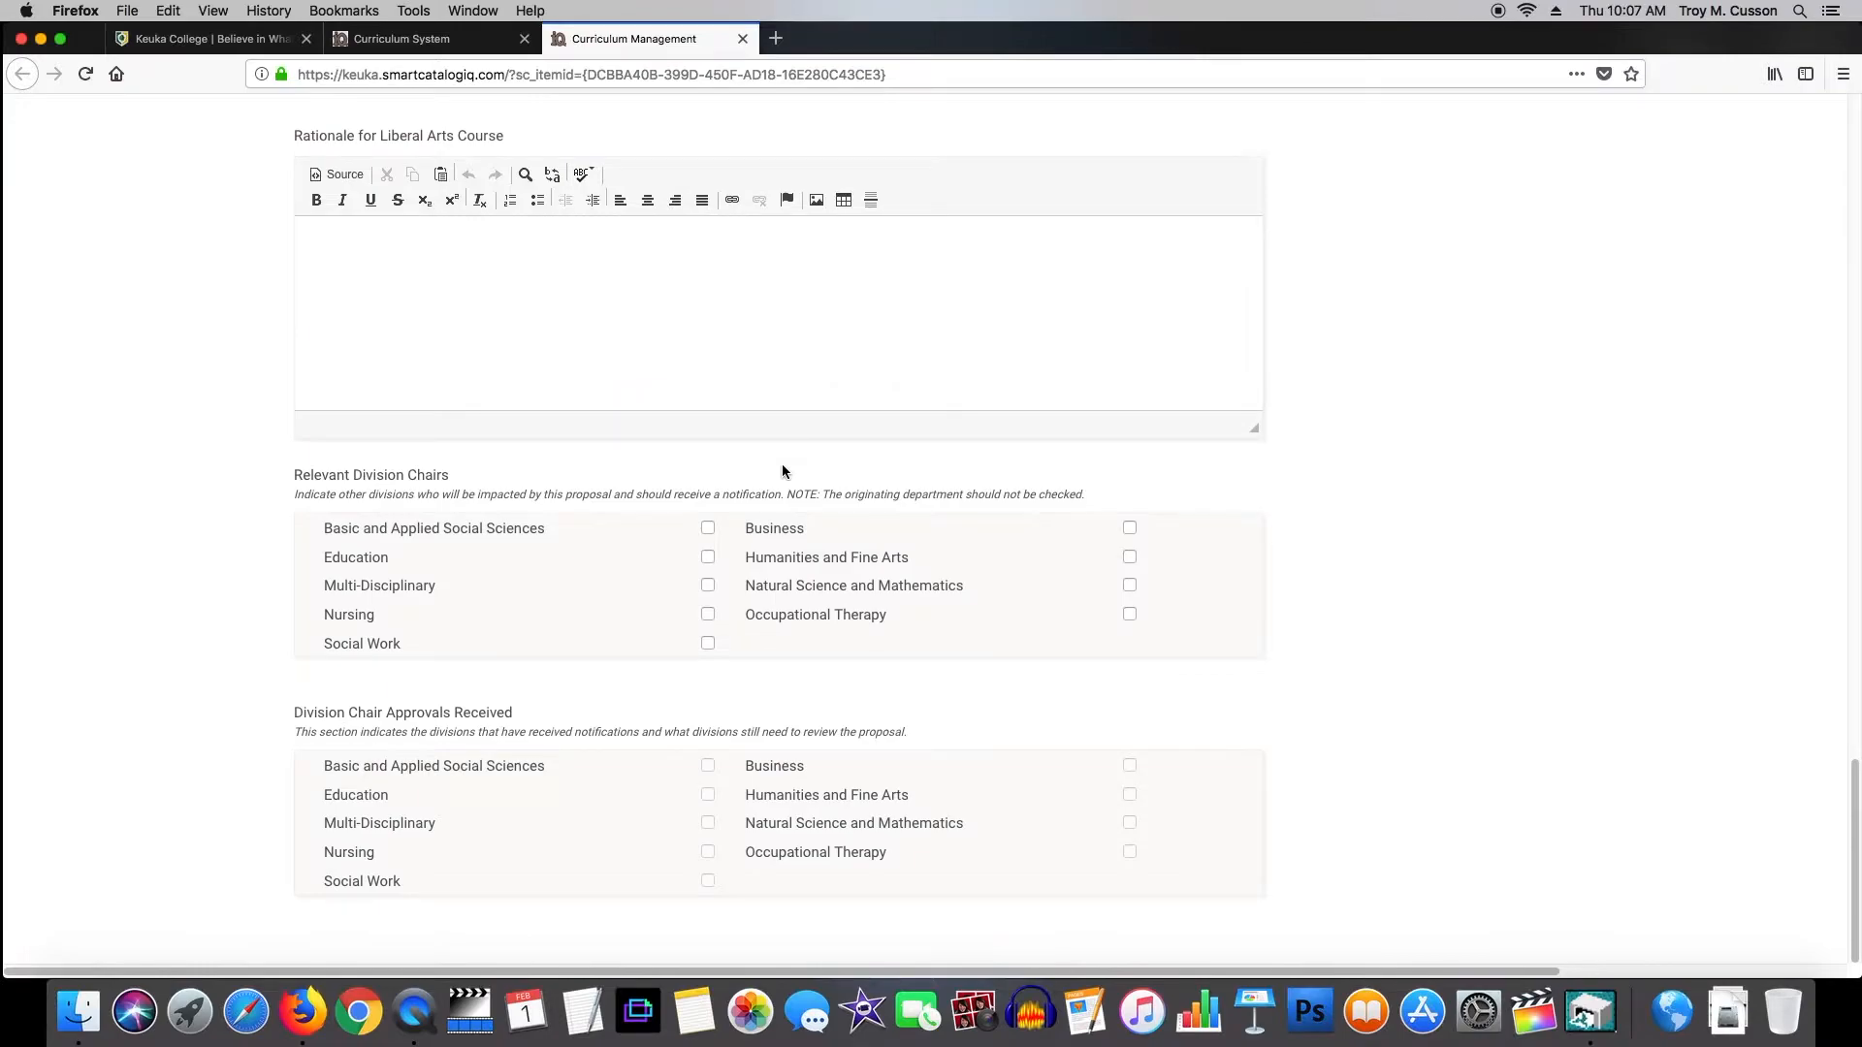
scroll(784, 471, up, 10)
scroll(783, 472, up, 10)
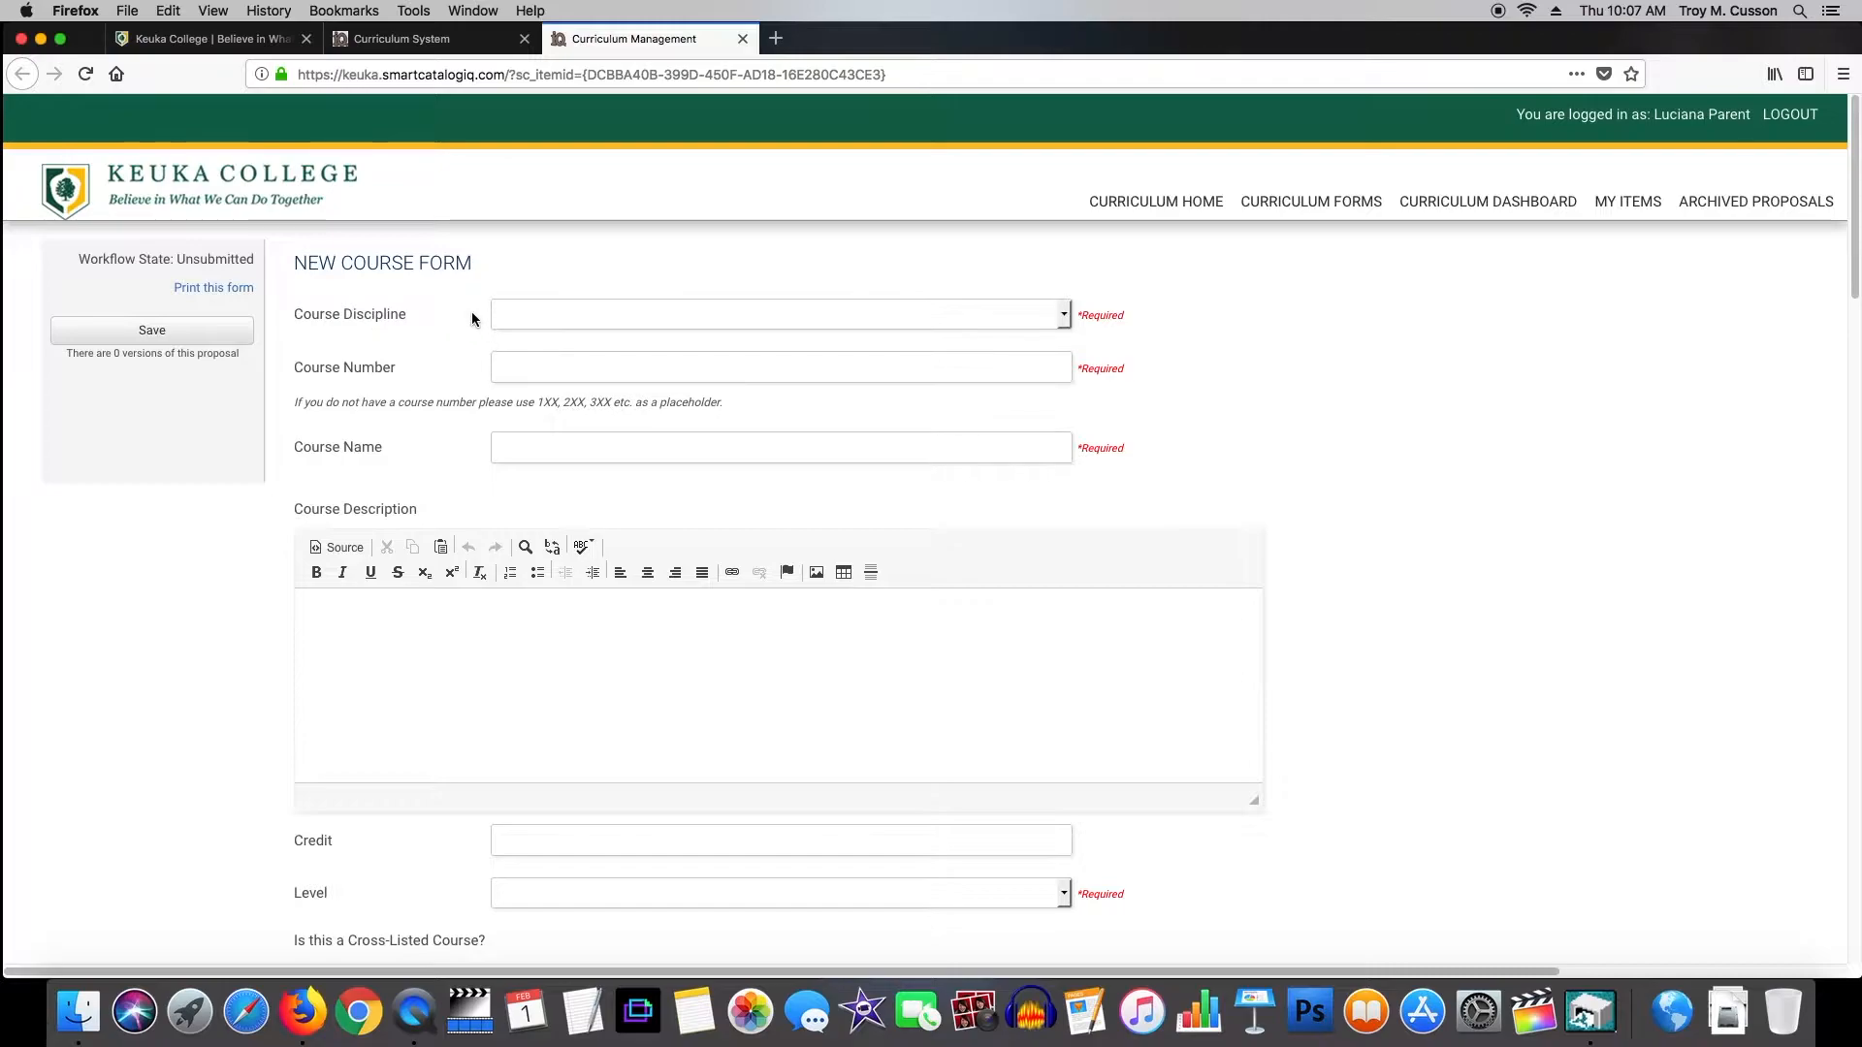
click(1065, 316)
click(888, 284)
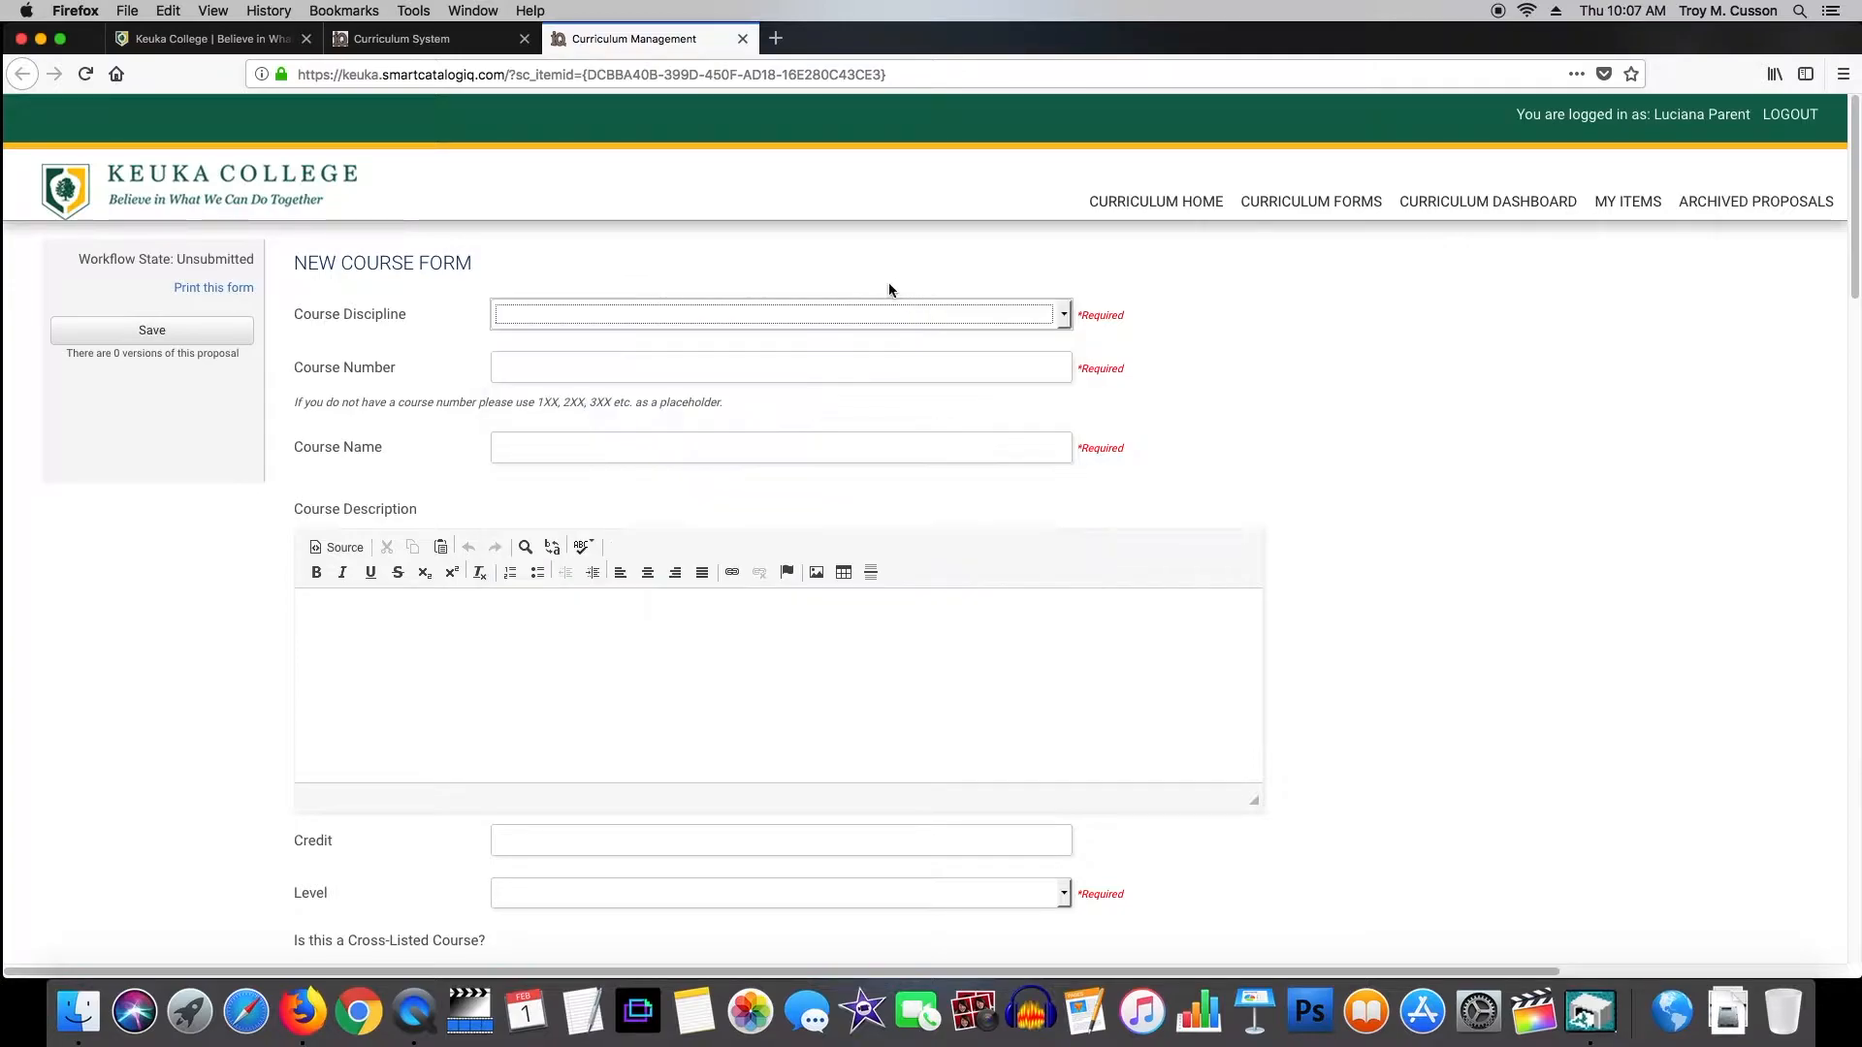
Write 'do not add course offering!' in the Course Description.
click(574, 373)
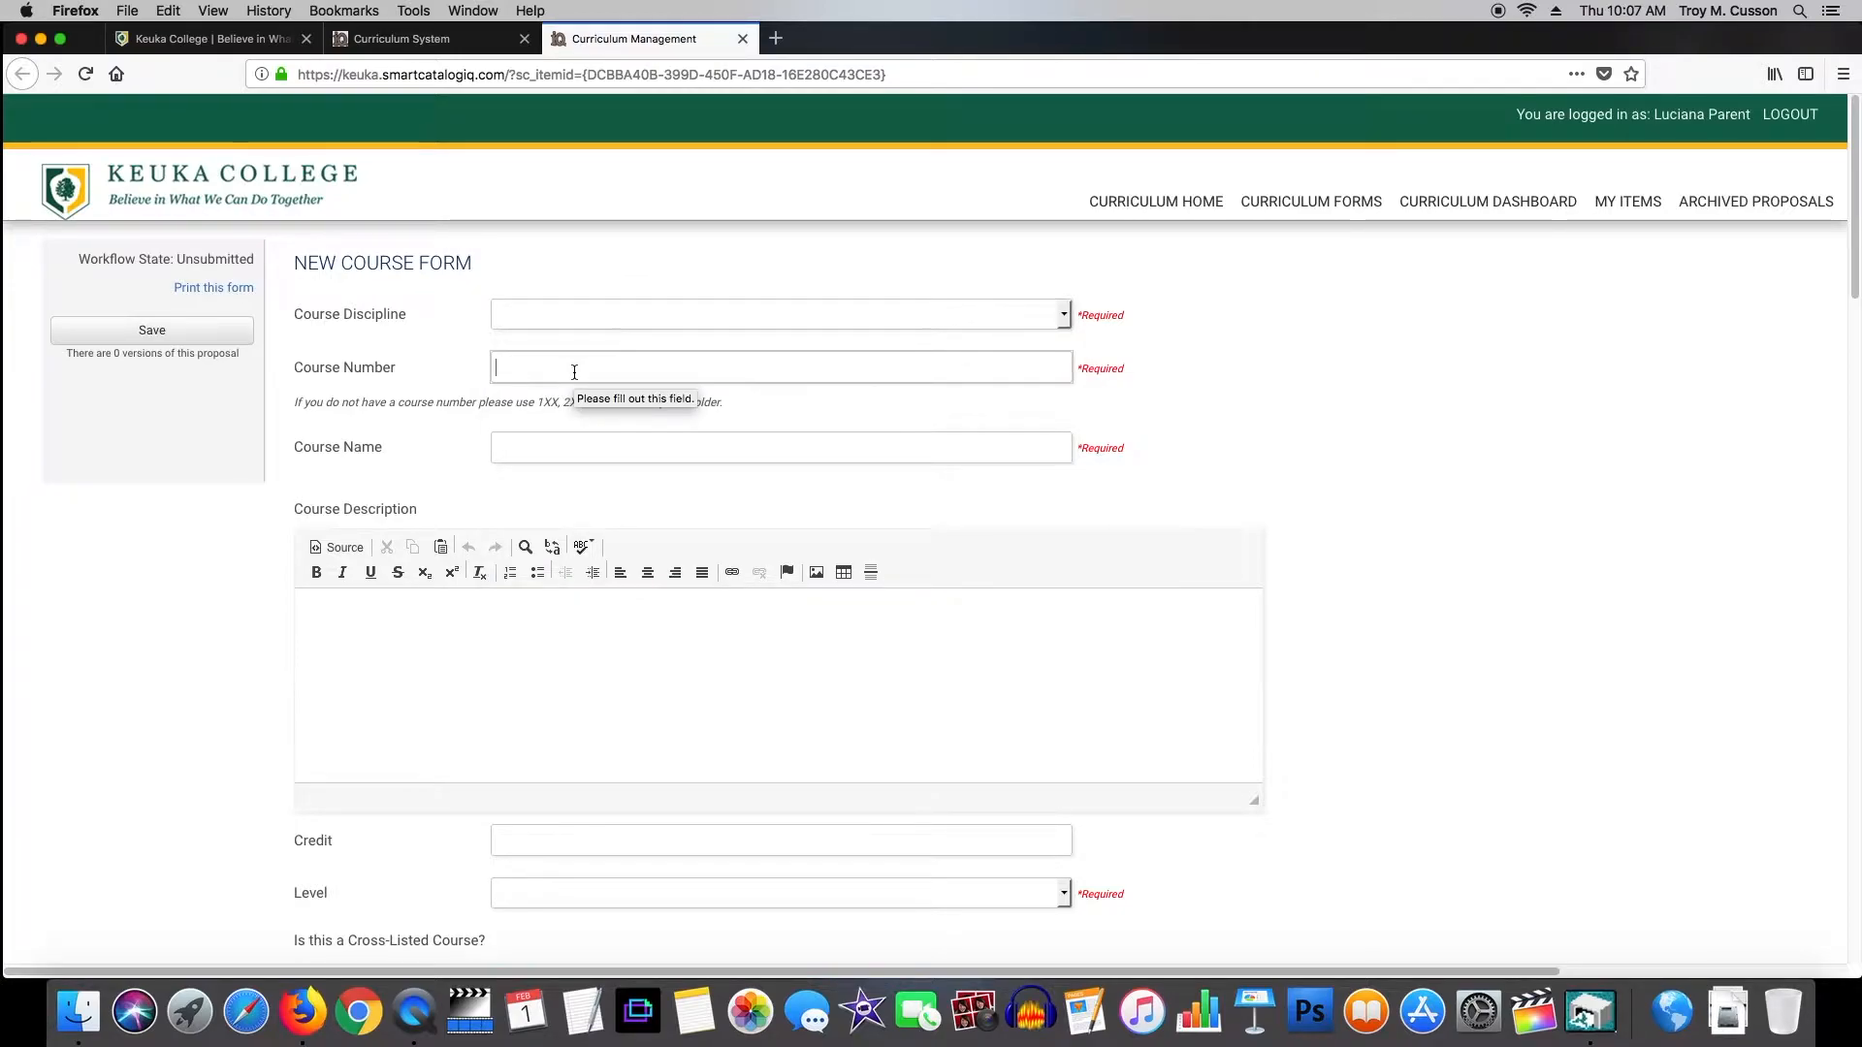
click(570, 452)
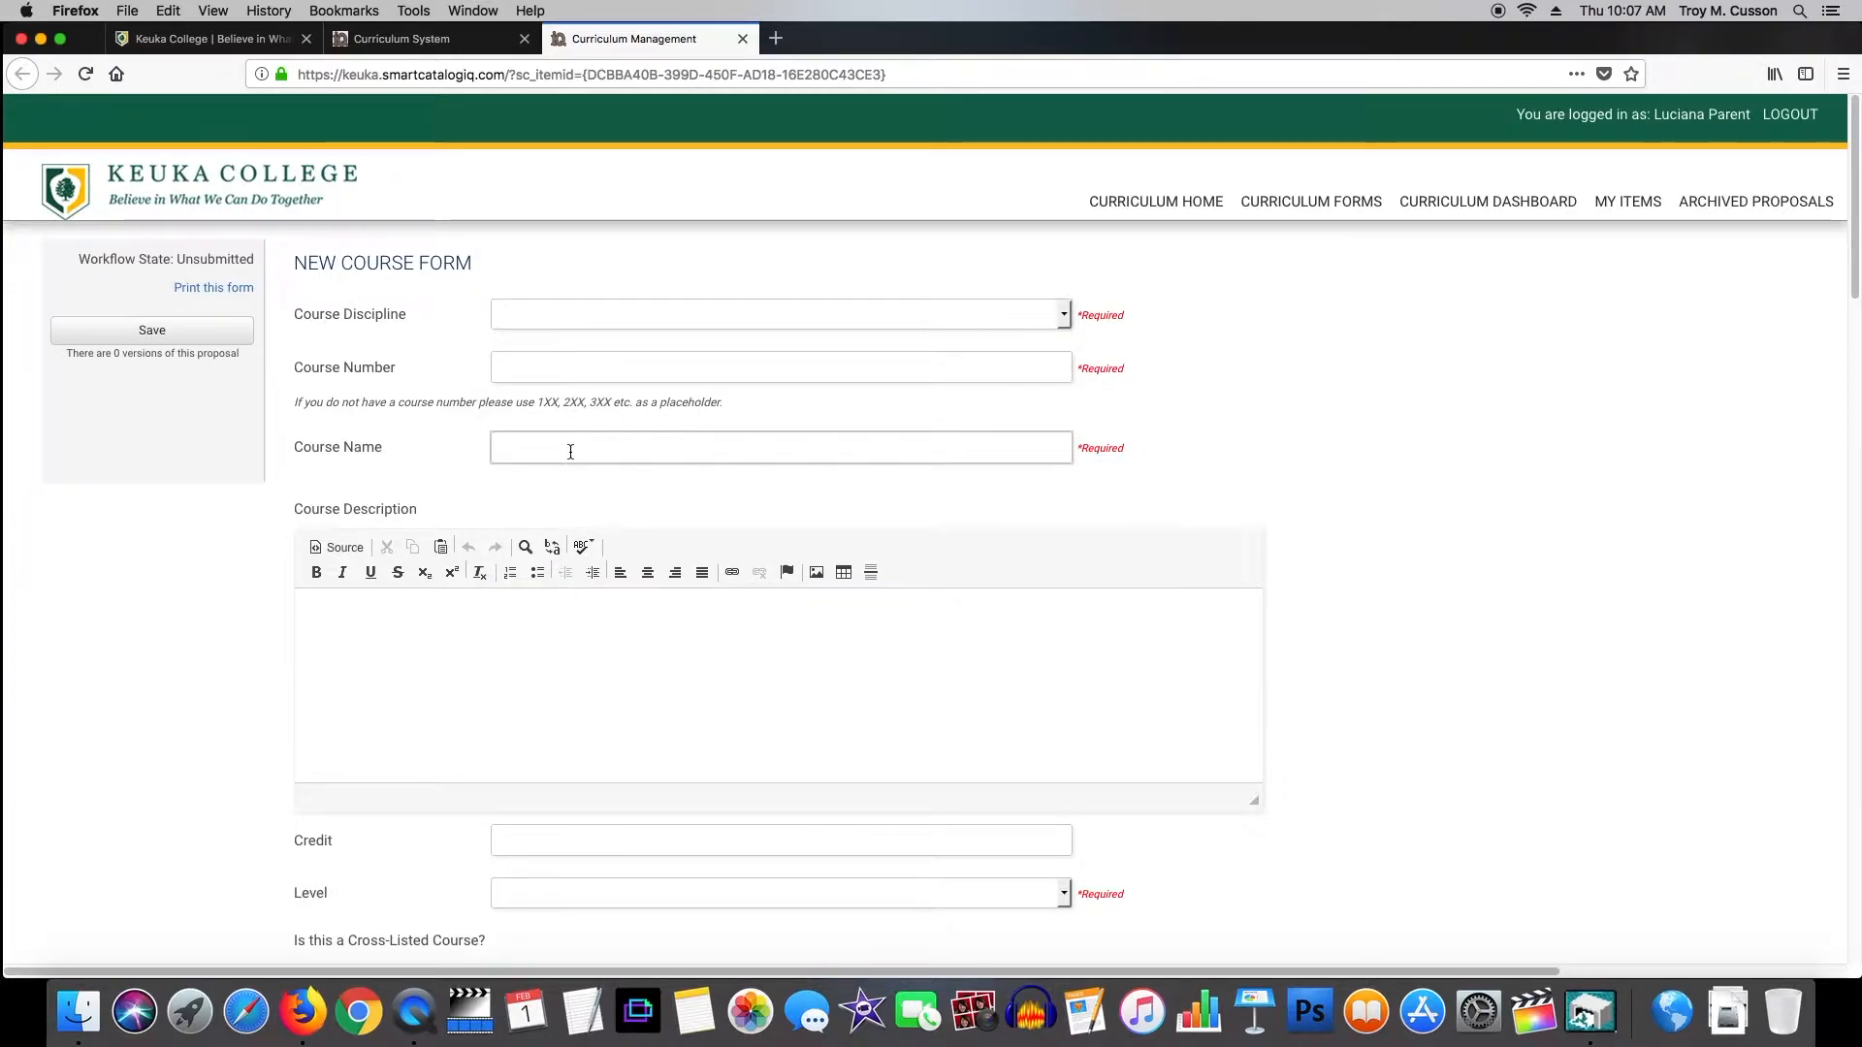
click(485, 626)
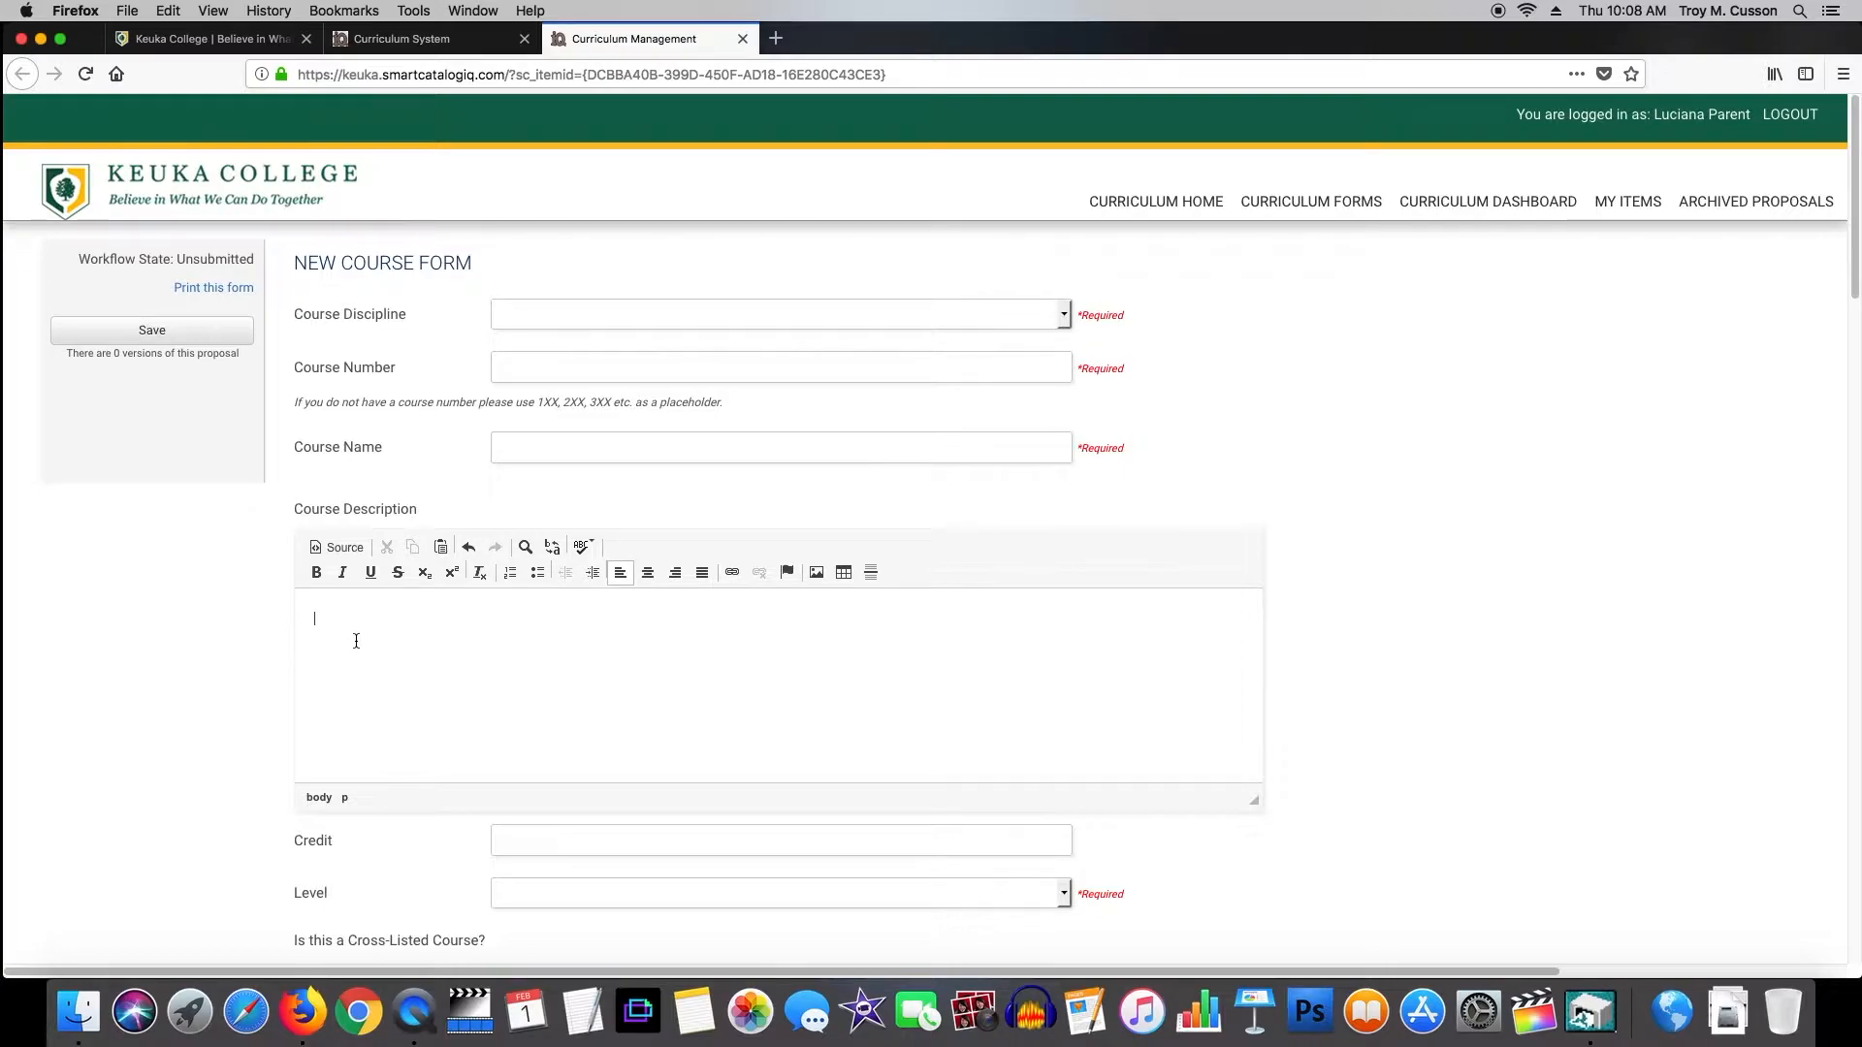
text(do not add course effort)
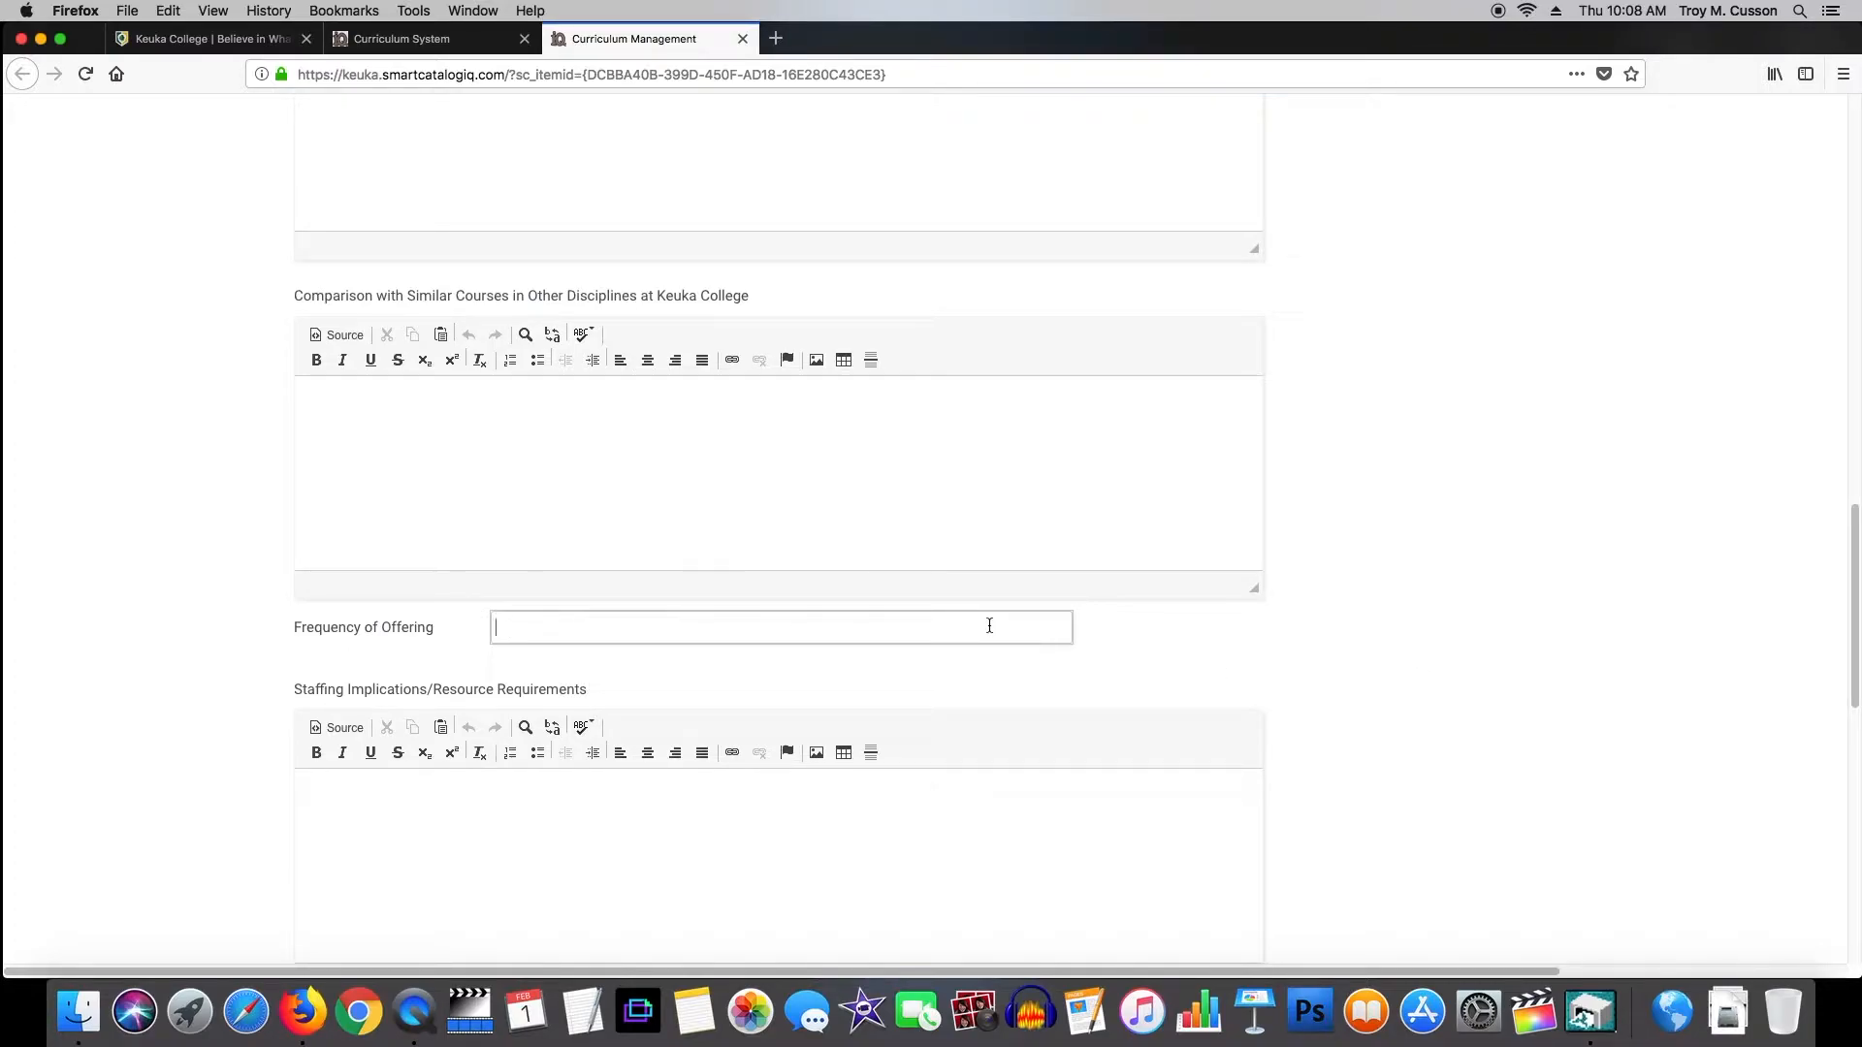
drag(1854, 669, 1766, 345)
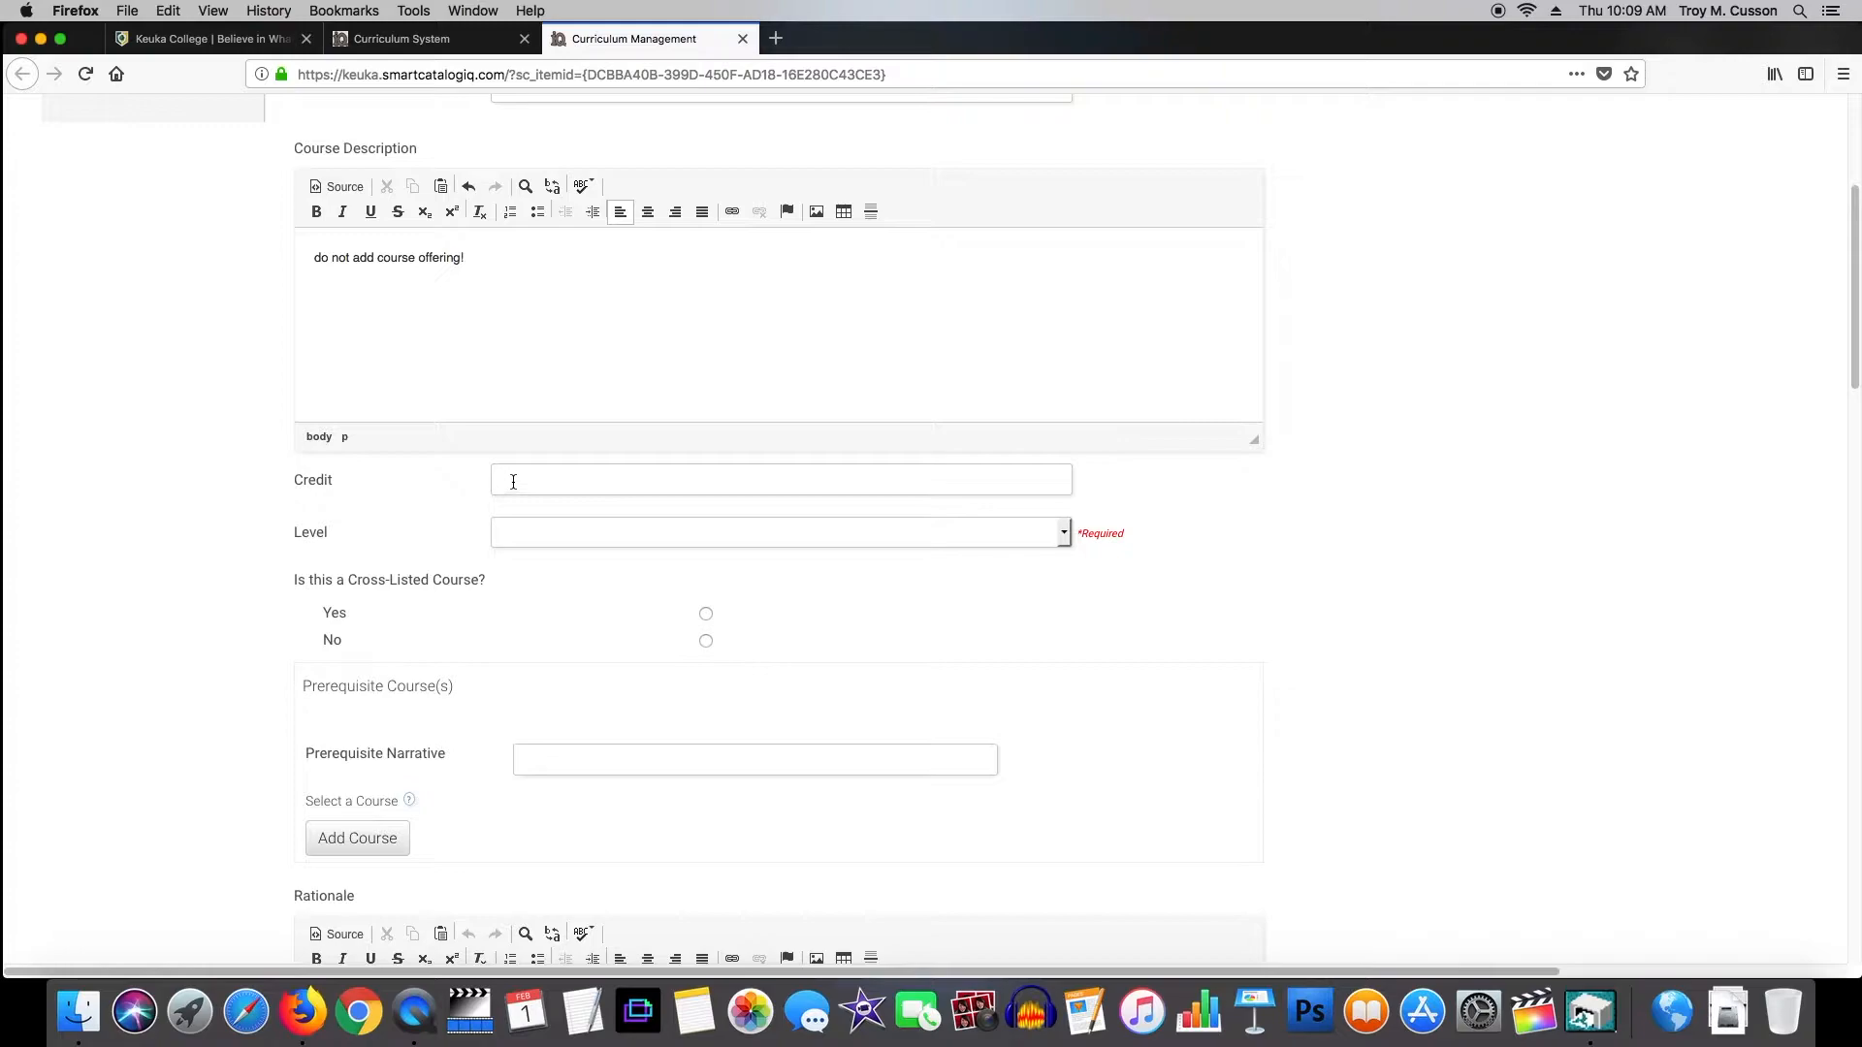
Set Level to Graduate, mark it cross-listed, and add a blank cross-listed course entry.
click(559, 531)
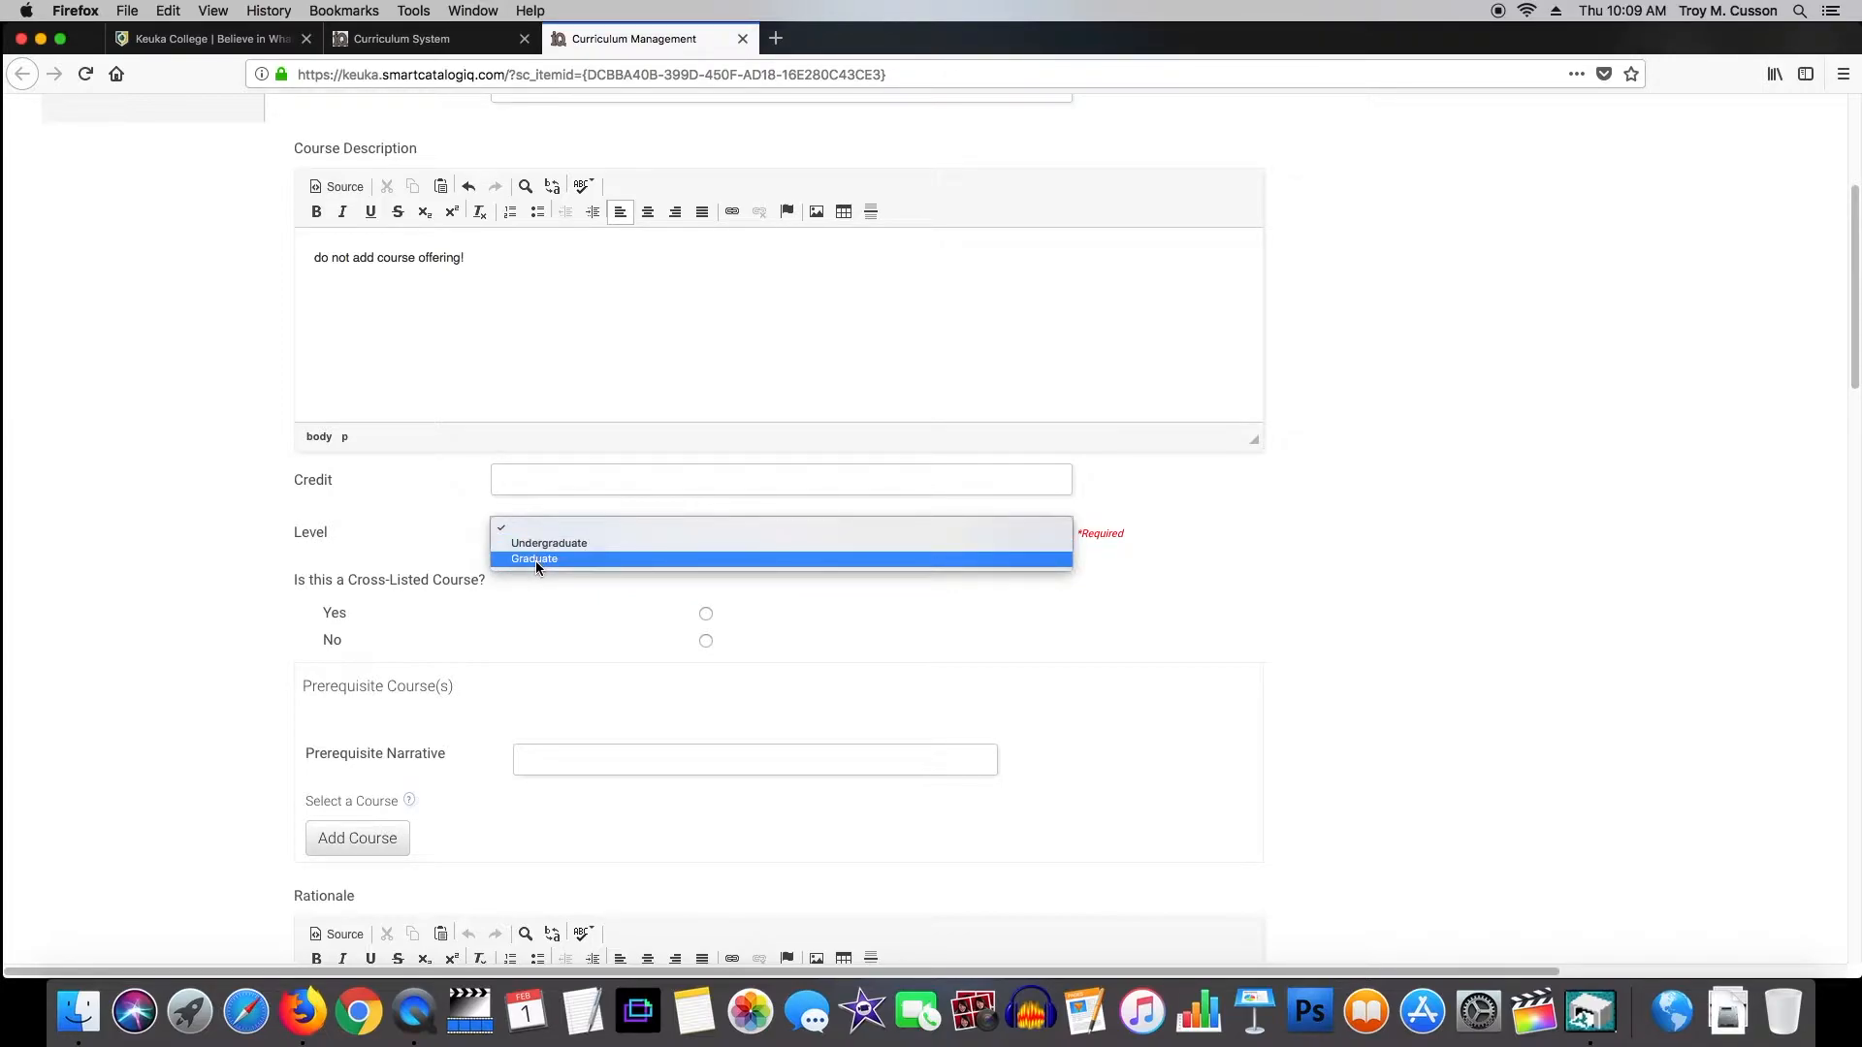
click(535, 560)
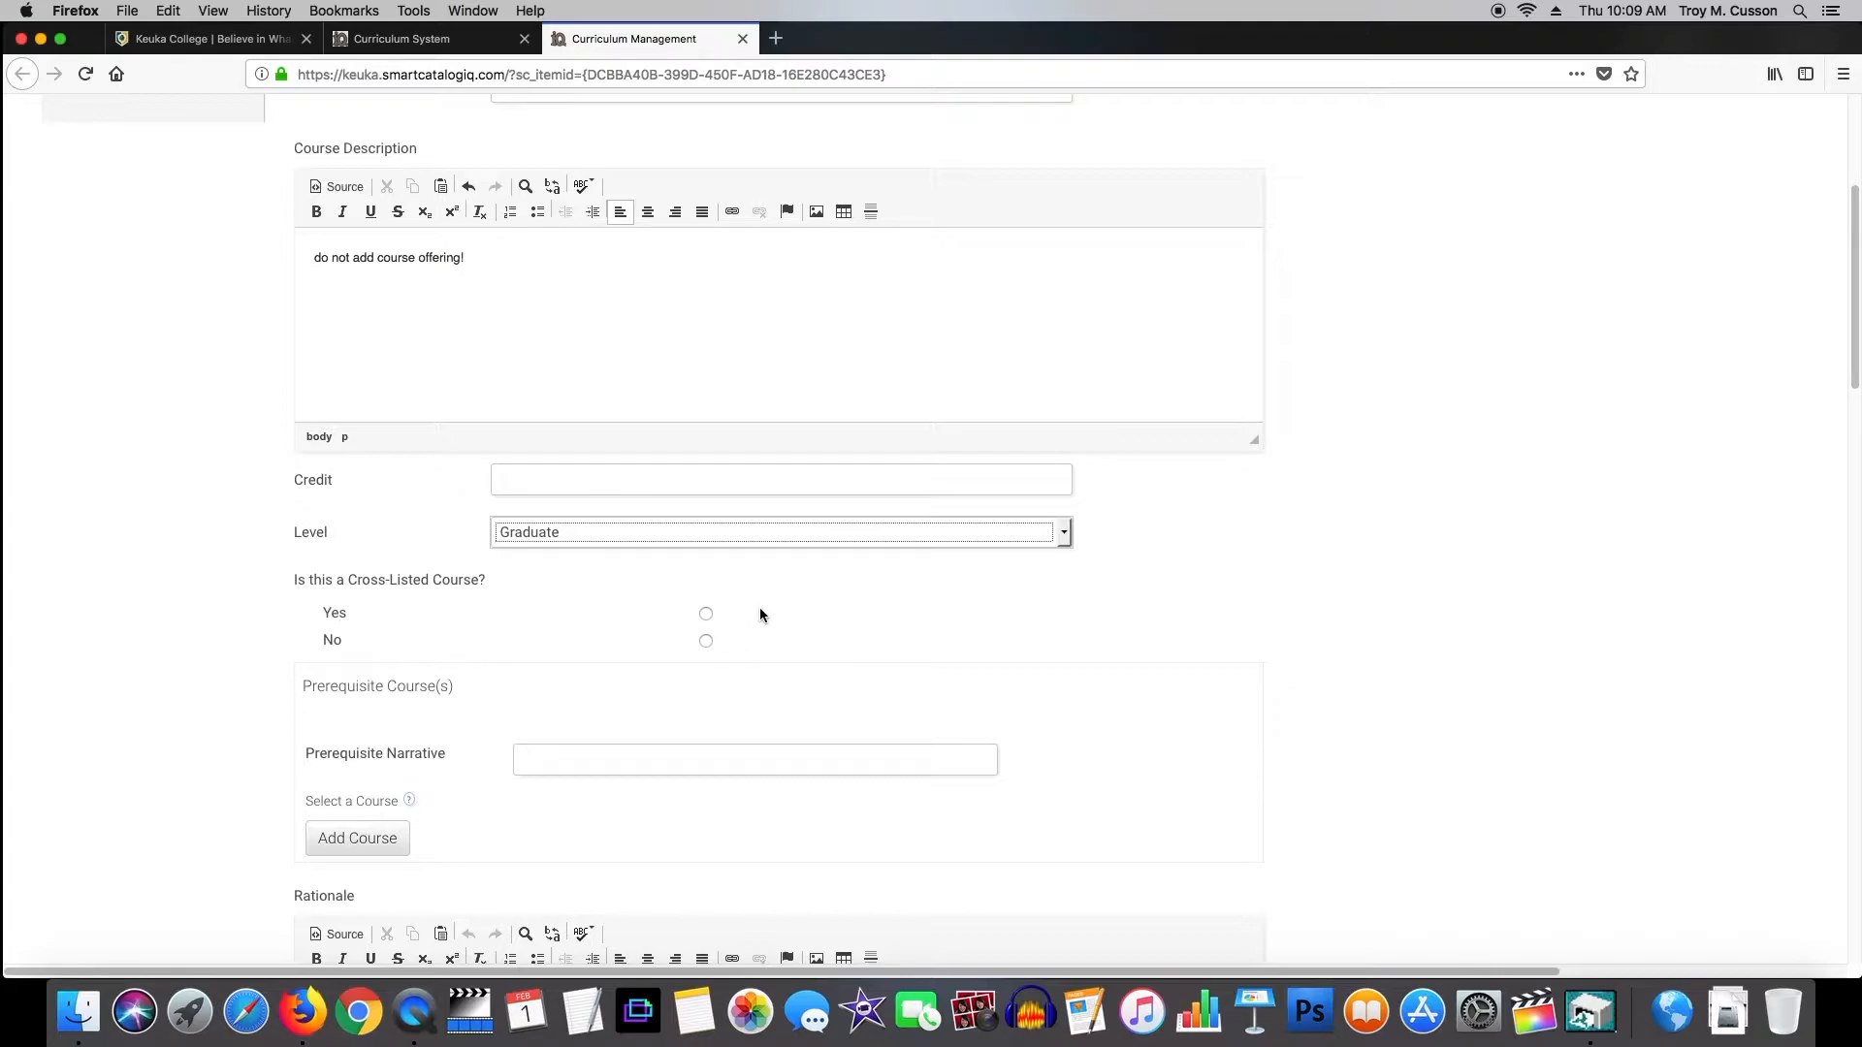
click(706, 614)
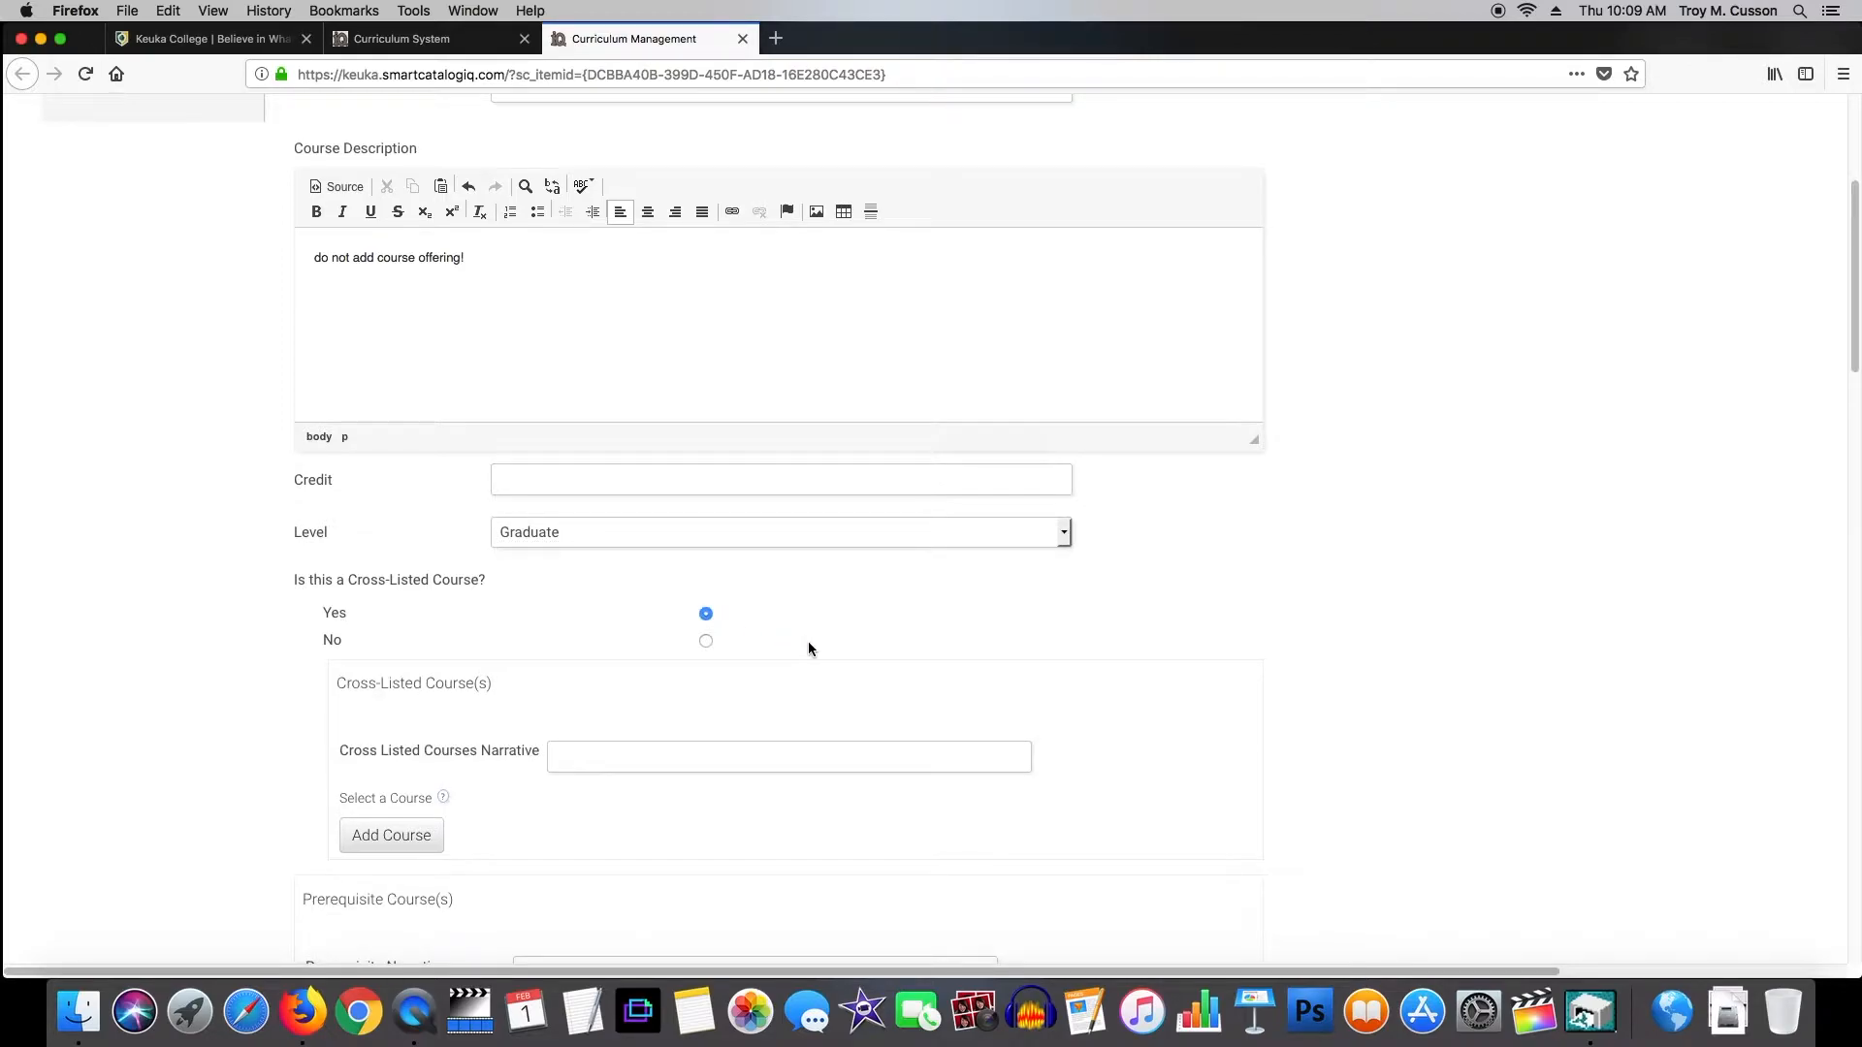
click(399, 844)
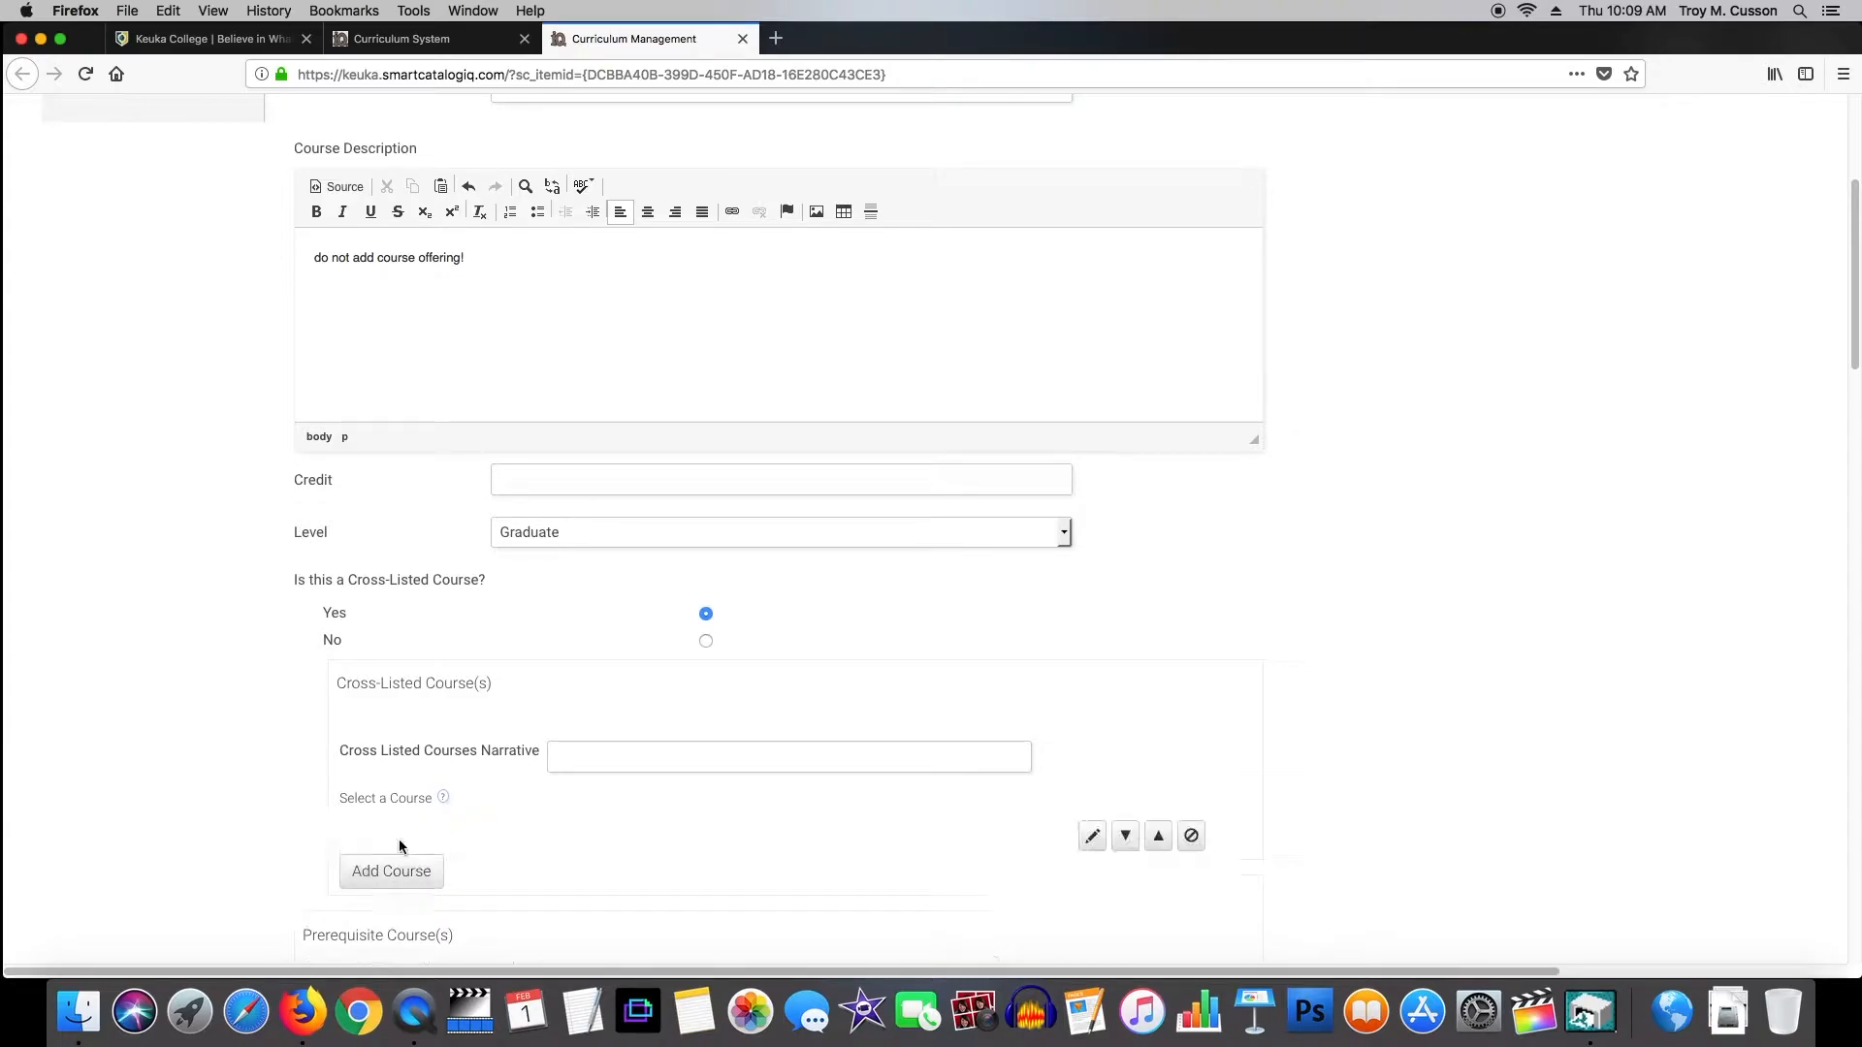
click(1101, 841)
click(860, 362)
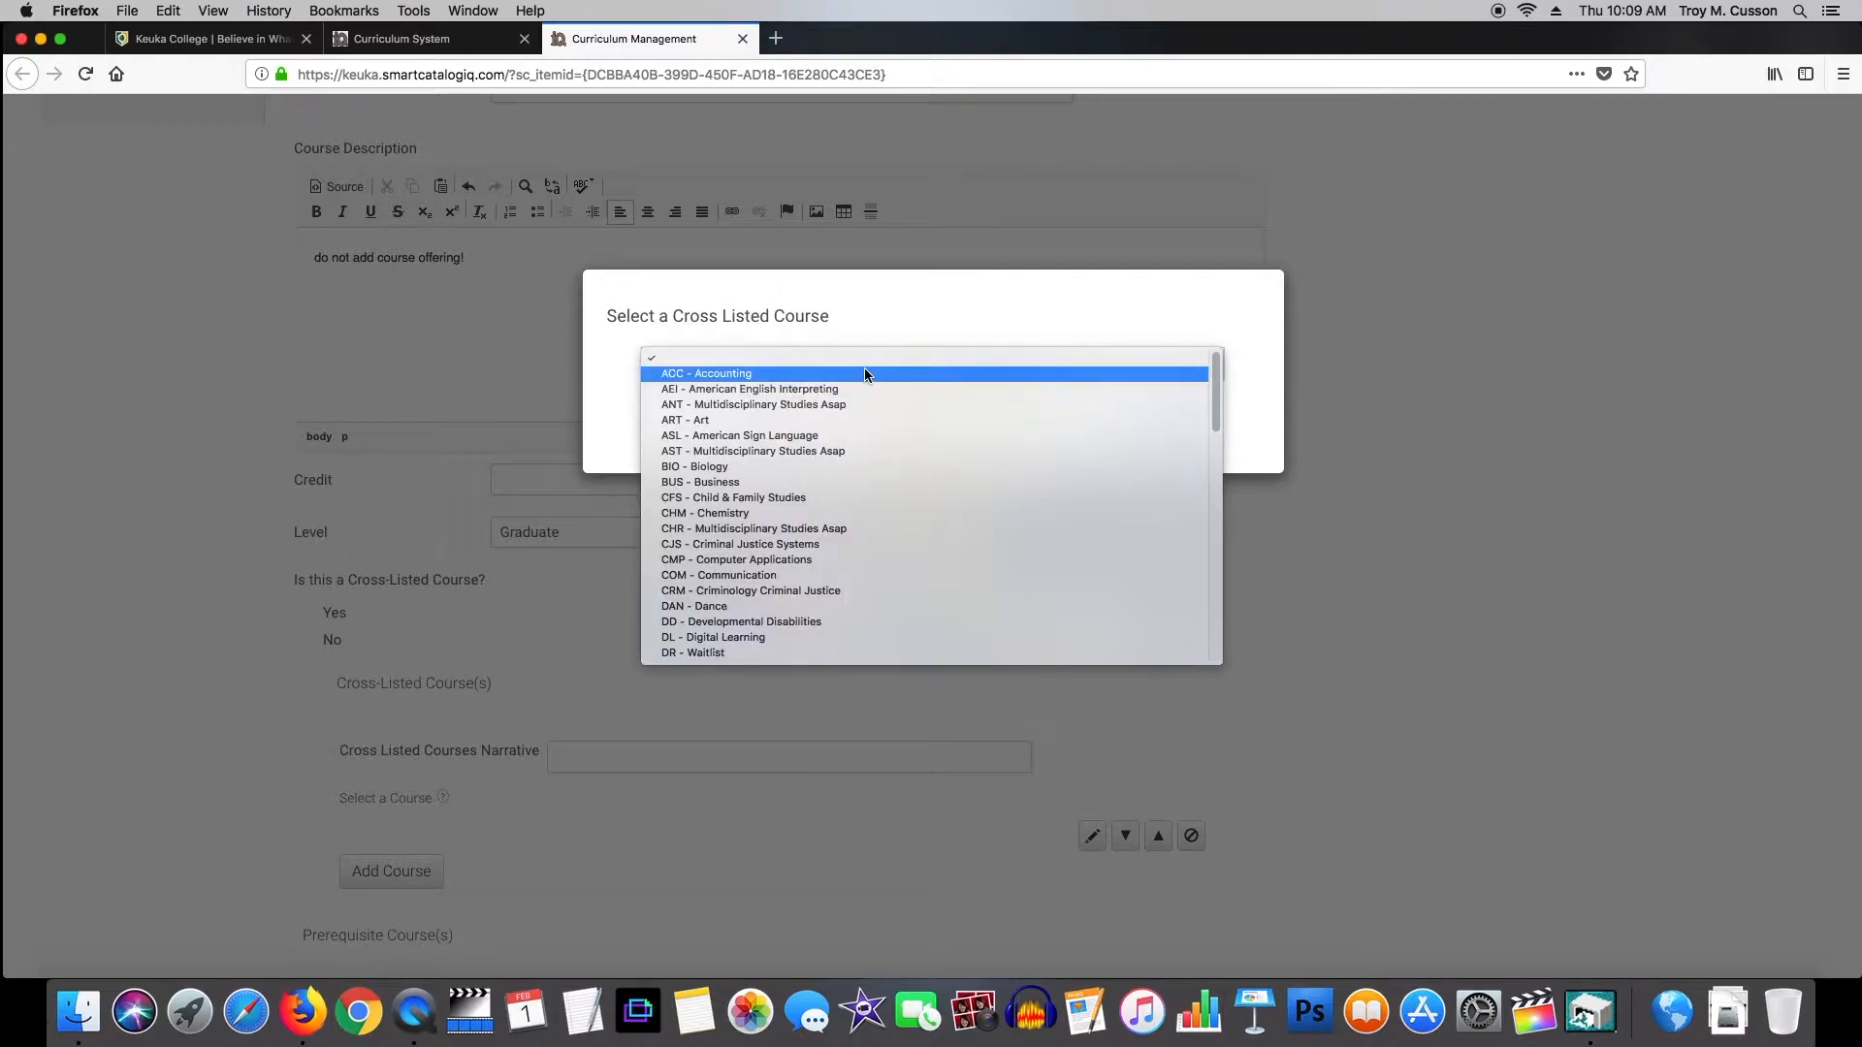
click(739, 378)
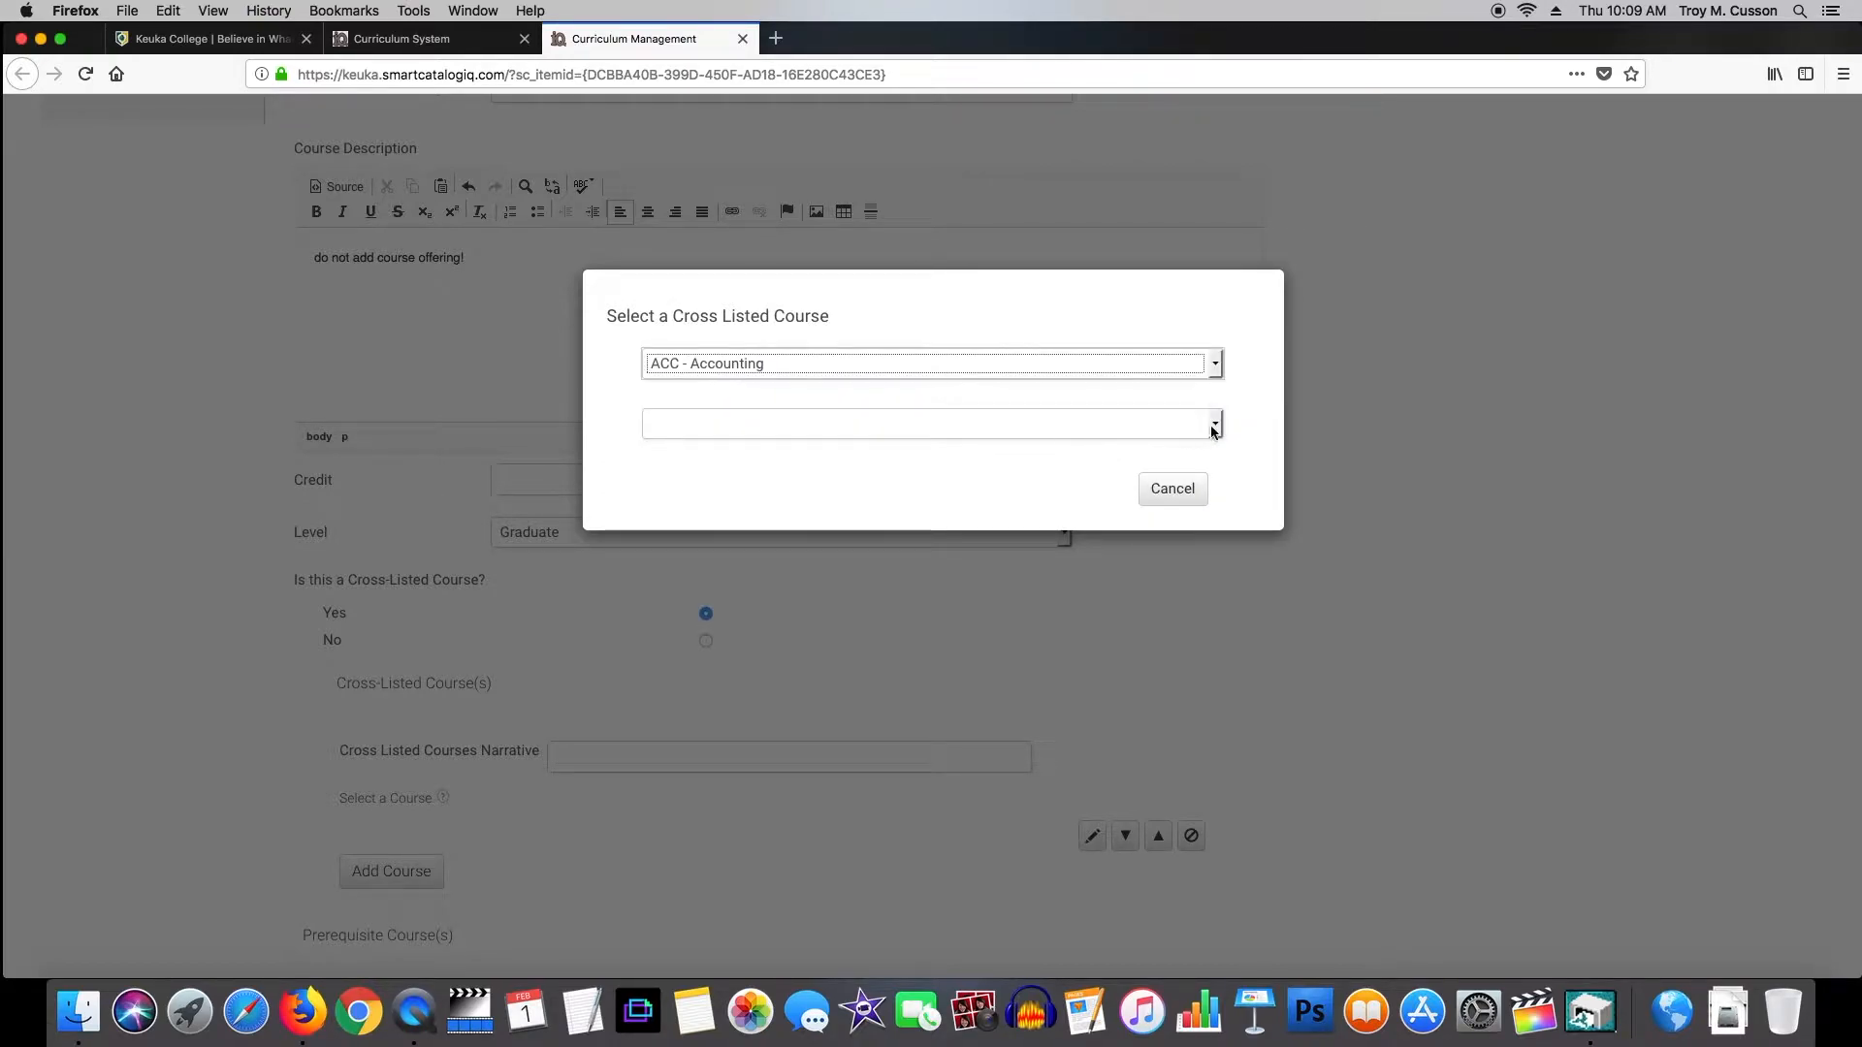
click(1213, 431)
click(712, 434)
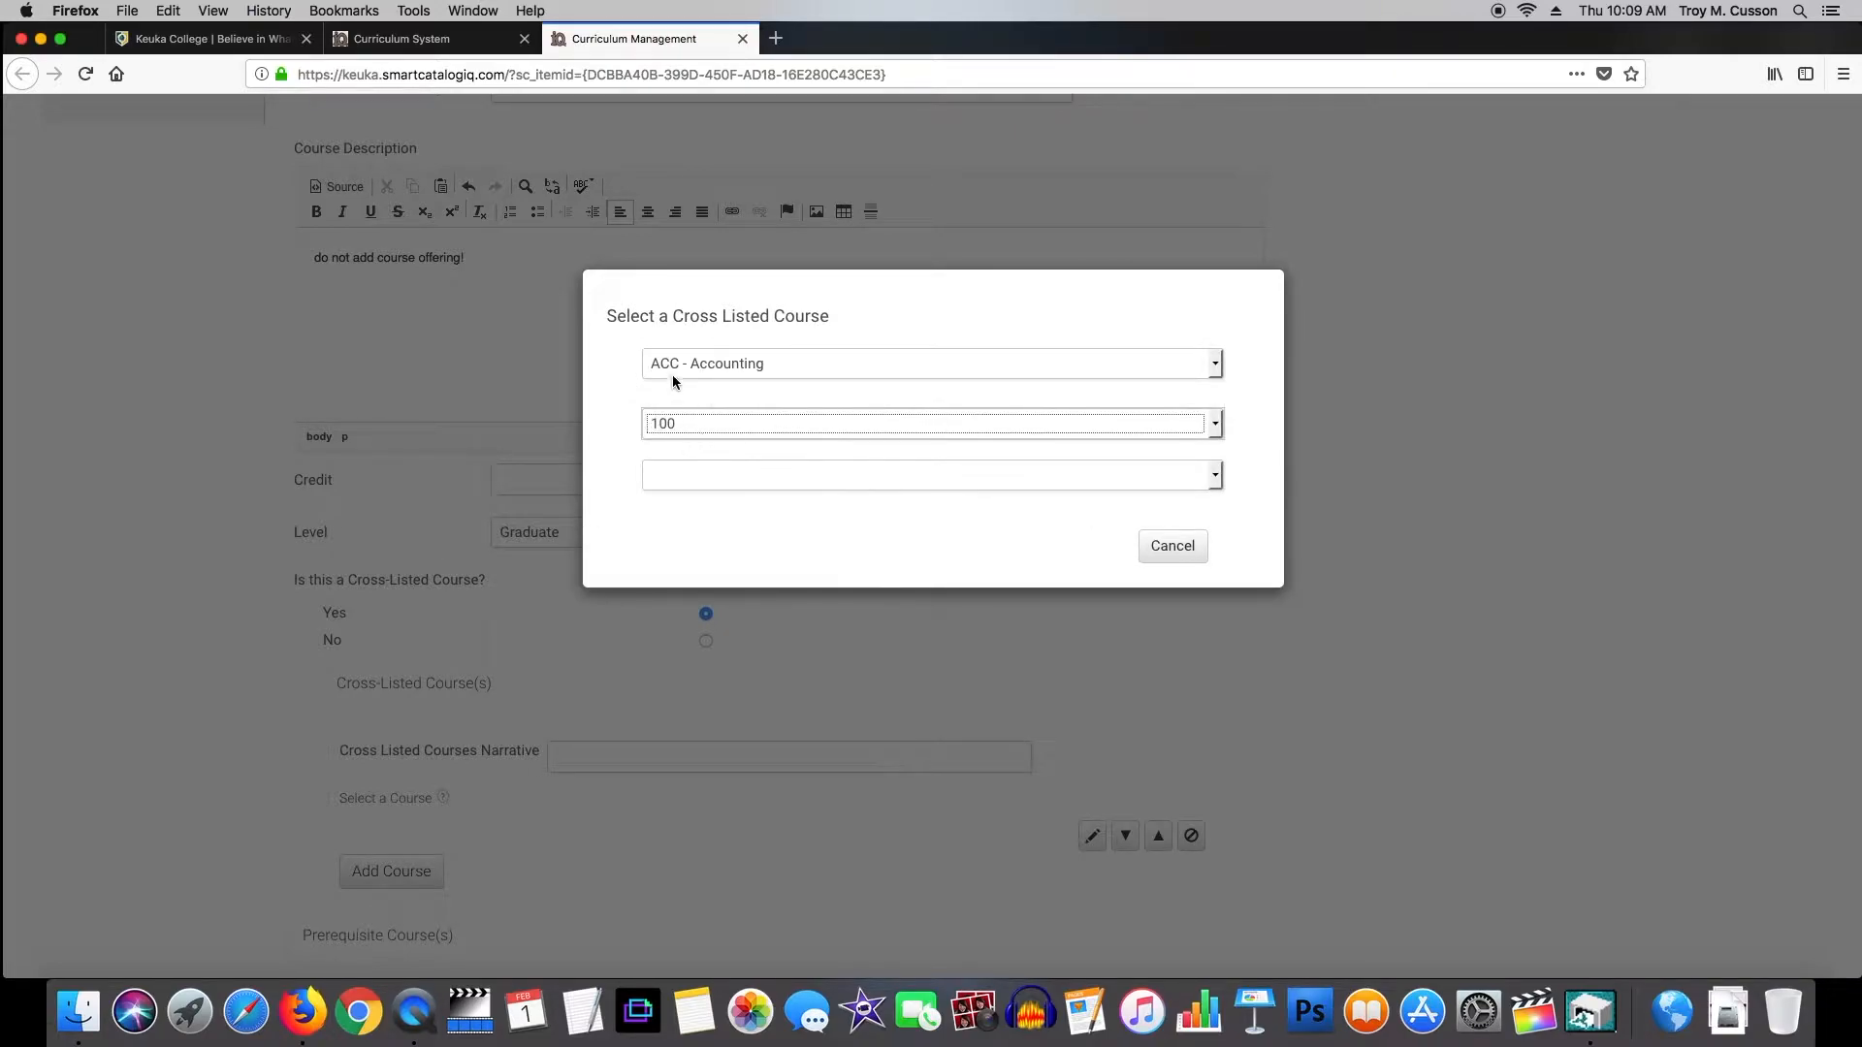
click(696, 474)
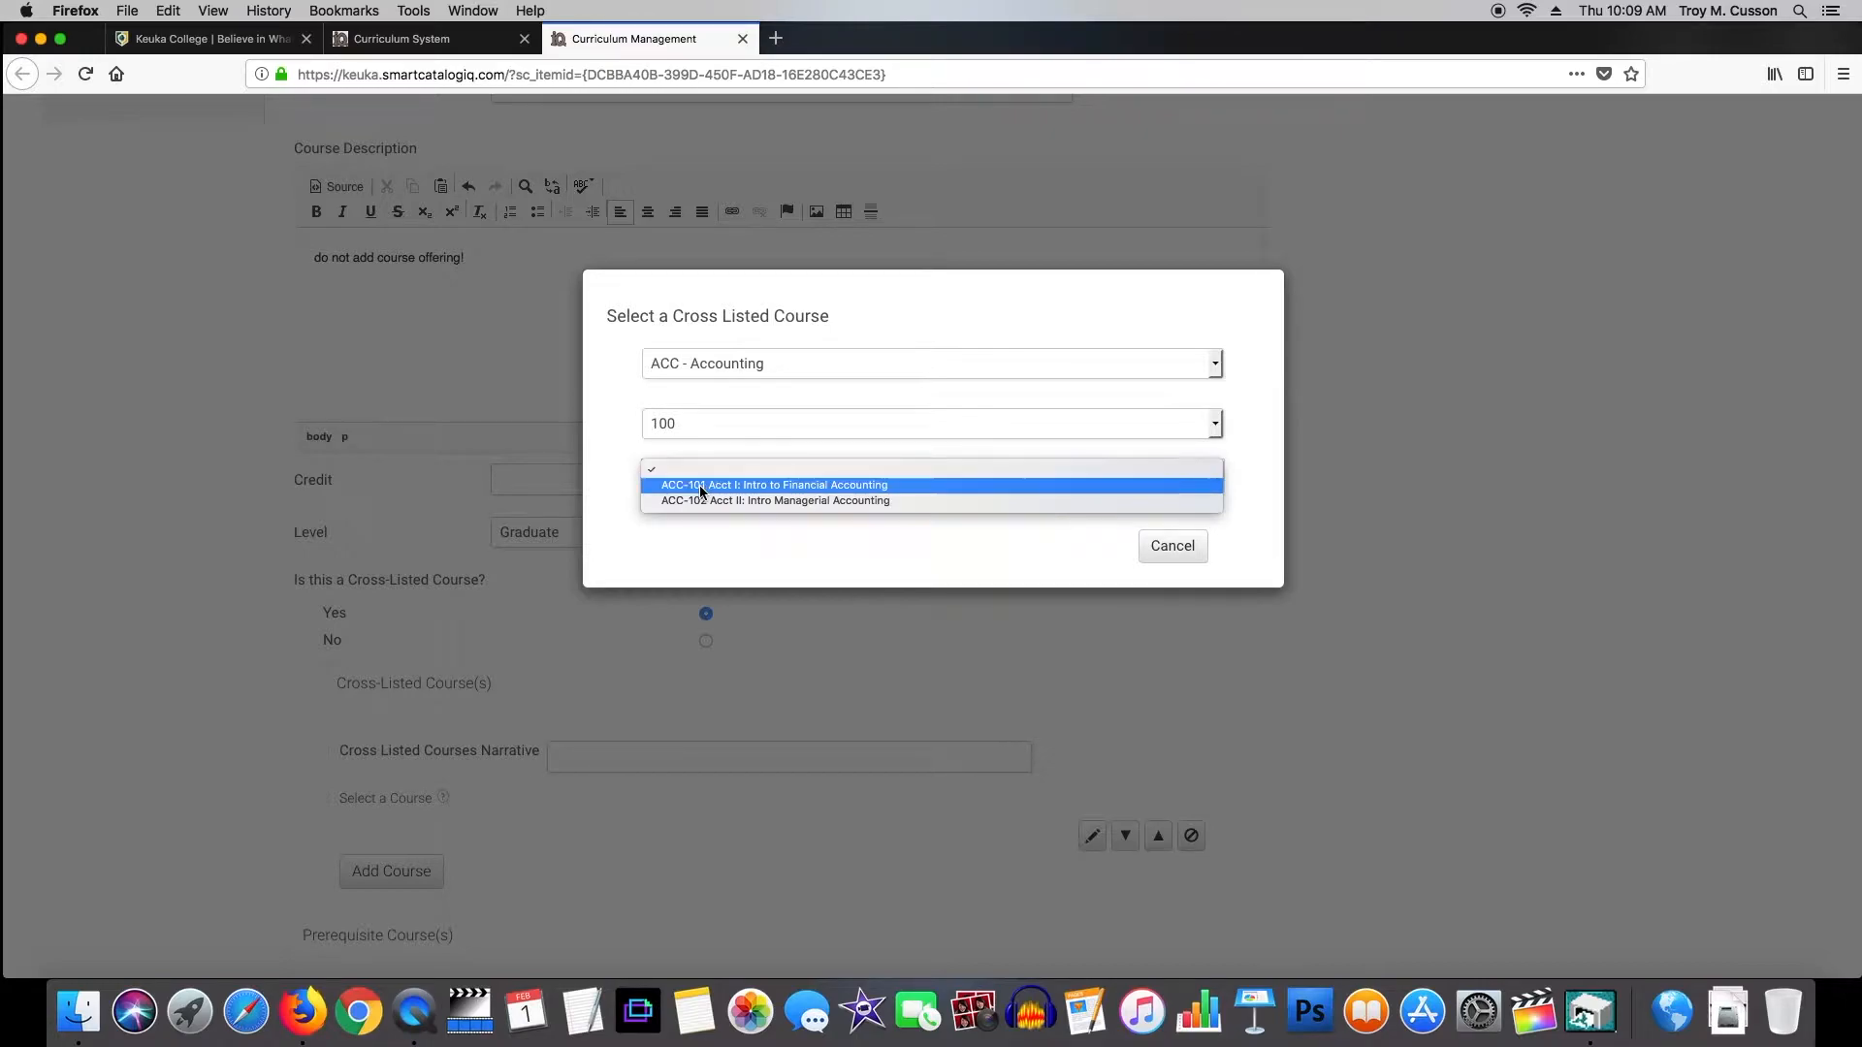
click(700, 485)
click(901, 558)
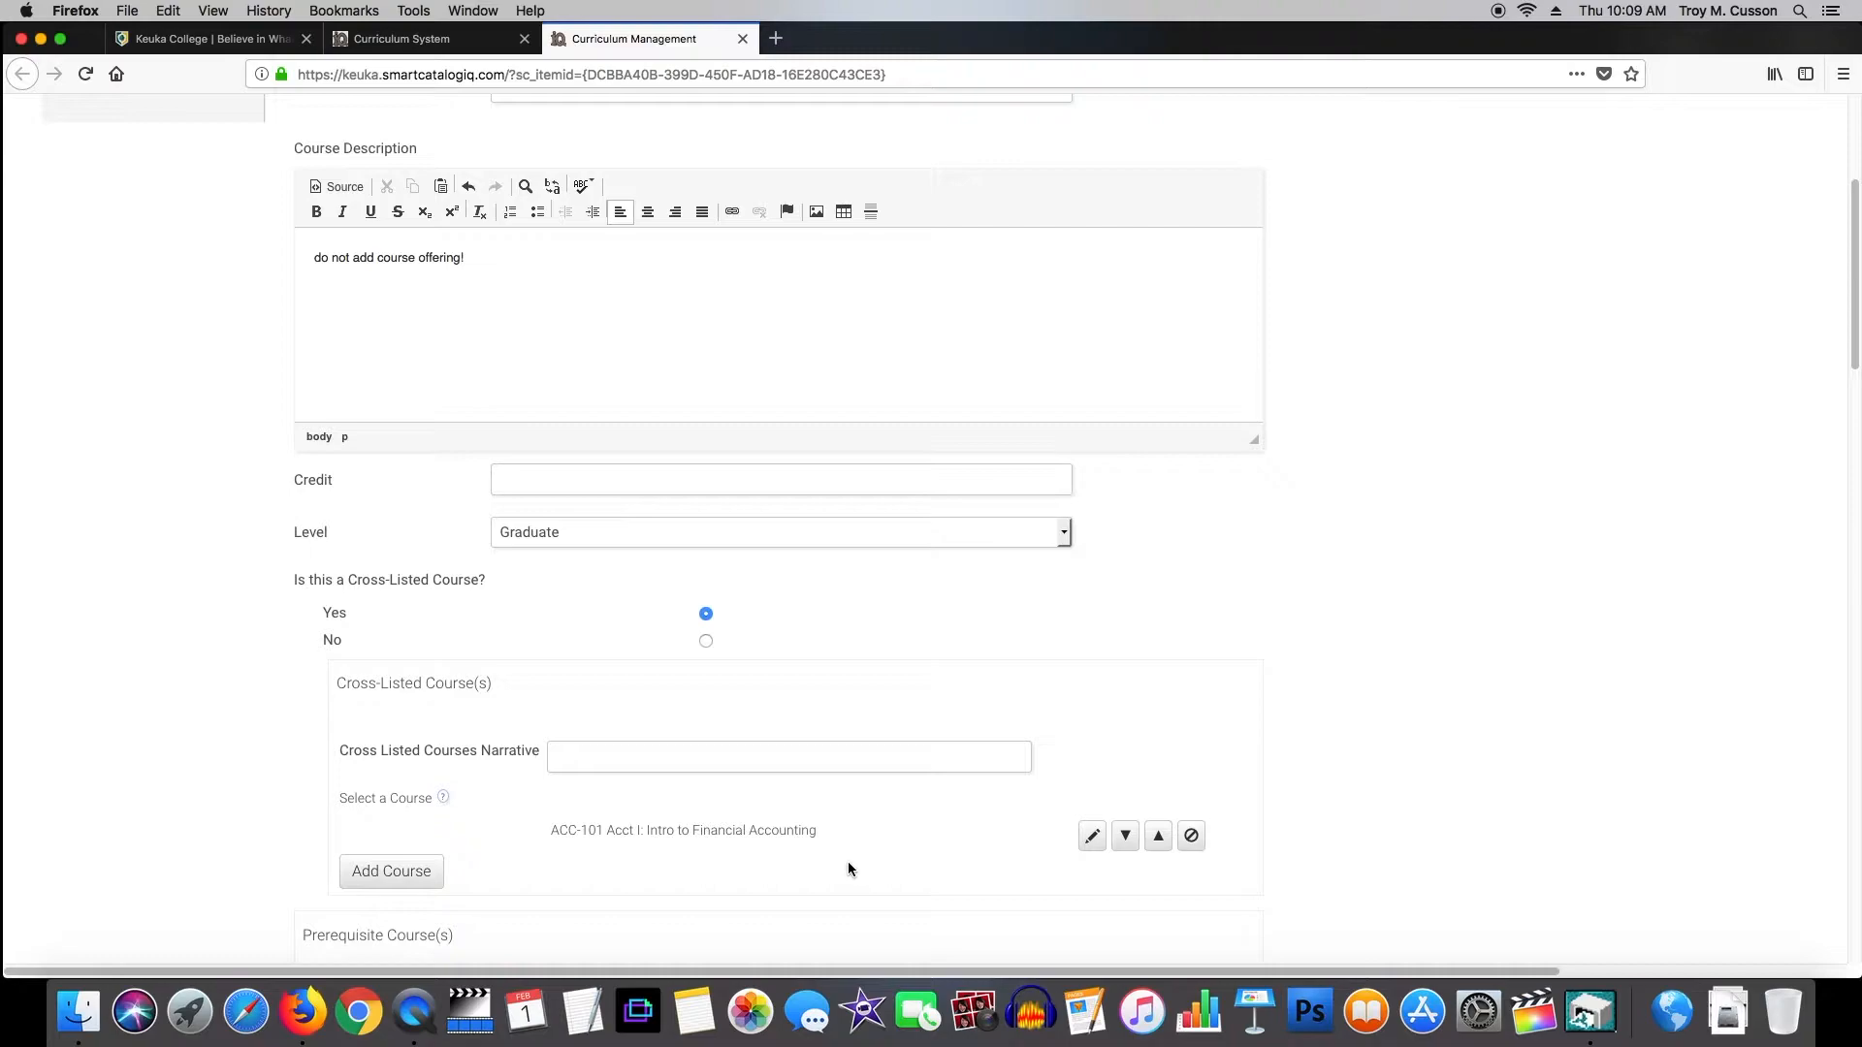
click(1191, 836)
click(403, 834)
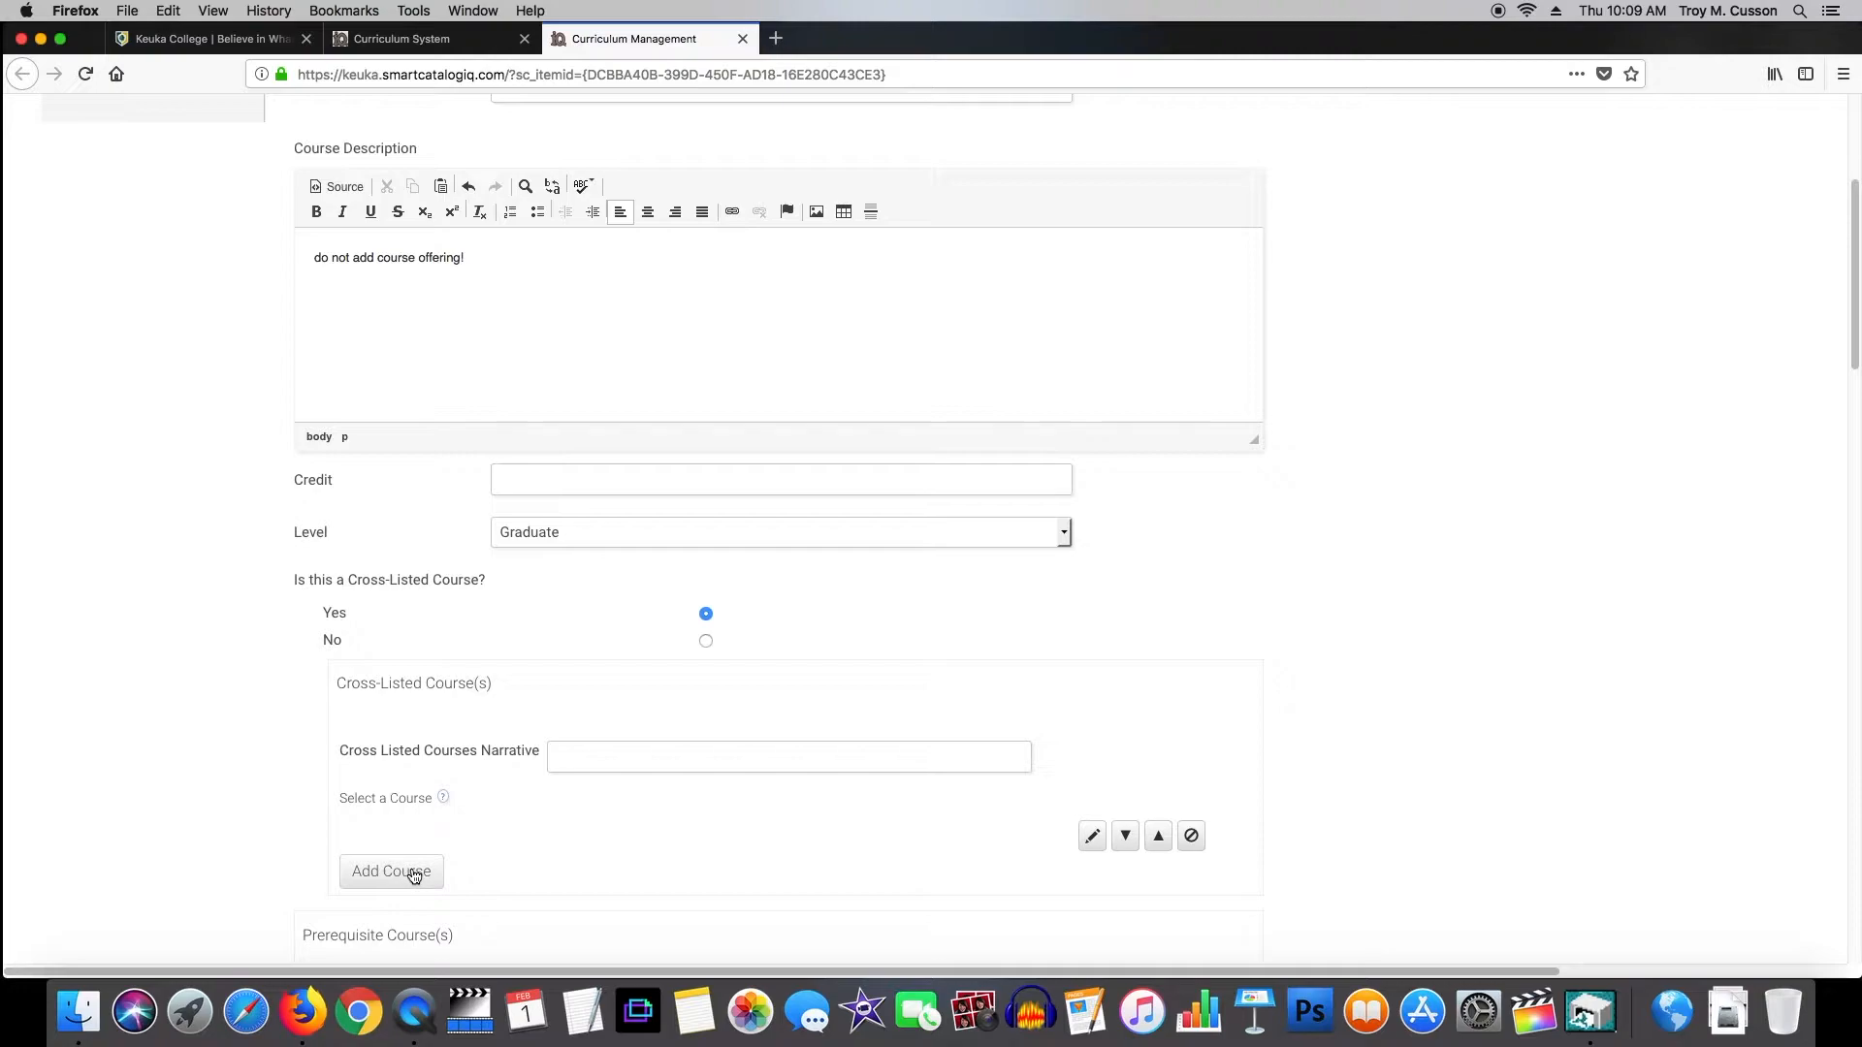
scroll(853, 810, down, 10)
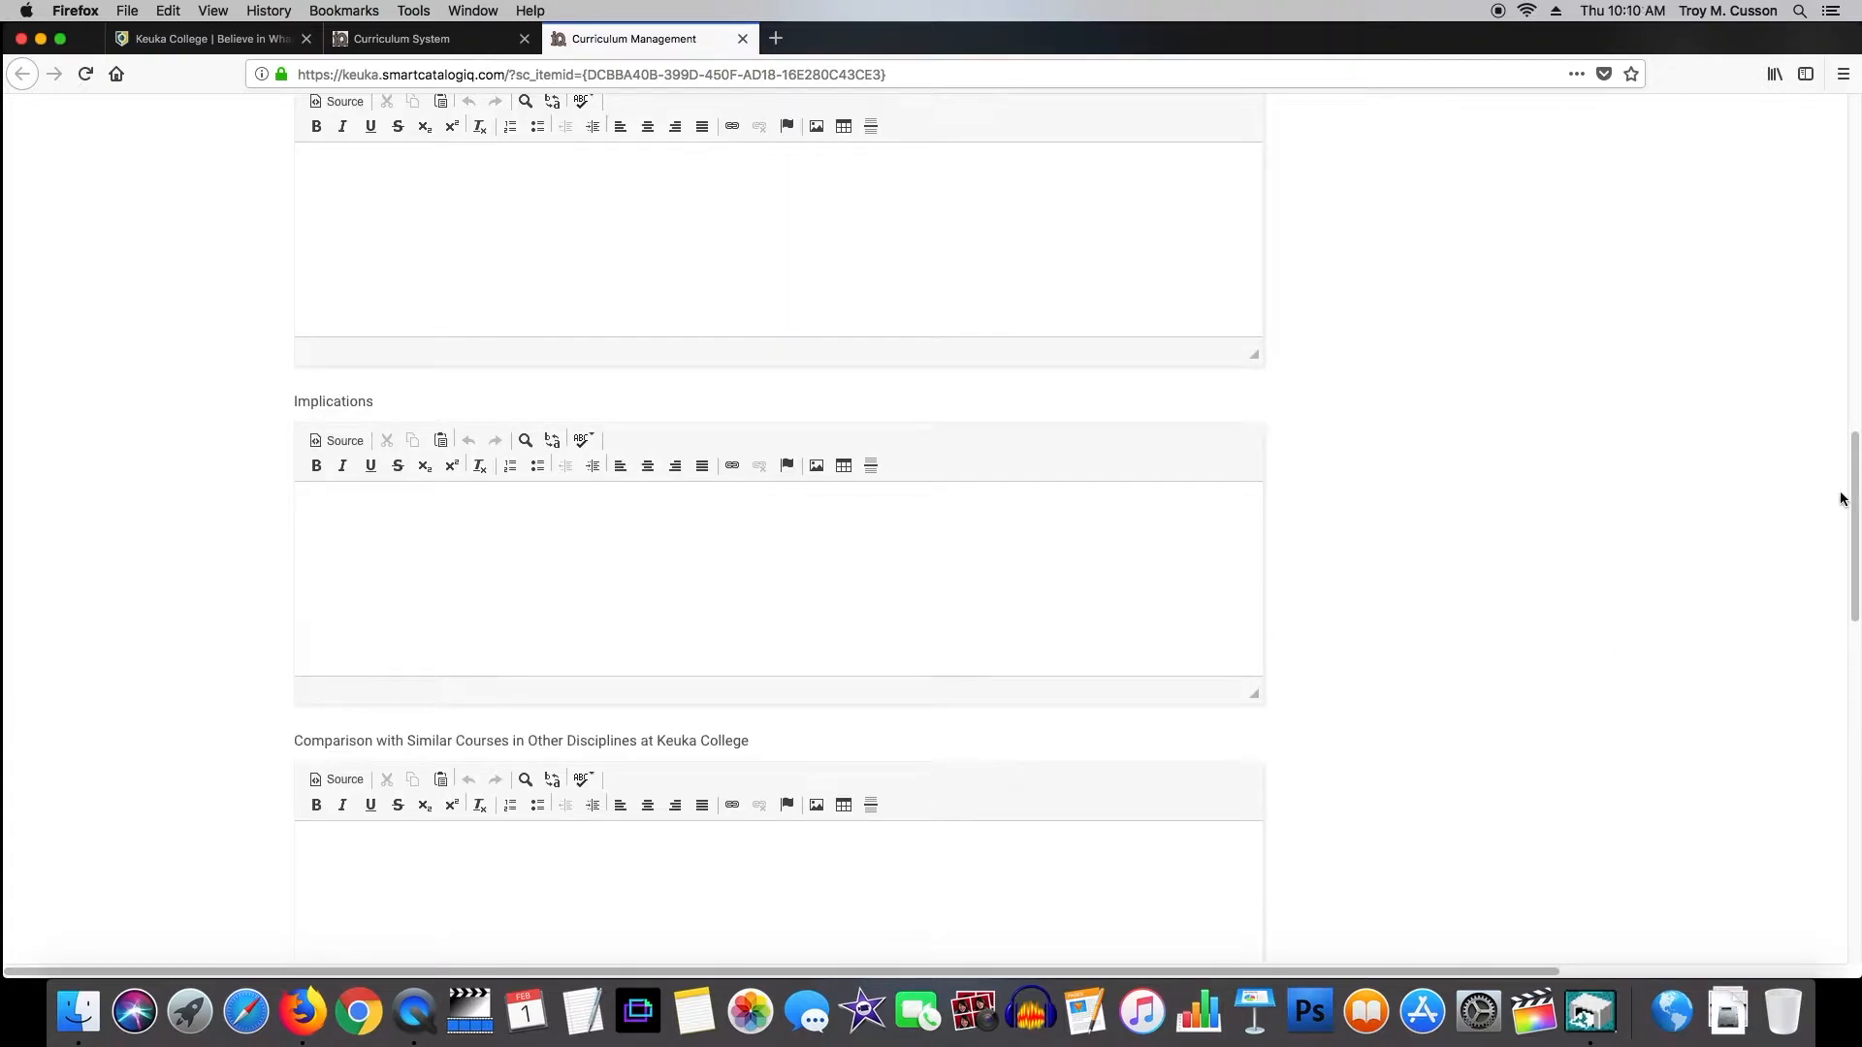
drag(1835, 514, 1837, 609)
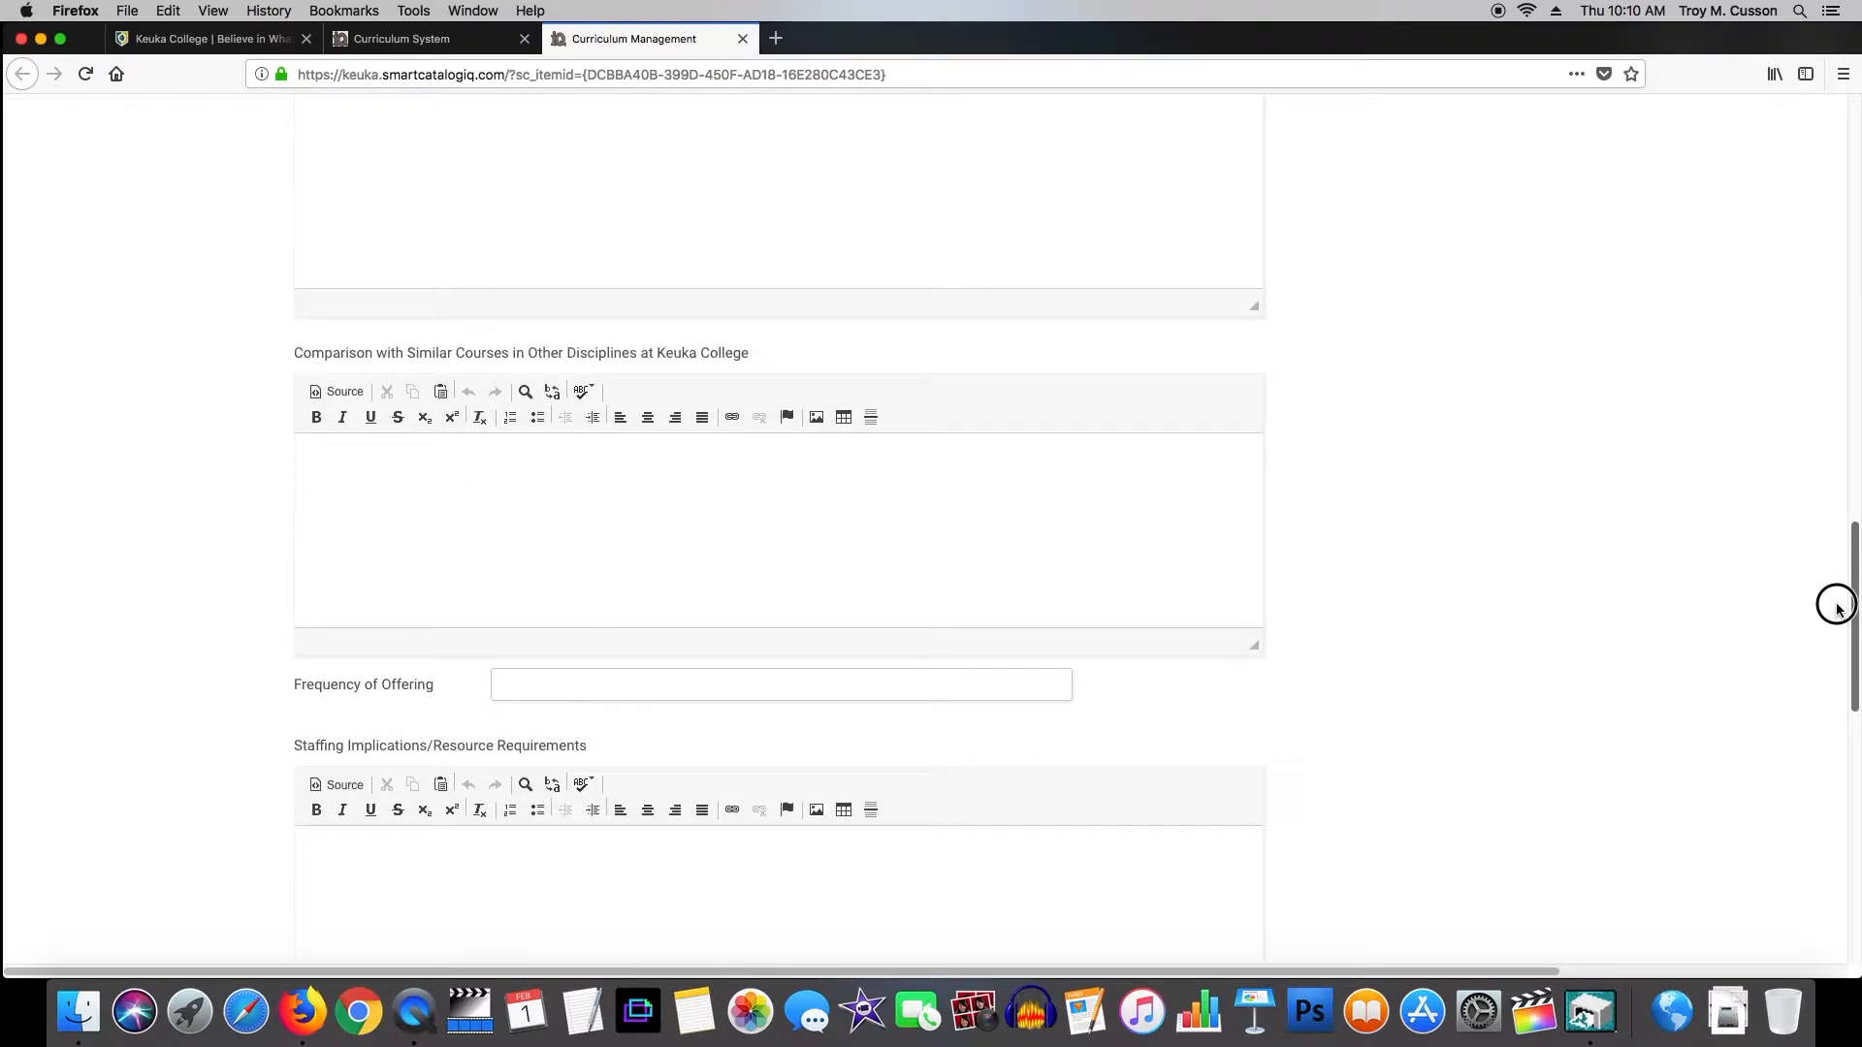
drag(1838, 606, 1828, 685)
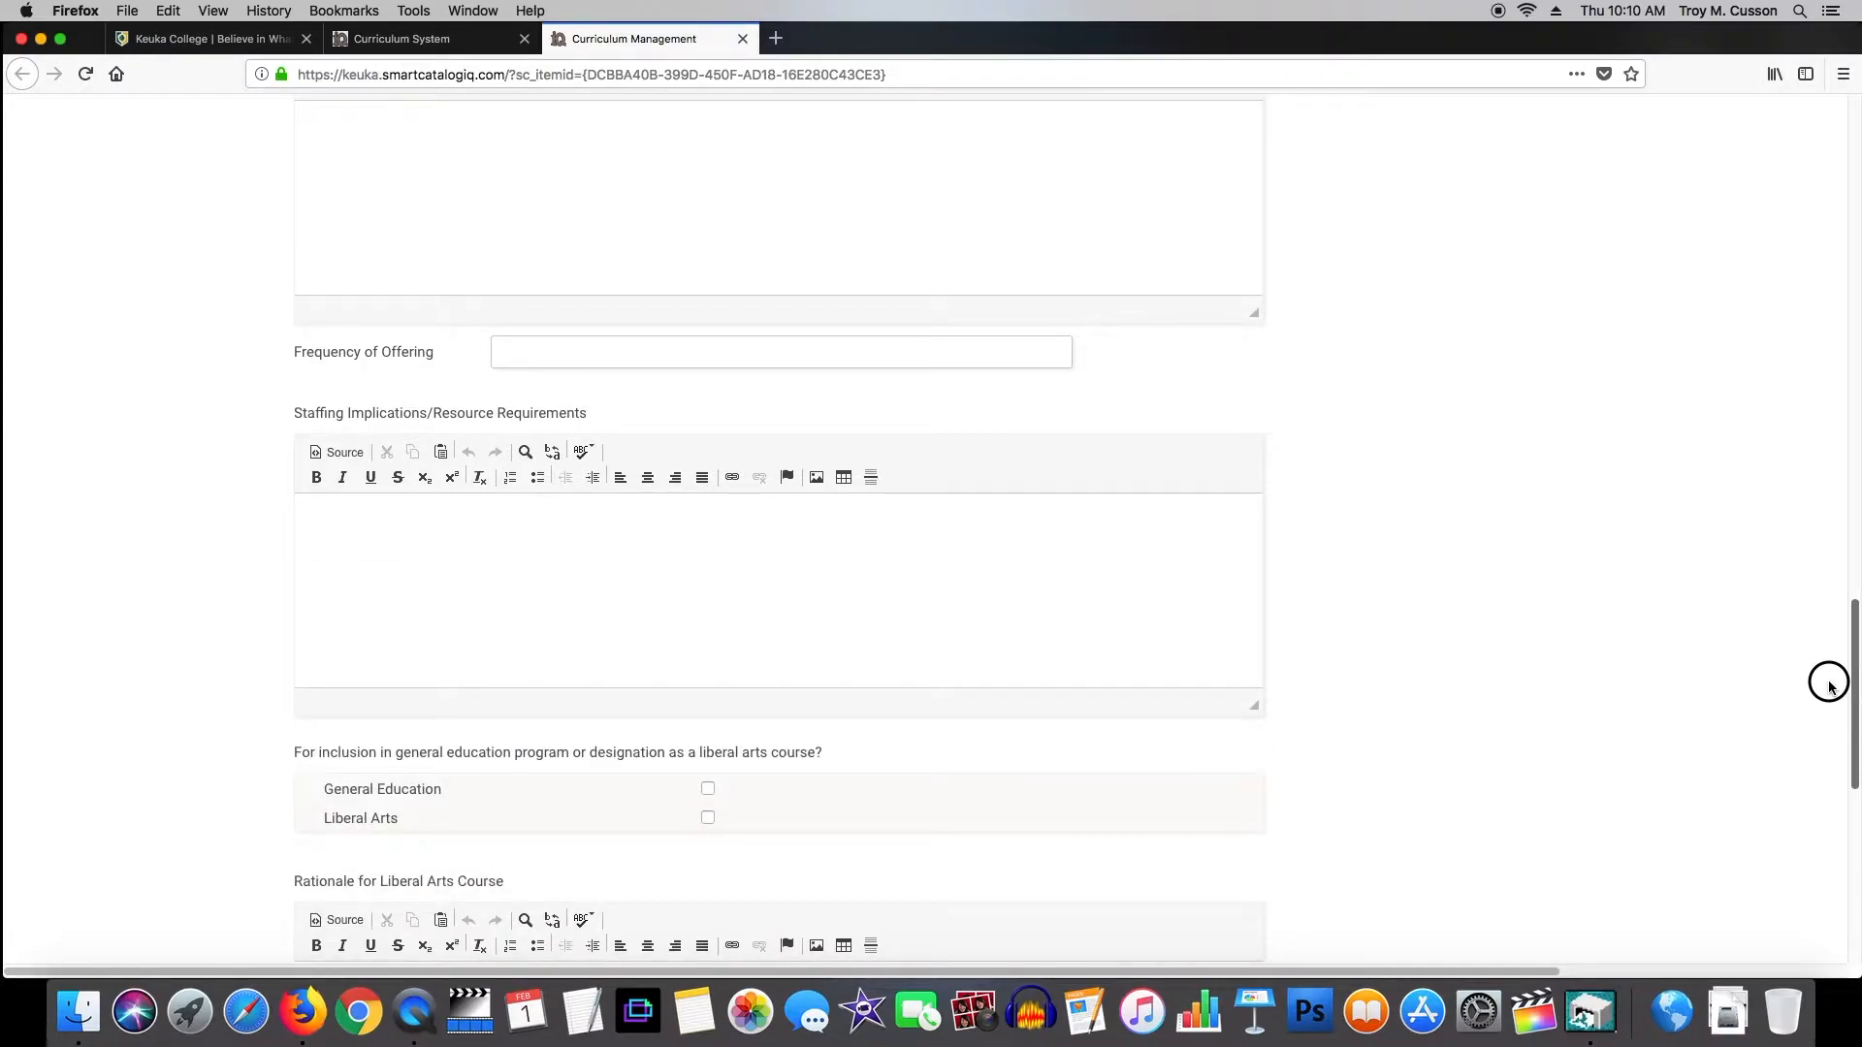
drag(1829, 684, 1829, 753)
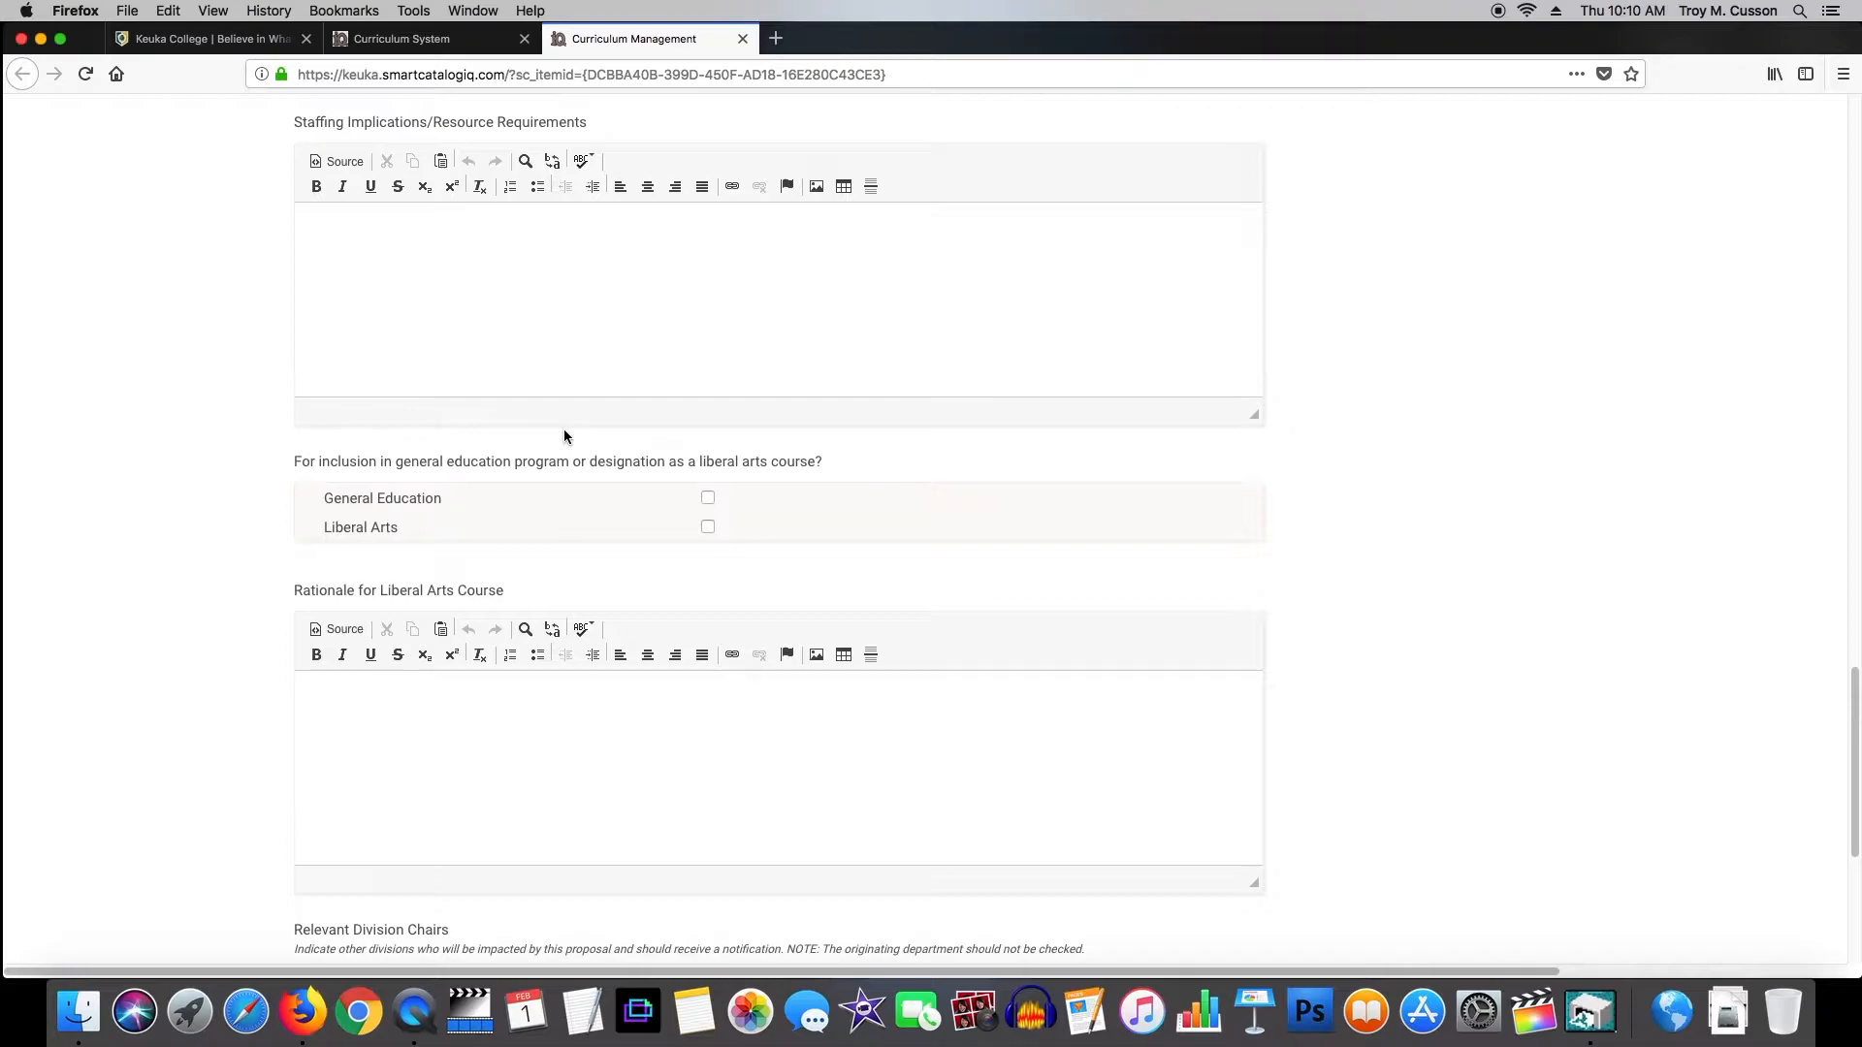
click(708, 499)
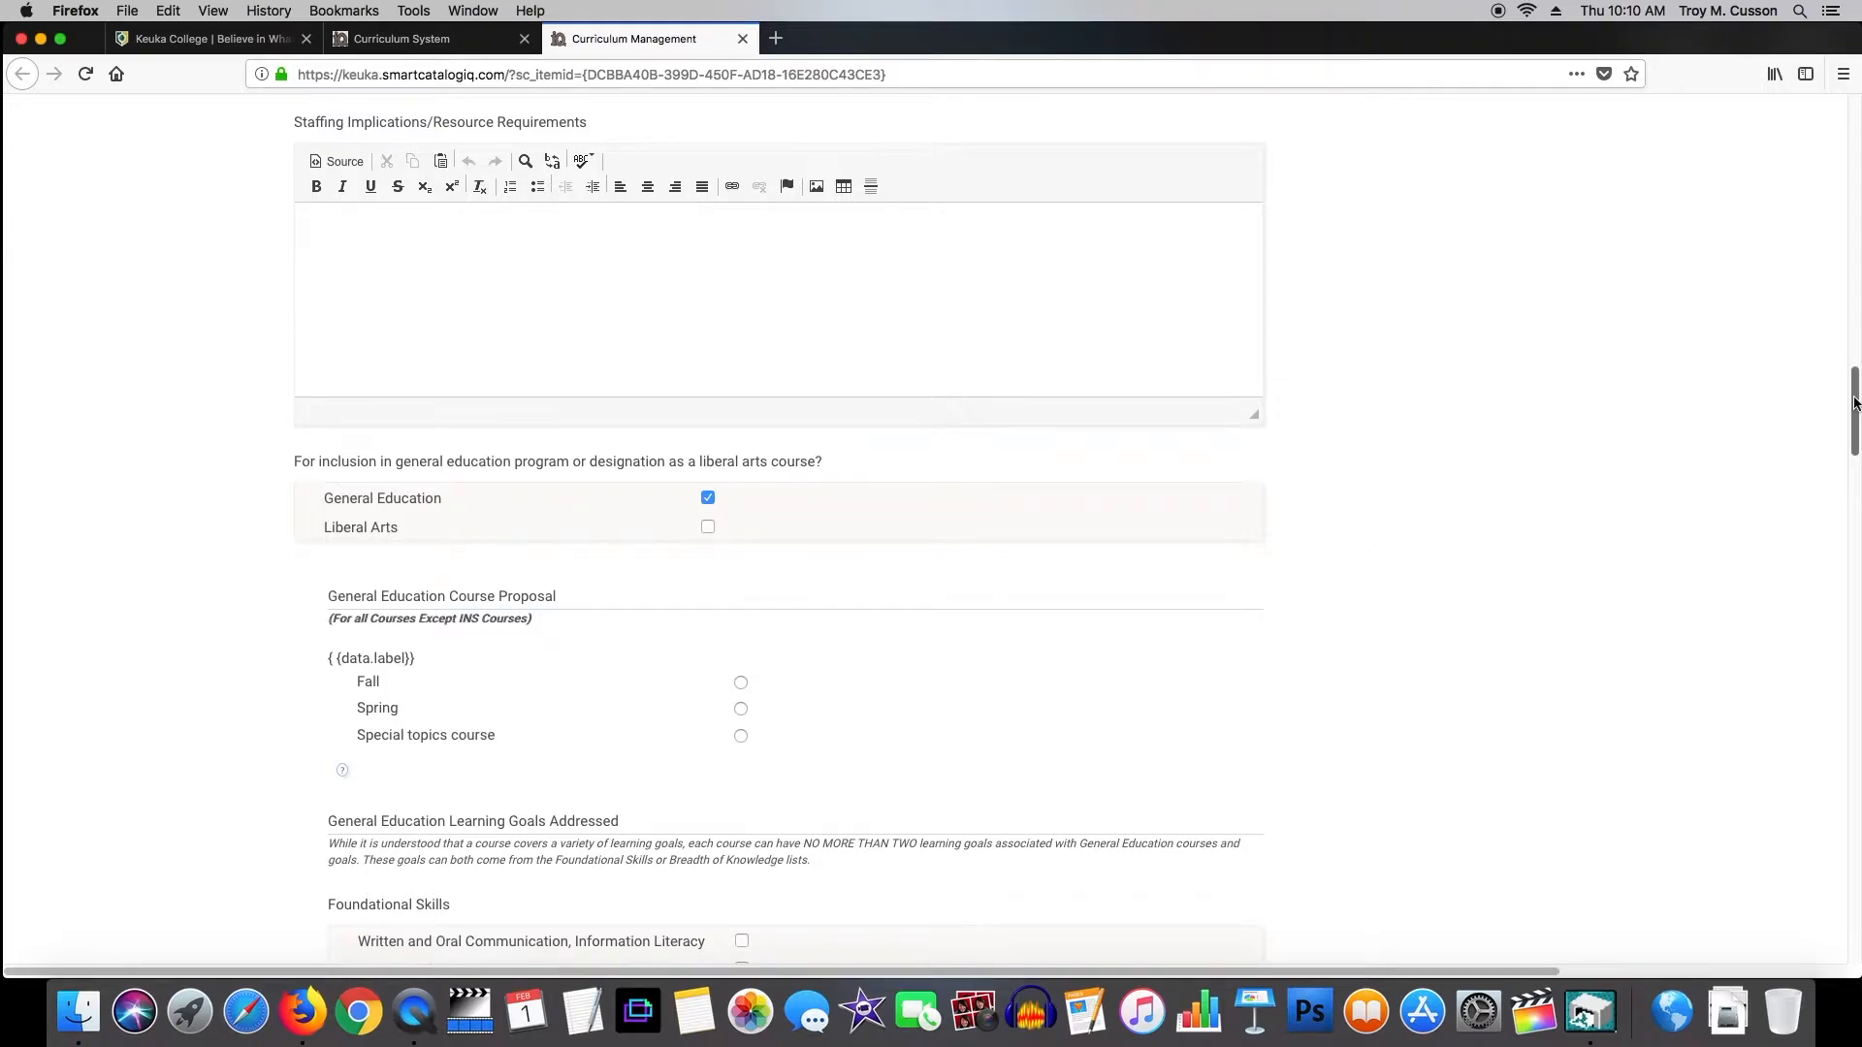
scroll(921, 405, down, 5)
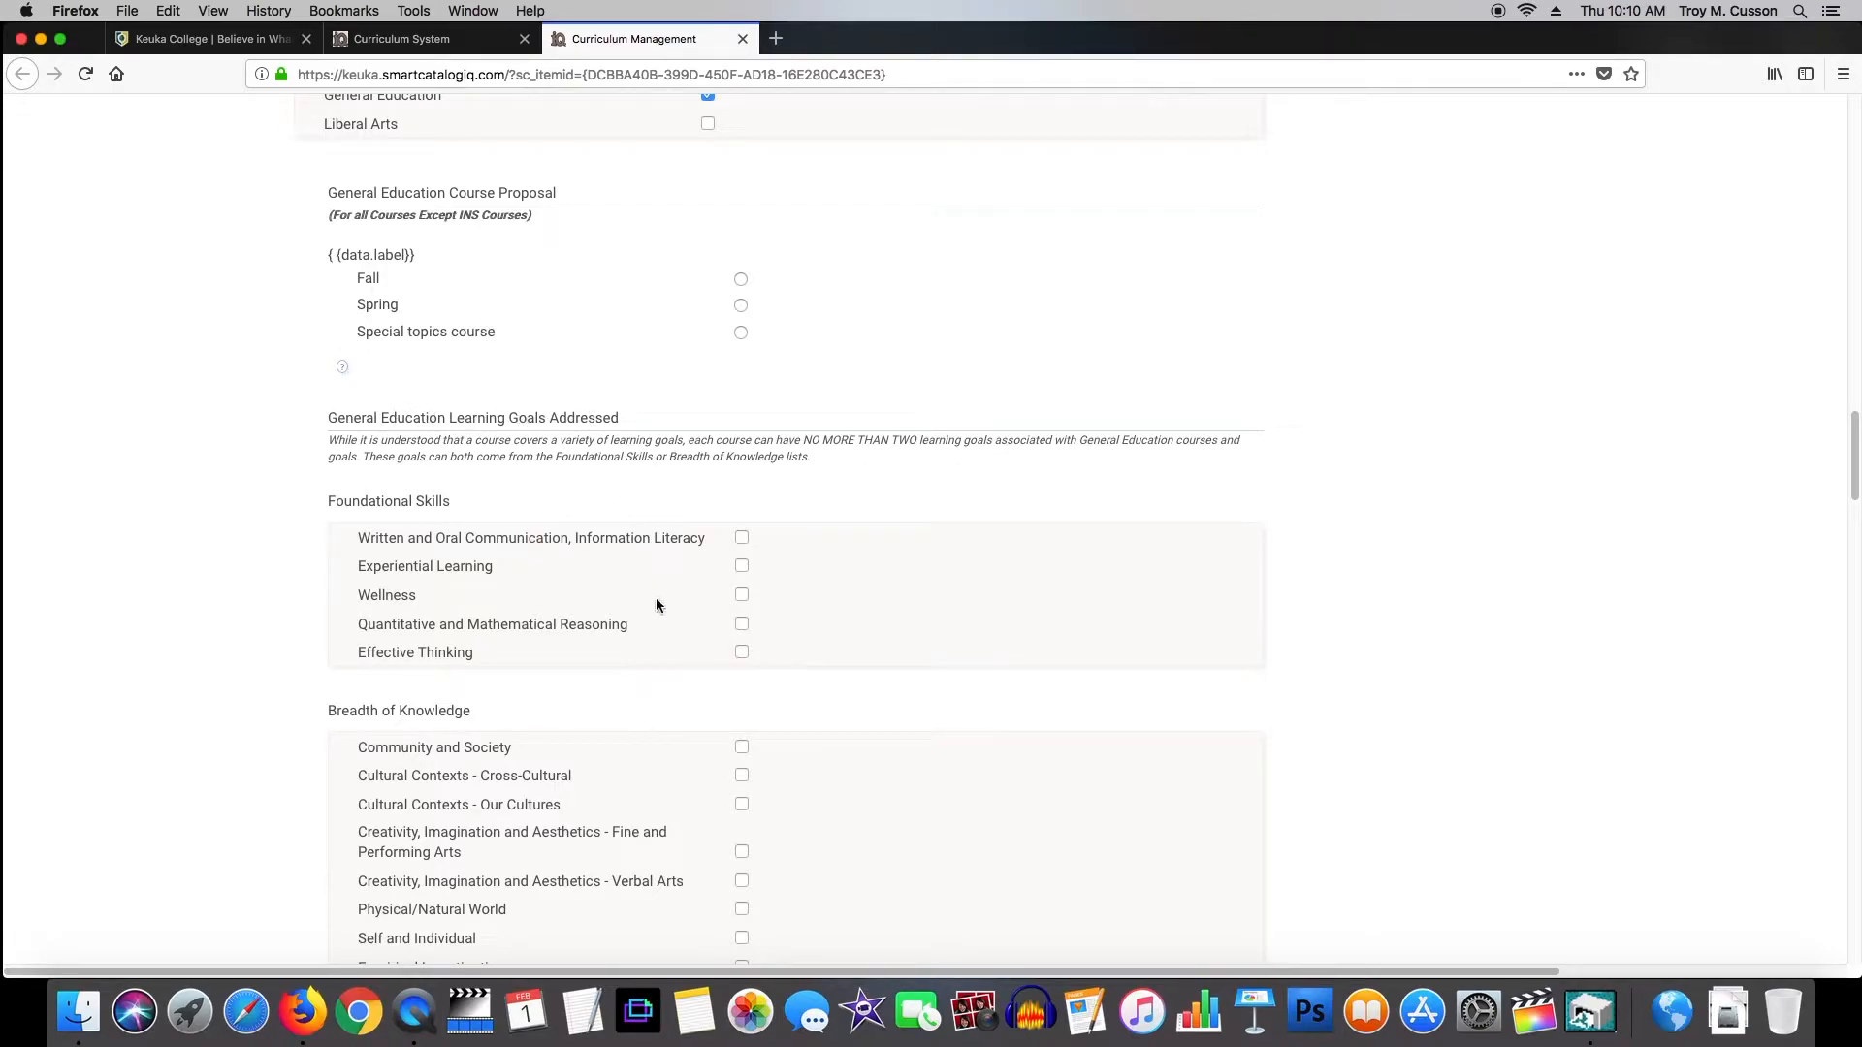
drag(1857, 439, 1850, 534)
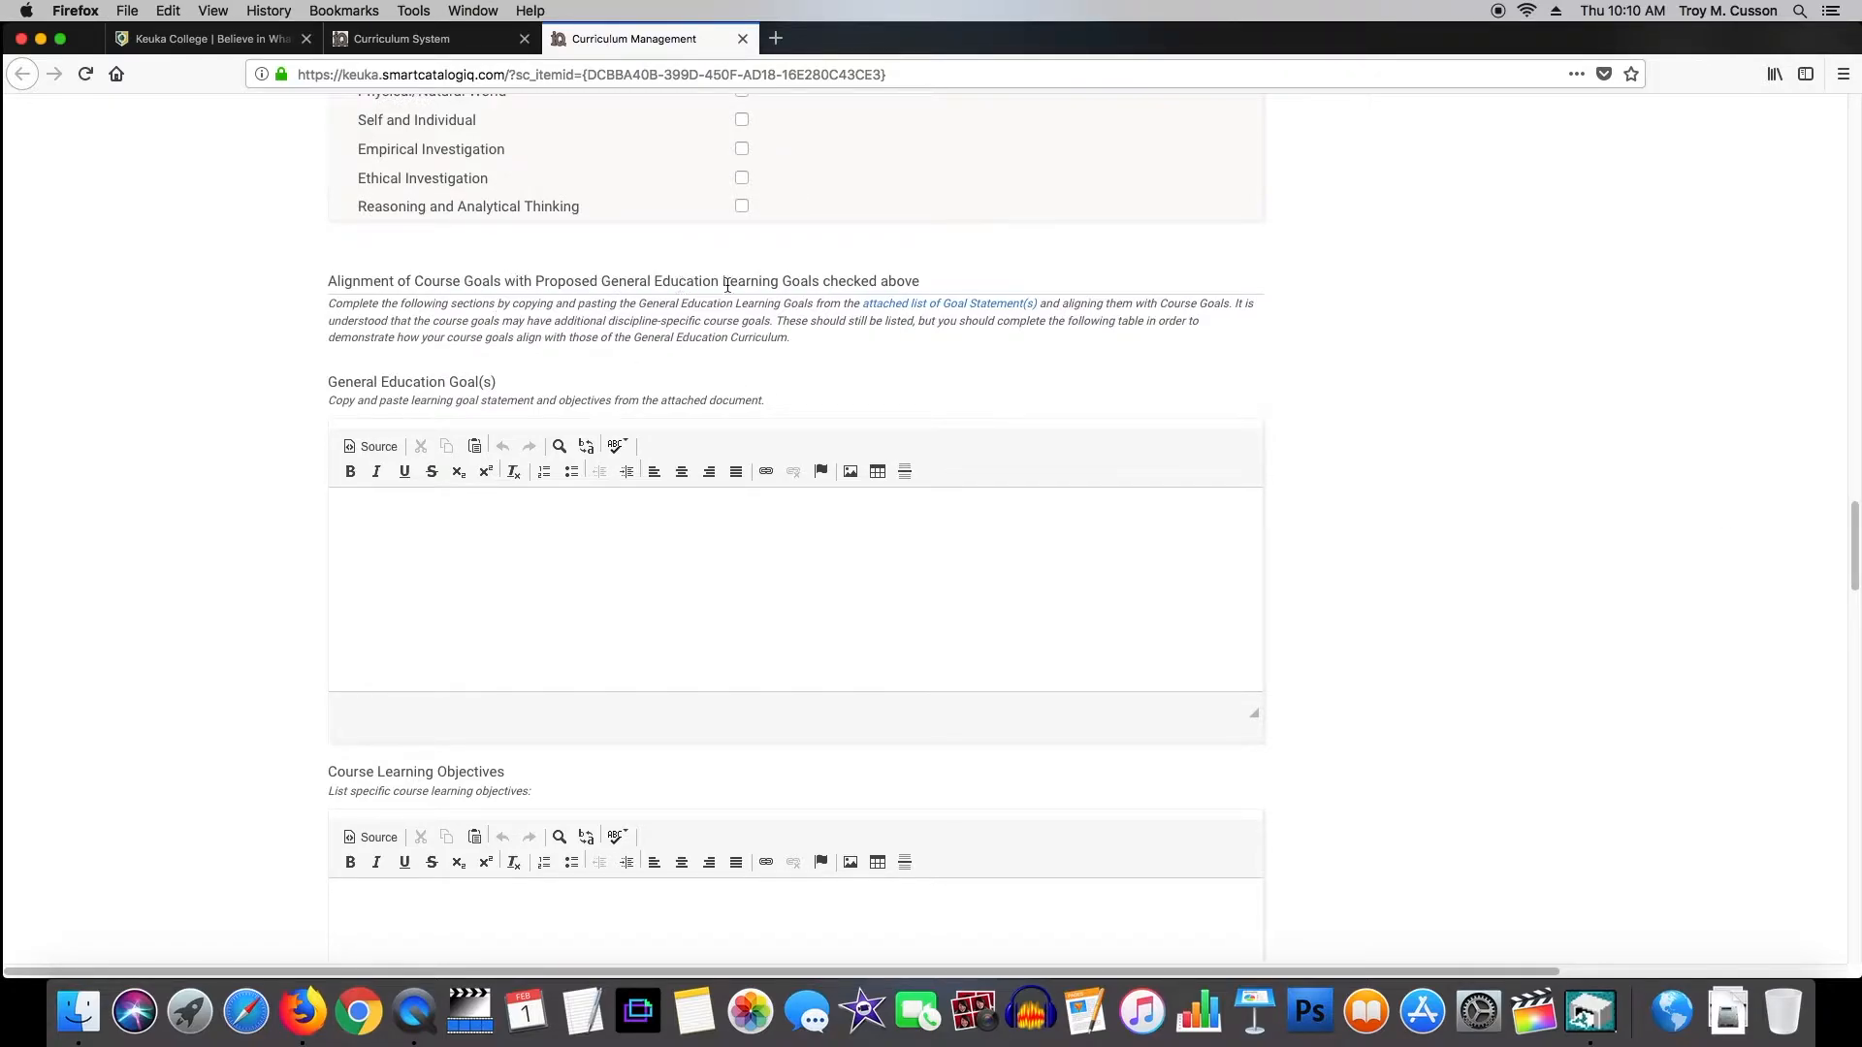
drag(1854, 529, 1854, 720)
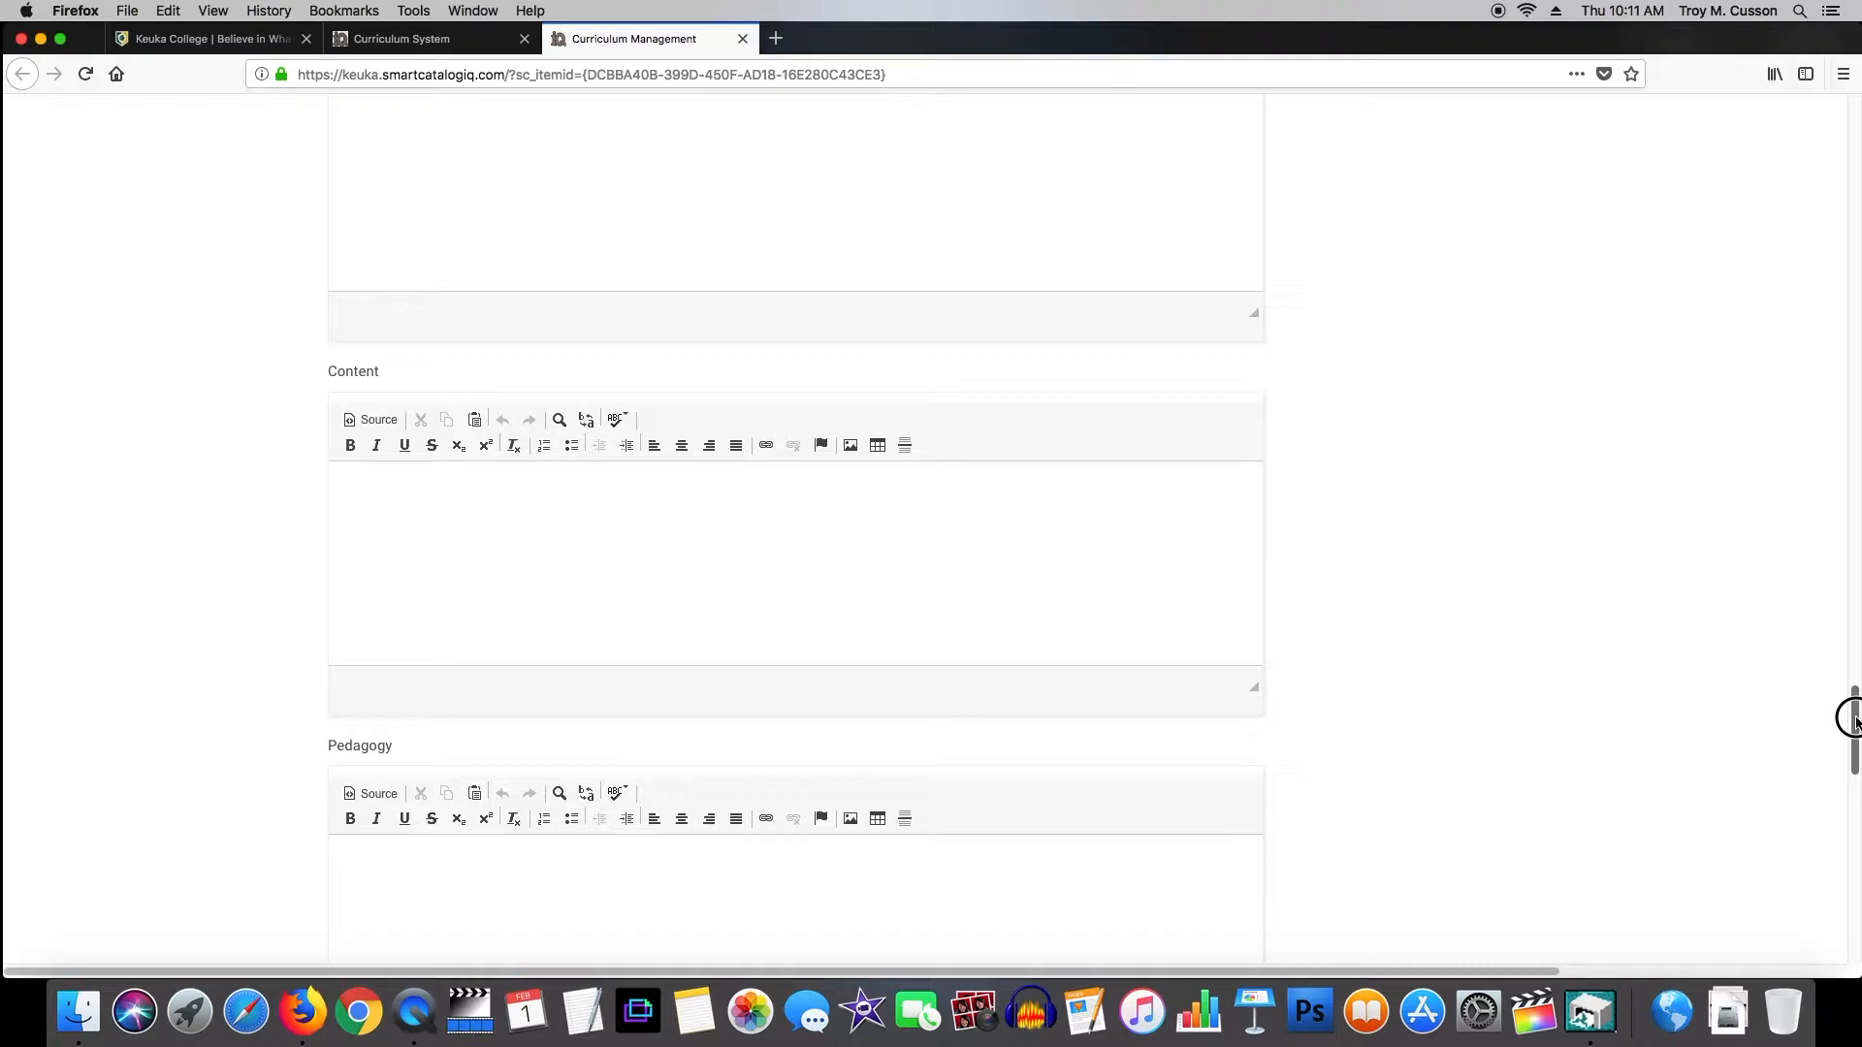
drag(1854, 719, 1854, 831)
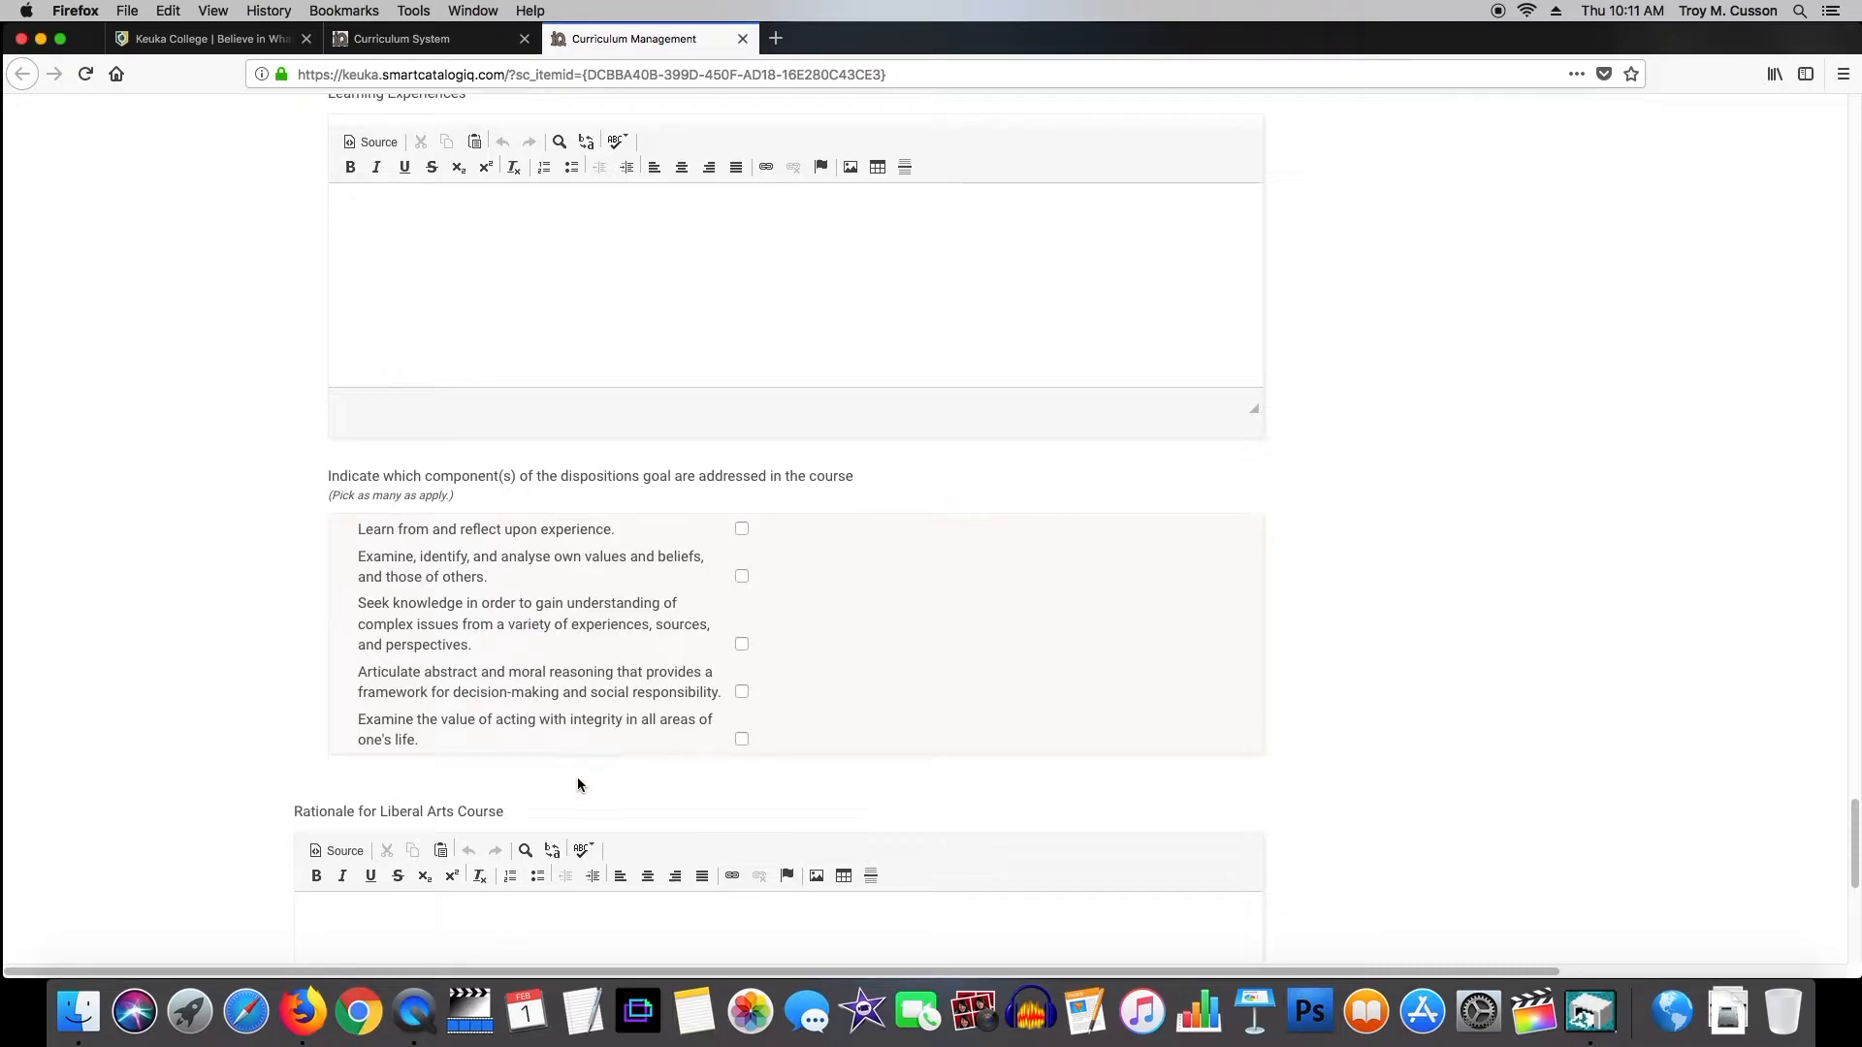
drag(1853, 806, 1854, 842)
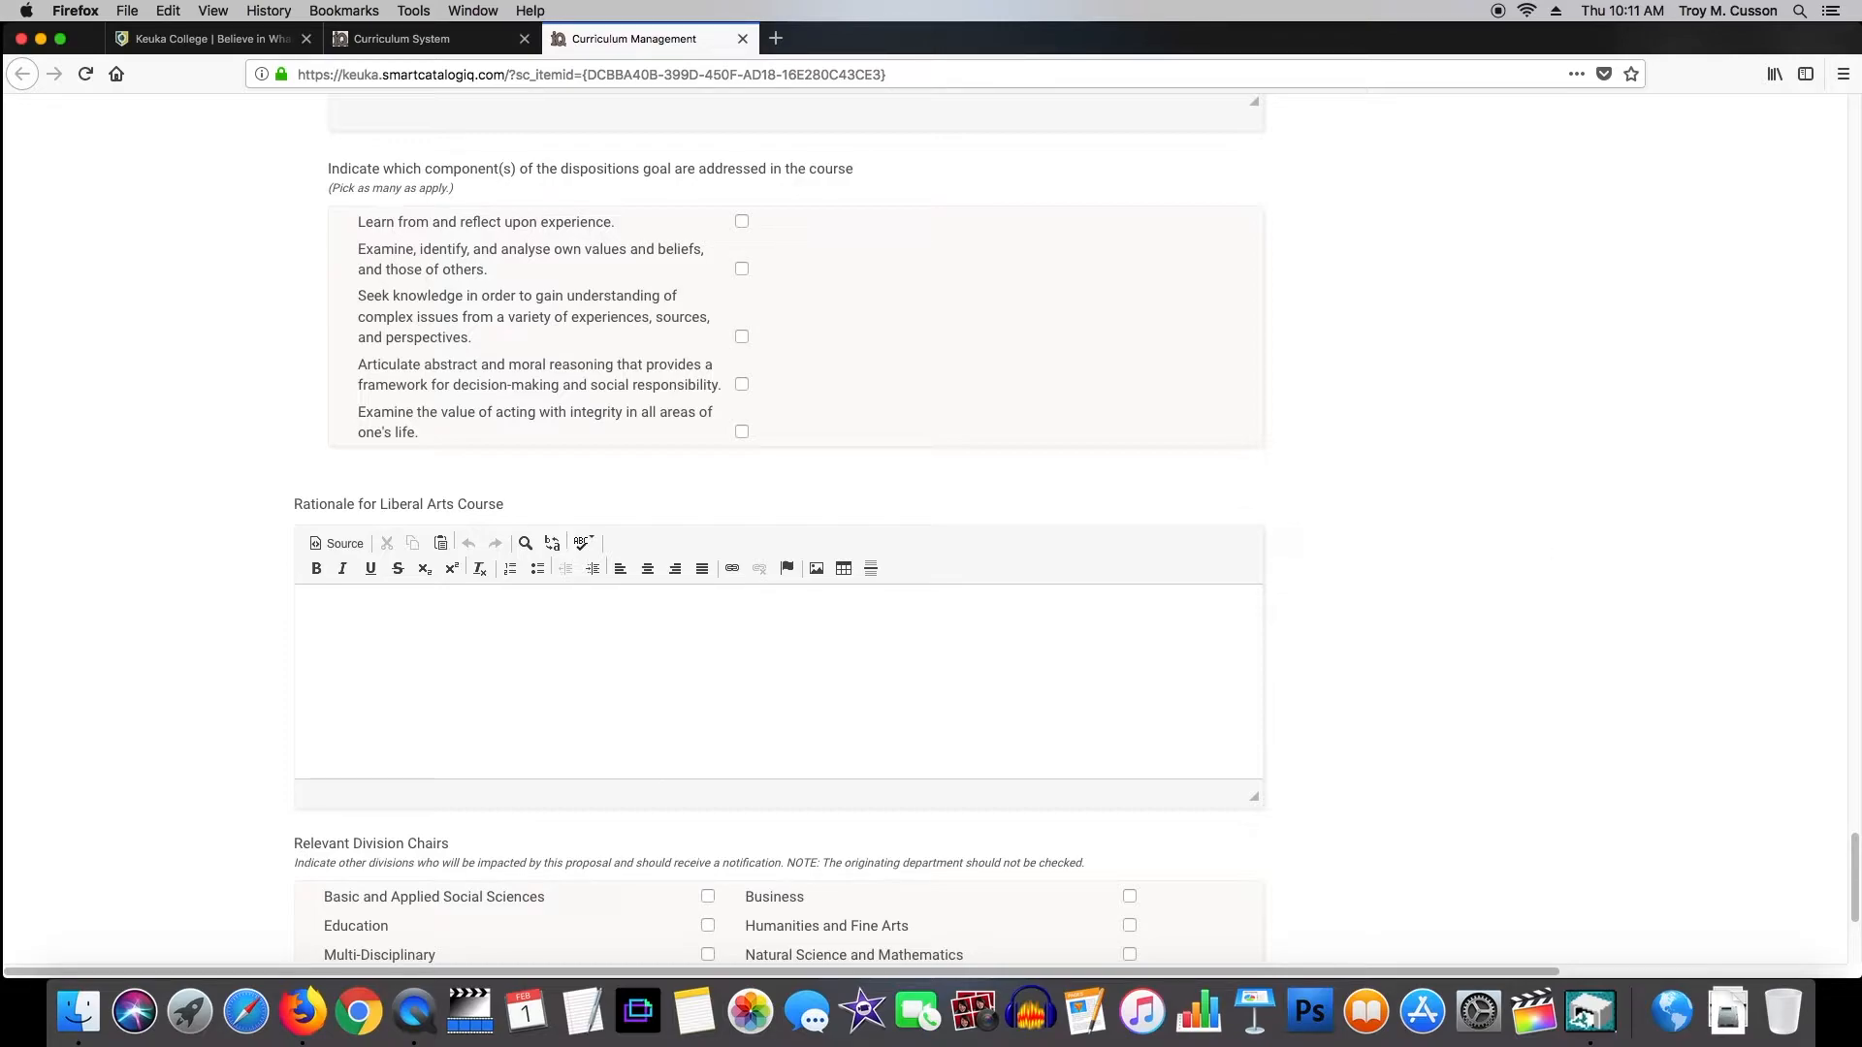
drag(1852, 861, 1847, 117)
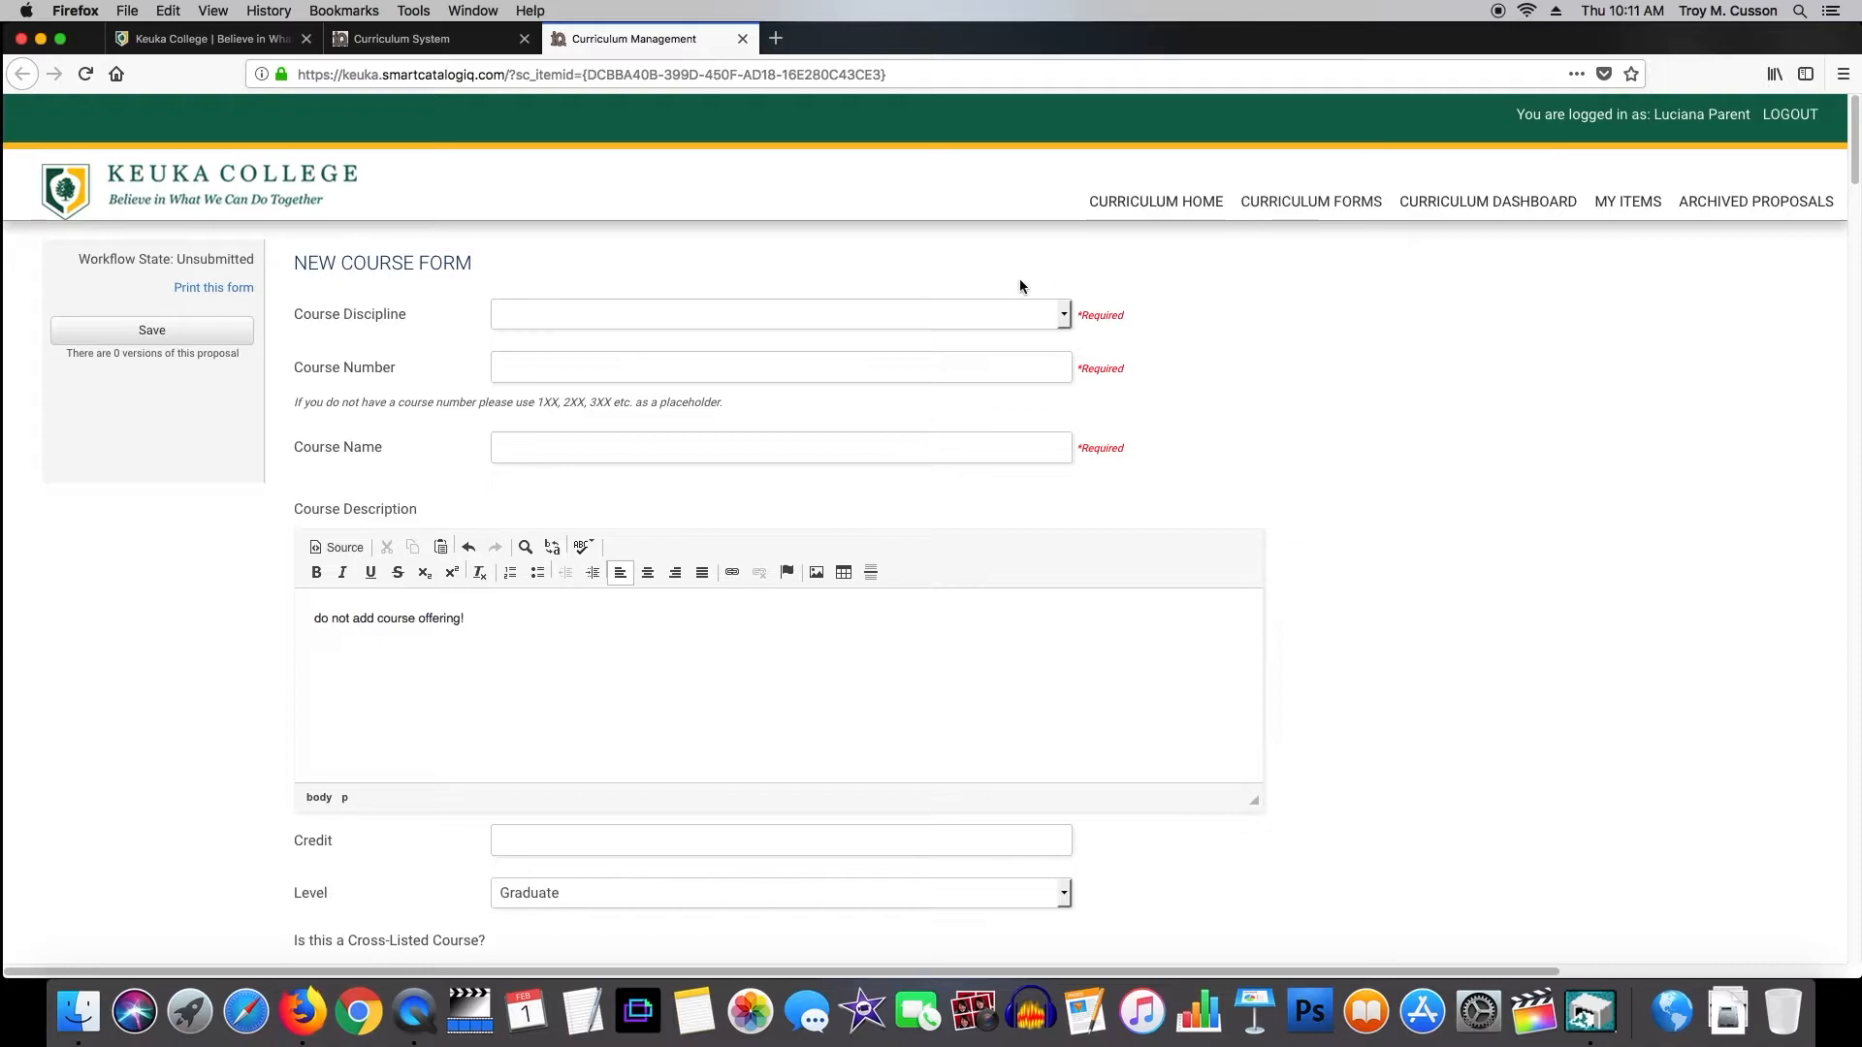
Choose BIO as the new course's Course Discipline.
click(1068, 316)
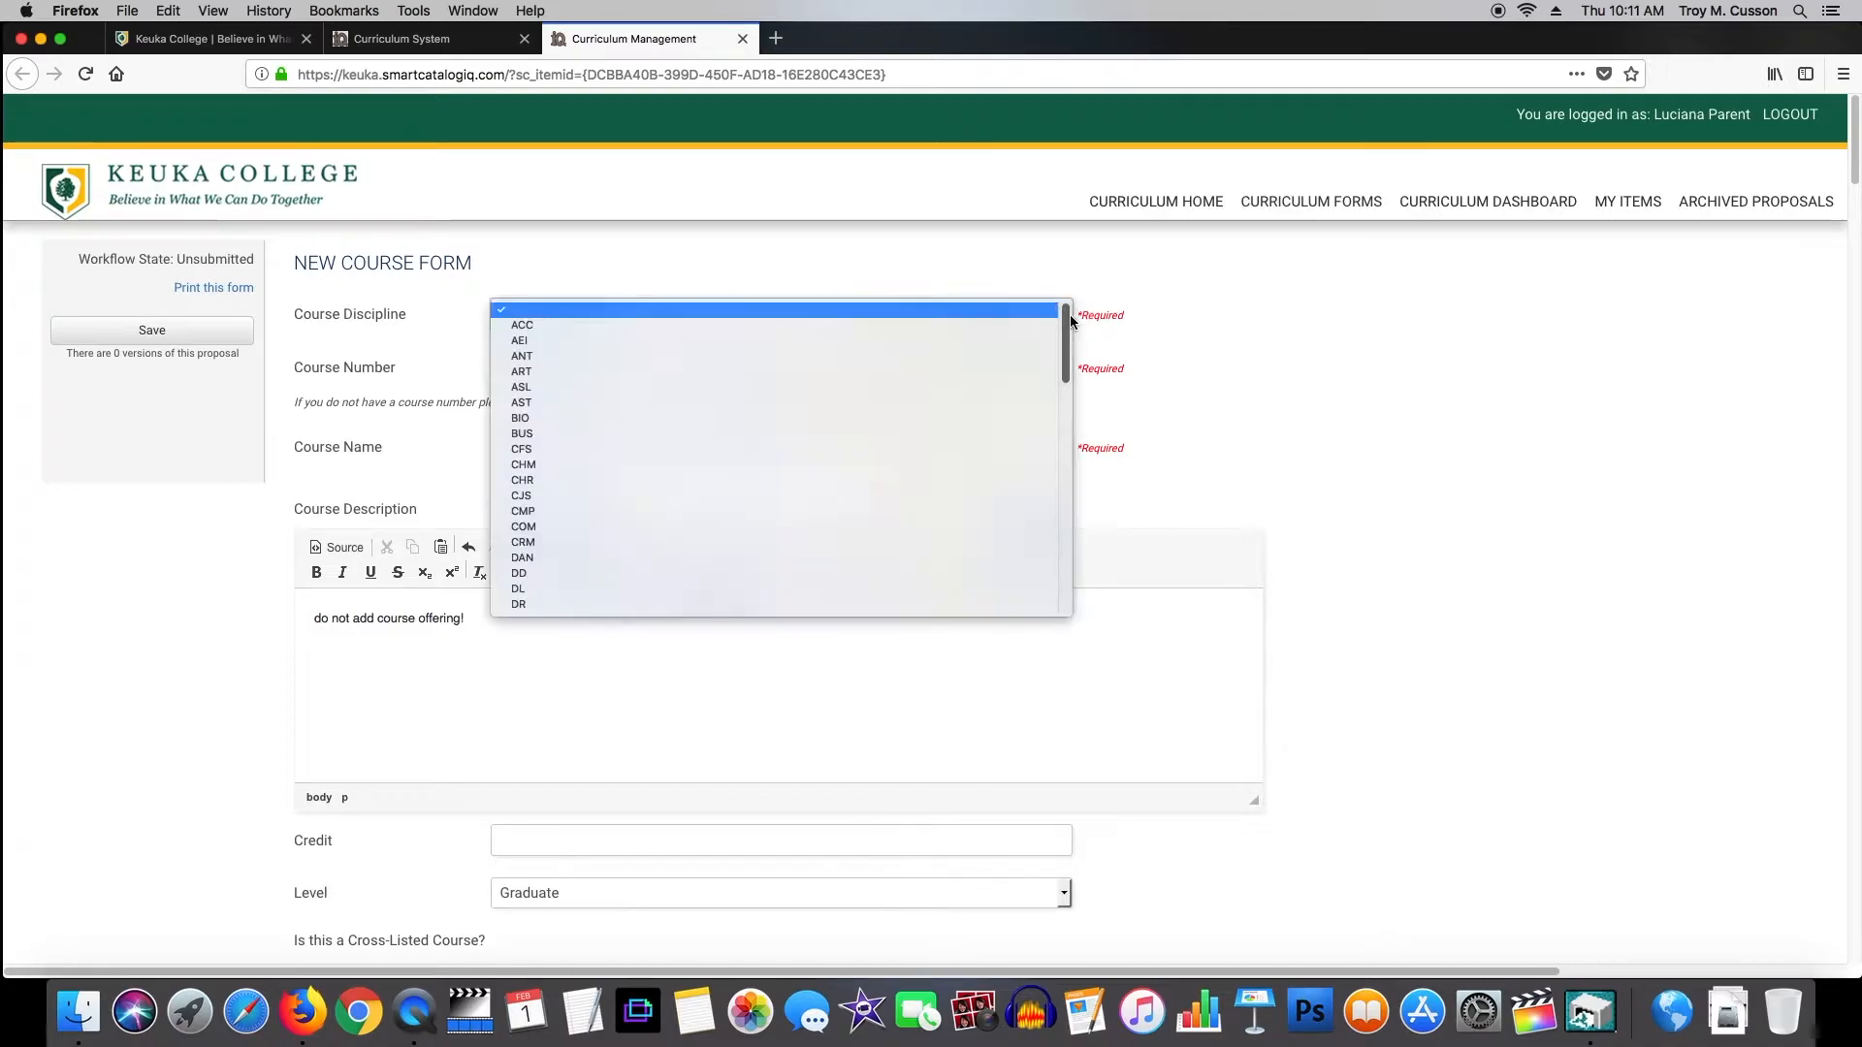
click(536, 419)
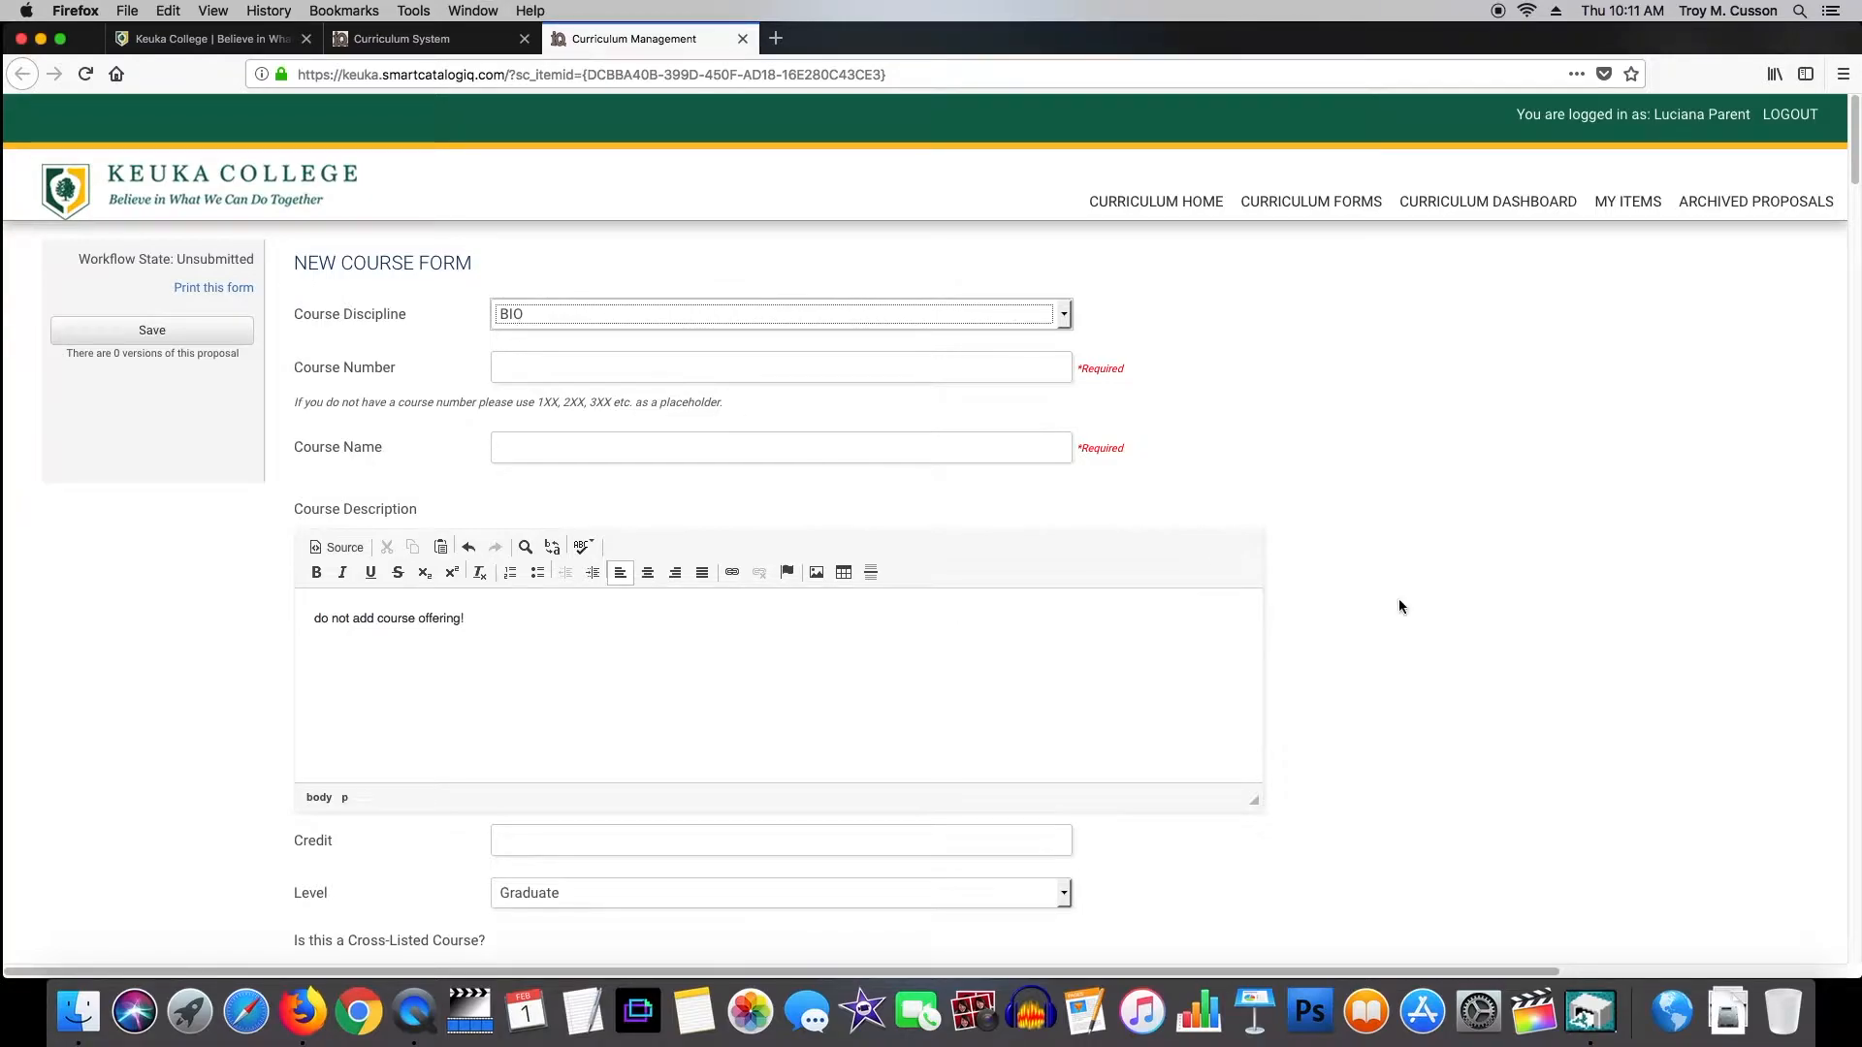
scroll(1260, 609, down, 20)
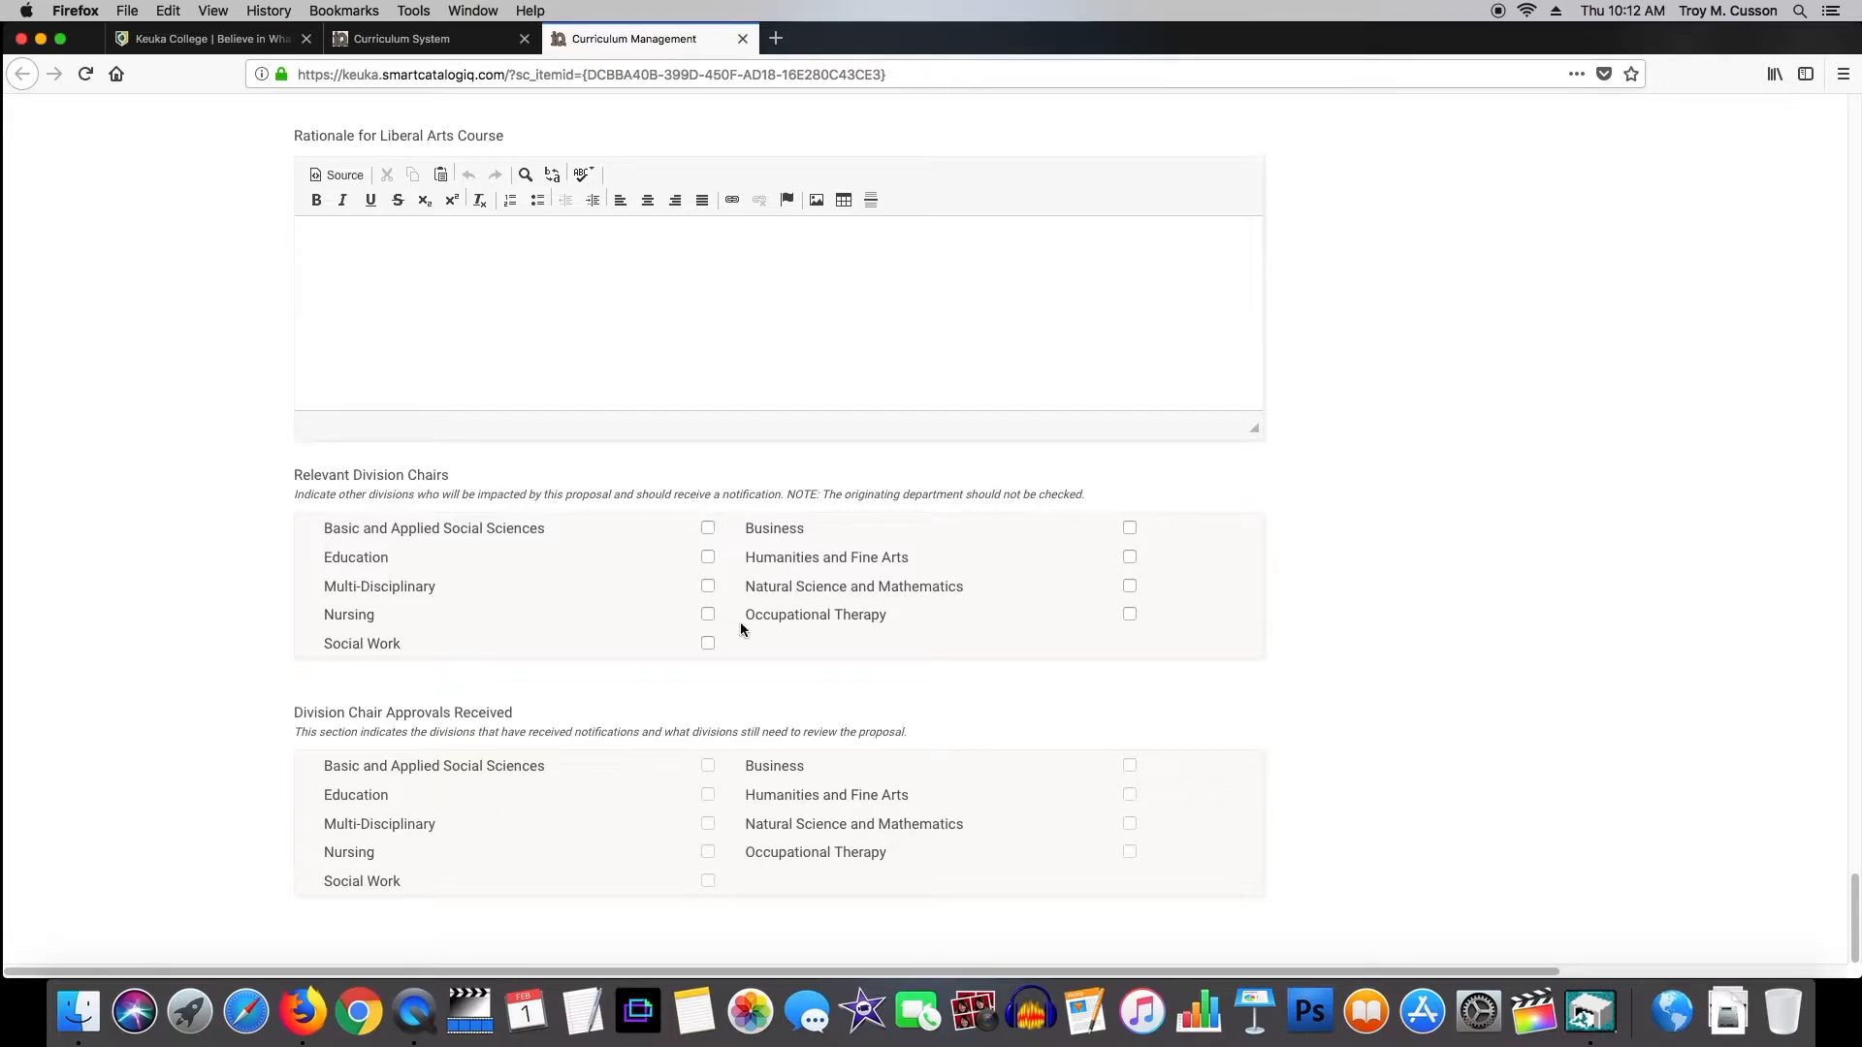
Check Basic and Applied Social Sciences under Relevant Division Chairs.
click(708, 528)
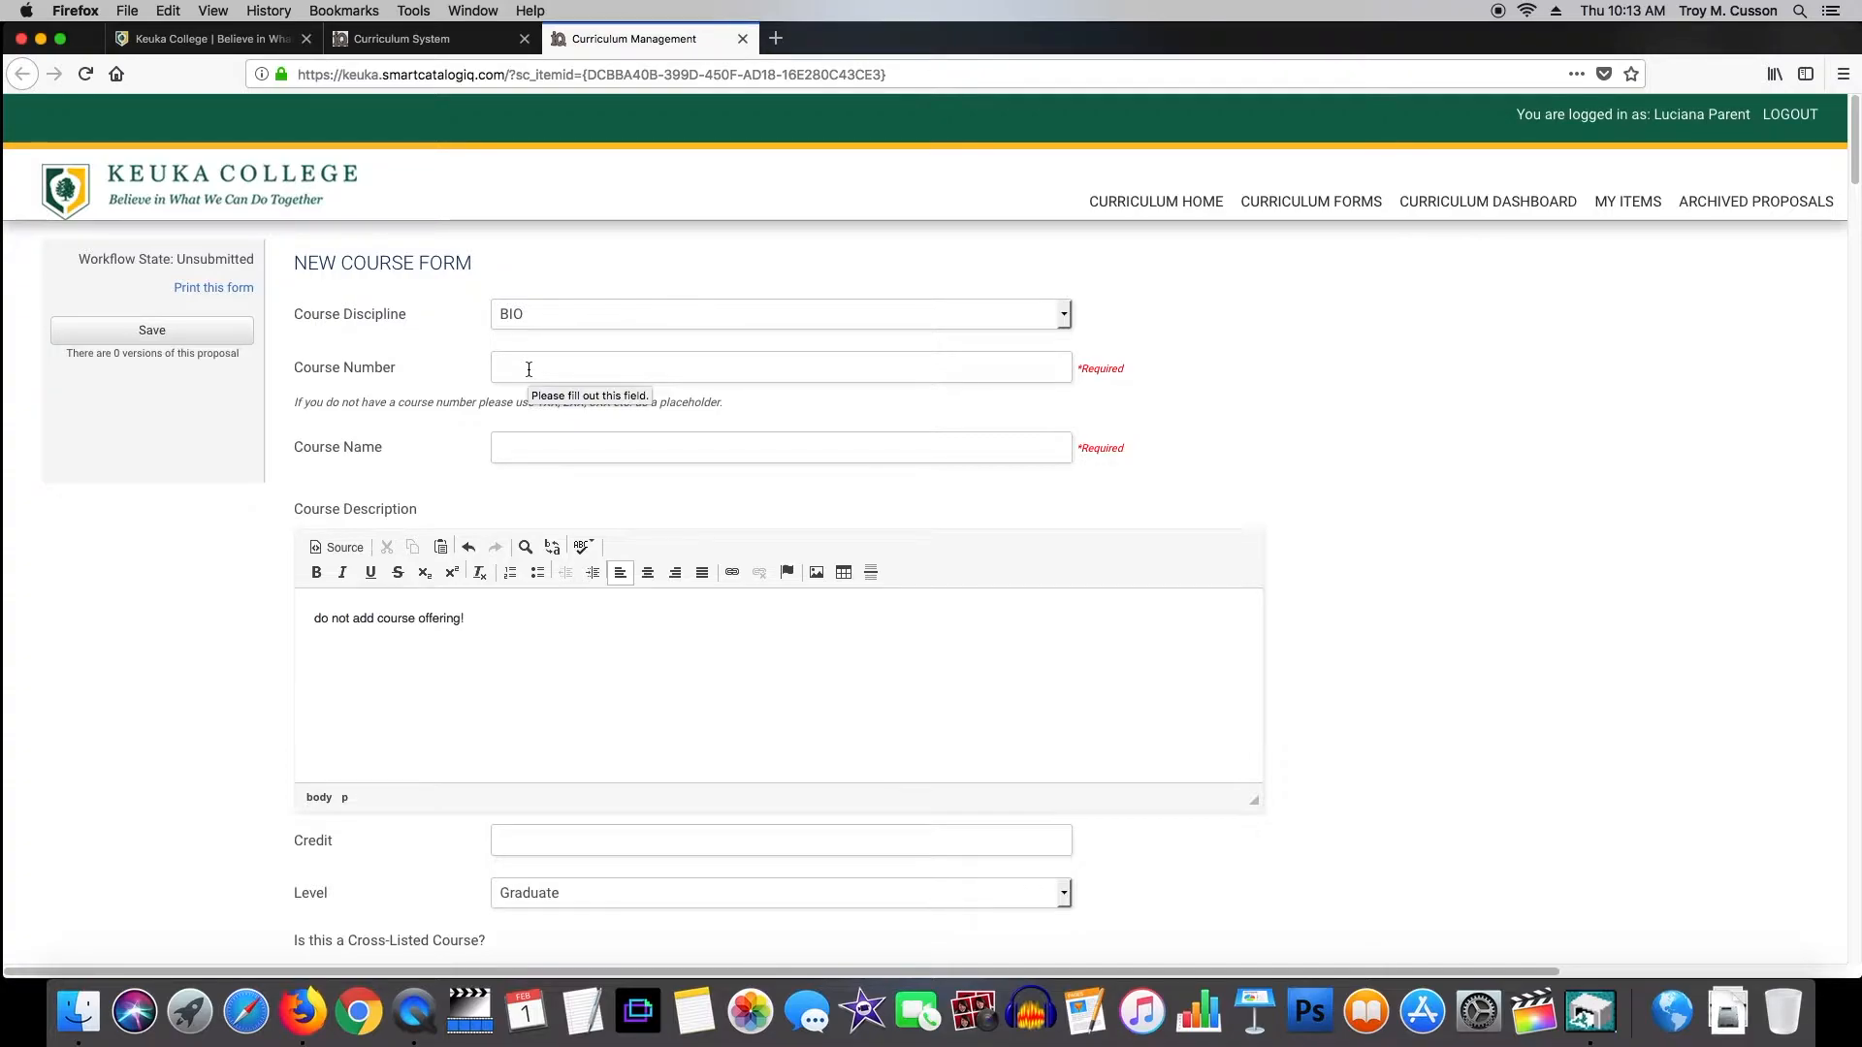
Enter Course Number 400 and Course Name 'test', then save the draft proposal.
click(528, 369)
text(400)
click(520, 441)
text(test)
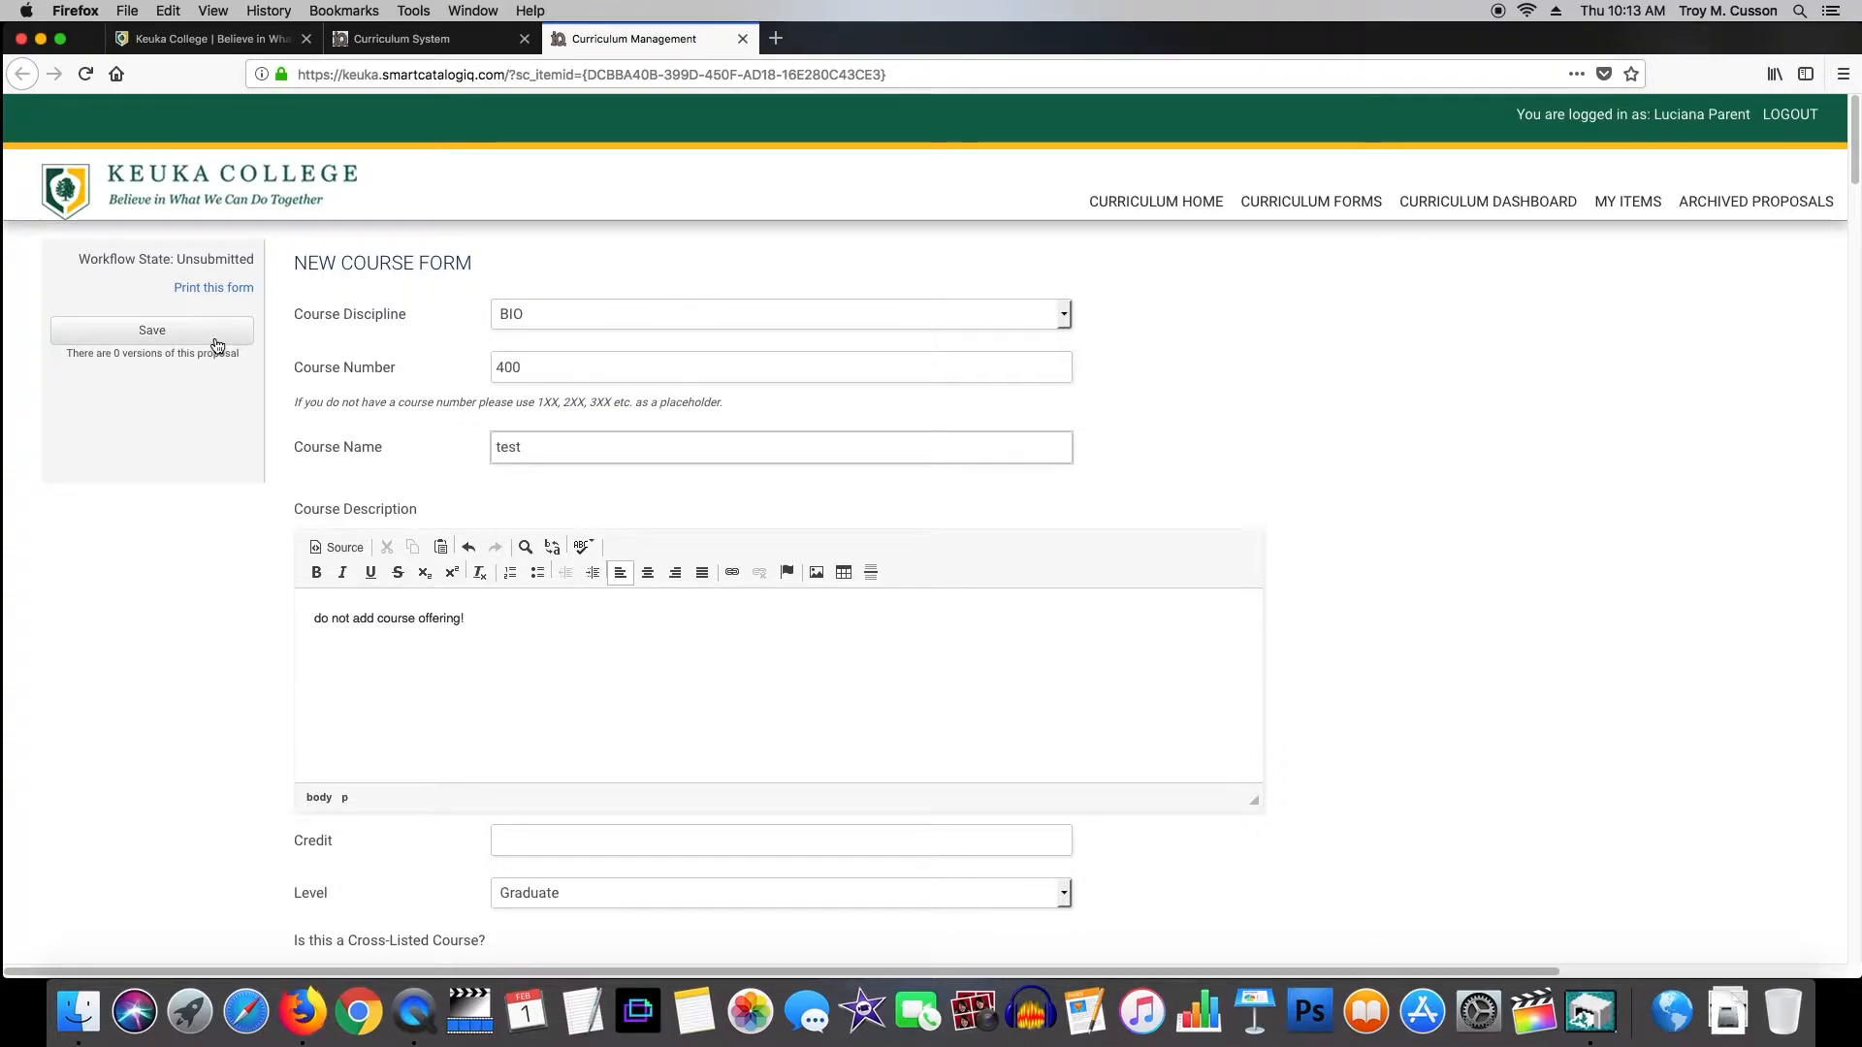
click(217, 335)
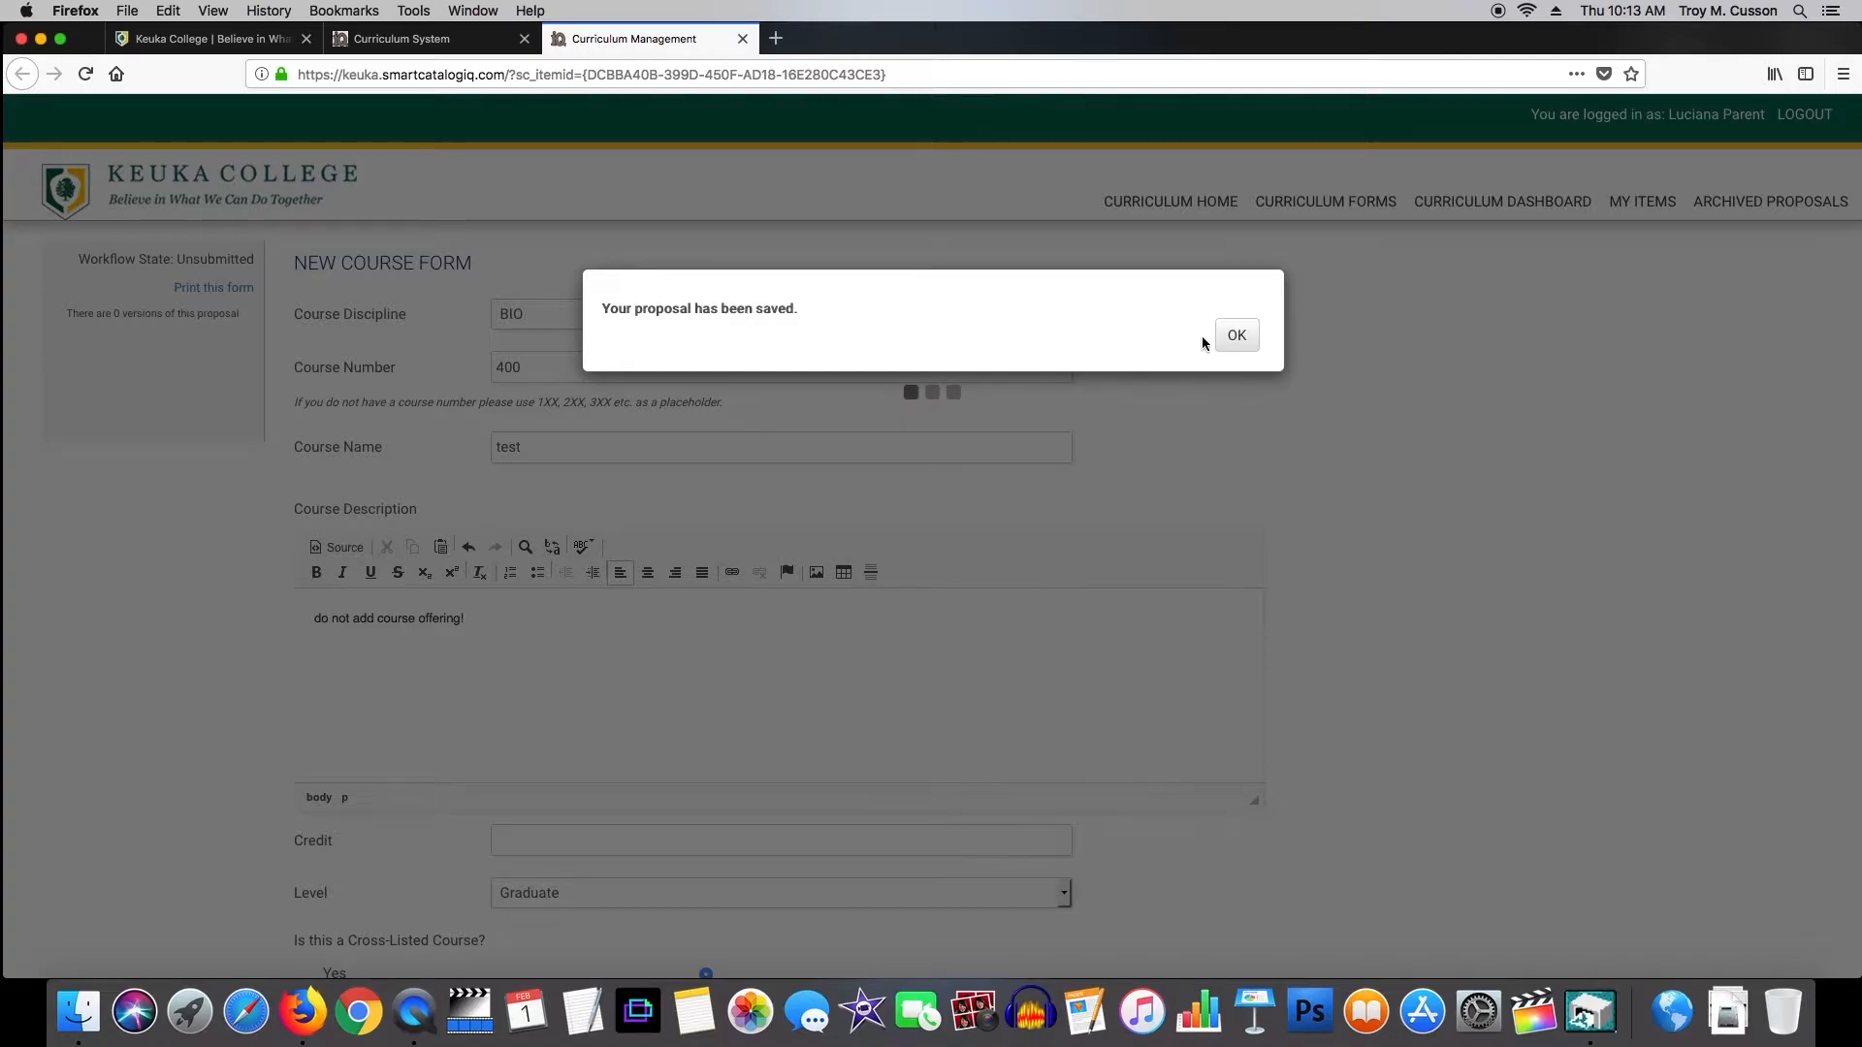
click(1237, 336)
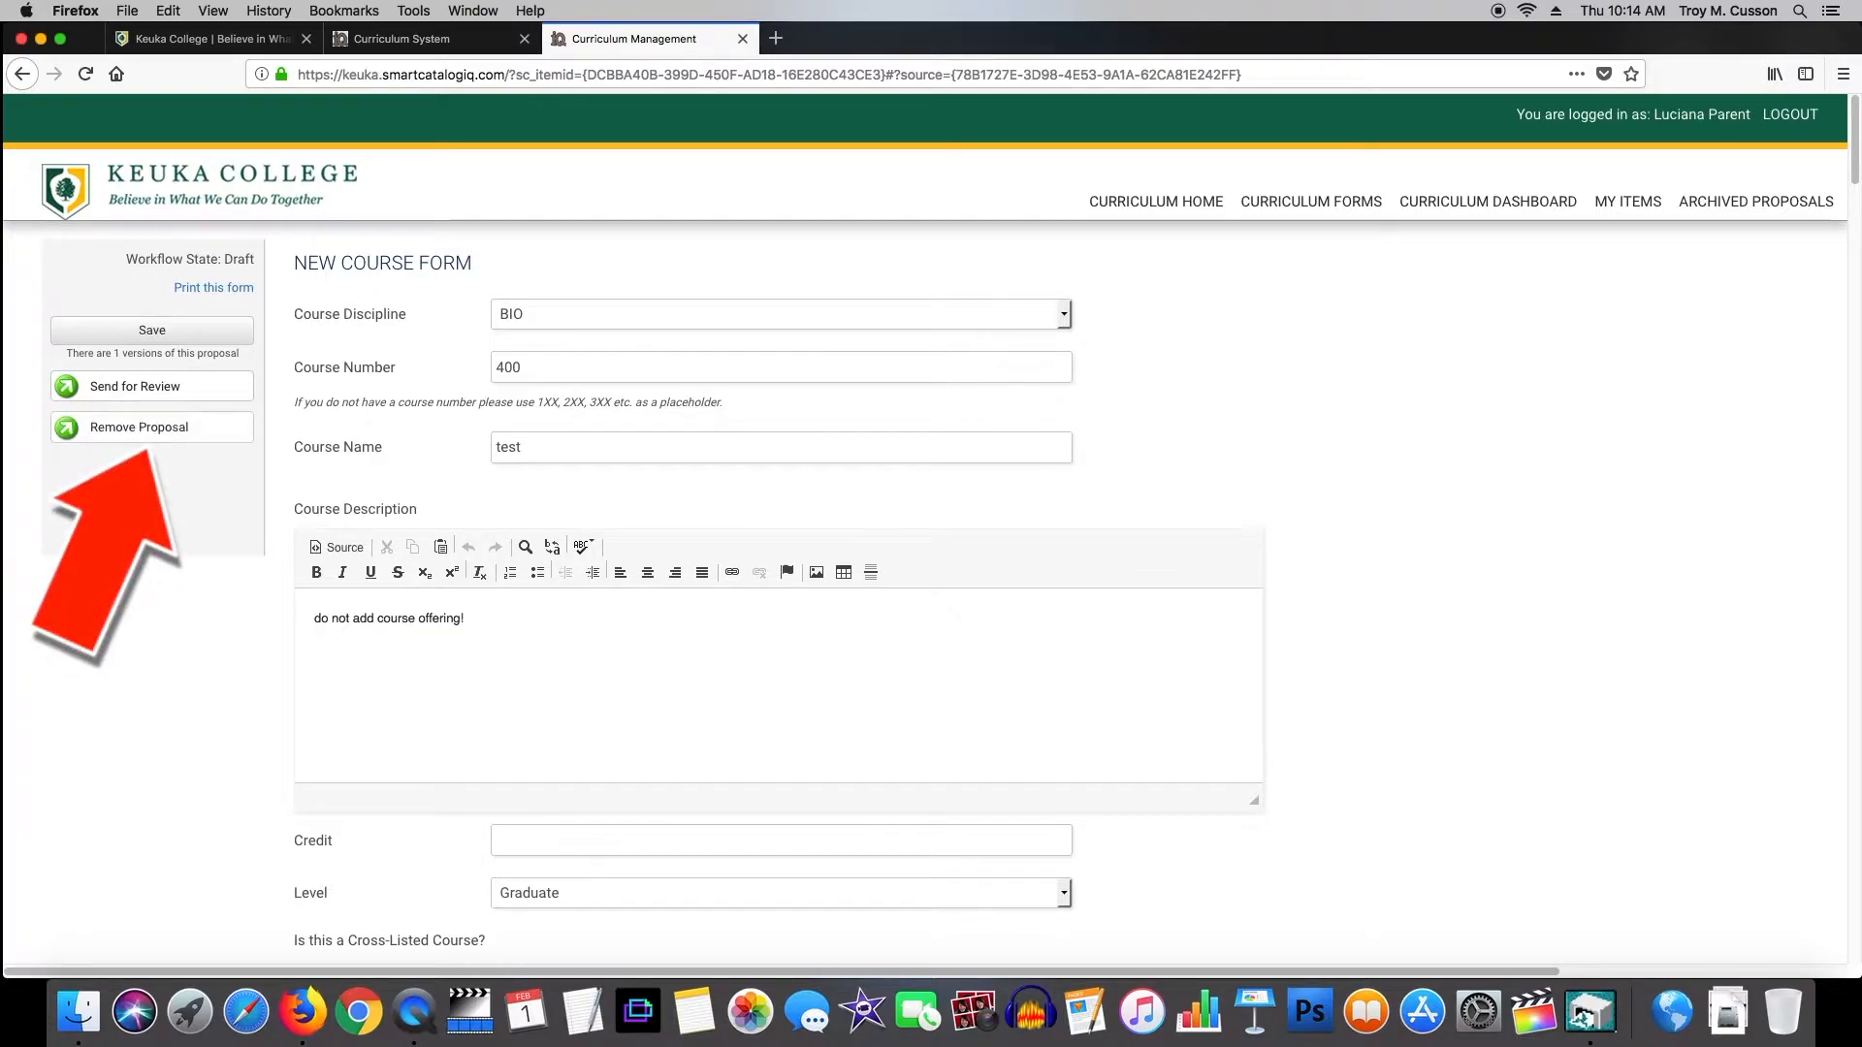
click(166, 389)
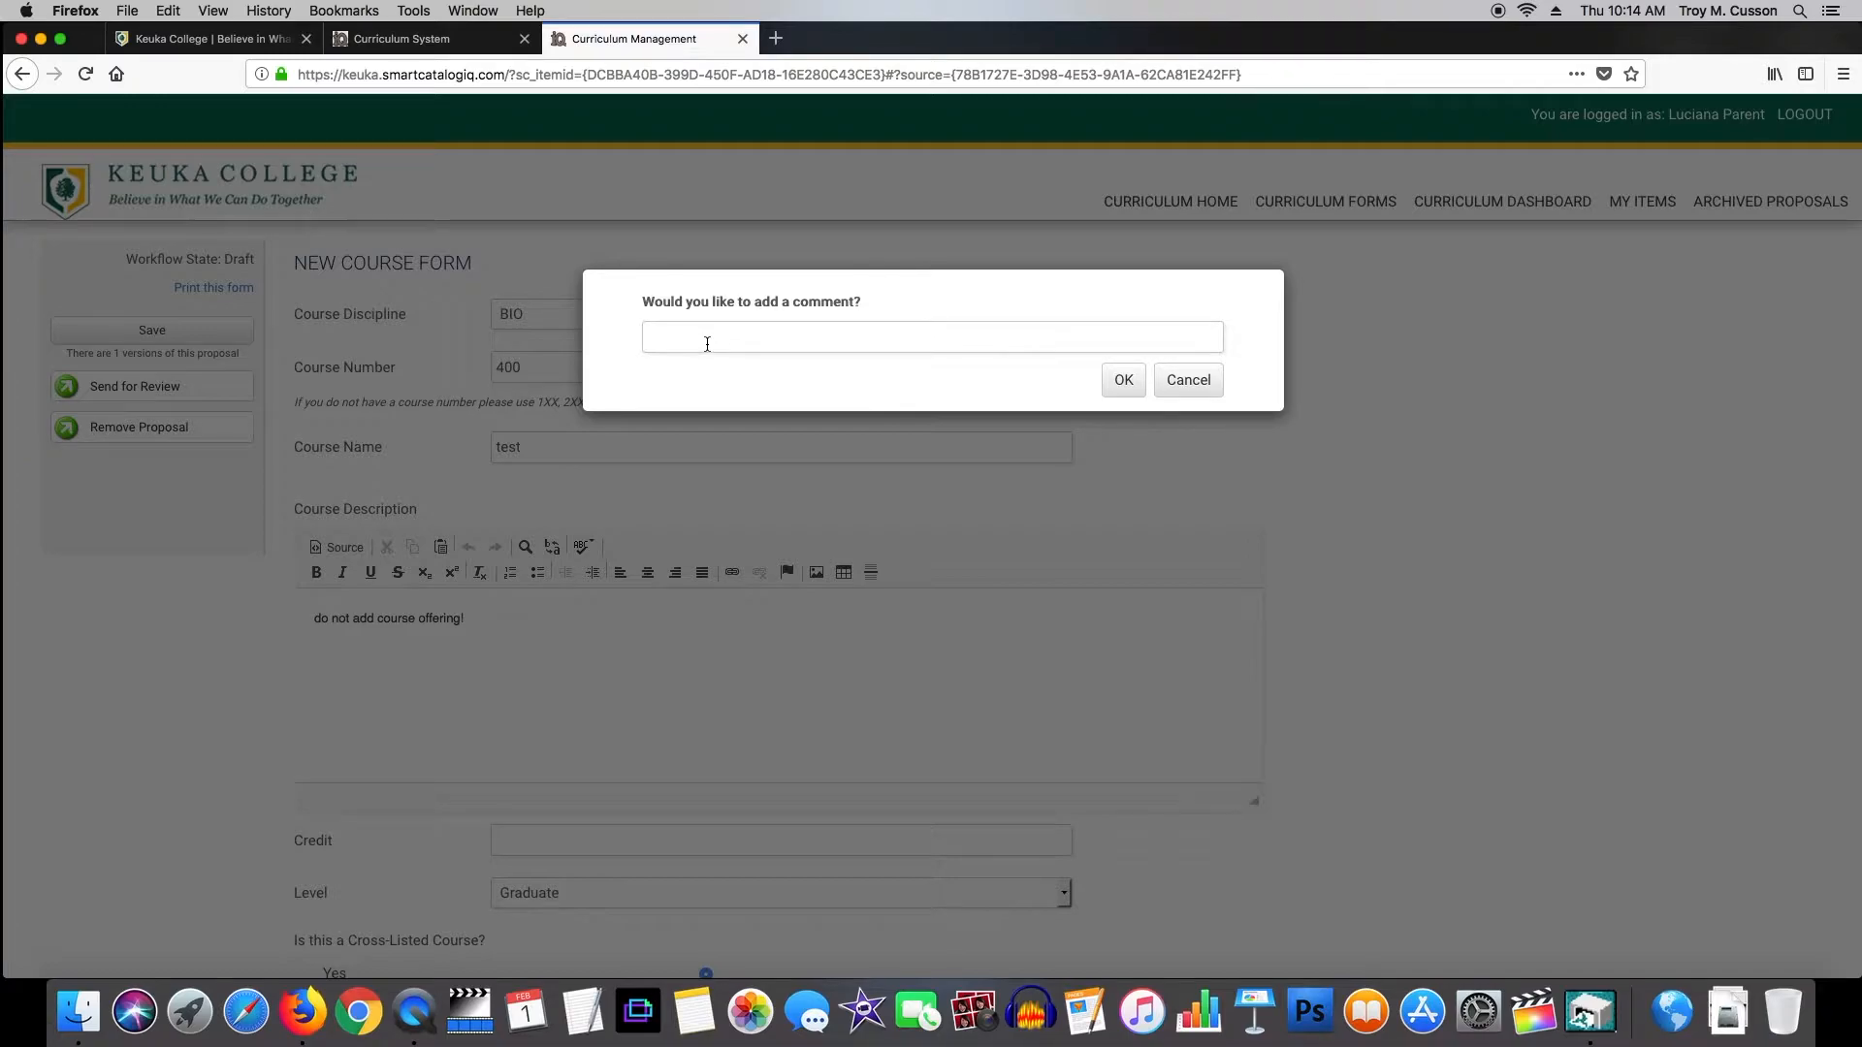
click(950, 342)
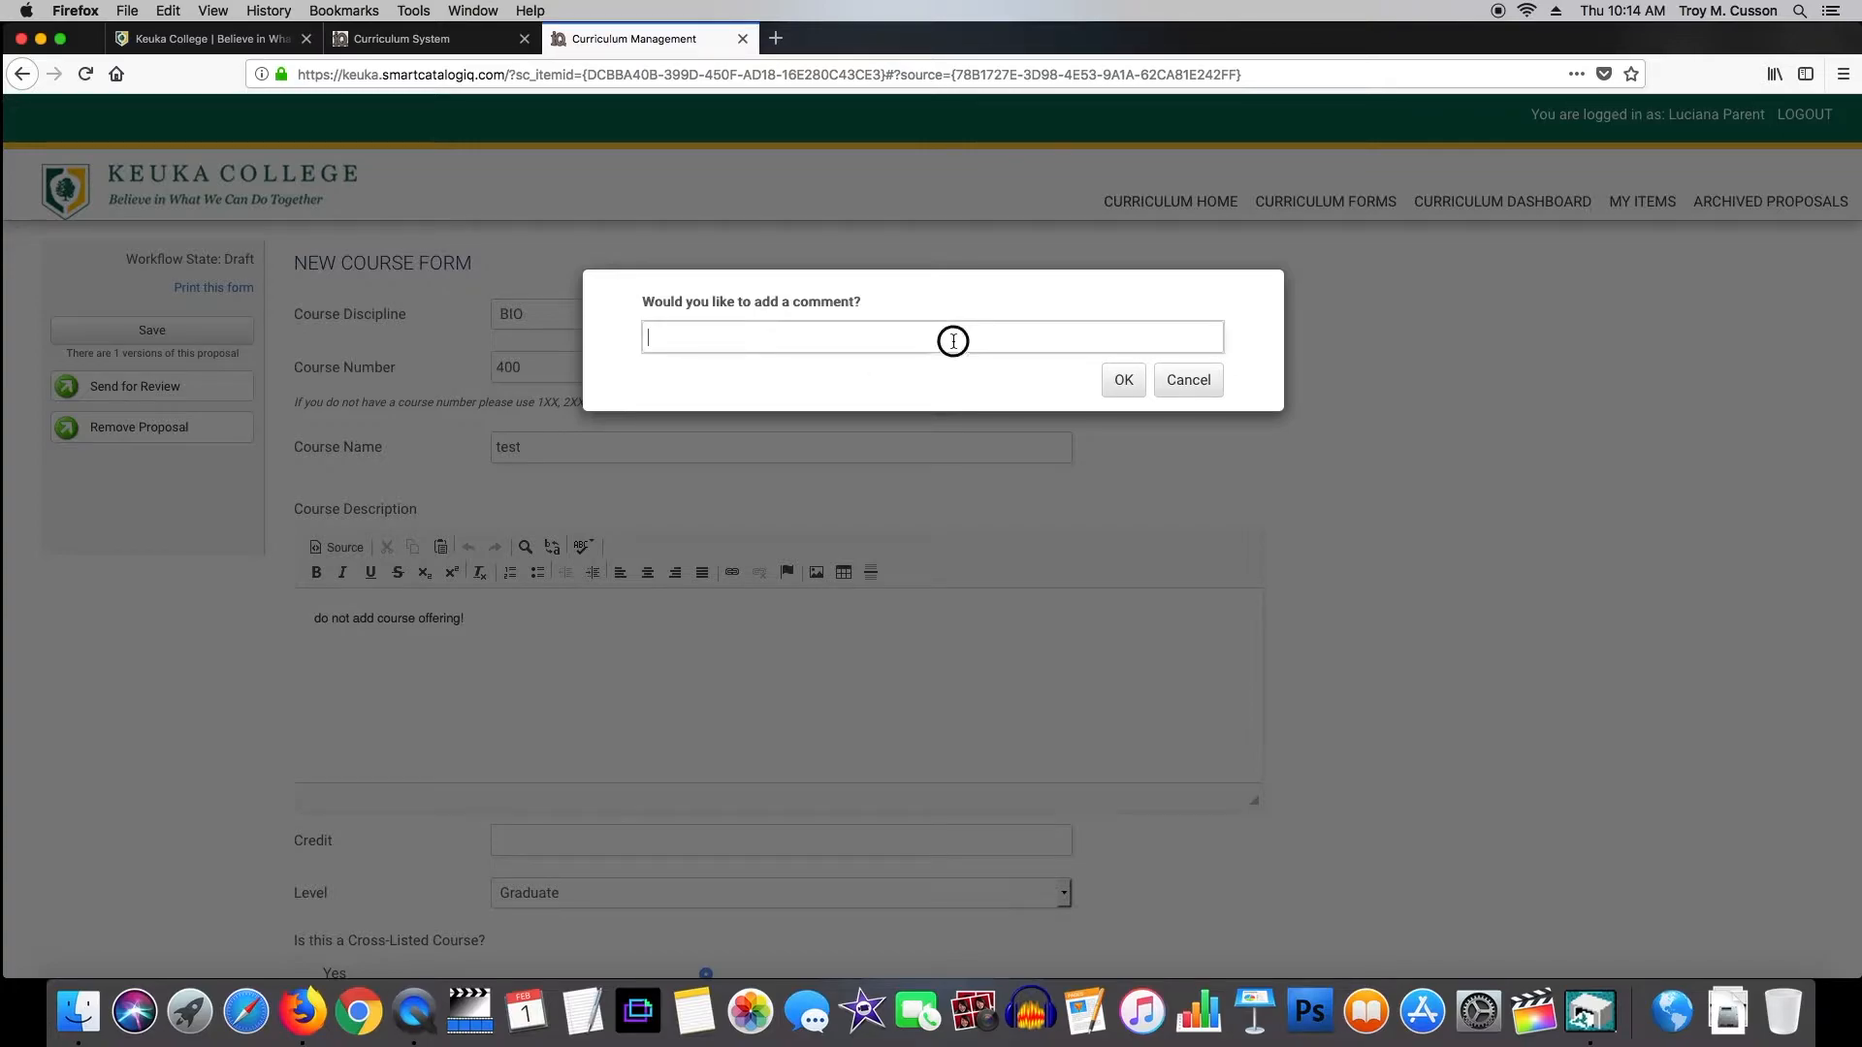
click(1206, 398)
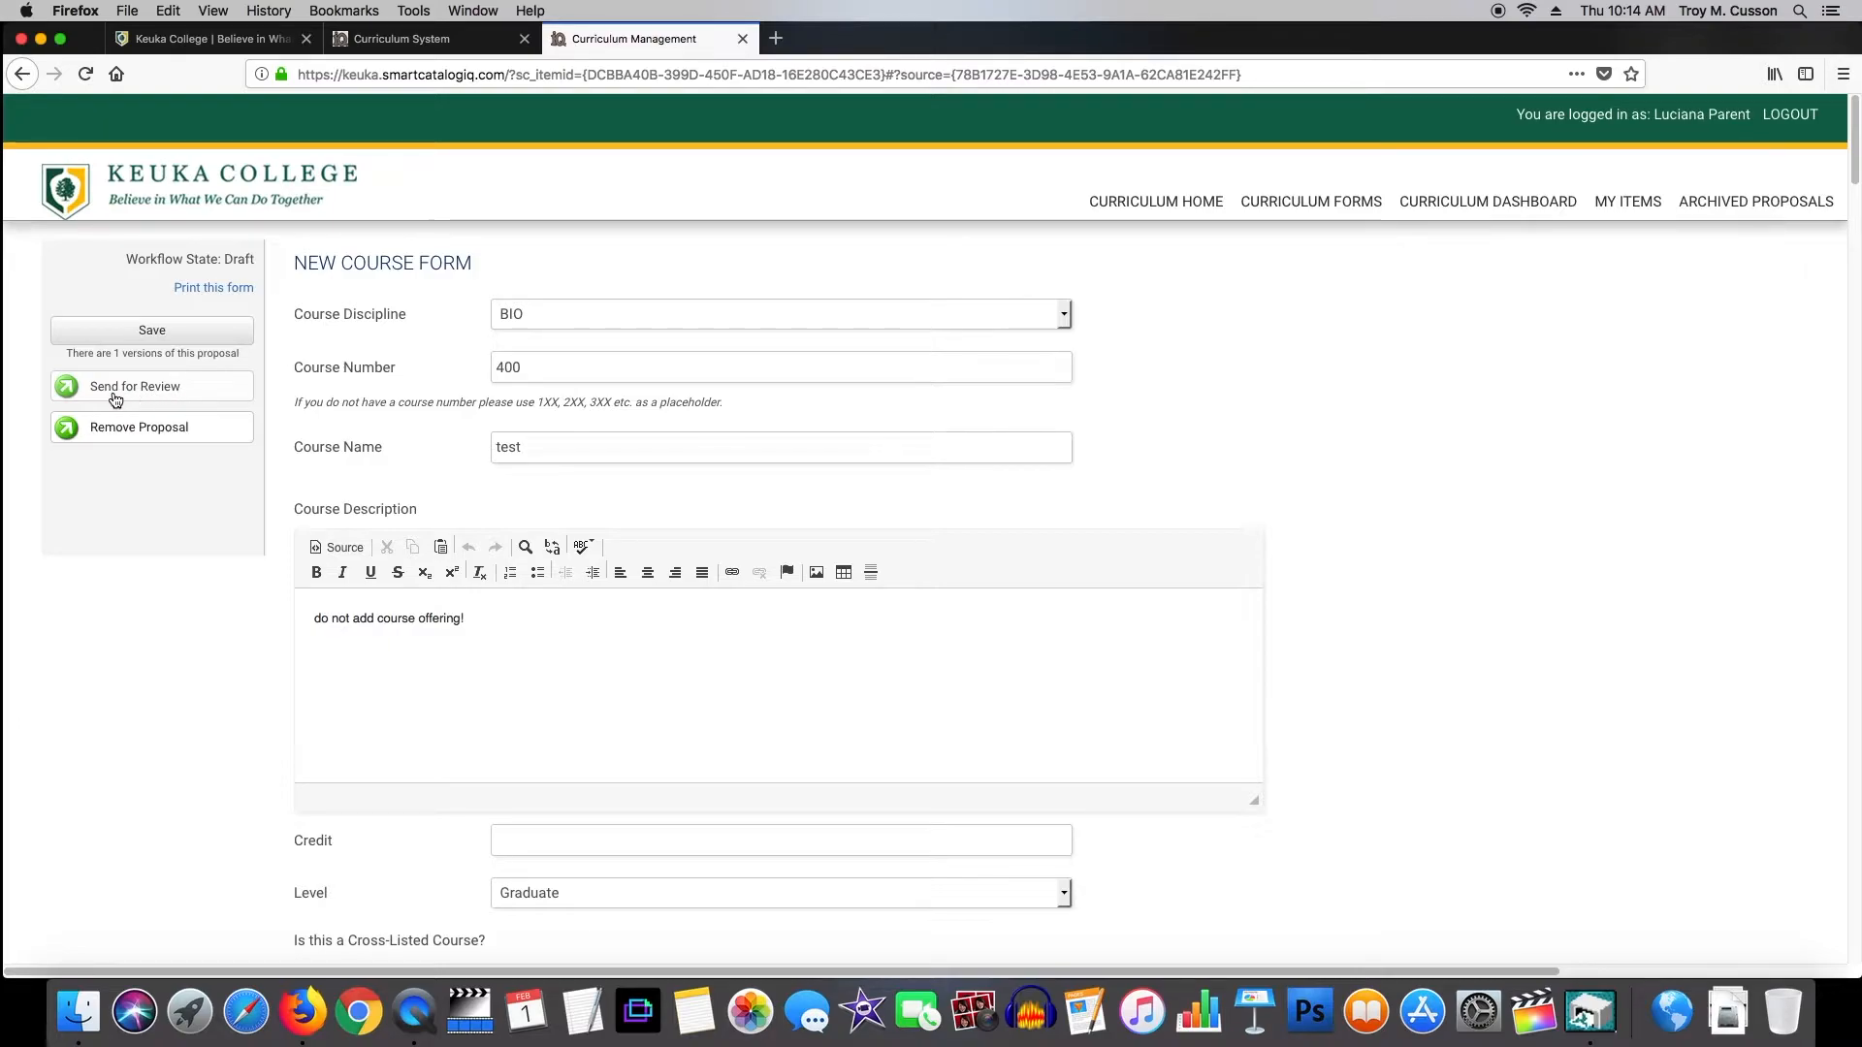
Open the BIO-400 test draft proposal from MY ITEMS.
click(1613, 207)
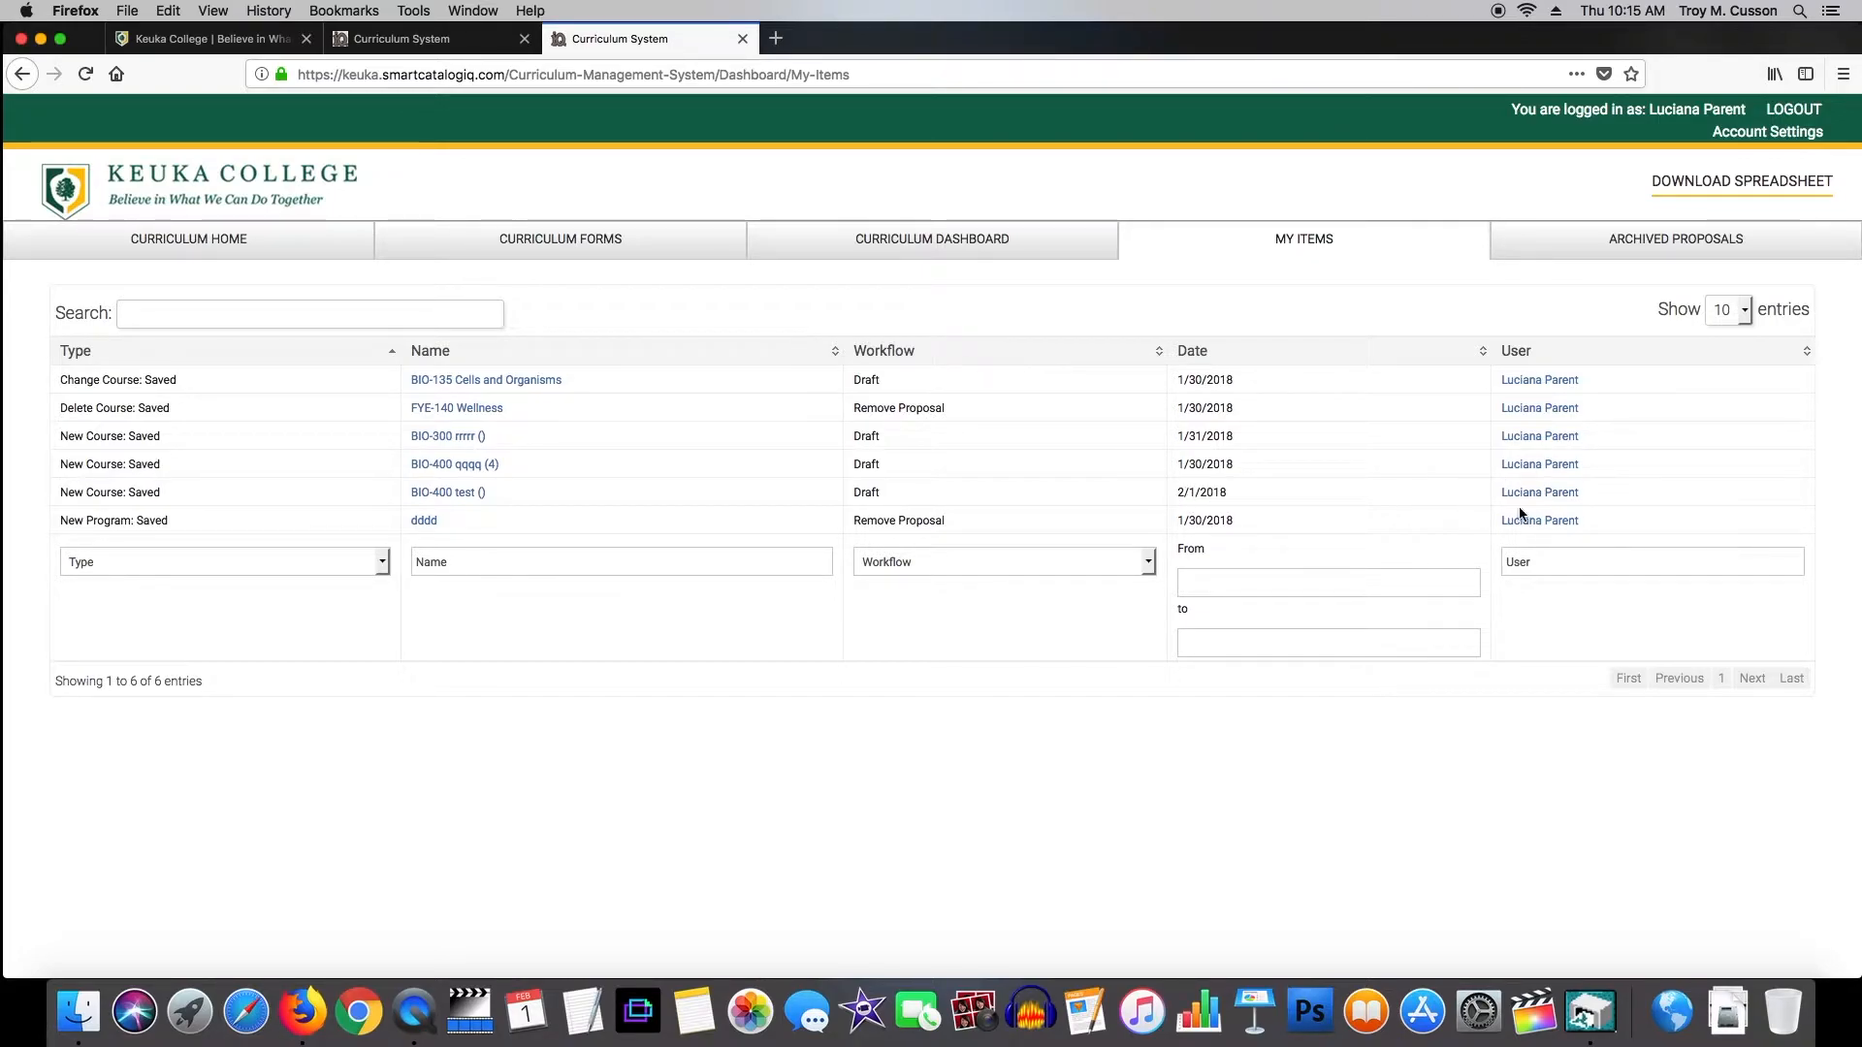
click(456, 495)
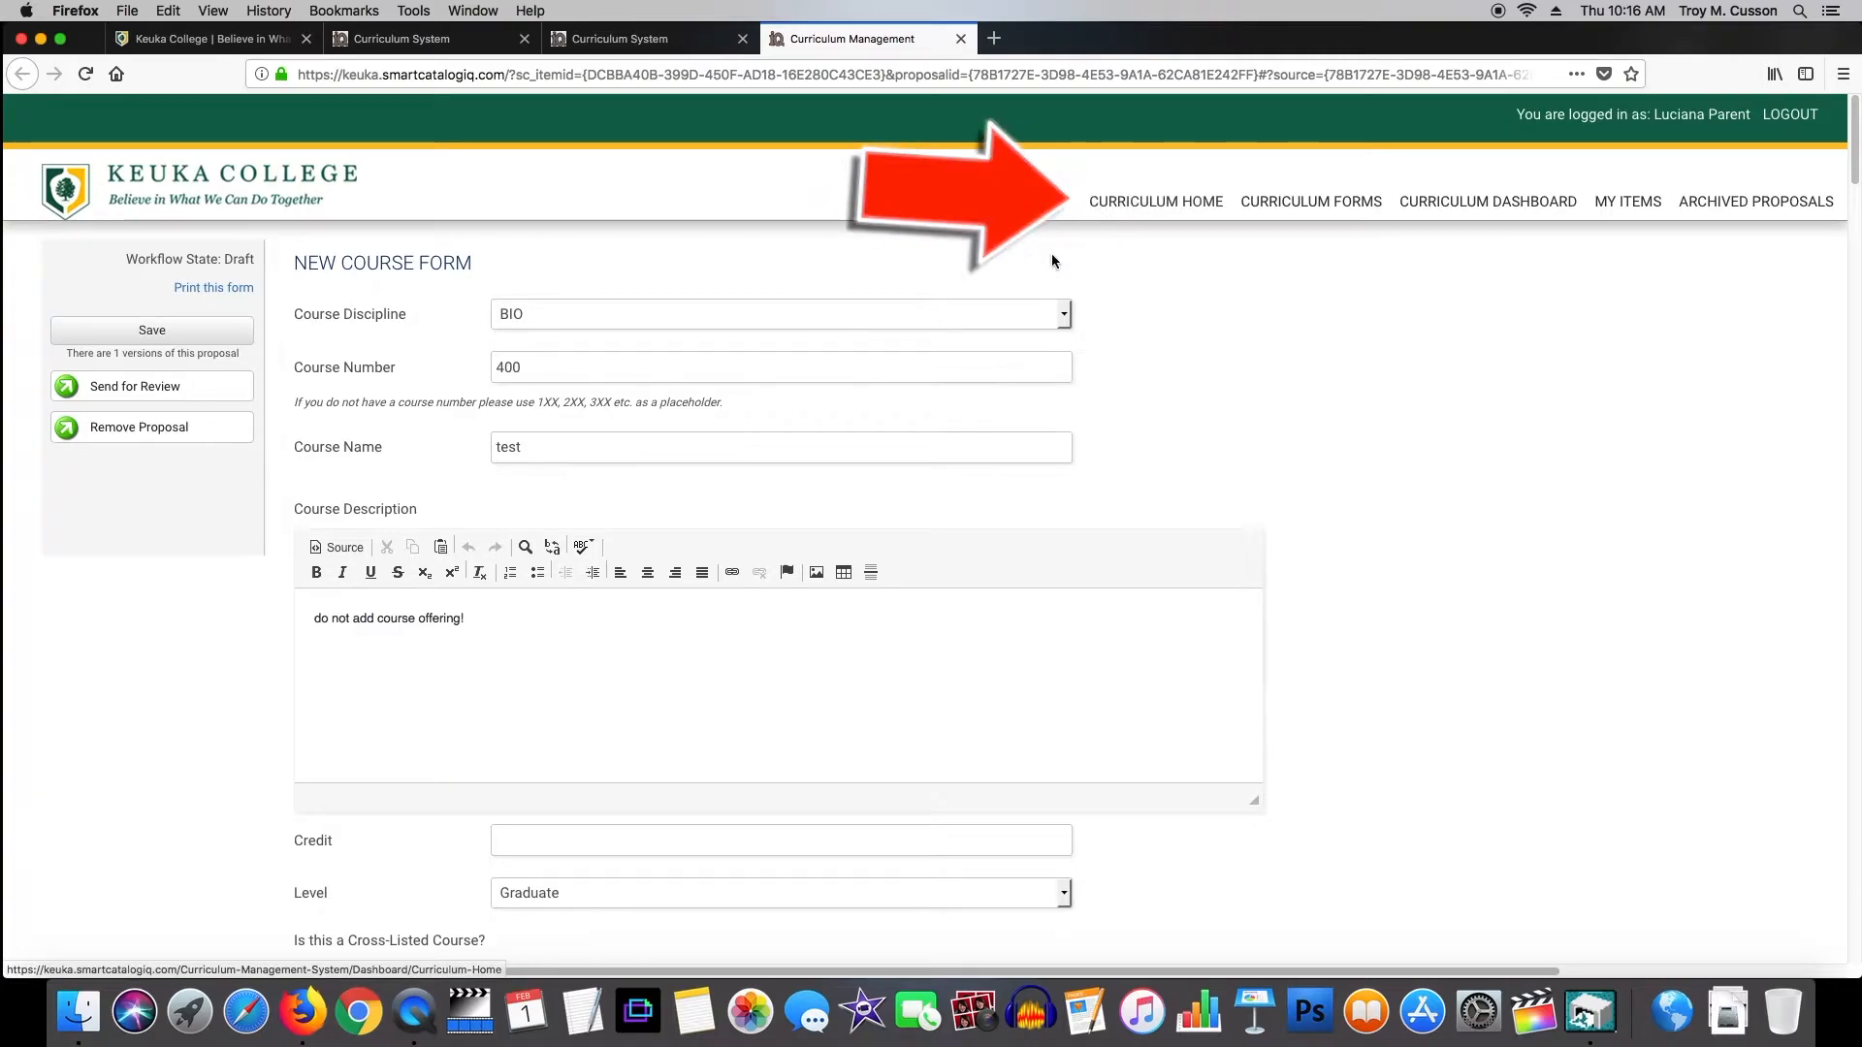
Go to Curriculum Home and expand the New Course (3) workflow group.
click(1160, 203)
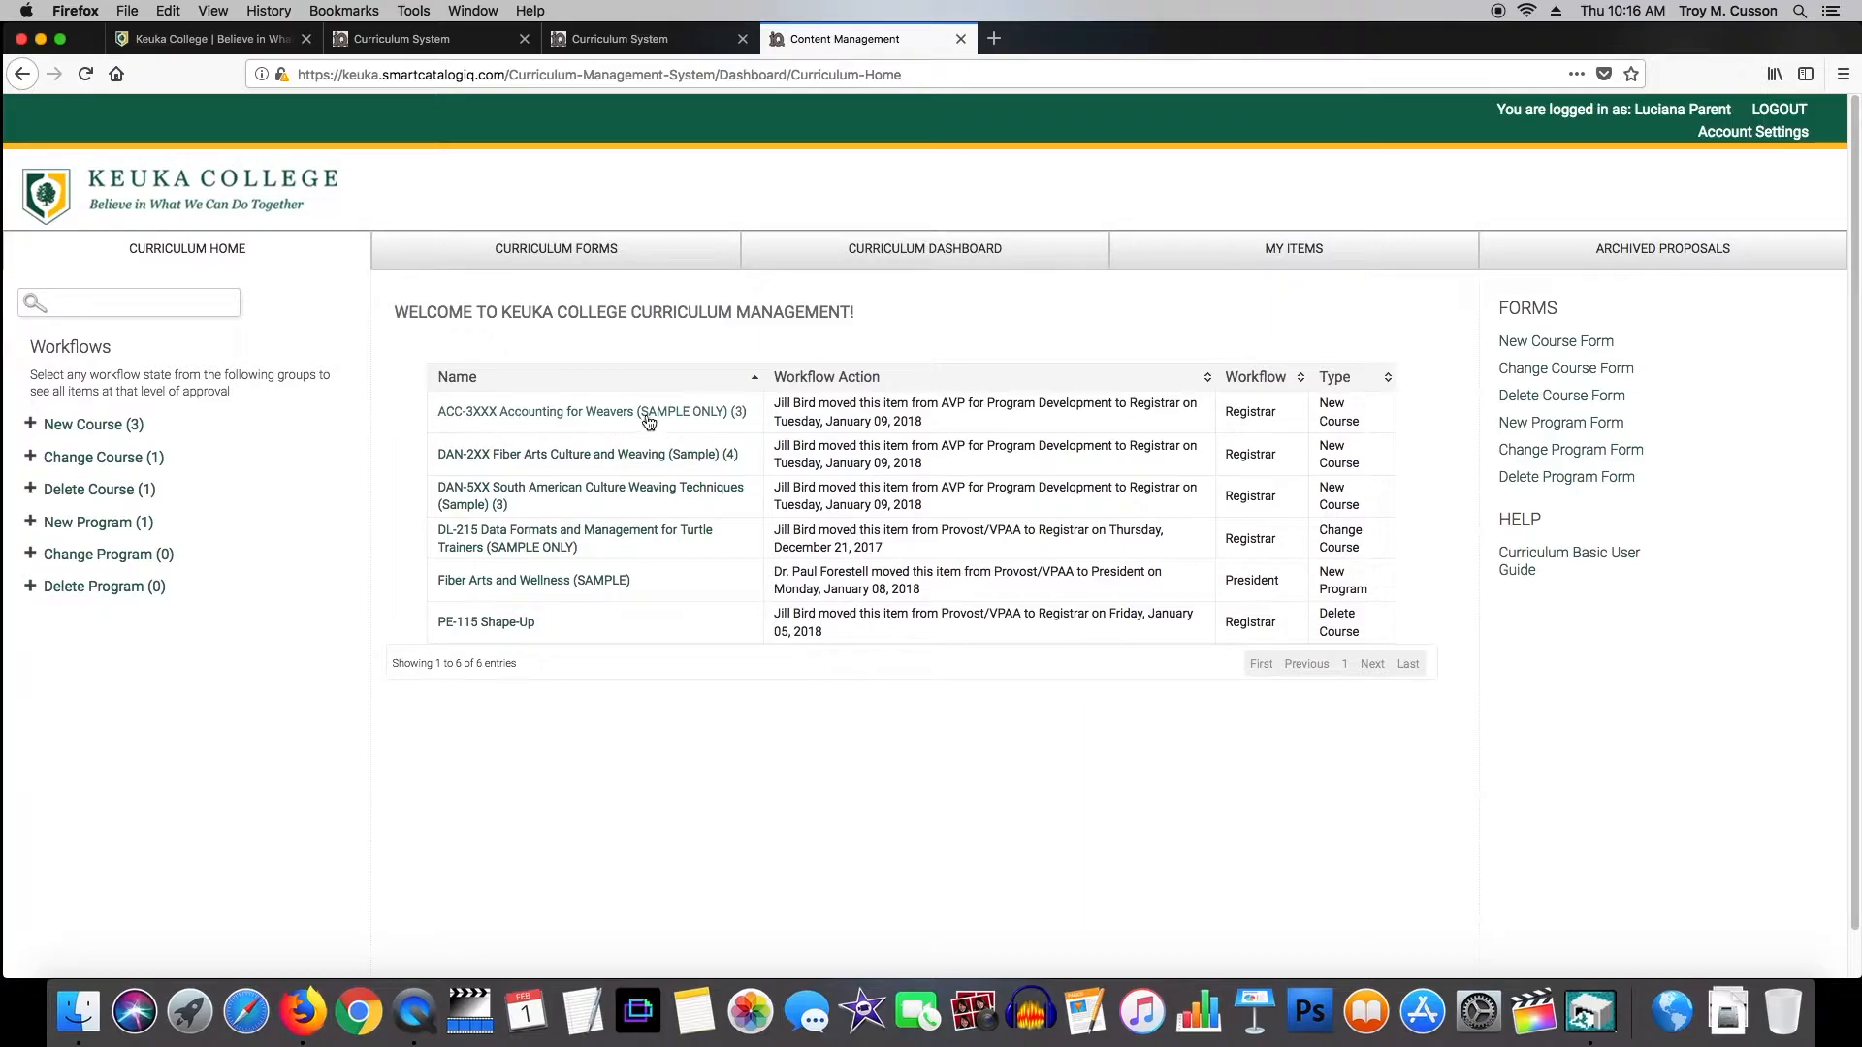
click(322, 419)
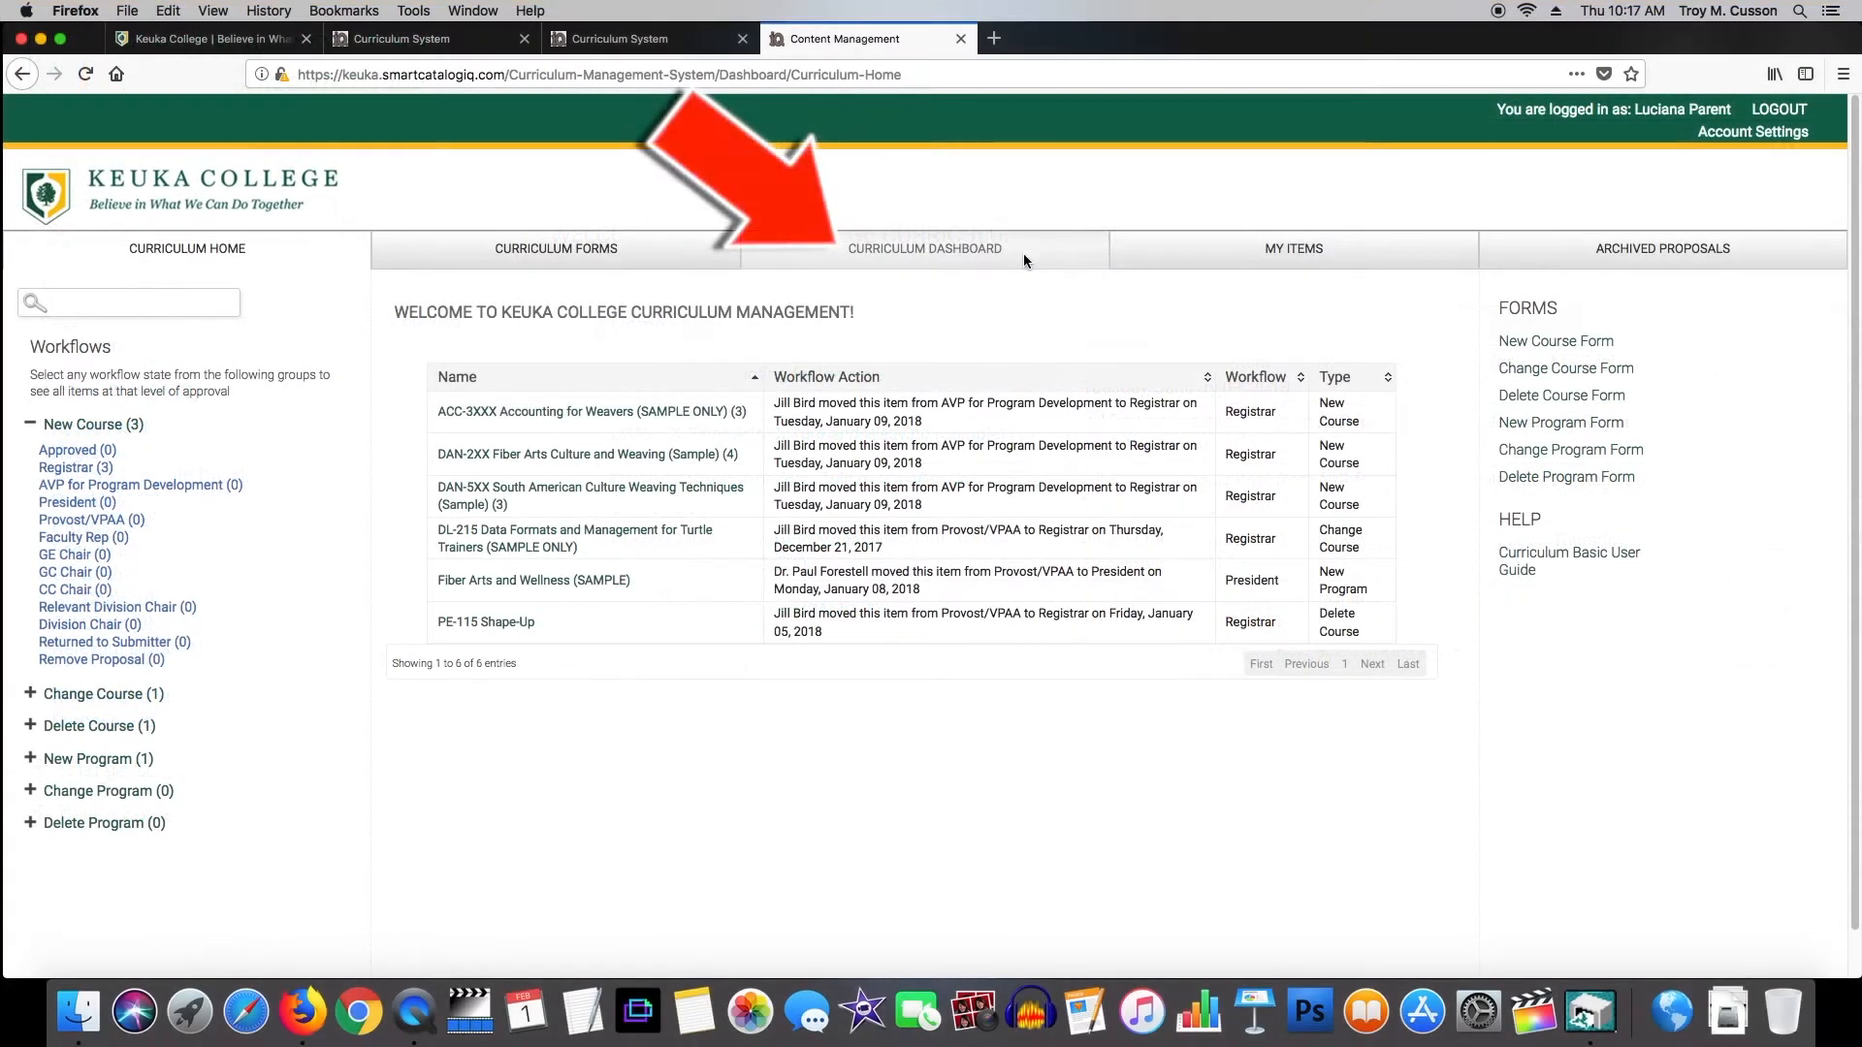
Open the DL-215 Data Formats and Management change proposal from the Curriculum Dashboard.
click(1006, 260)
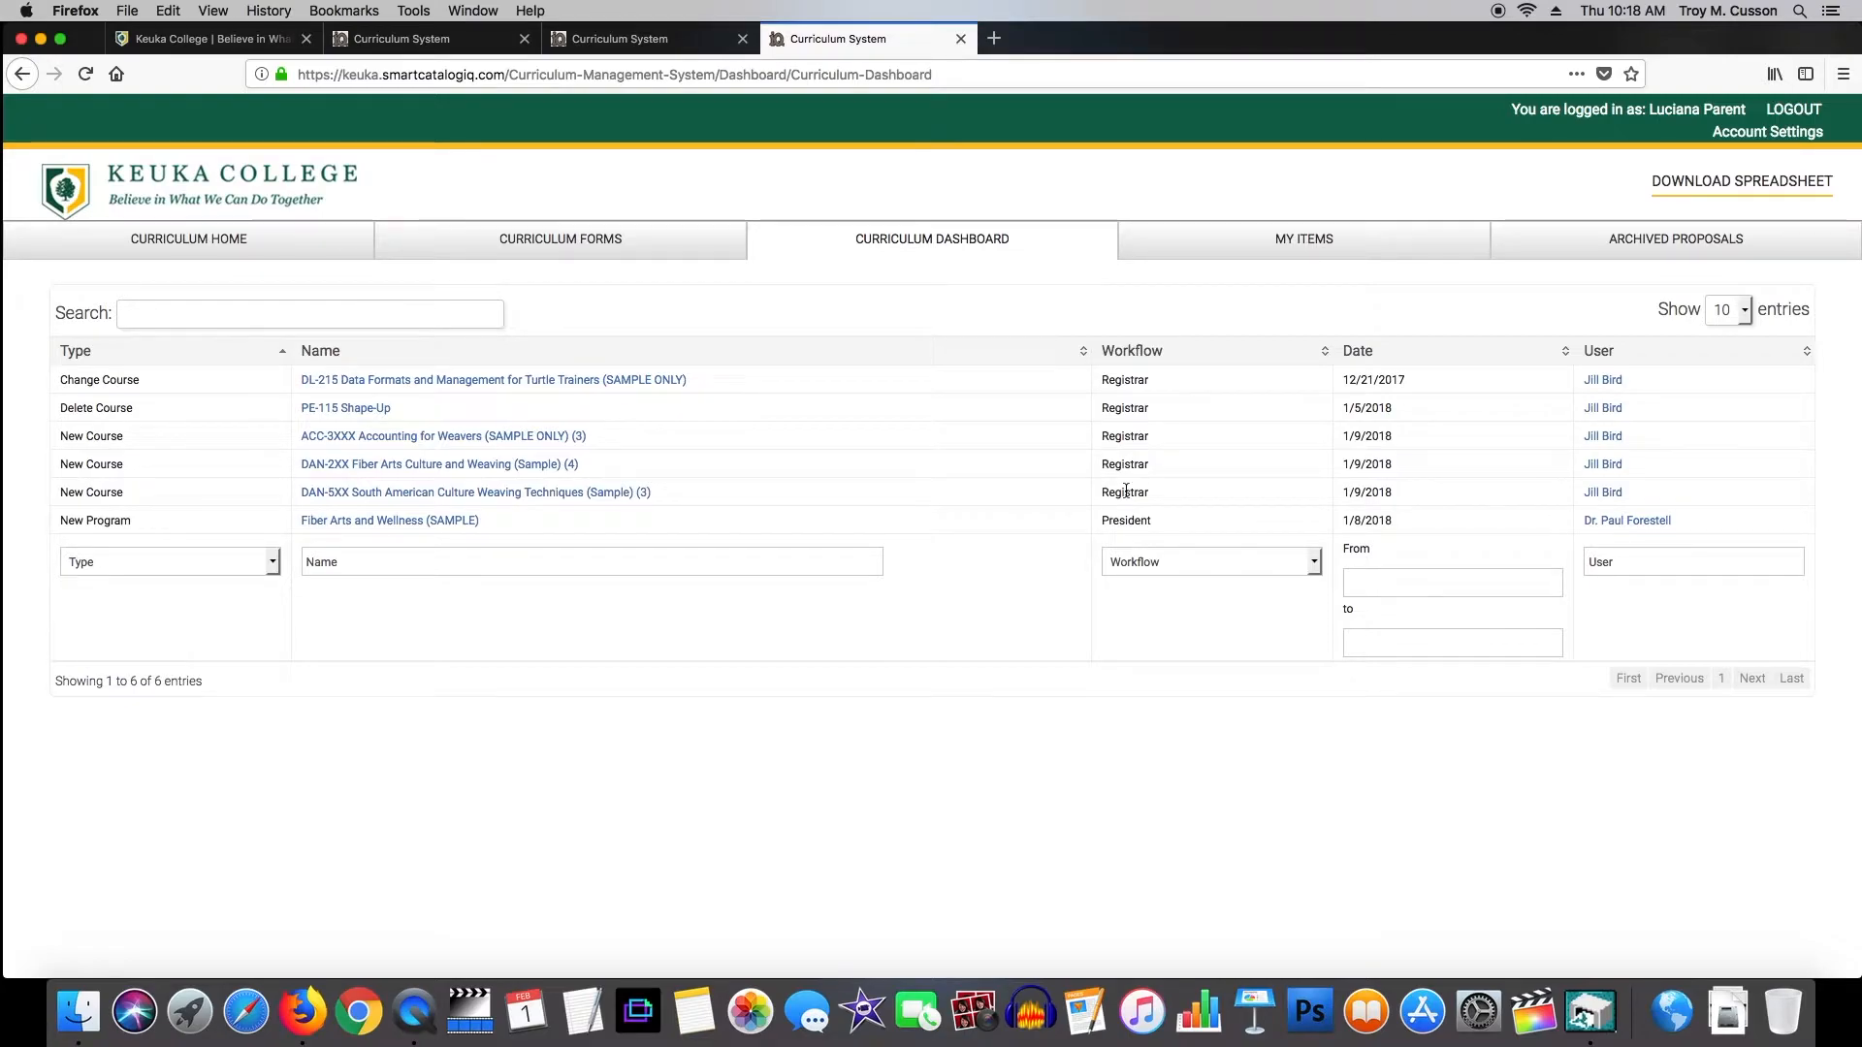
click(540, 379)
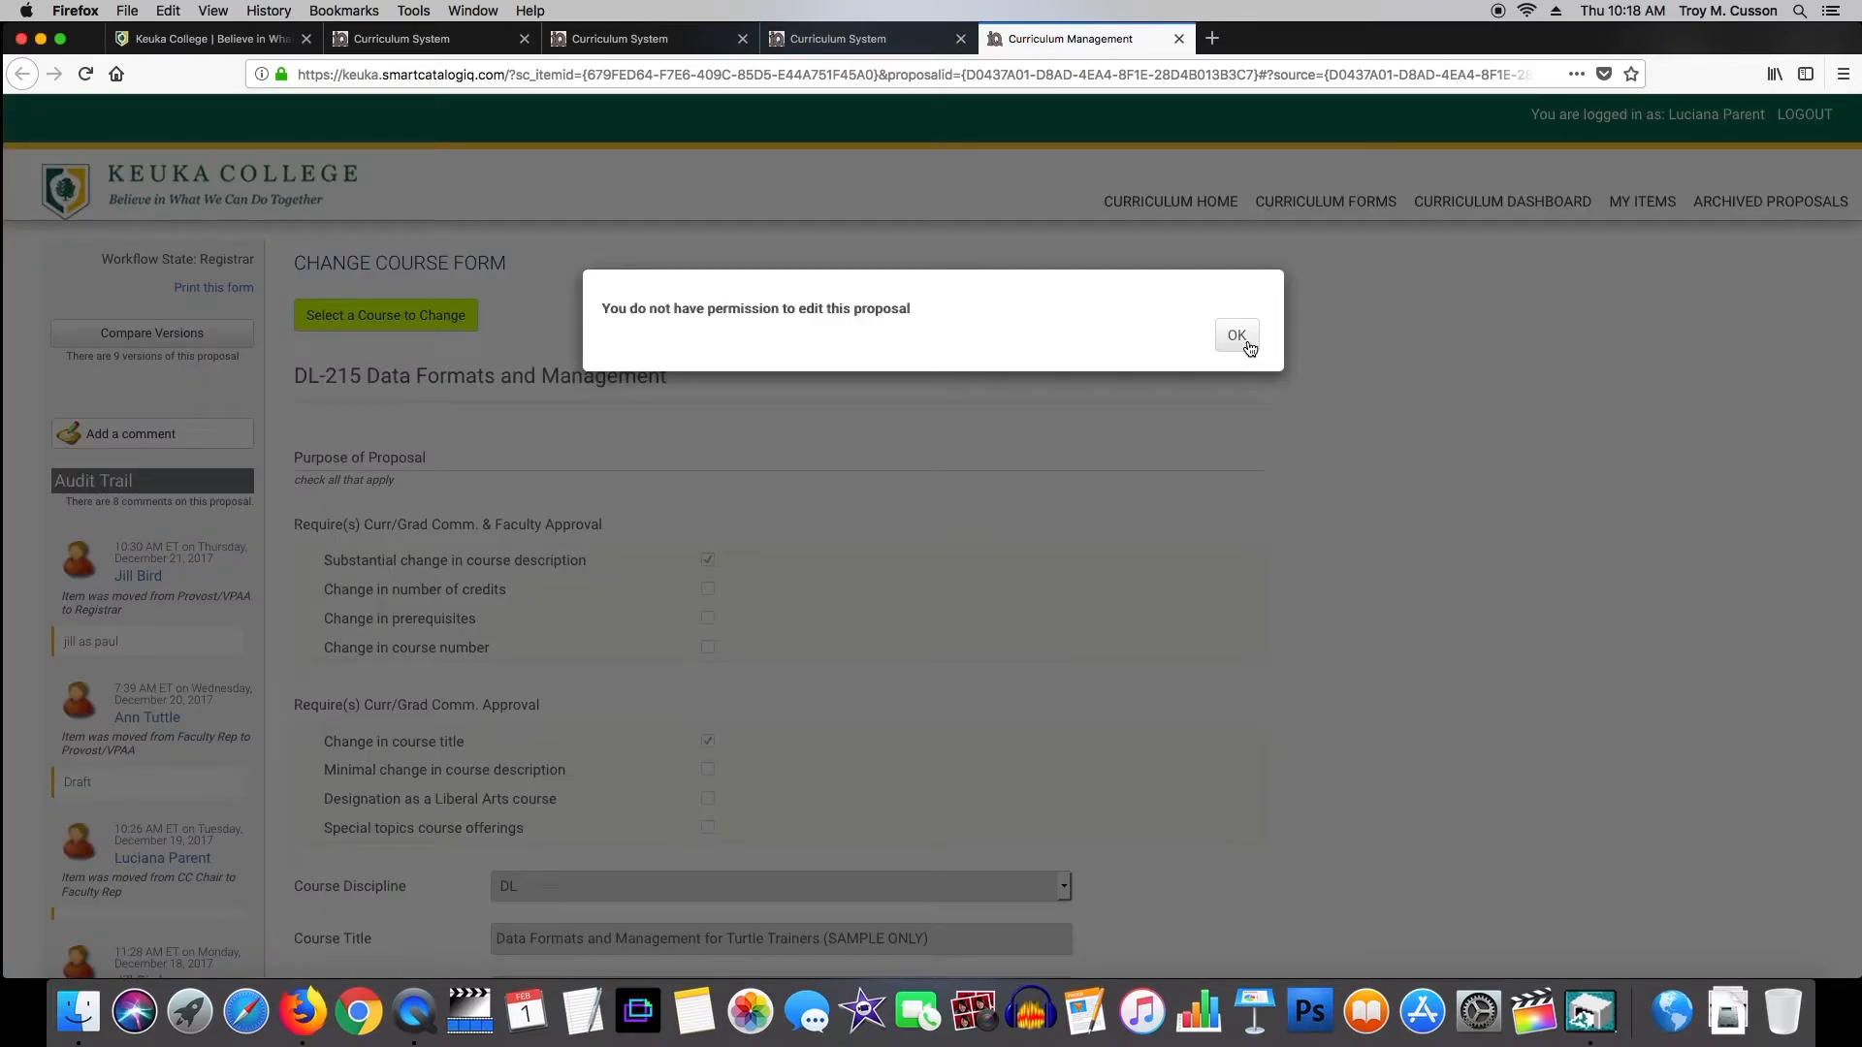
Dismiss the no-permission notice and scroll through the read-only DL-215 change proposal.
click(1236, 337)
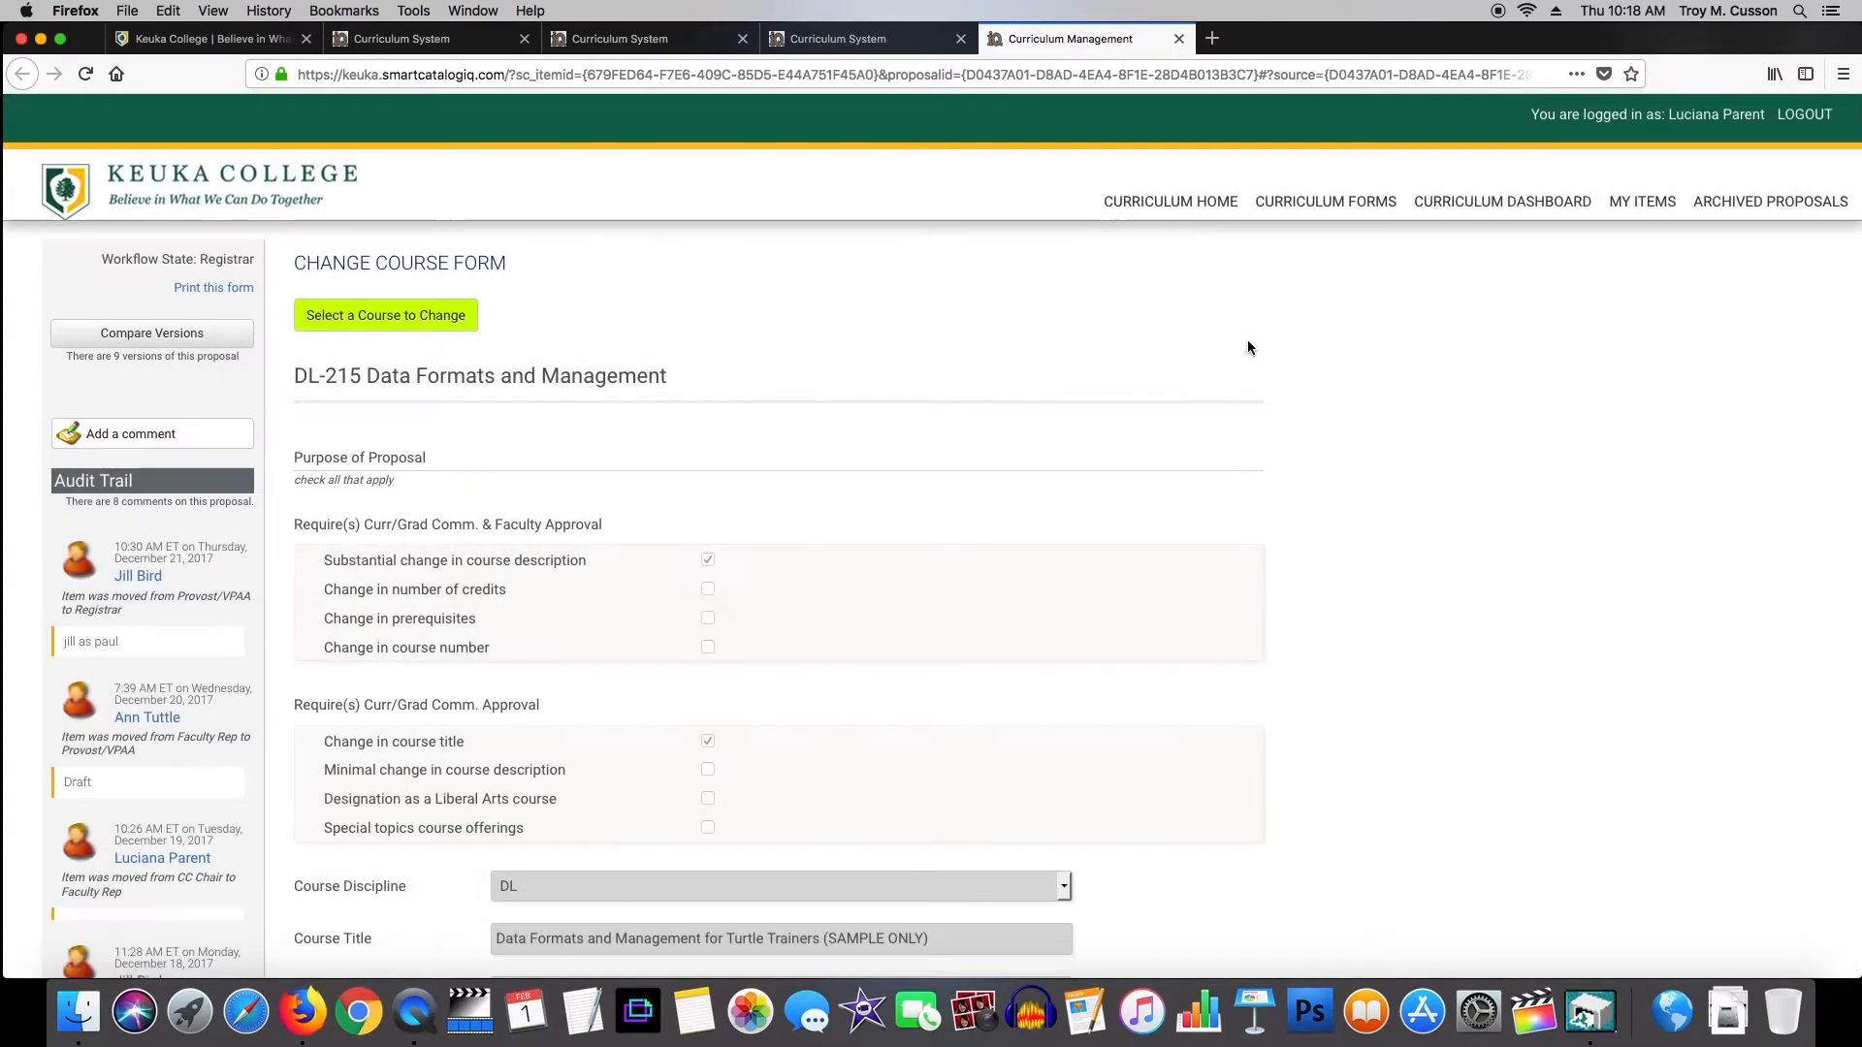
drag(1850, 194, 1801, 651)
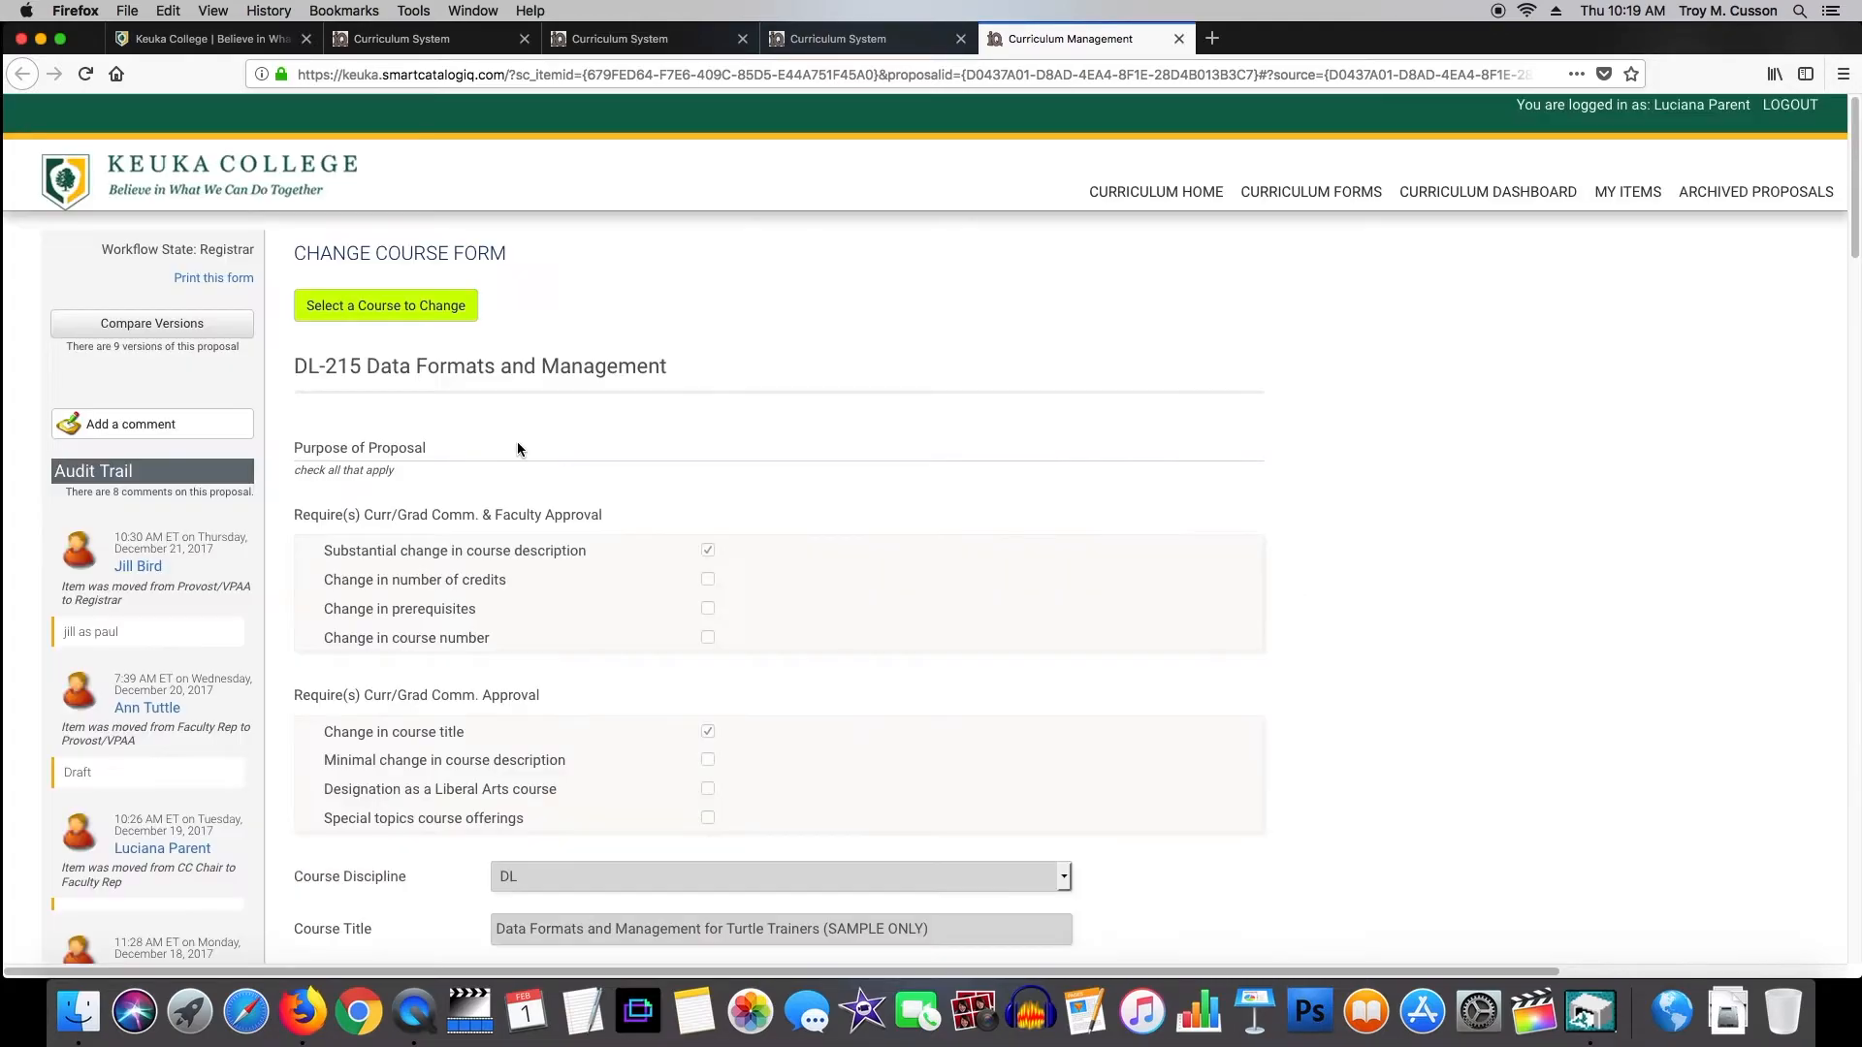
drag(1852, 145, 1851, 213)
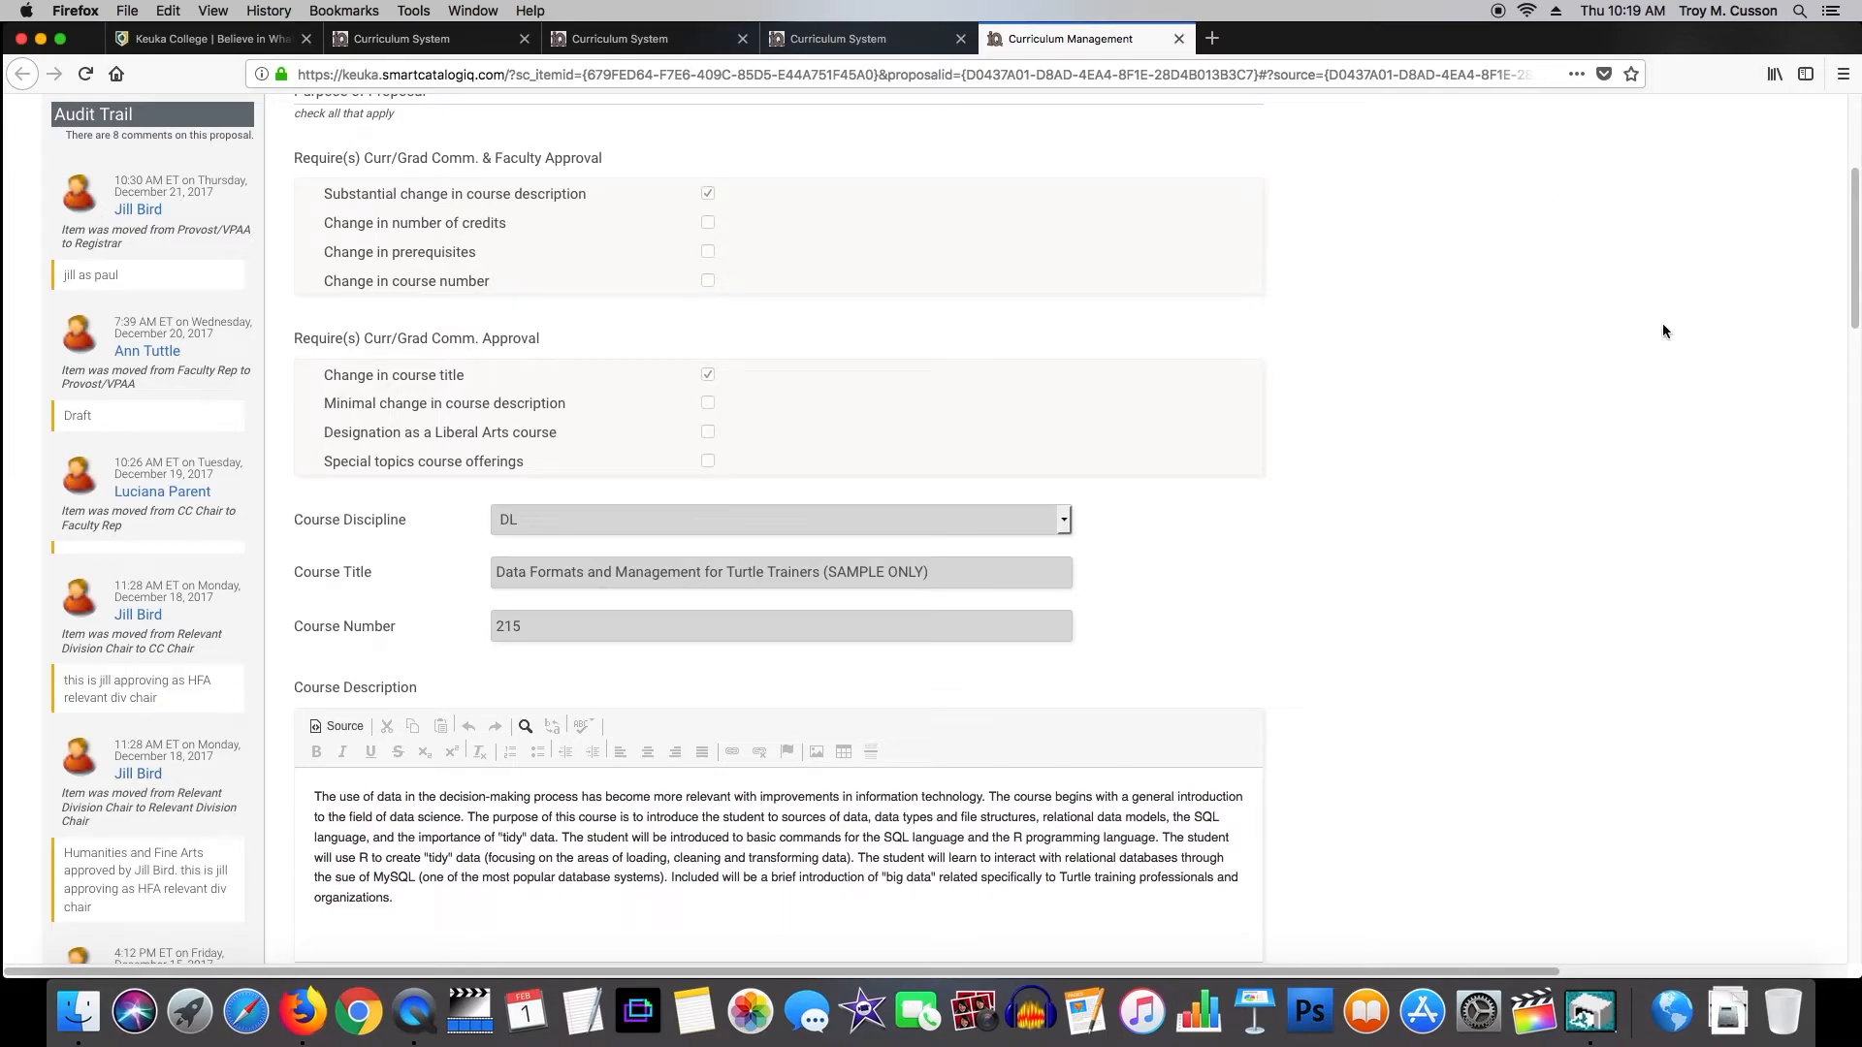
scroll(731, 392, down, 10)
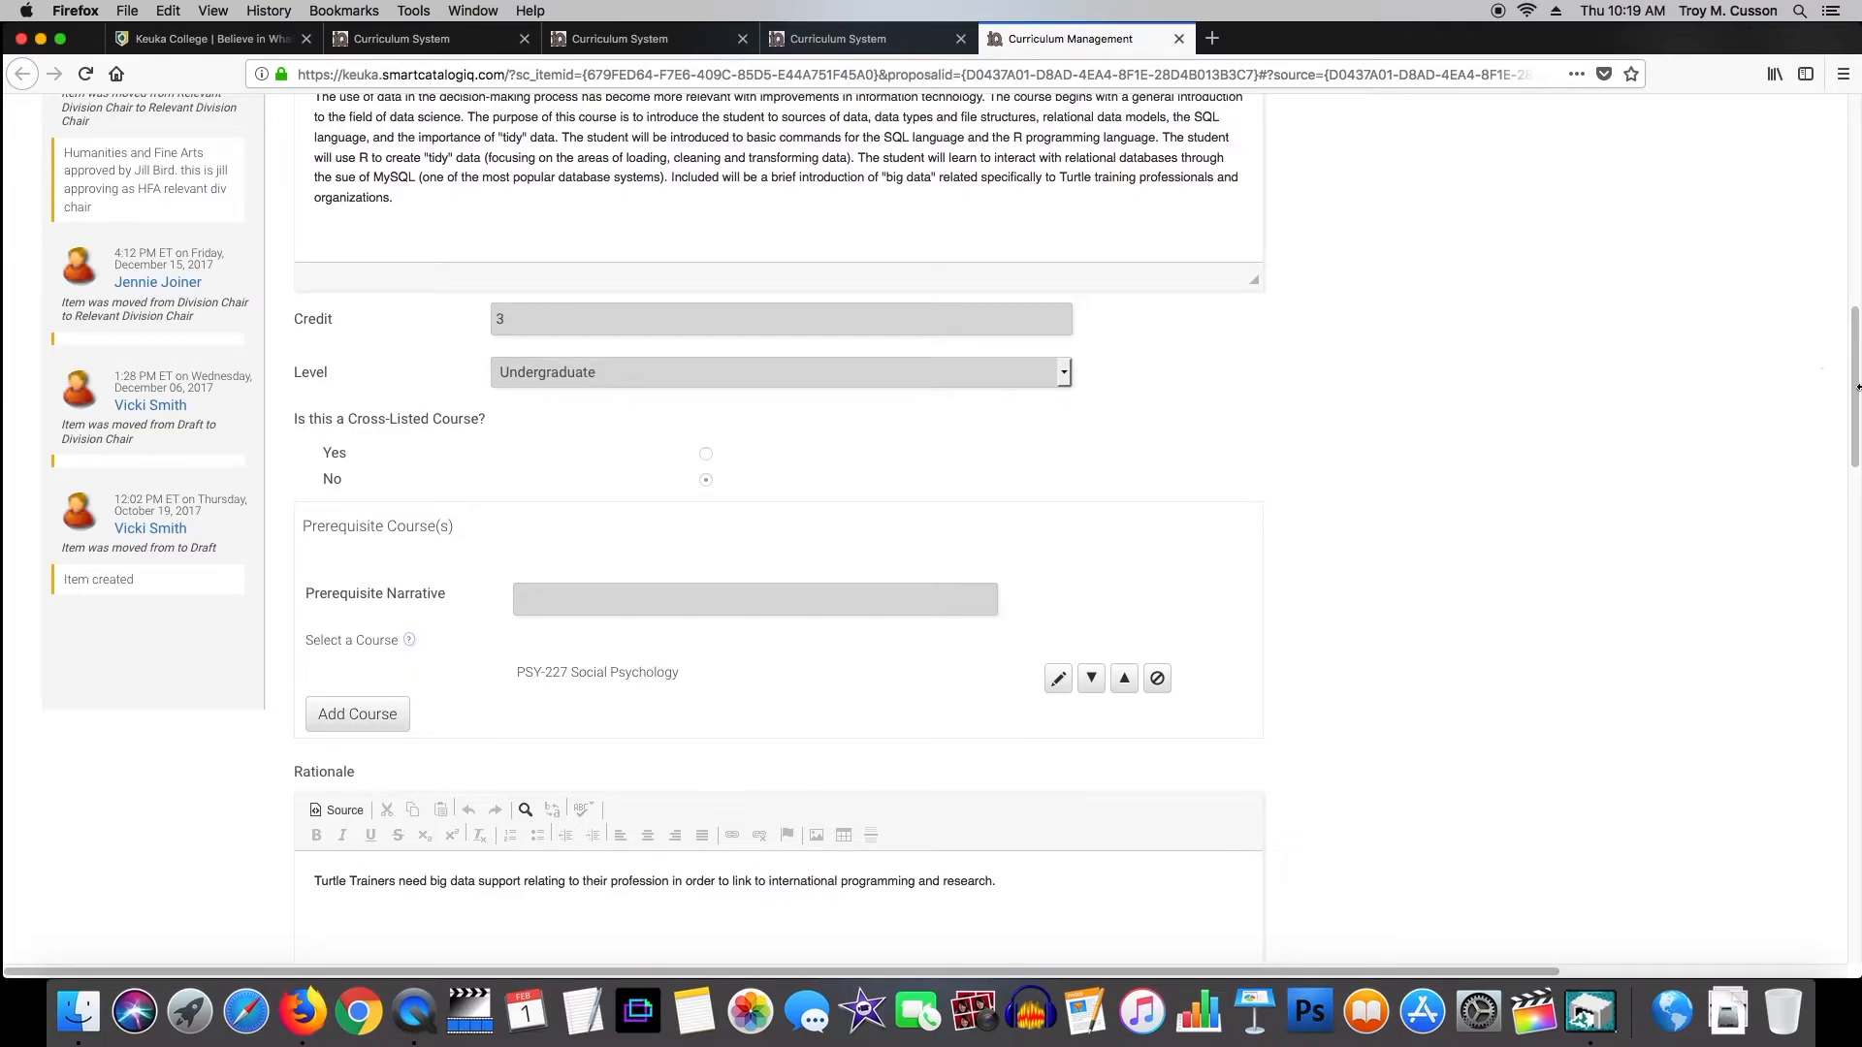
scroll(1830, 381, up, 5)
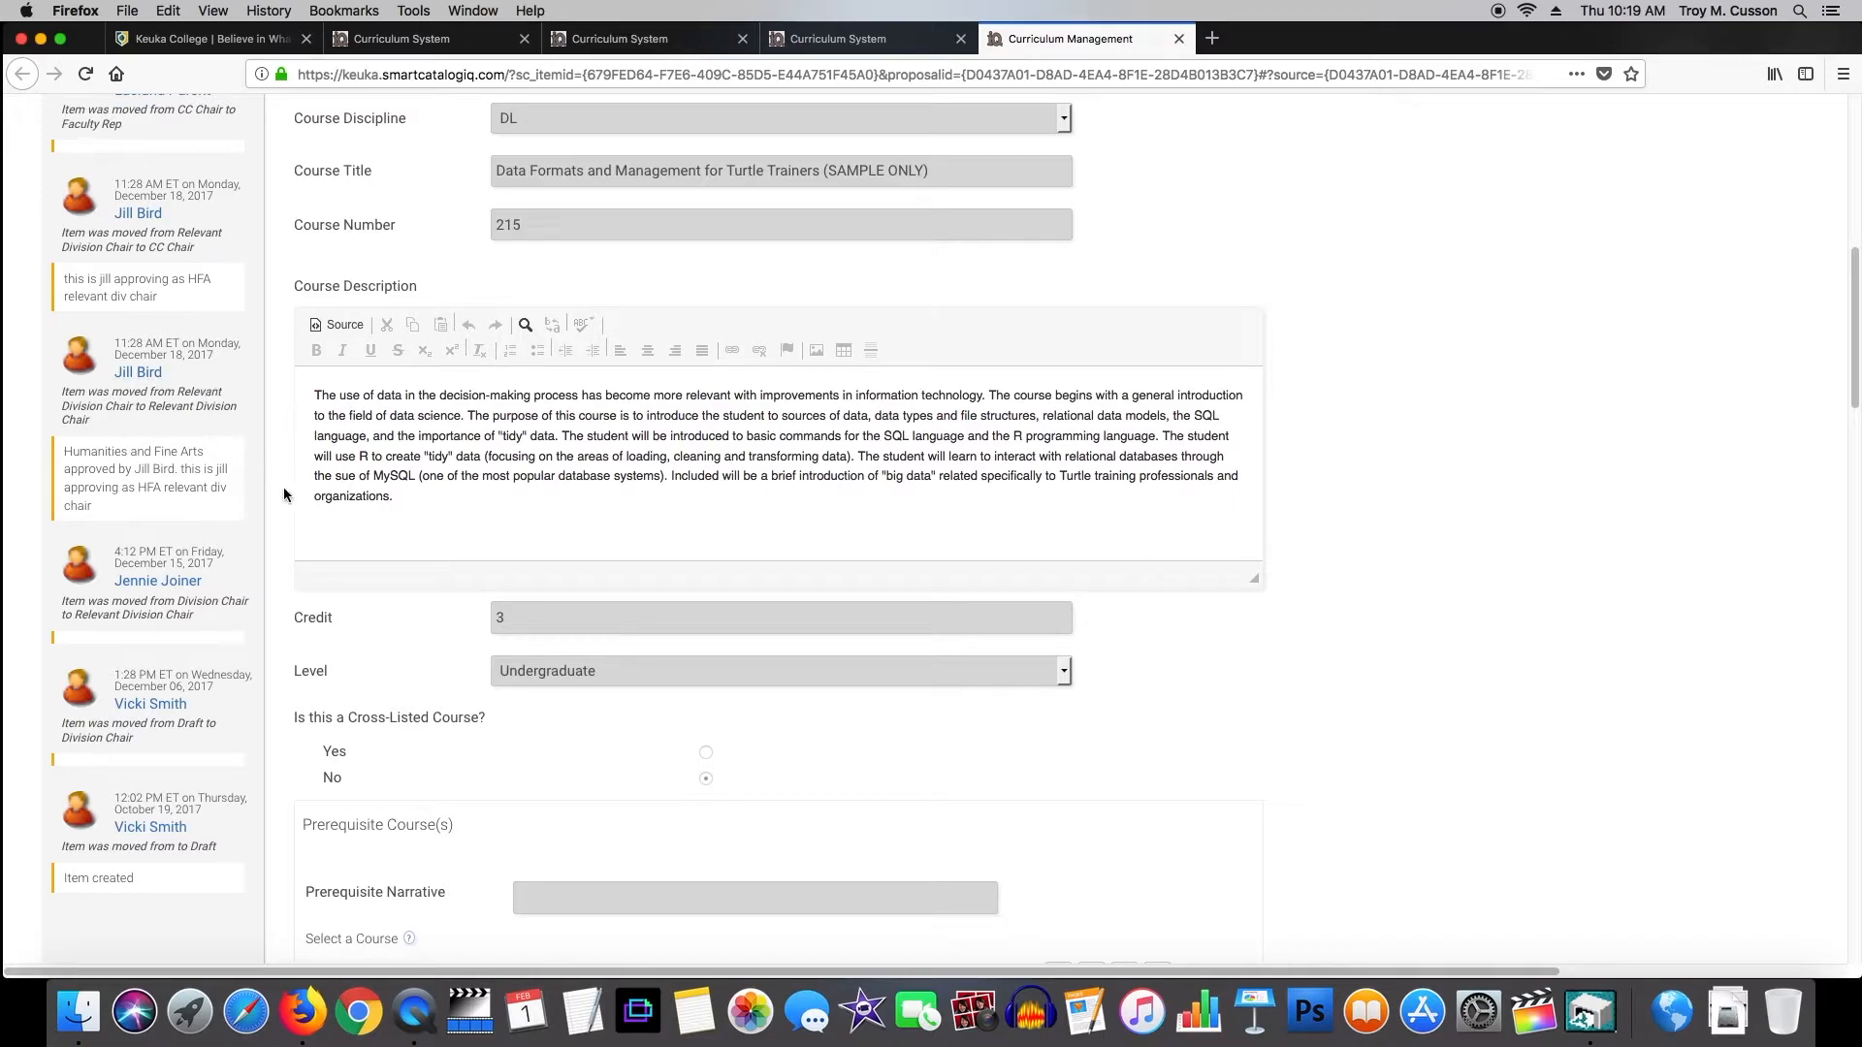
scroll(204, 426, up, 10)
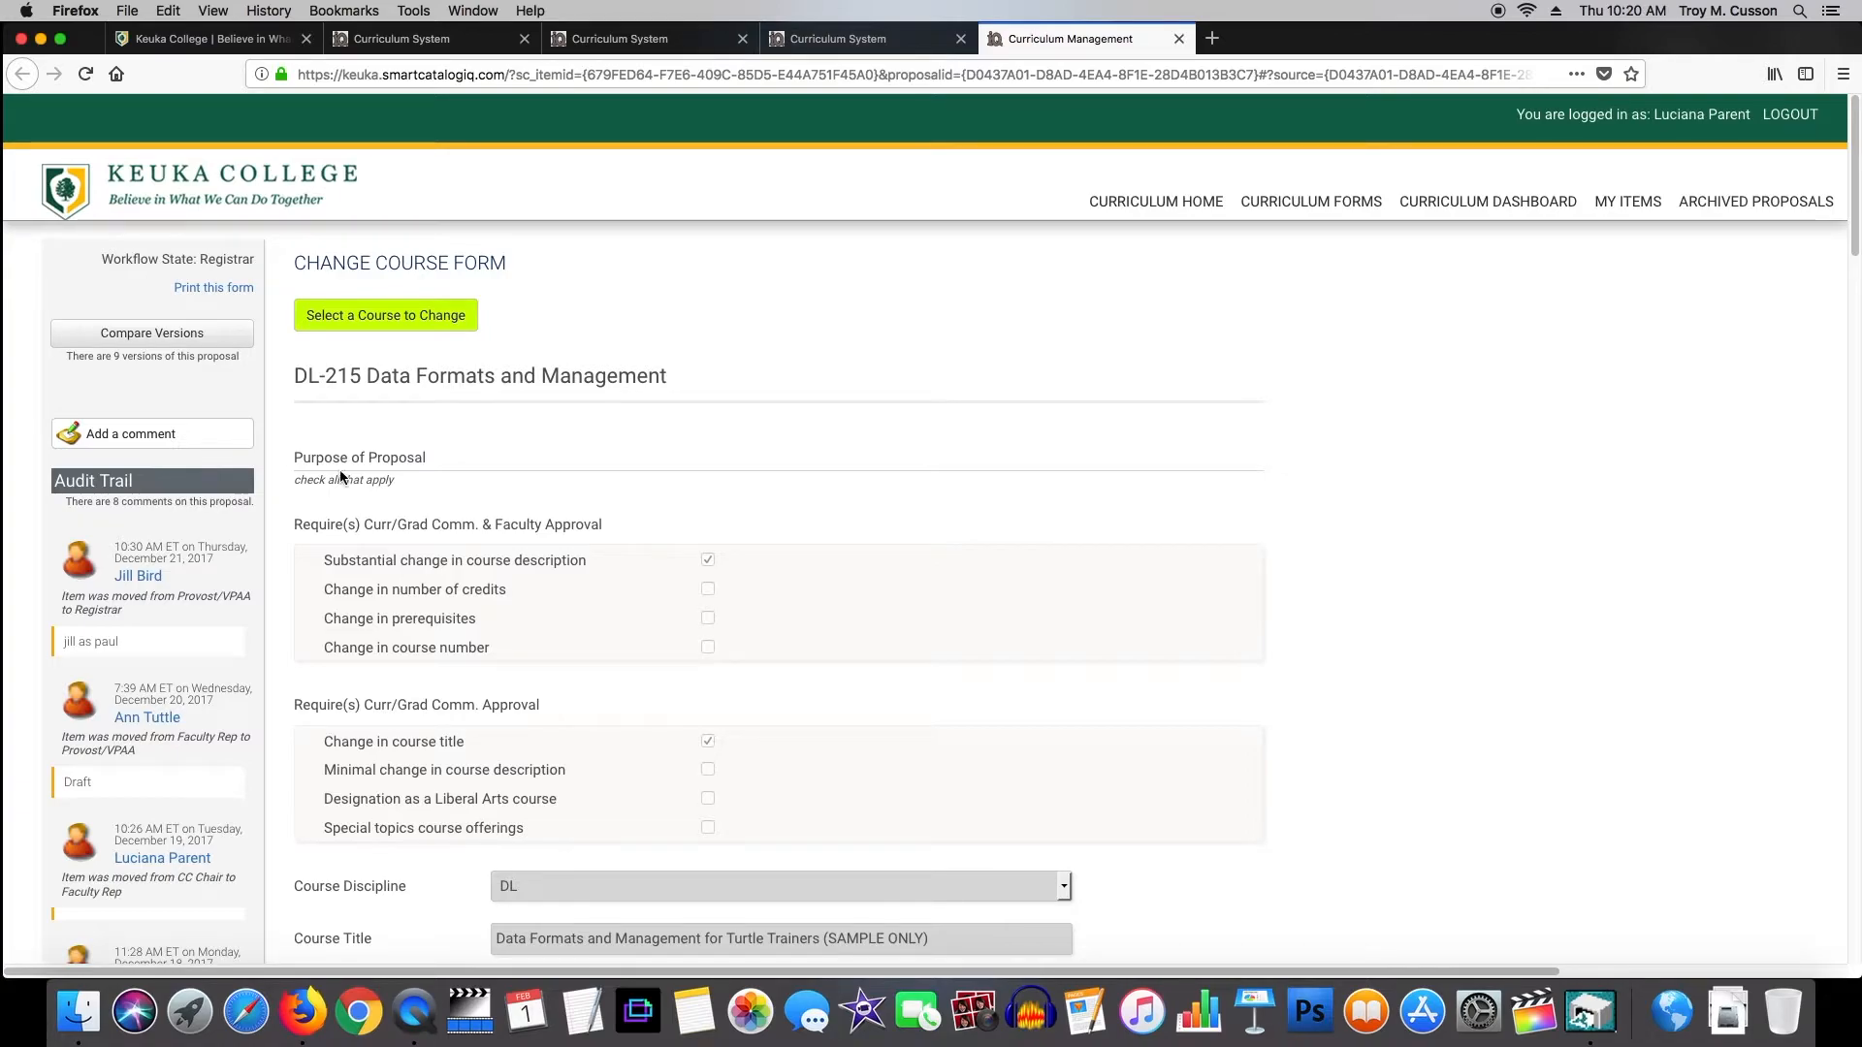
Start a new Change Course Form and choose the BIO - Biology discipline.
click(1304, 200)
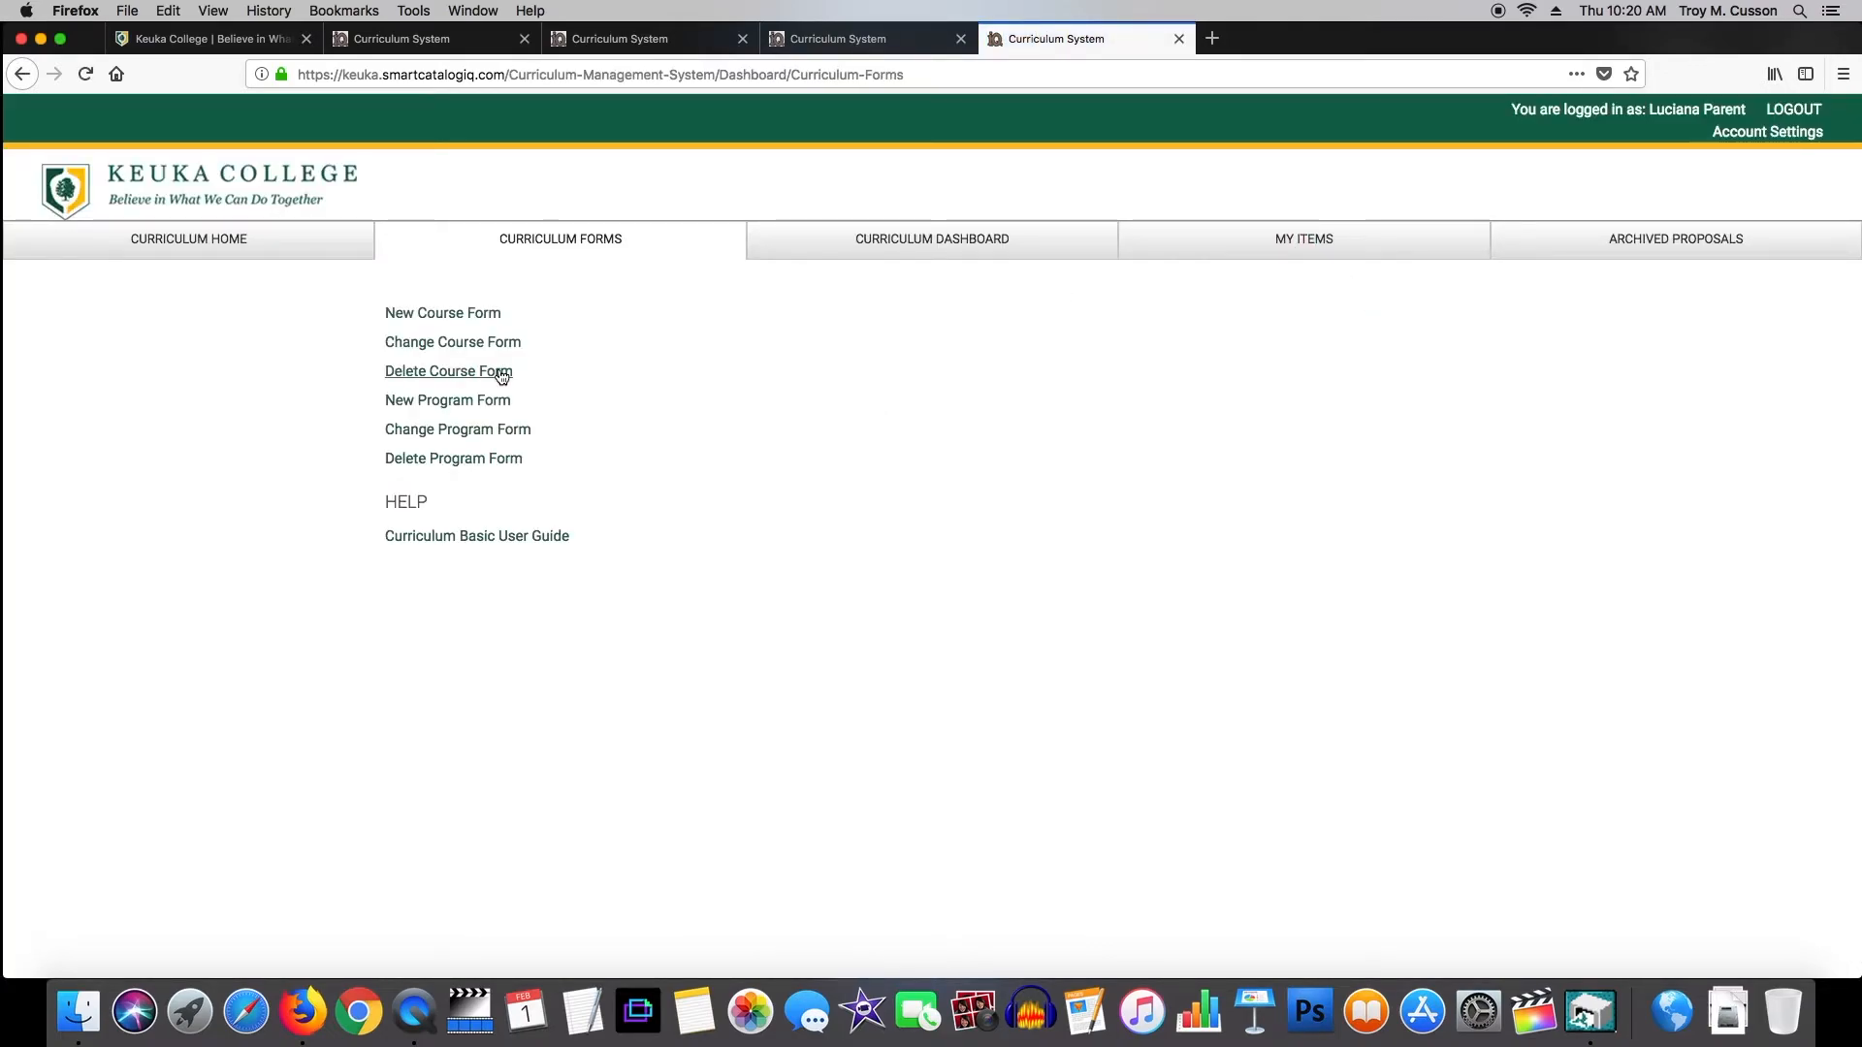
click(450, 349)
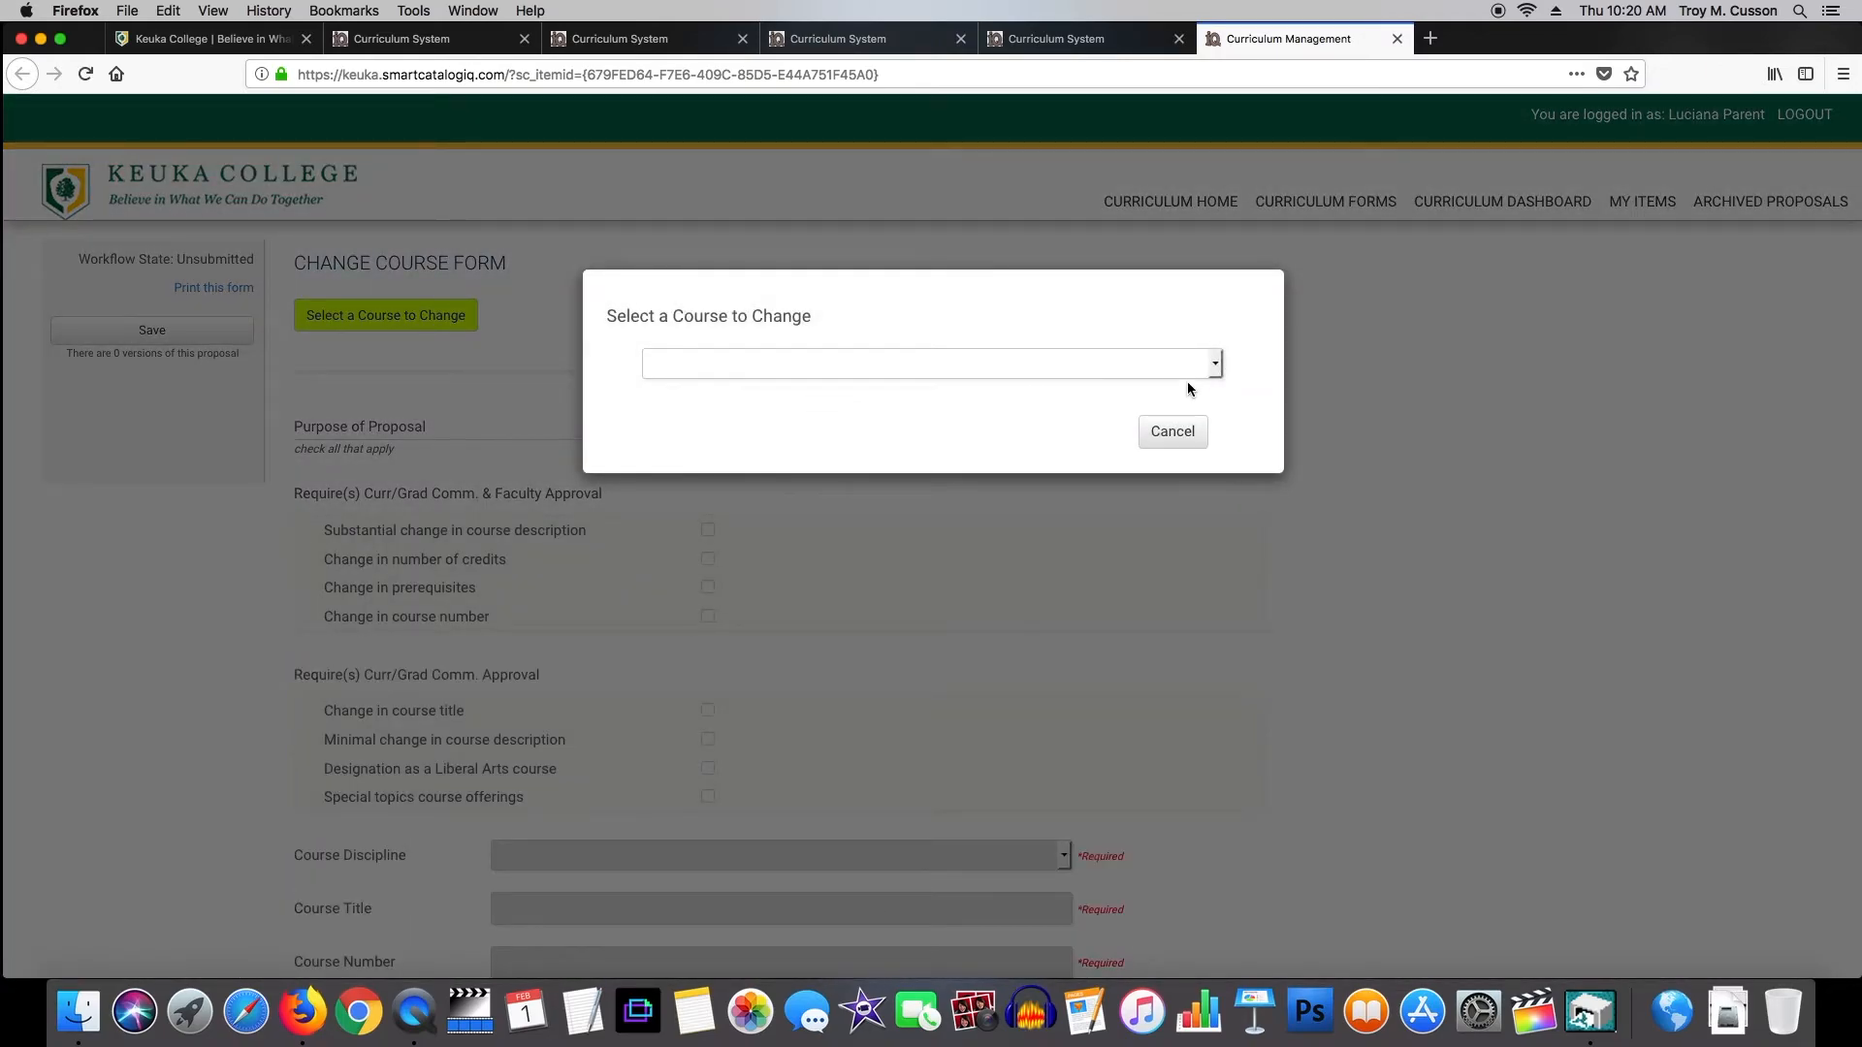
click(921, 365)
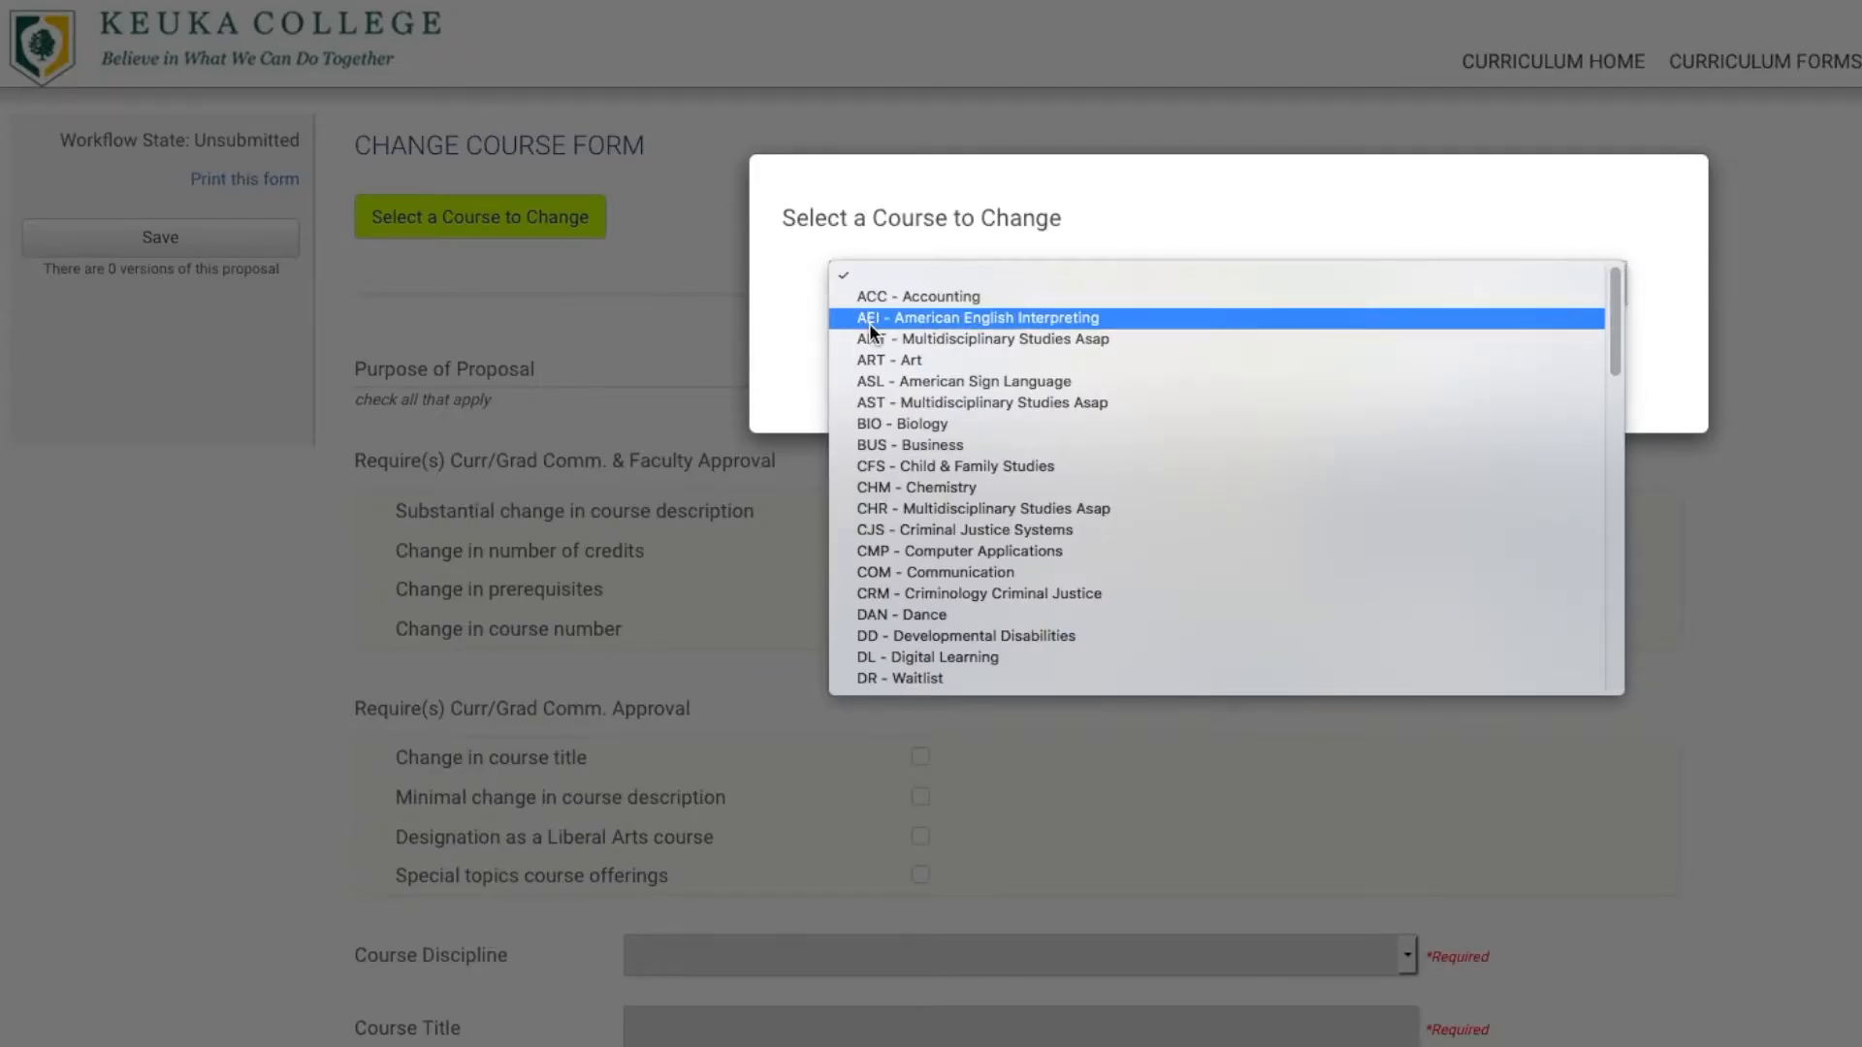
click(933, 426)
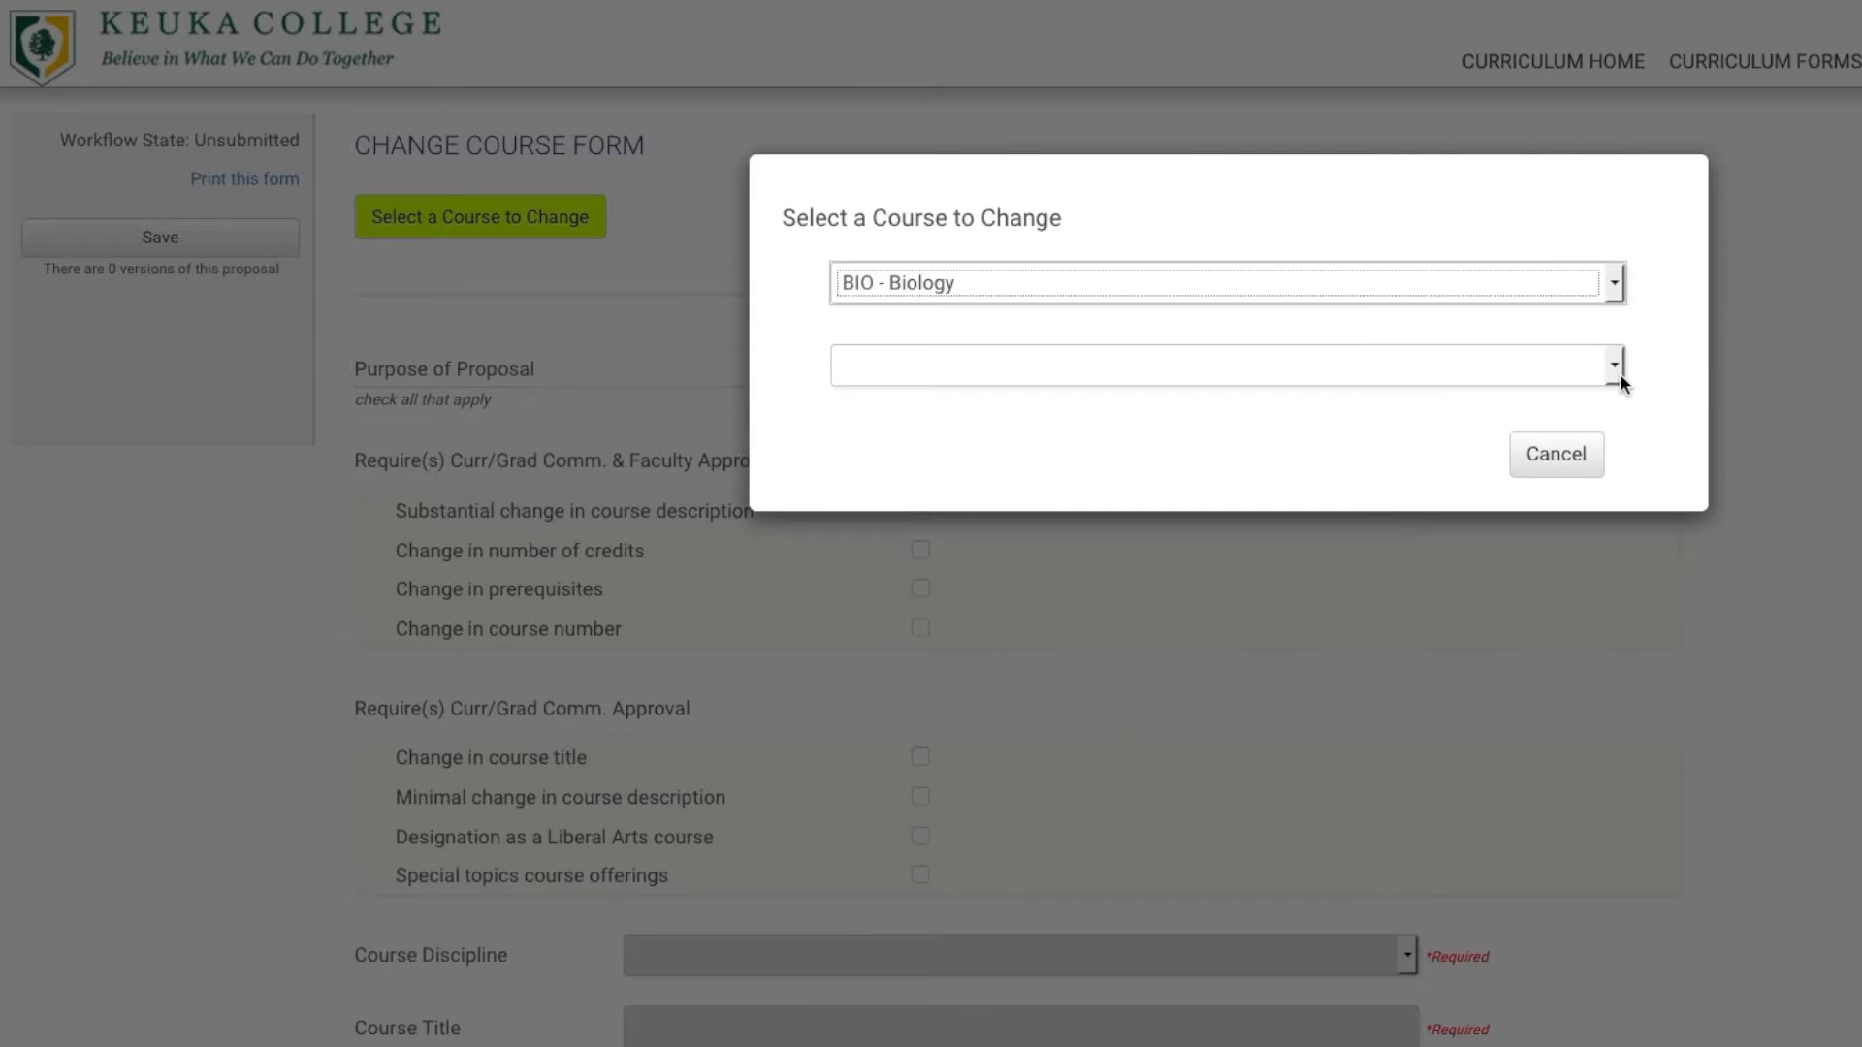
Pick the 400-level range and load BIO-499 Senior Research into the form.
click(1615, 366)
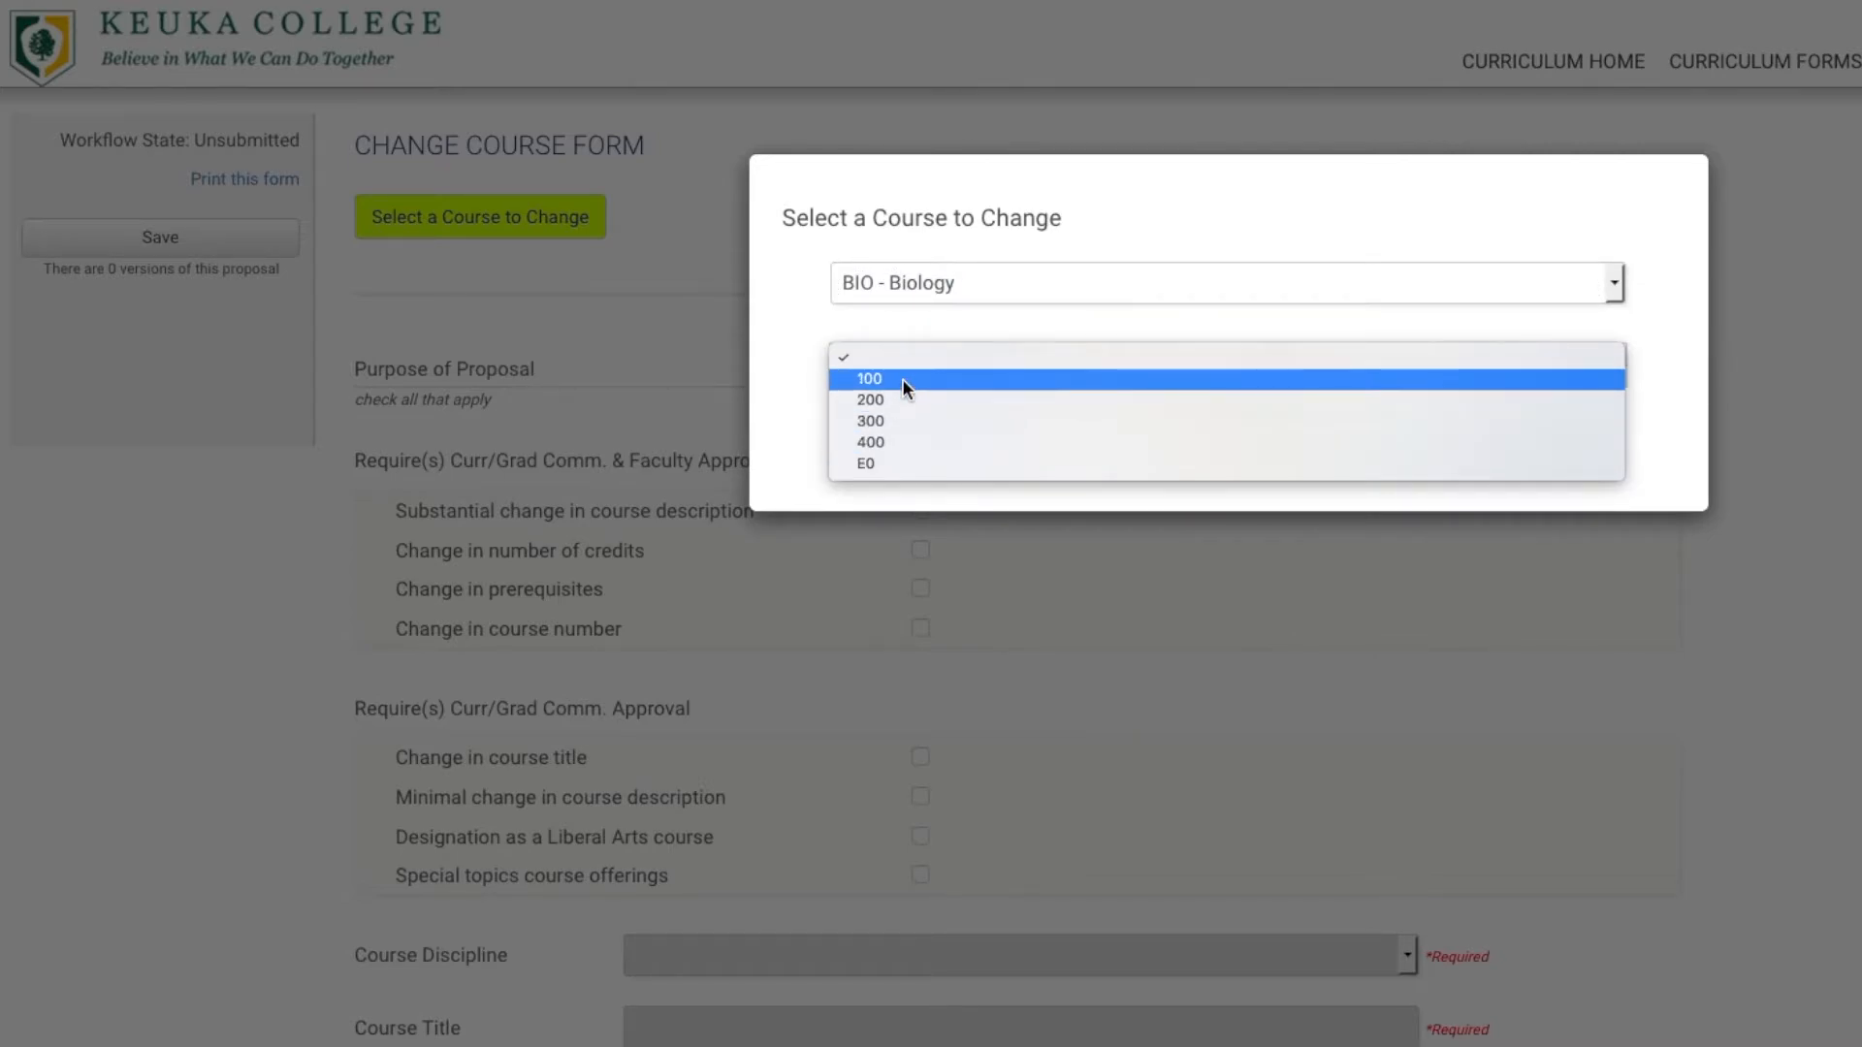
click(938, 441)
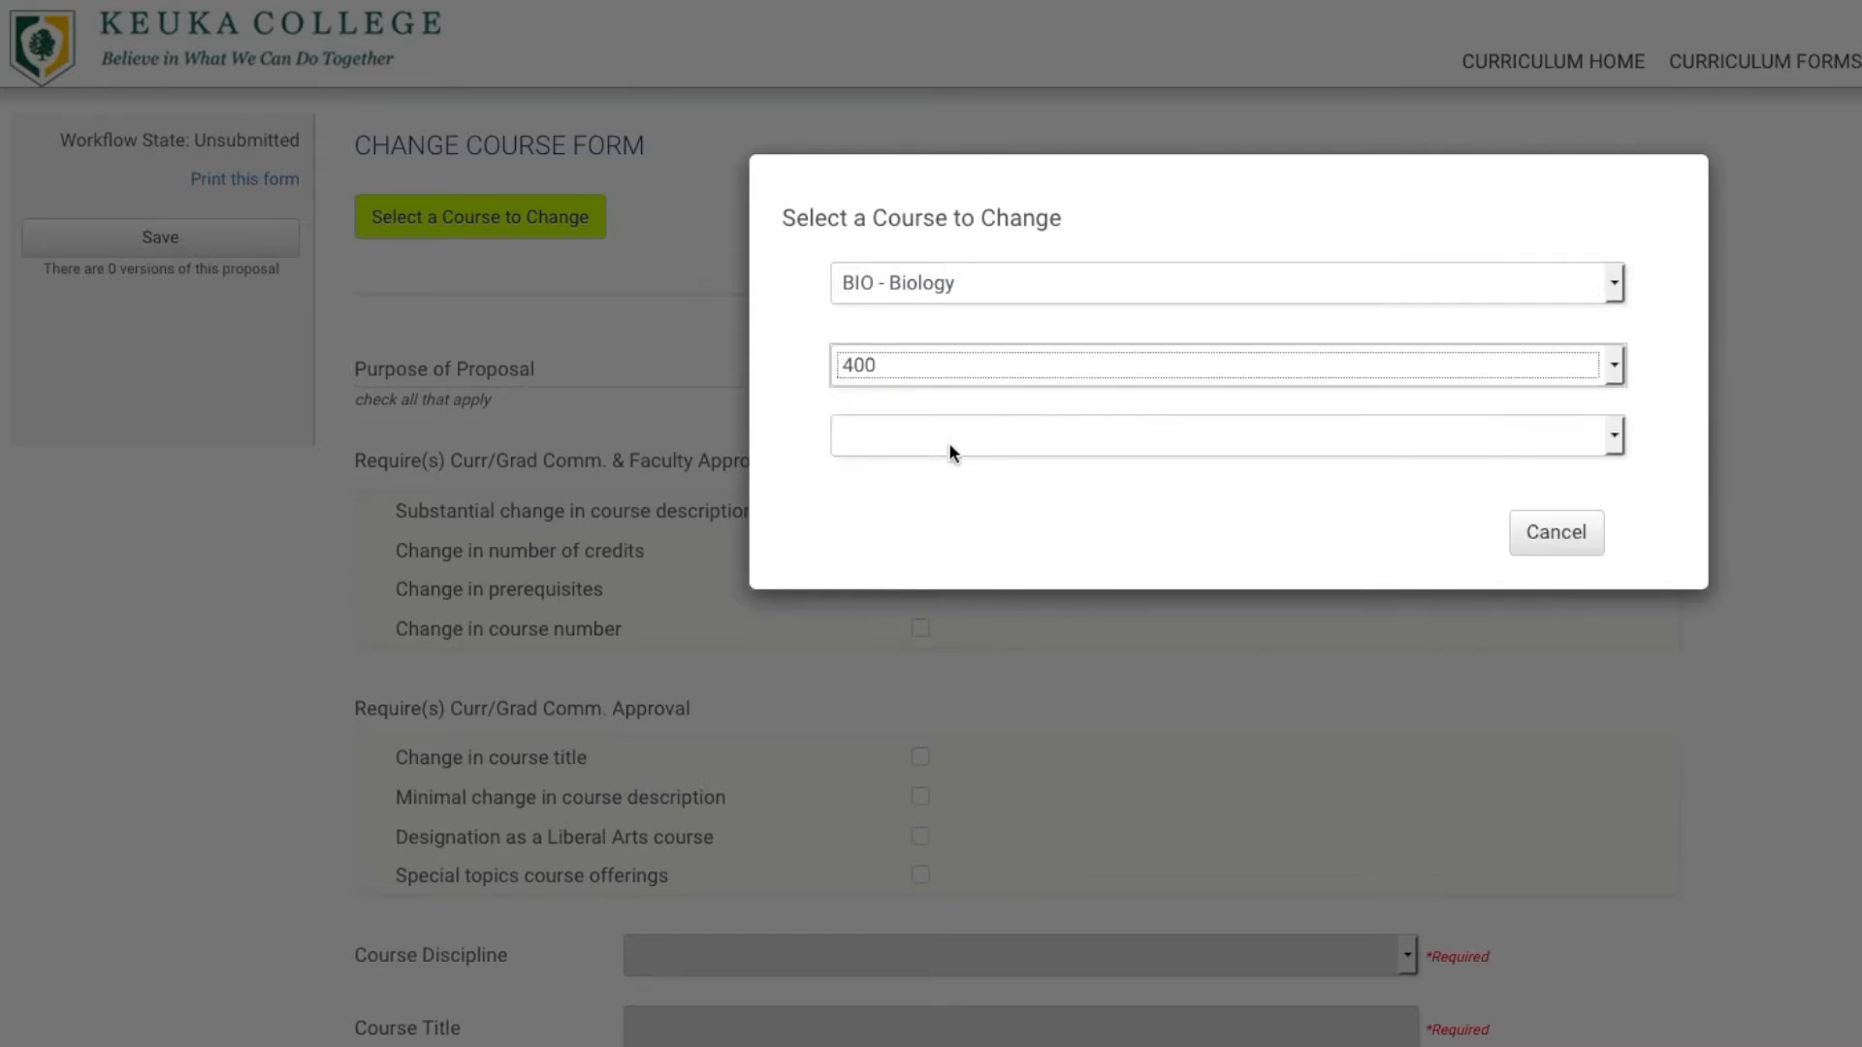
click(1537, 448)
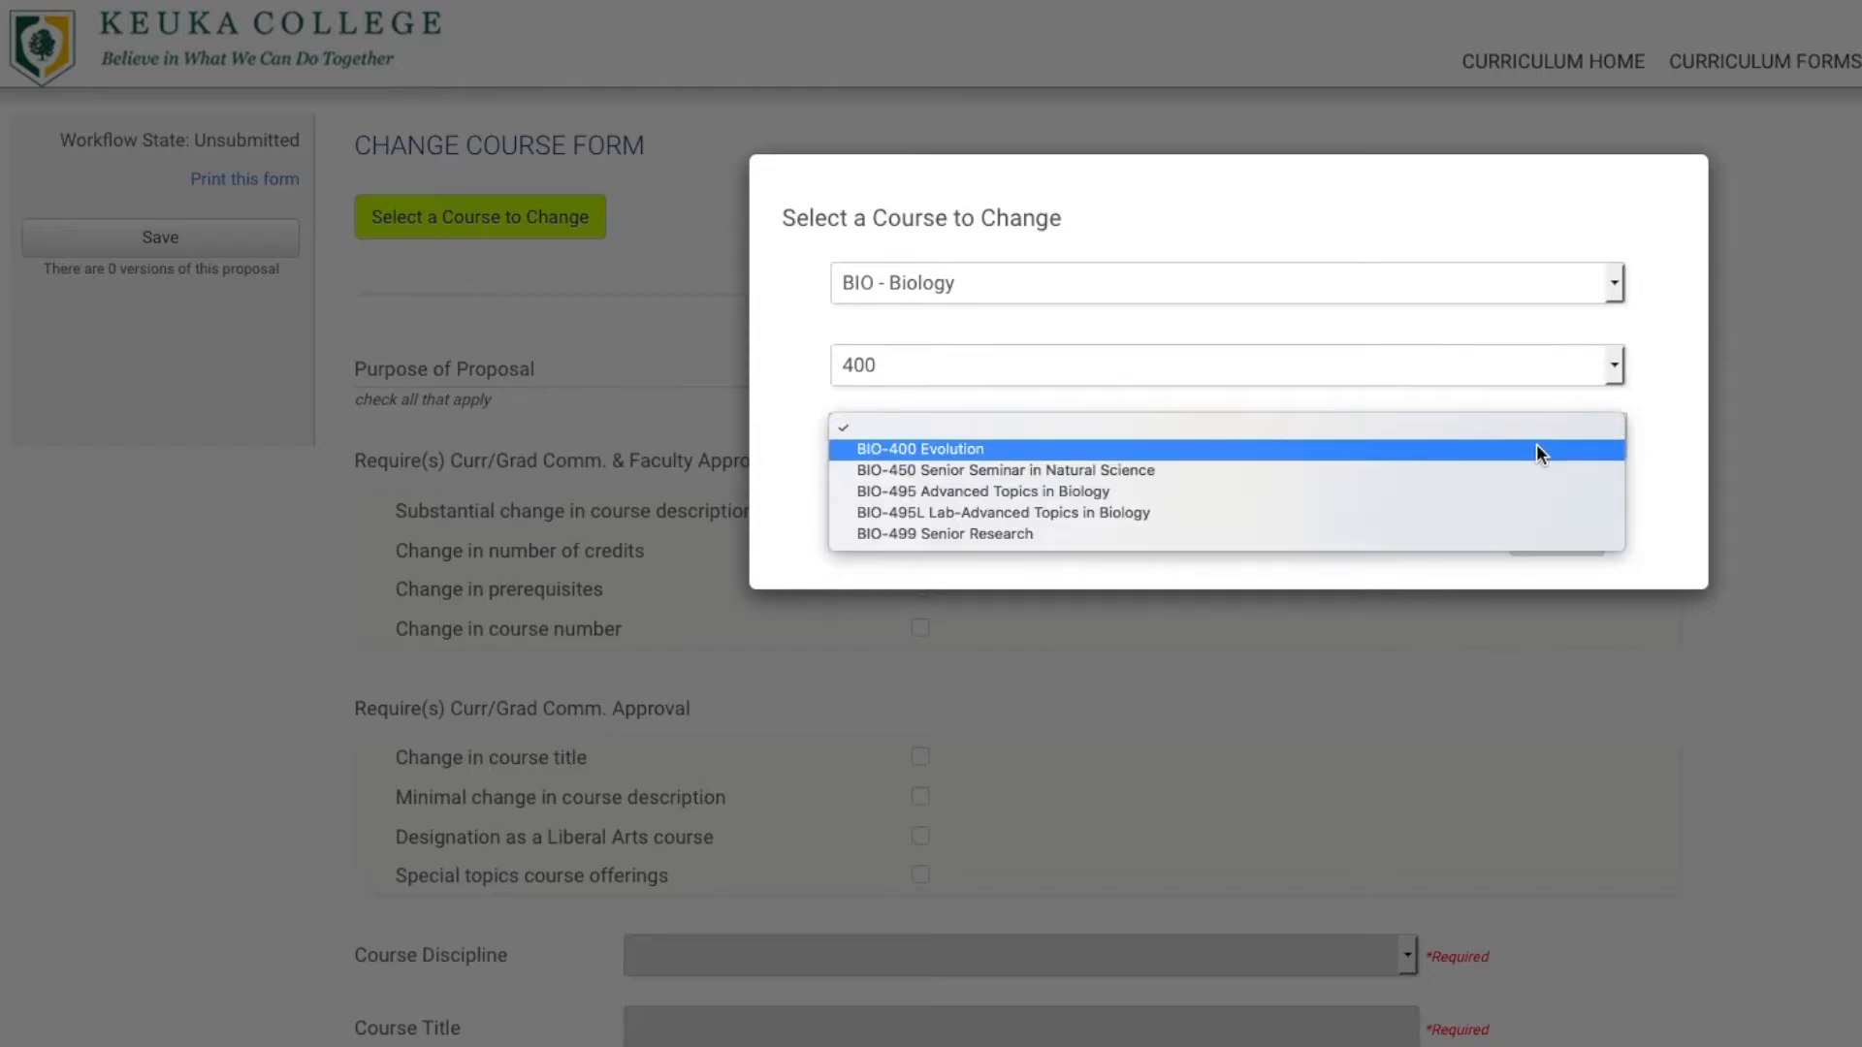
click(875, 449)
click(991, 442)
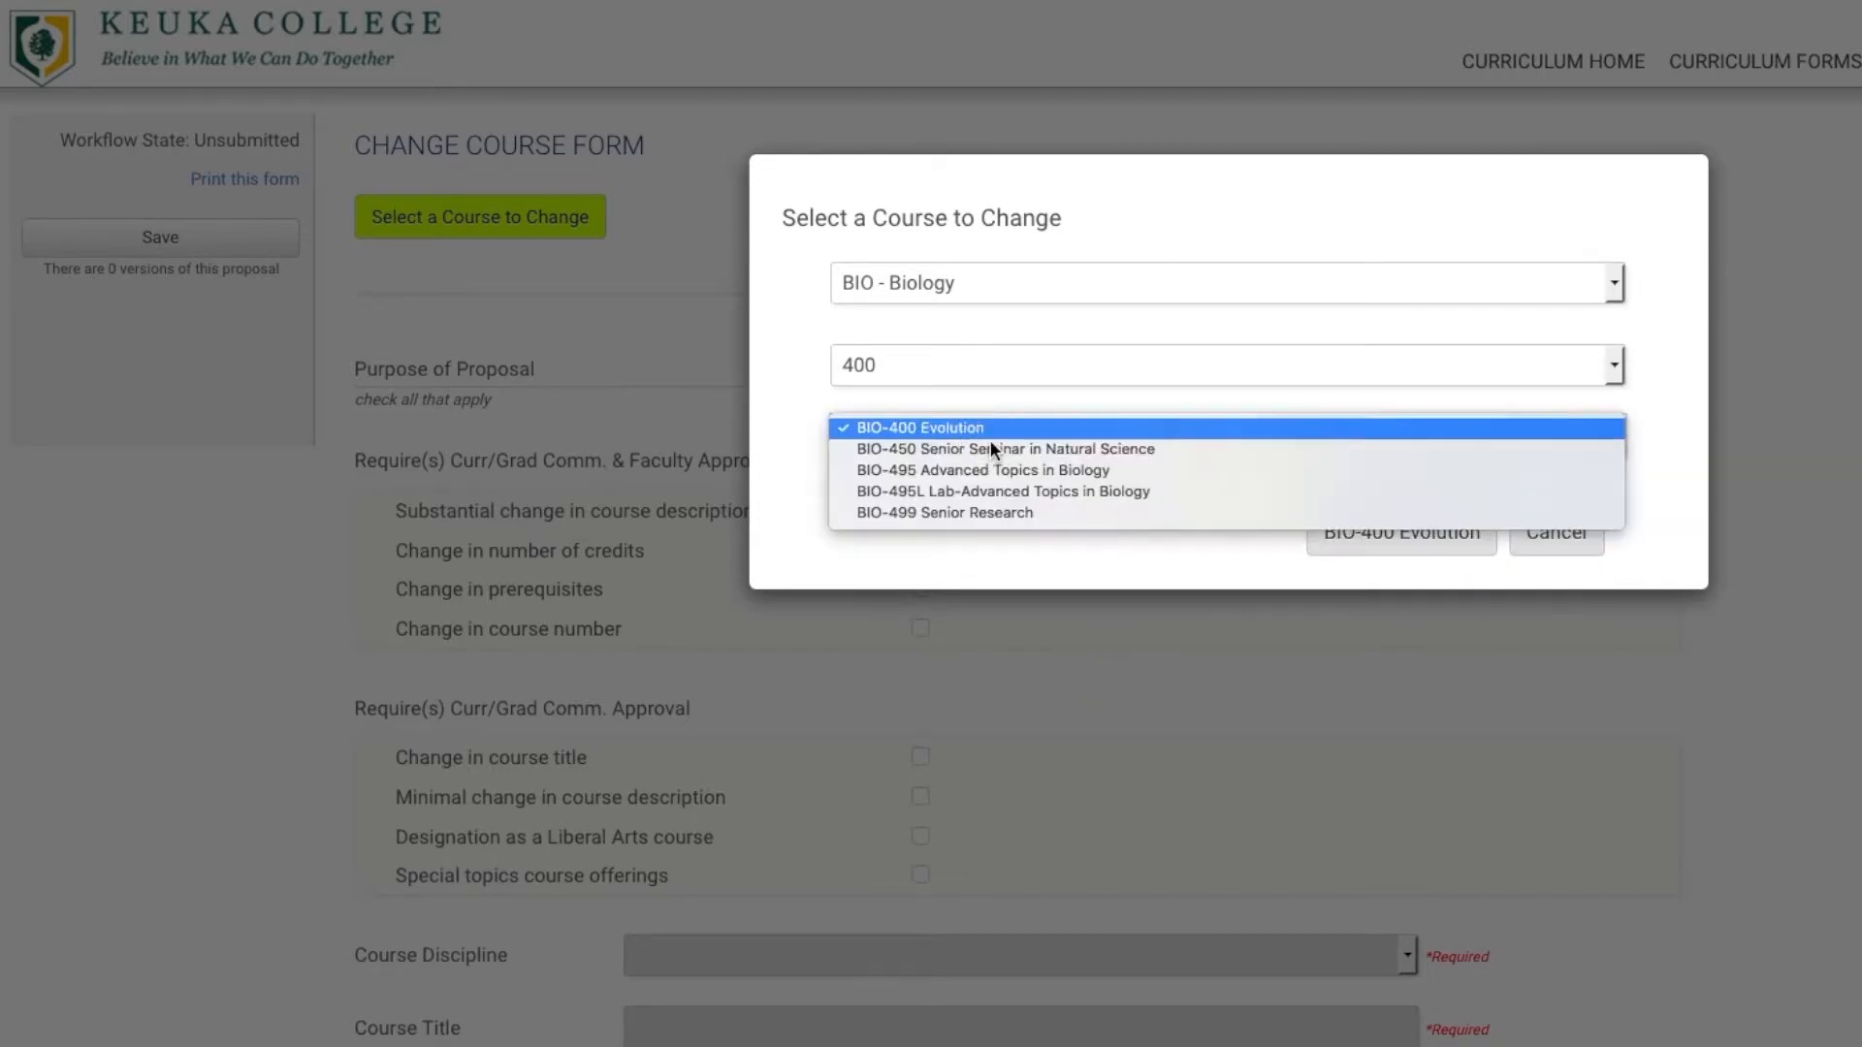
click(983, 514)
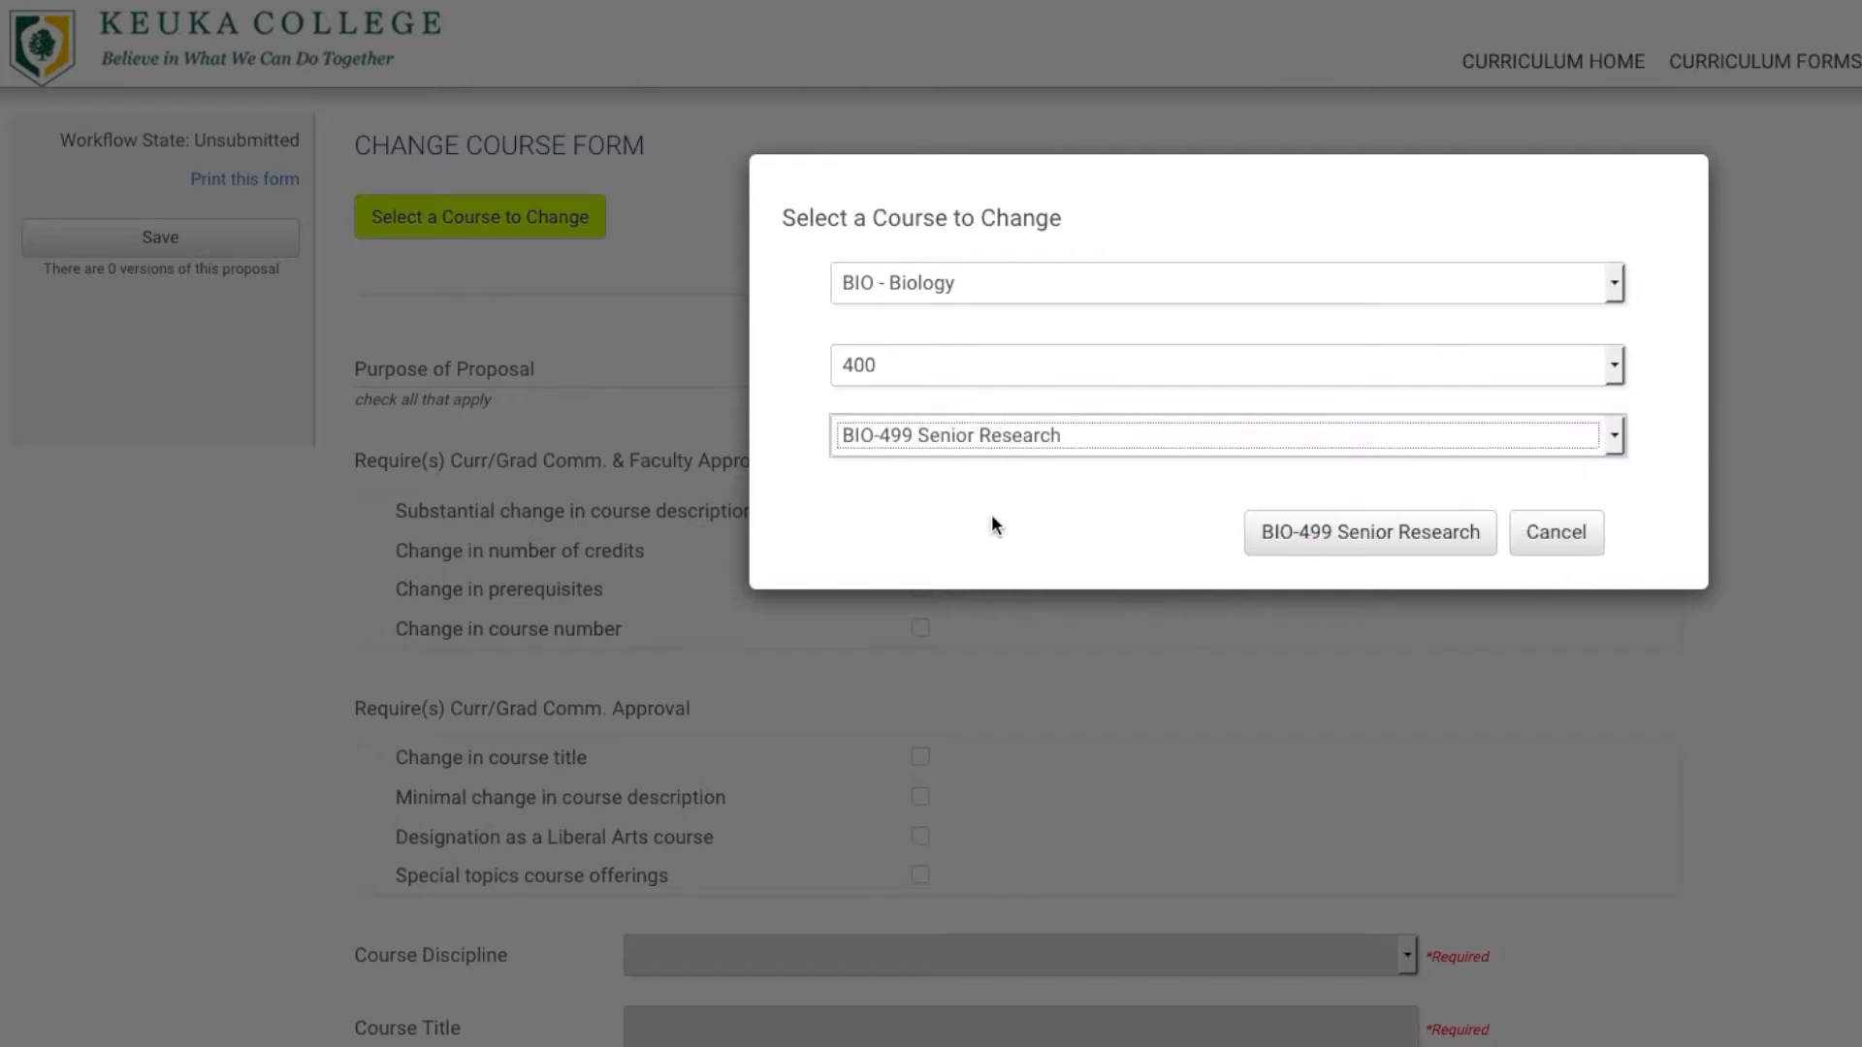
click(1401, 541)
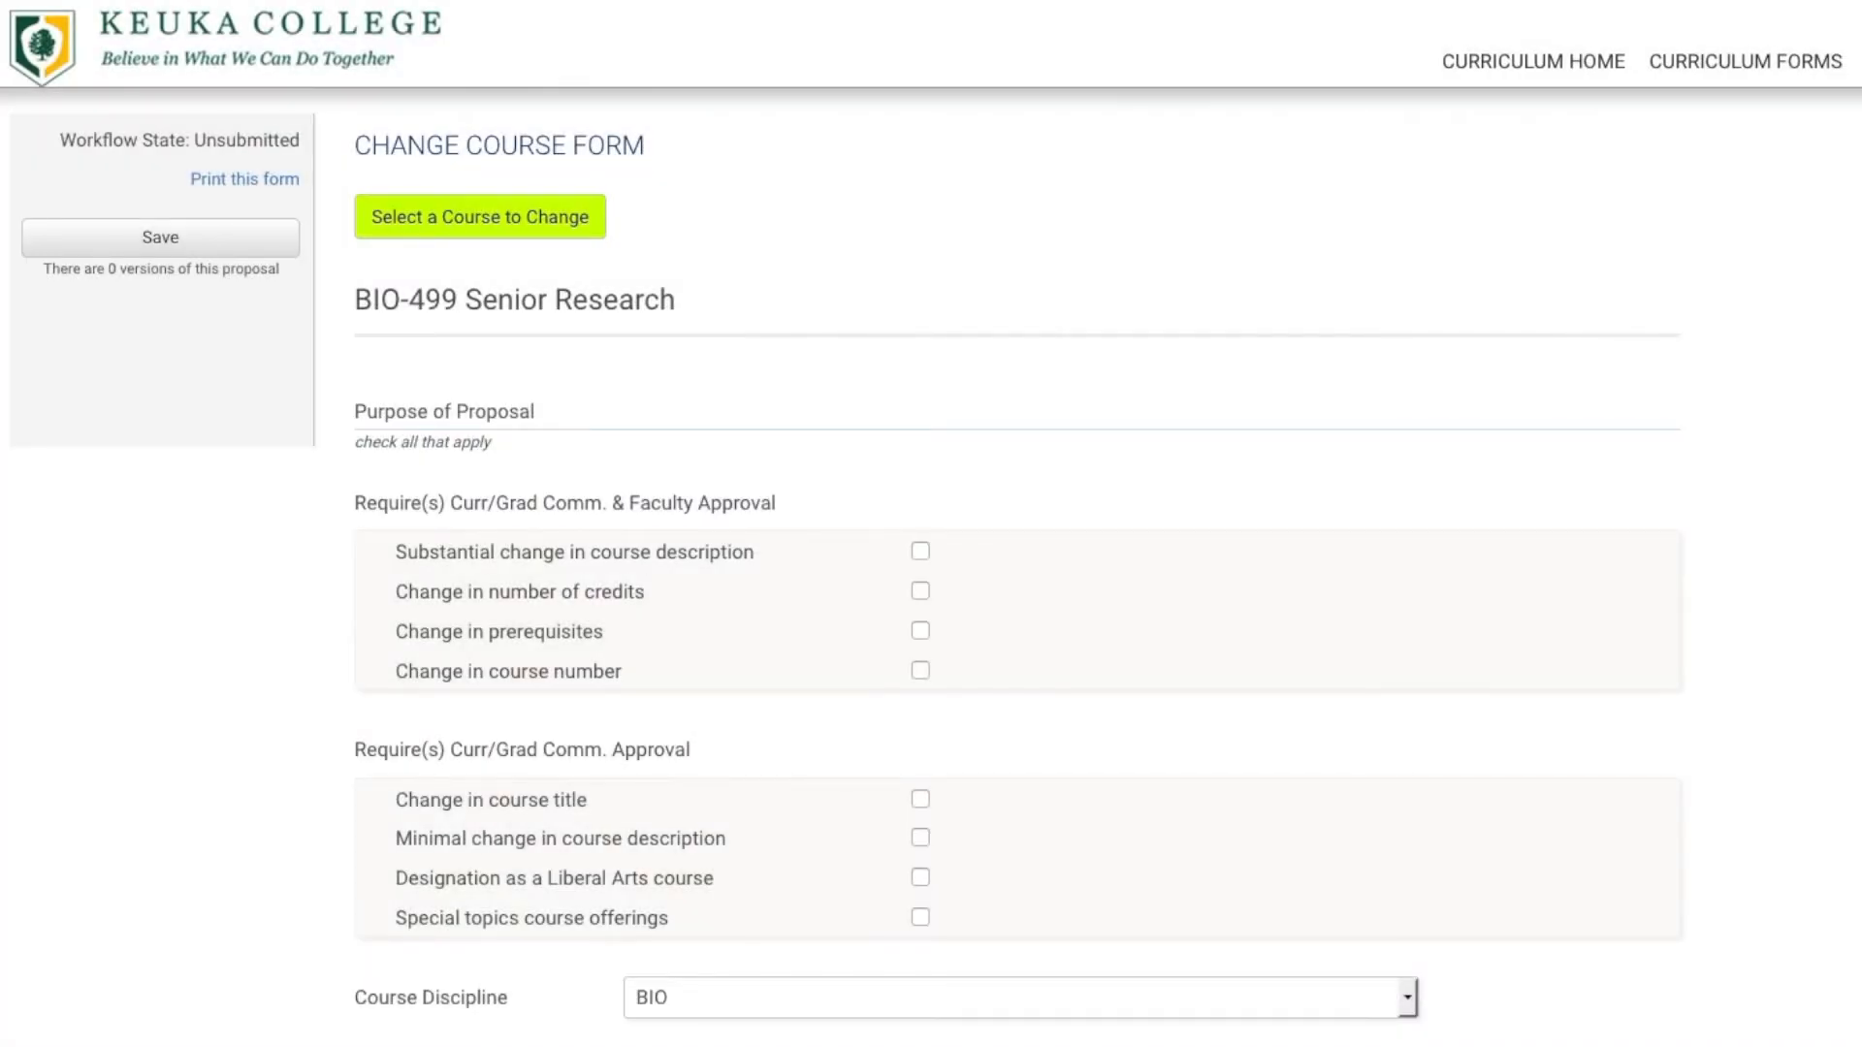
scroll(931, 524, down, 3)
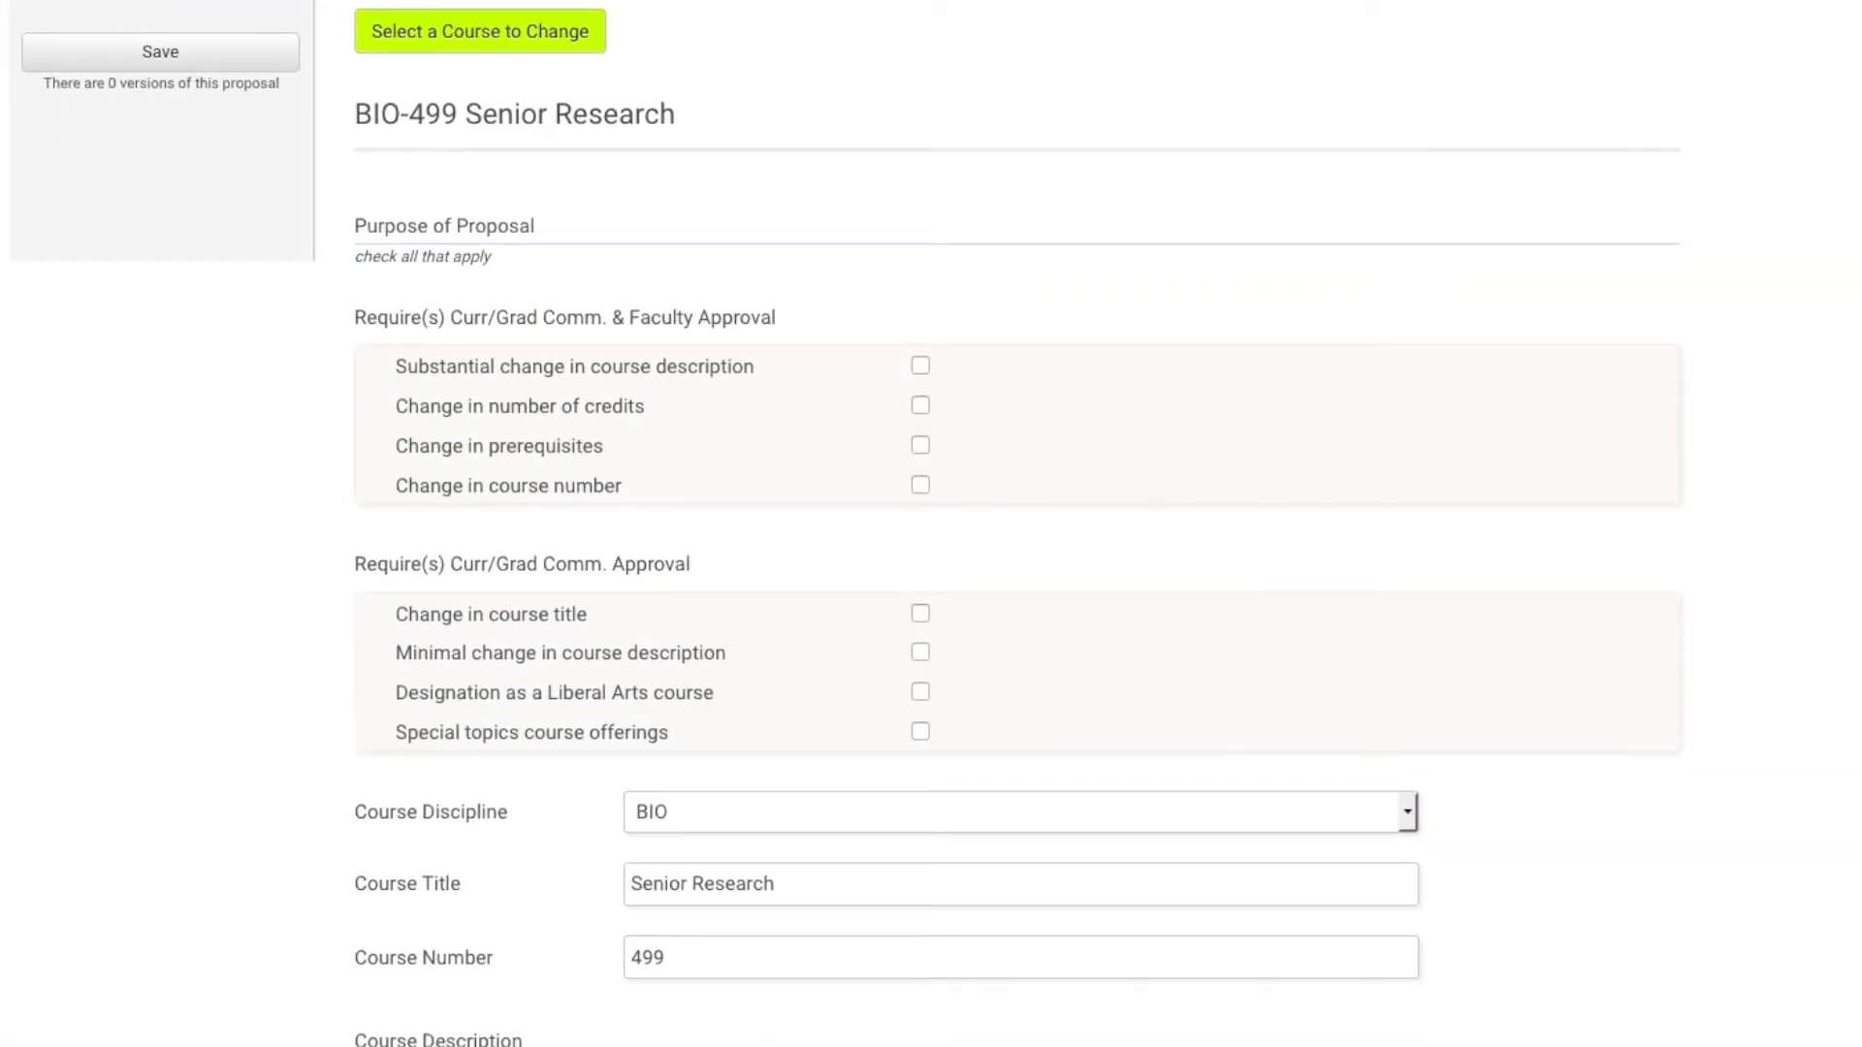
scroll(931, 524, down, 2)
scroll(930, 523, up, 1)
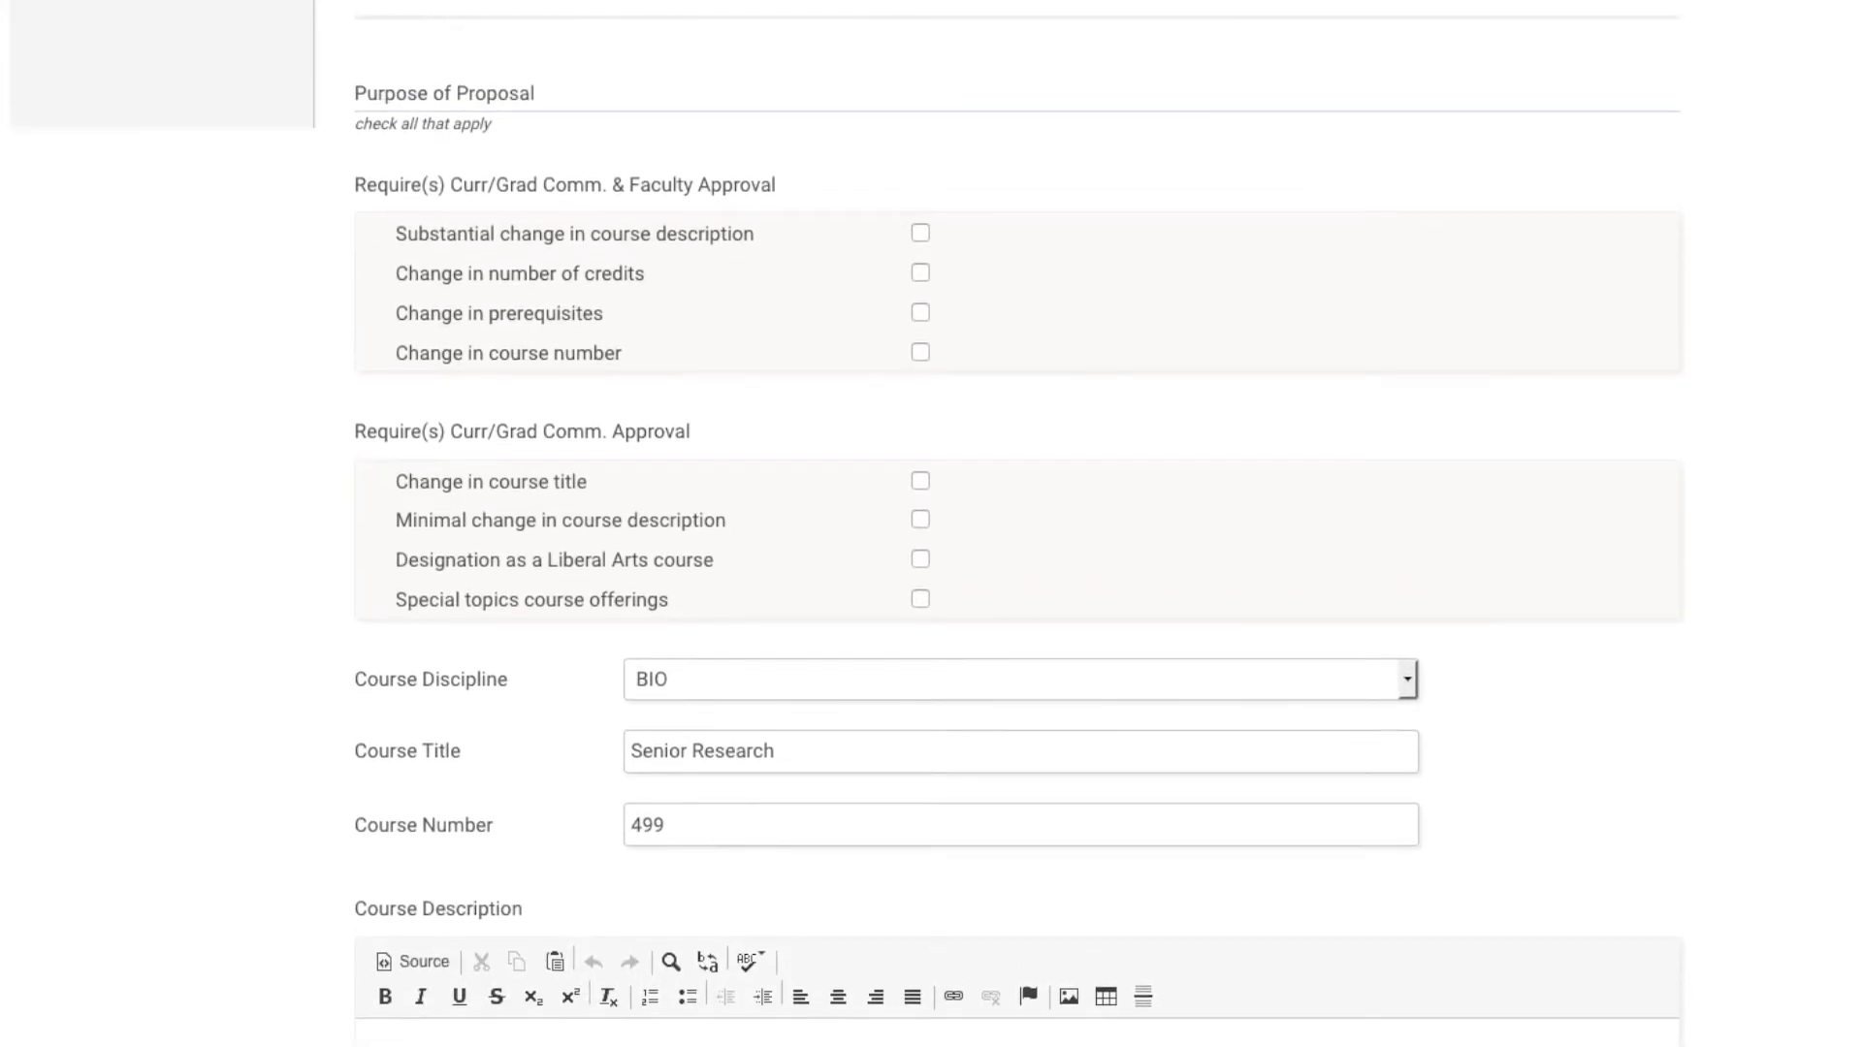
scroll(930, 523, down, 3)
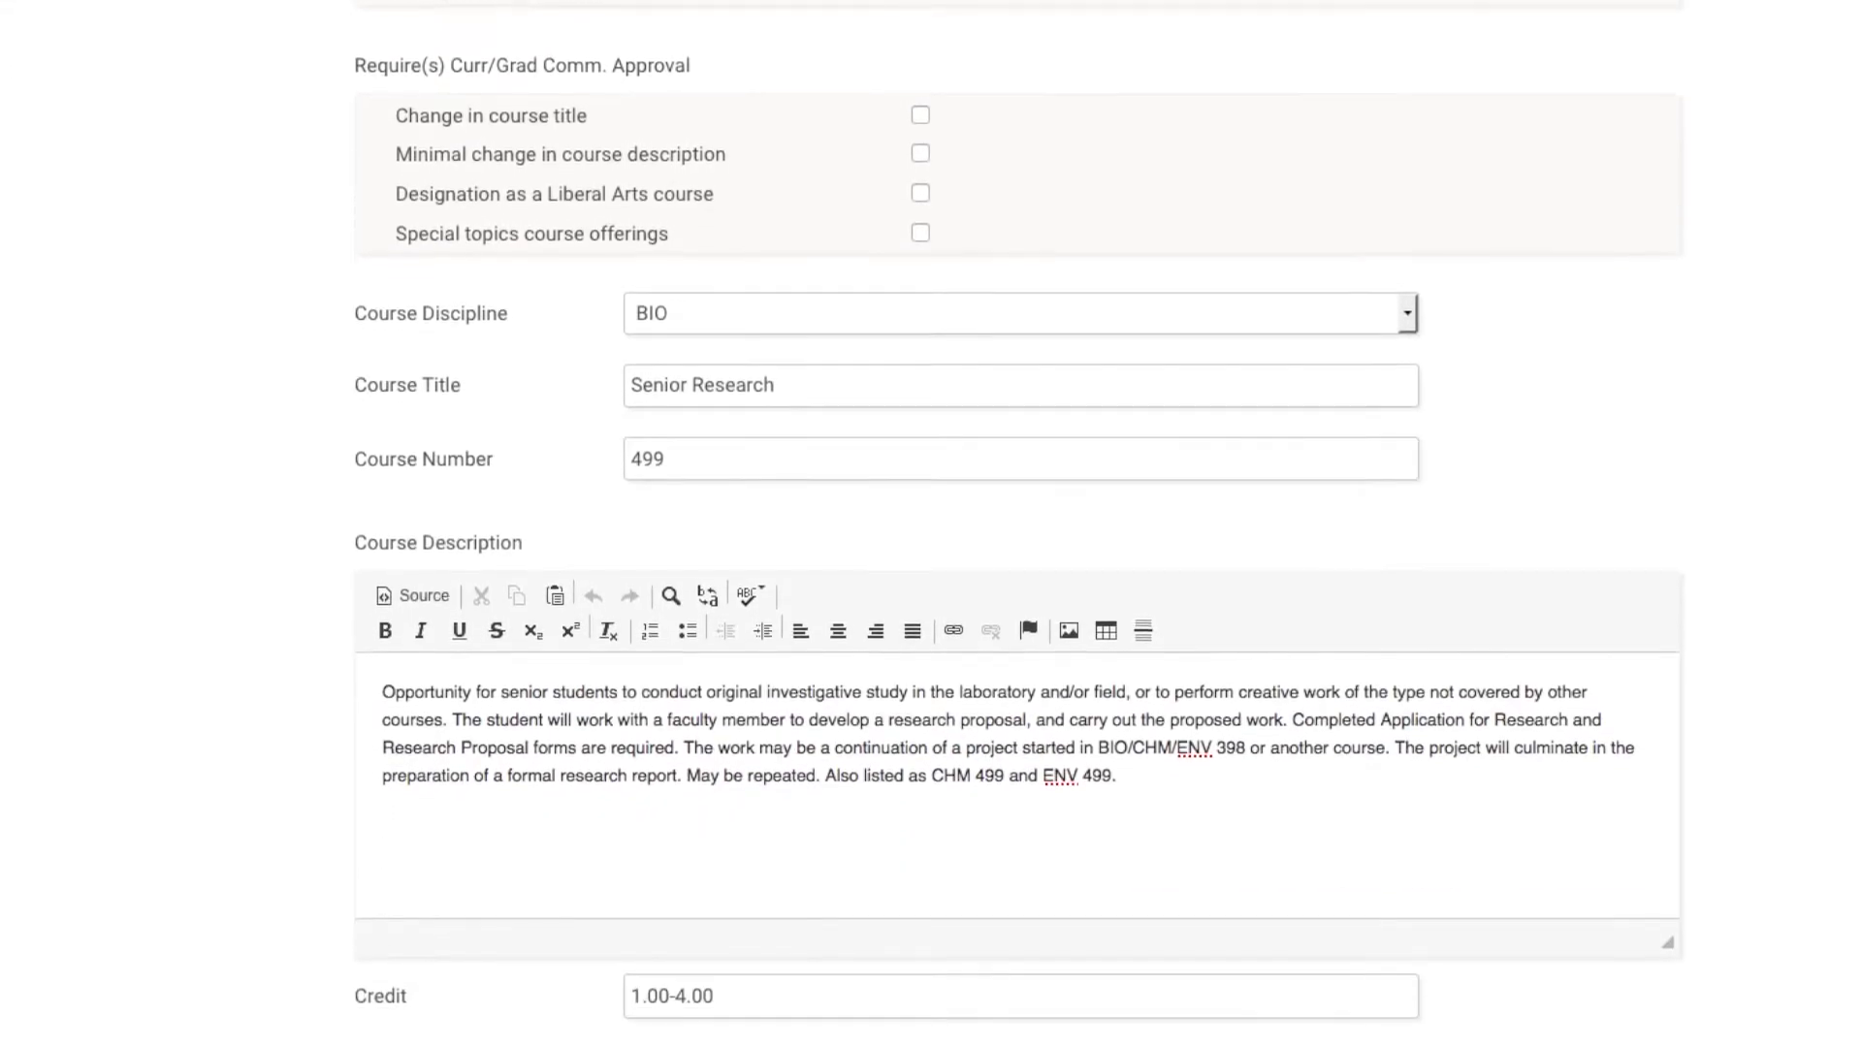
scroll(1019, 477, up, 1)
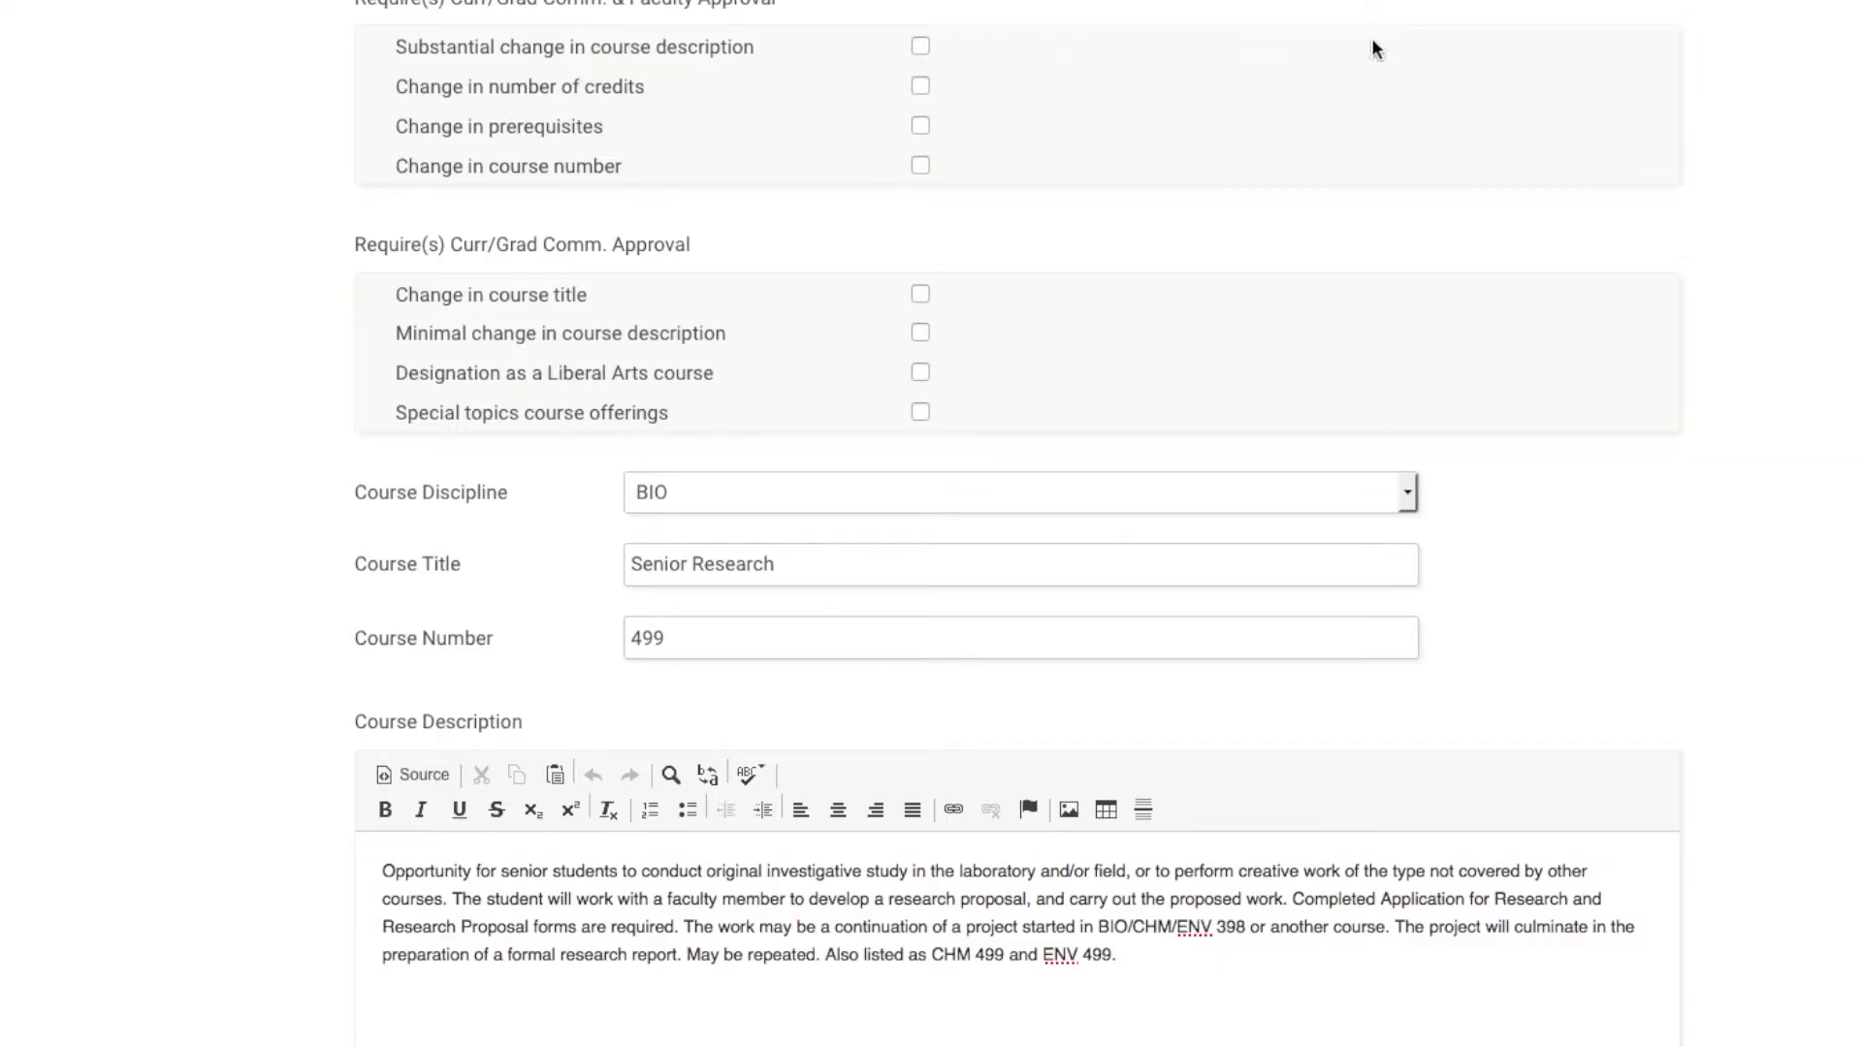
scroll(739, 233, up, 3)
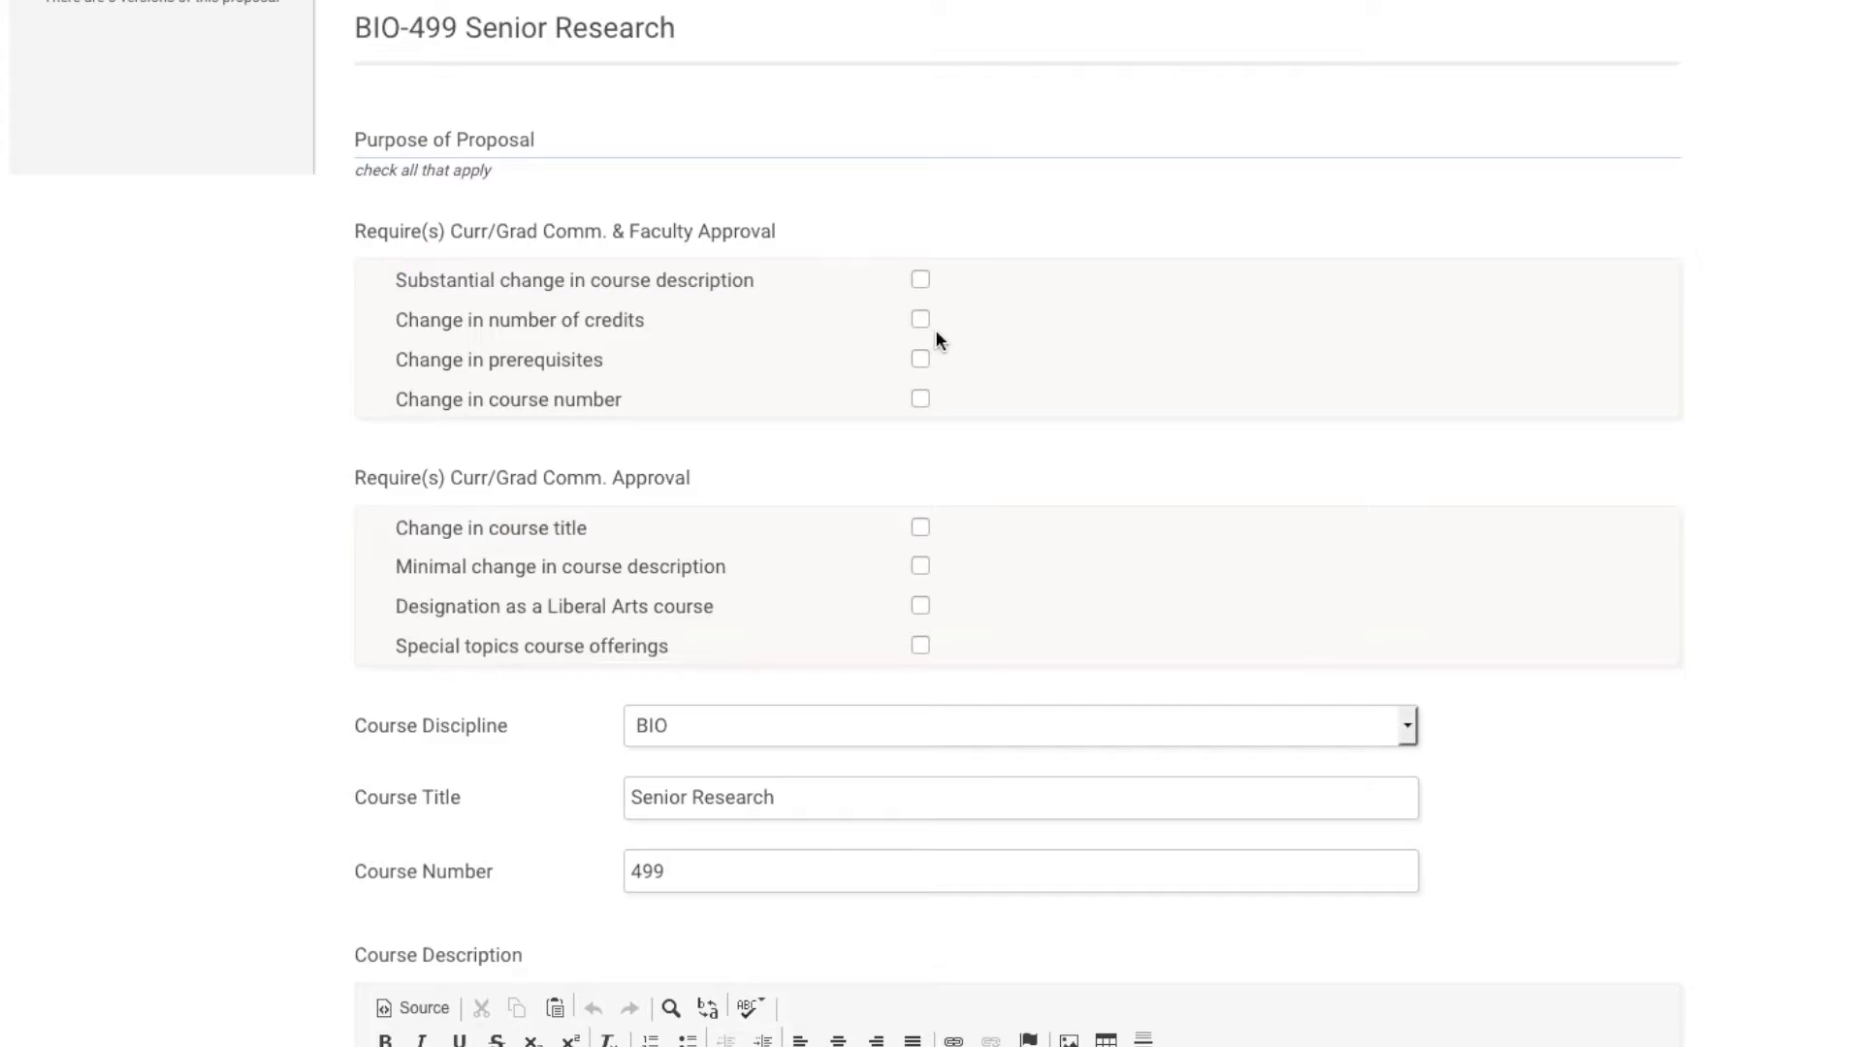
scroll(935, 295, down, 5)
scroll(466, 67, up, 5)
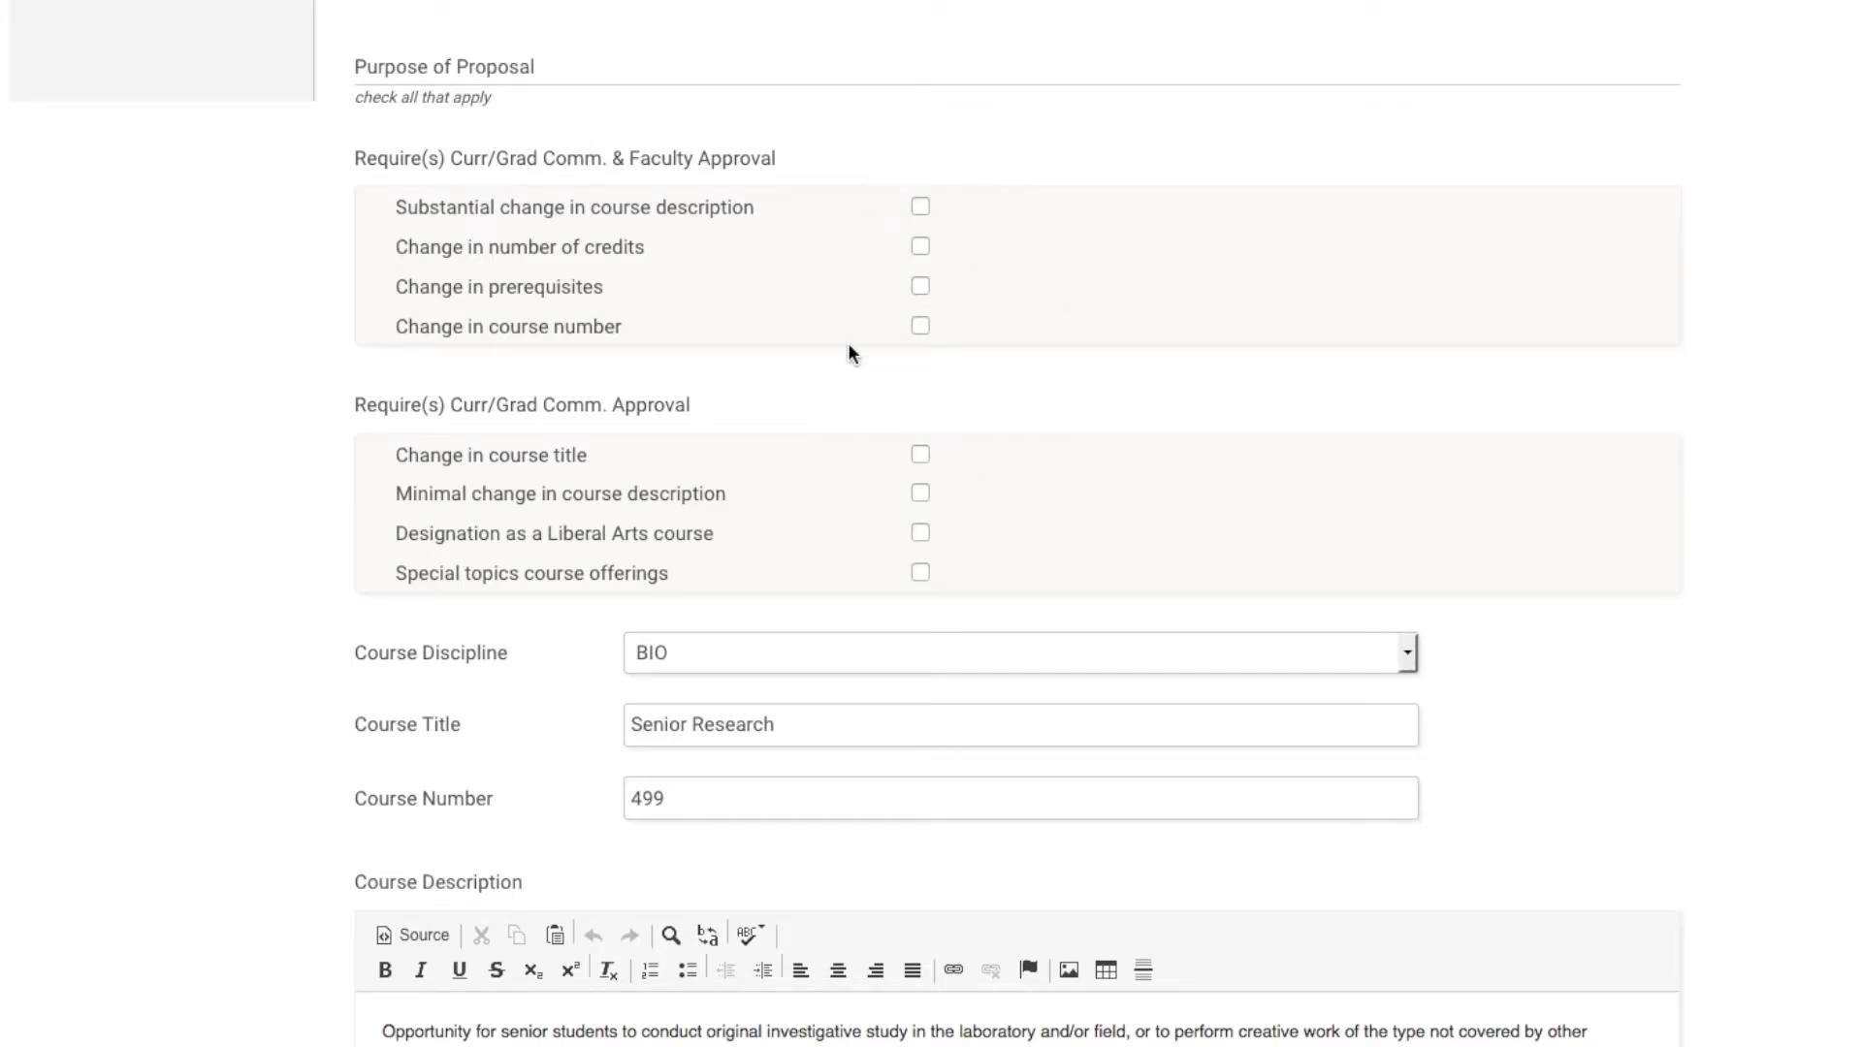
Tick 'Substantial change in course description' under Purpose of Proposal and review the remaining fields.
scroll(1643, 411, down, 2)
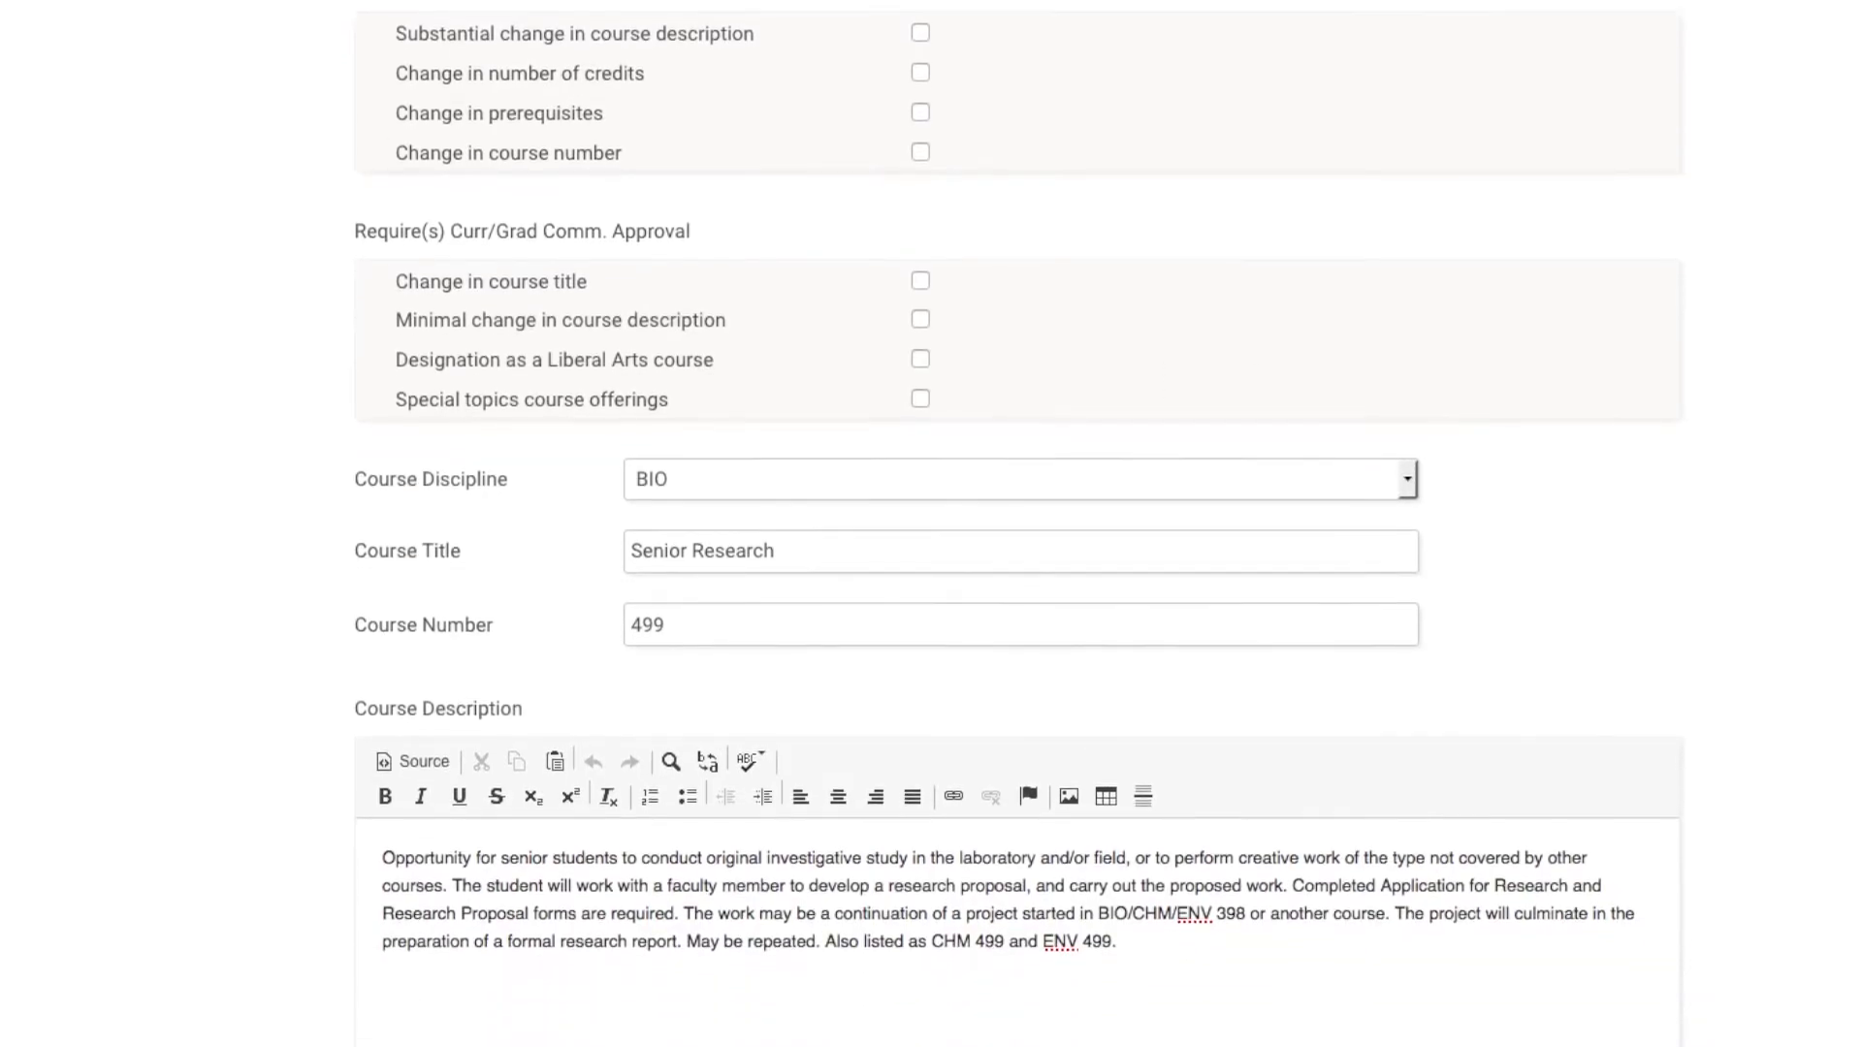
click(921, 21)
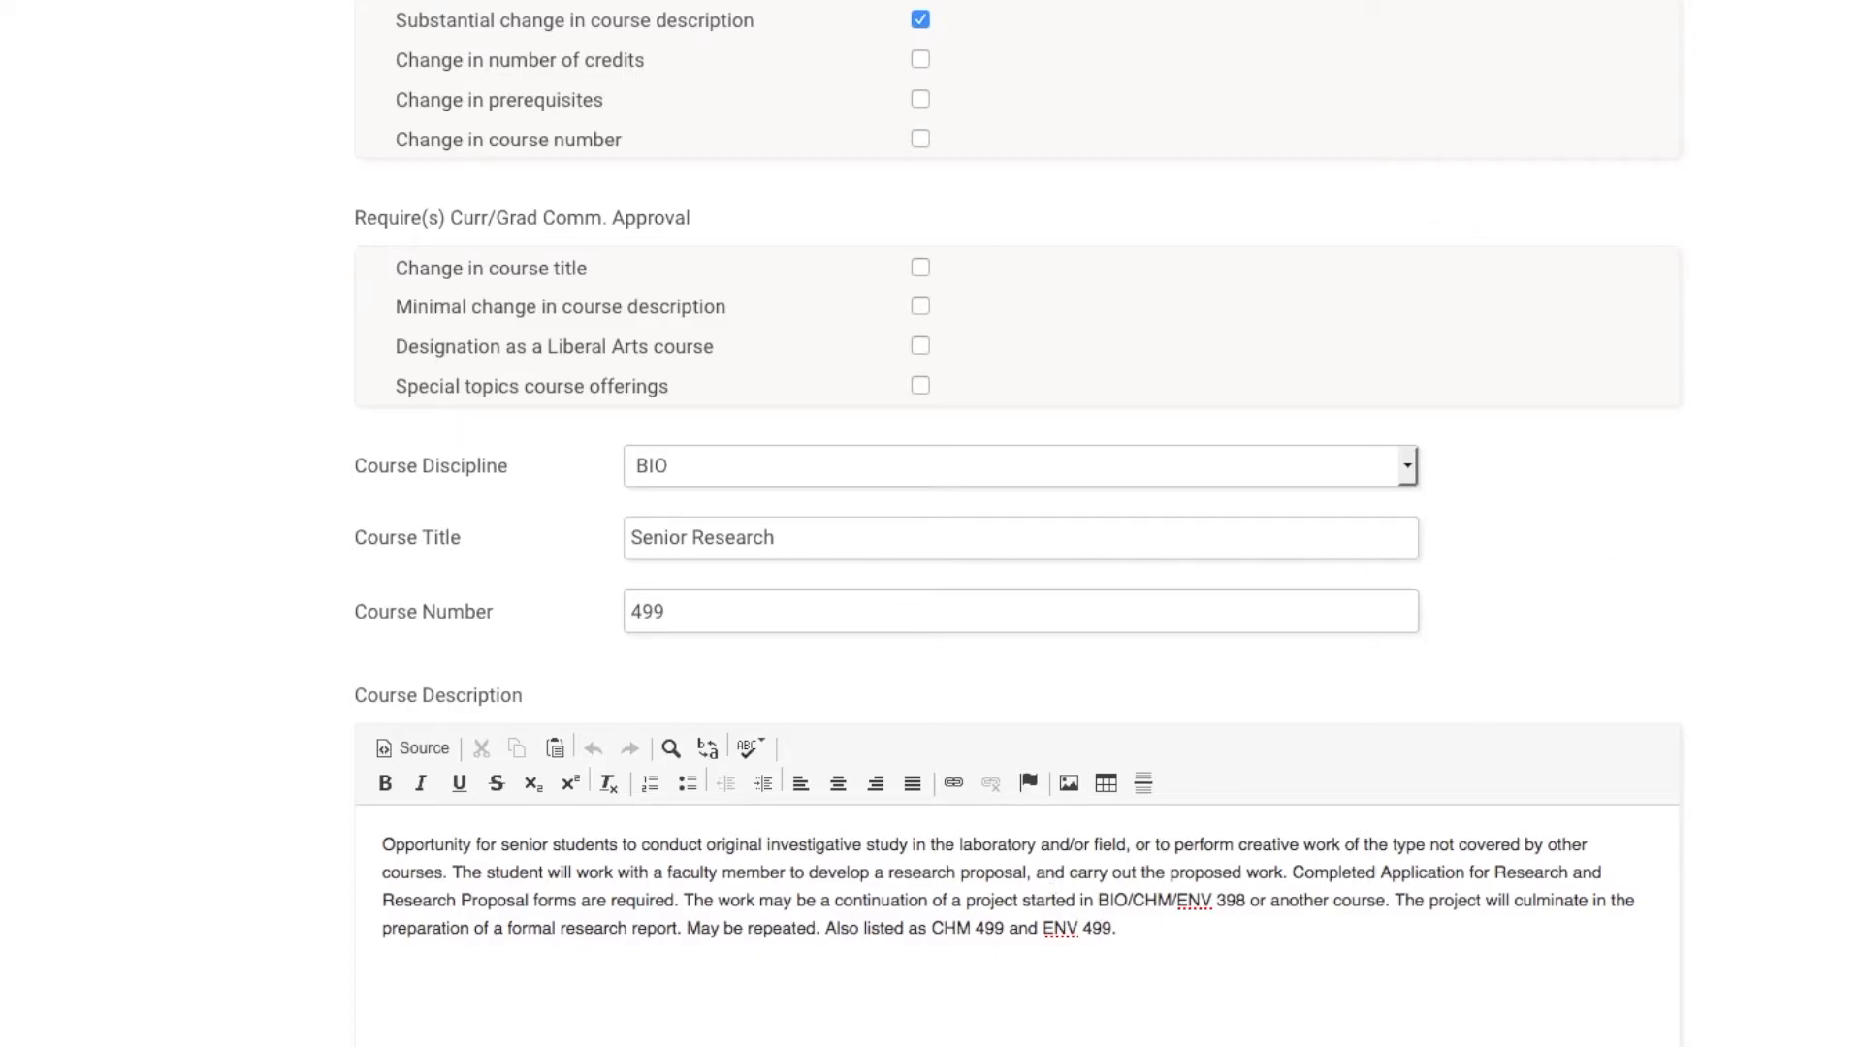
scroll(1115, 514, down, 5)
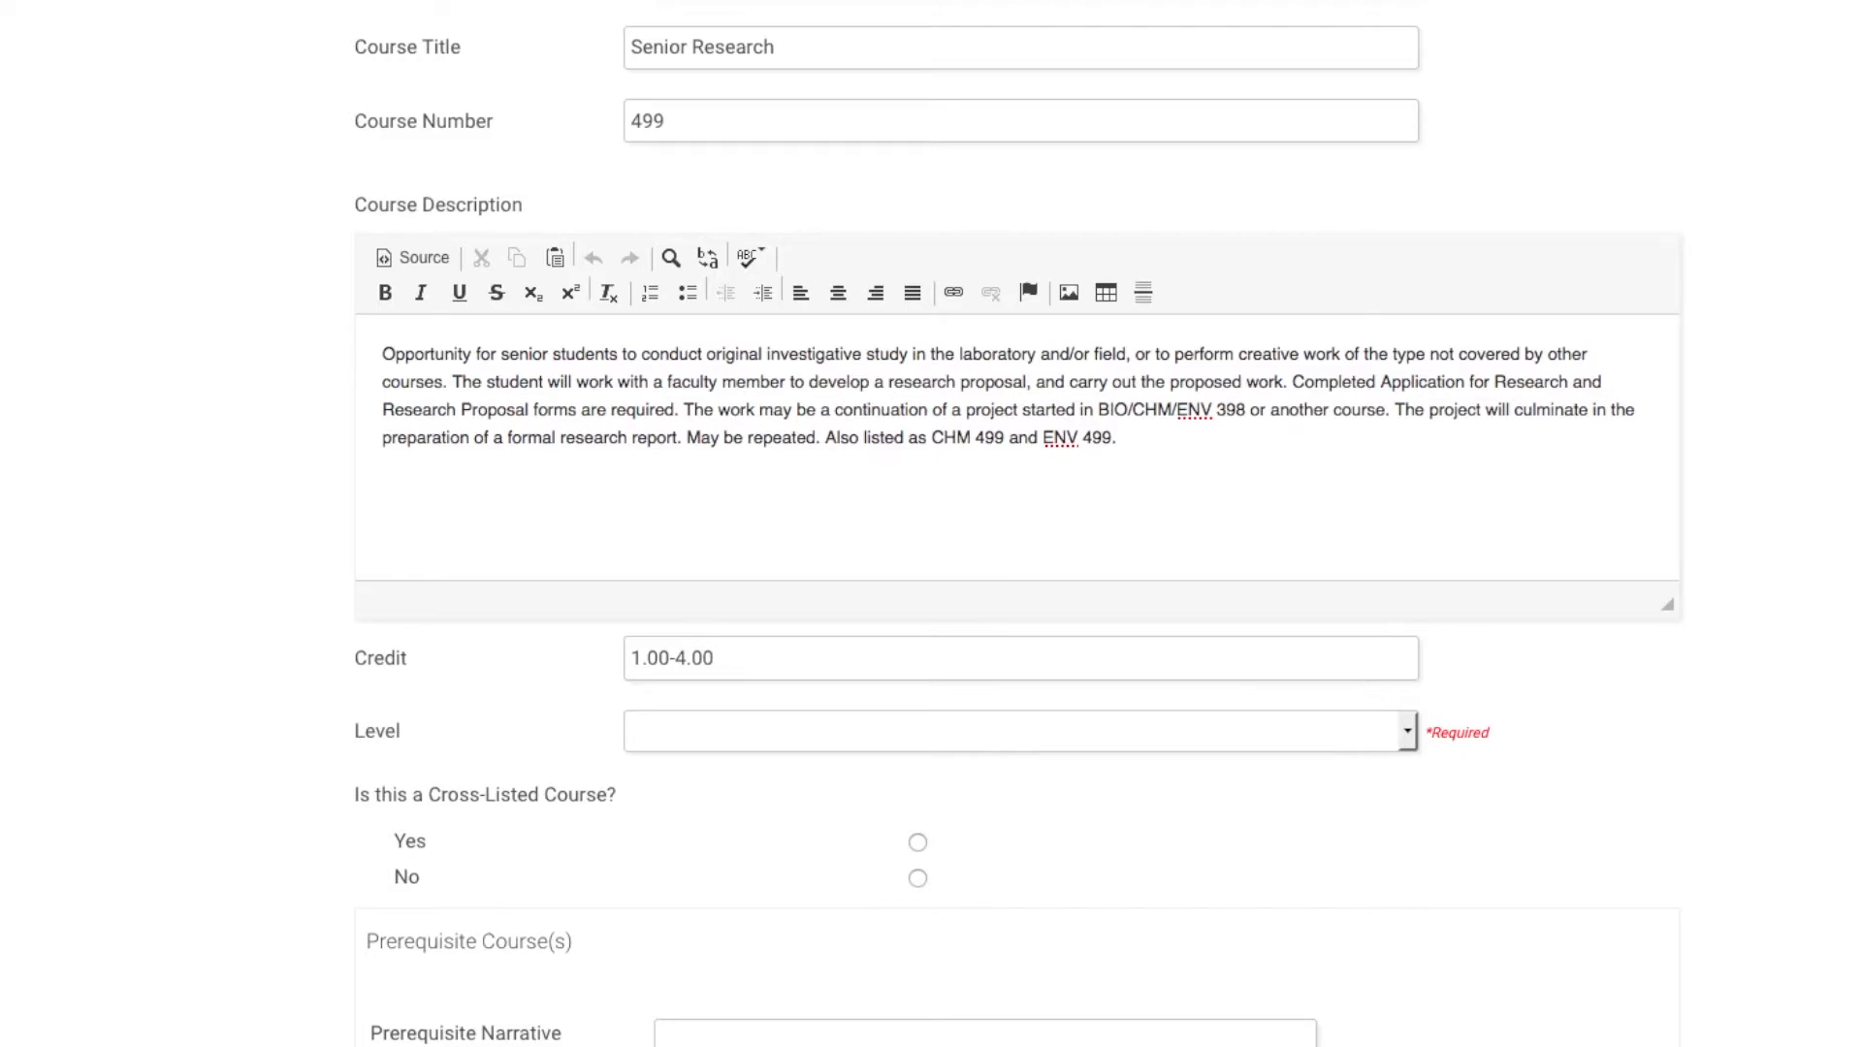
scroll(466, 329, down, 1)
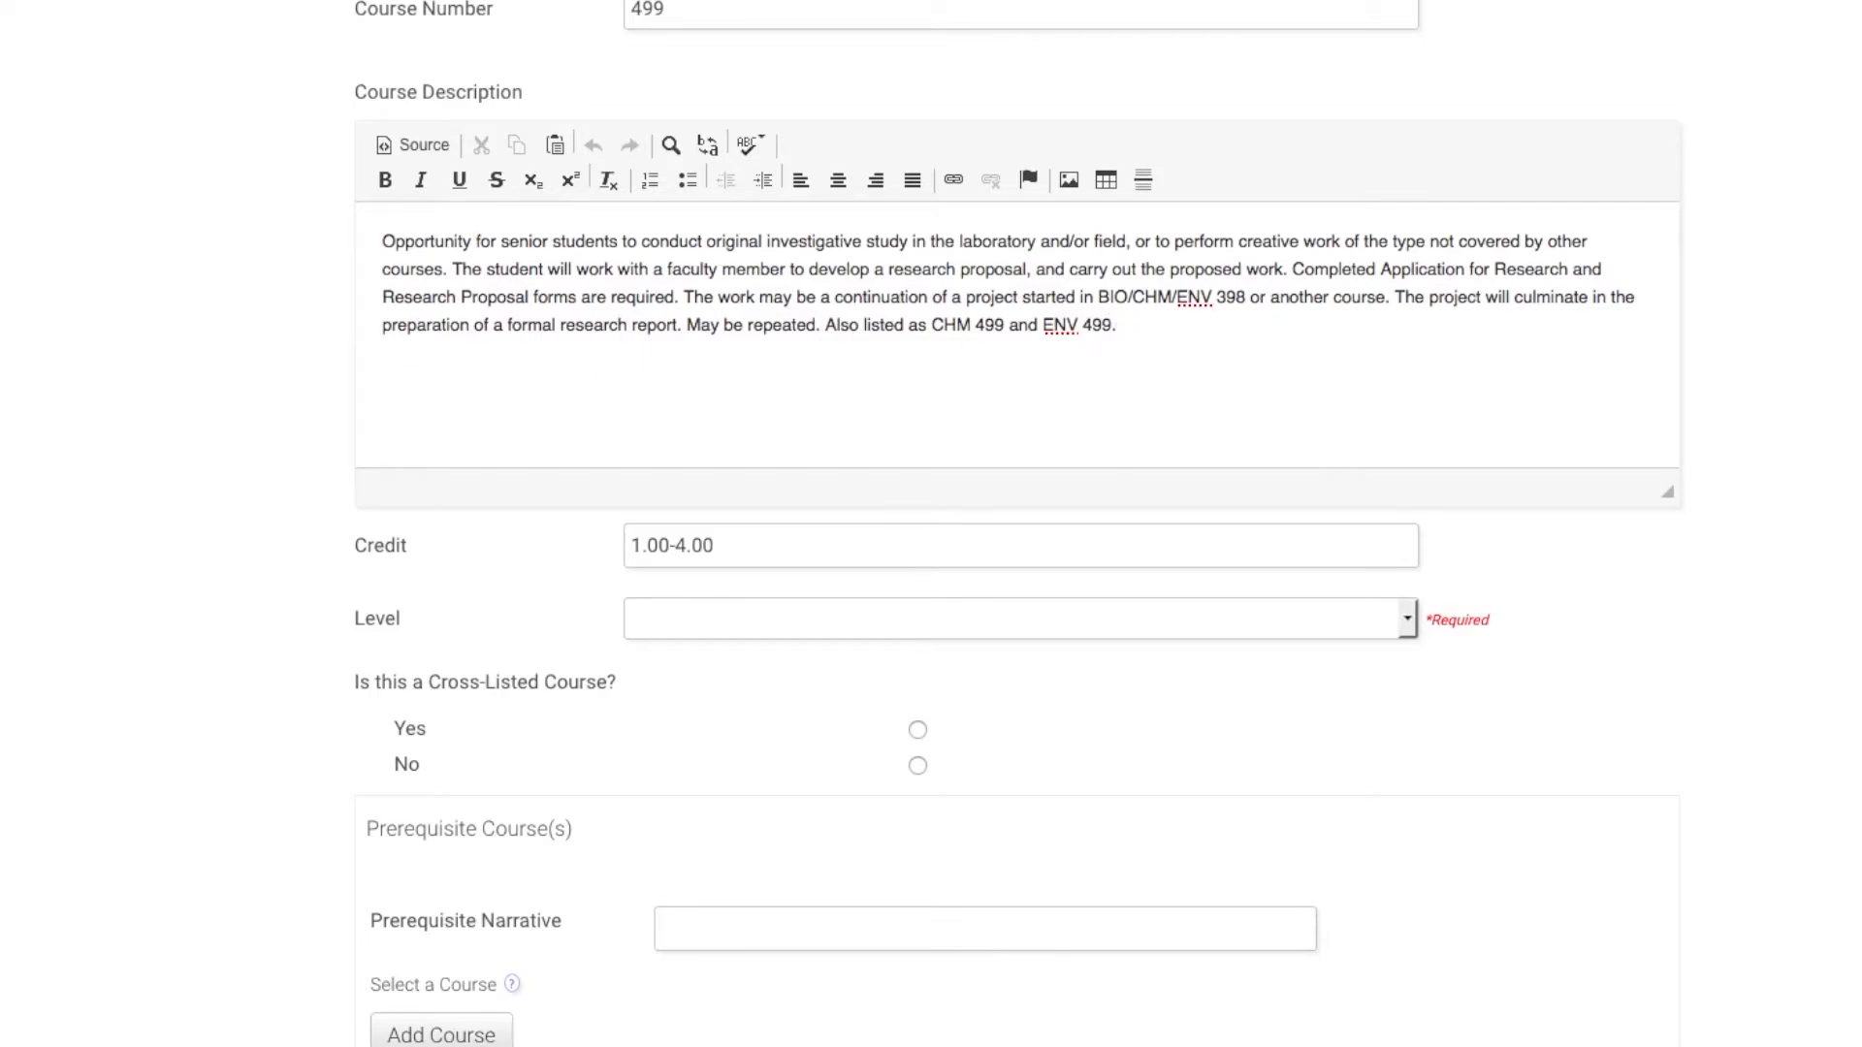
scroll(1583, 428, down, 9)
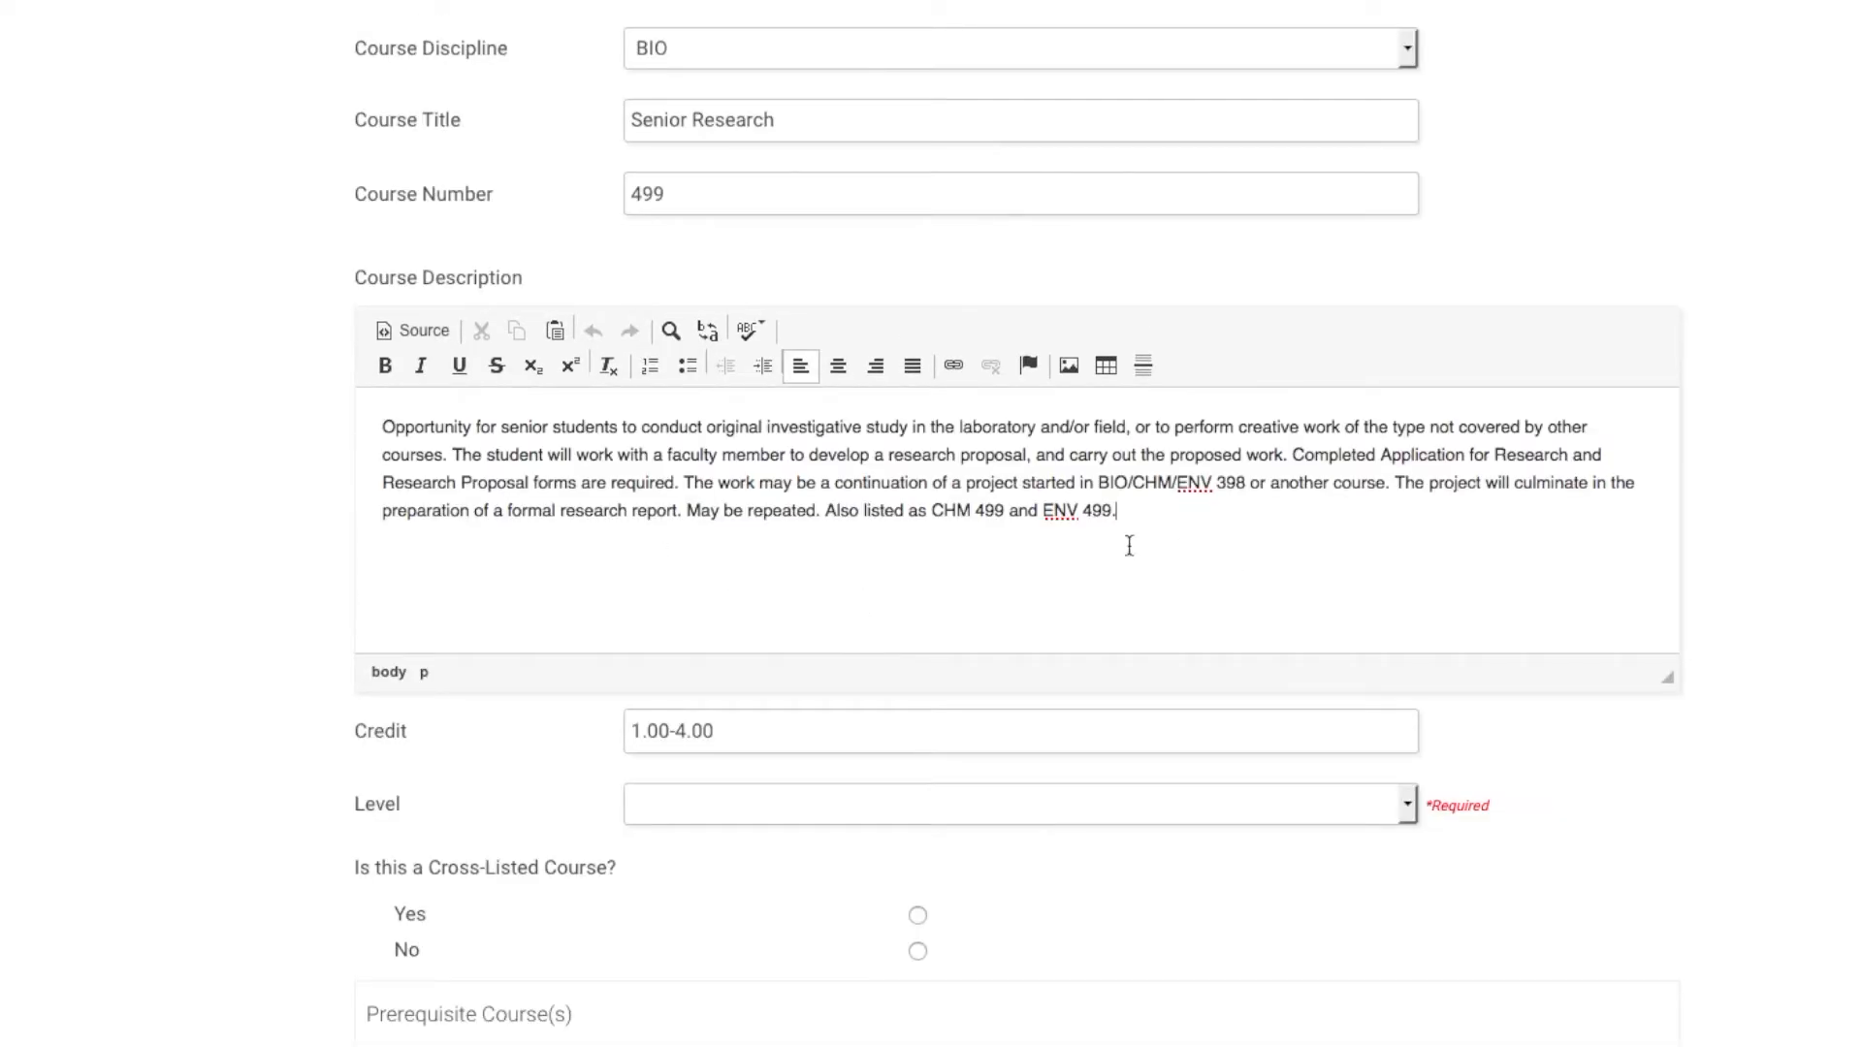
Copy the BIO 499 Senior Research course description paragraph into the Rationale field.
drag(1125, 511, 378, 387)
key(ctrl+c)
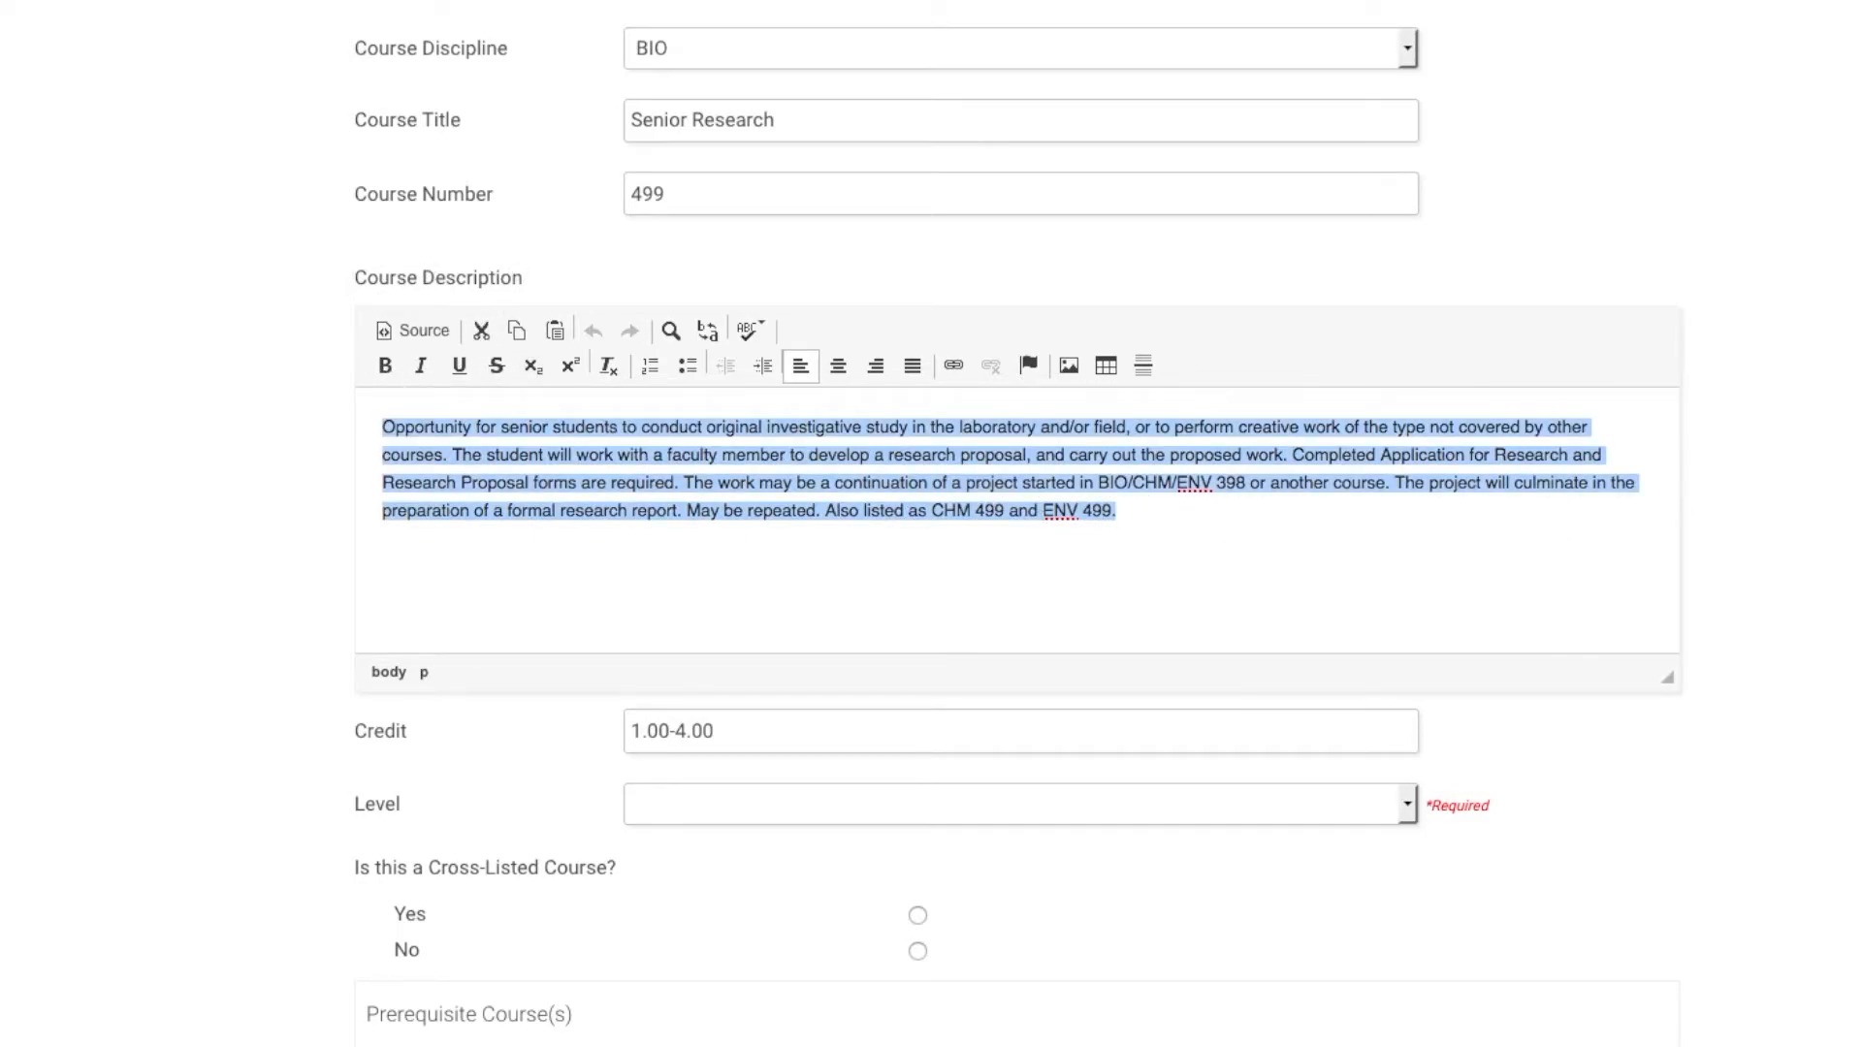
scroll(1357, 556, down, 9)
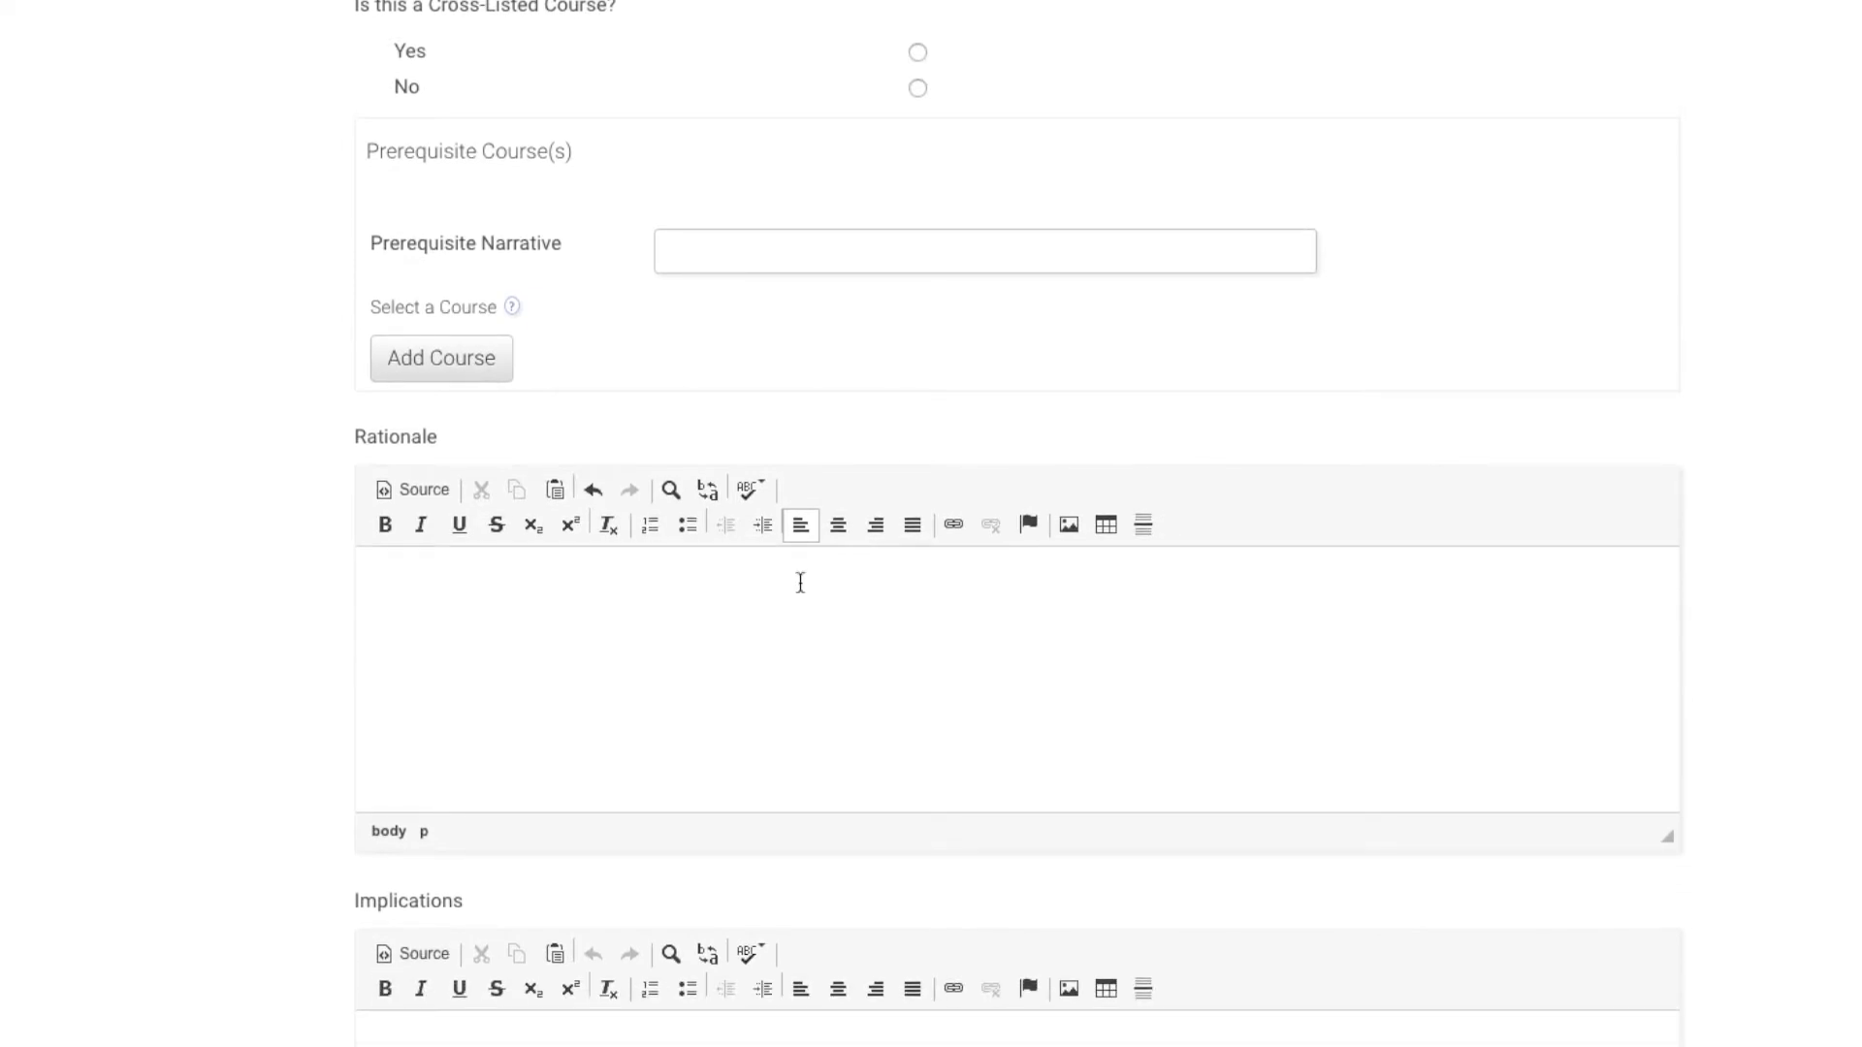
click(727, 637)
key(ctrl+v)
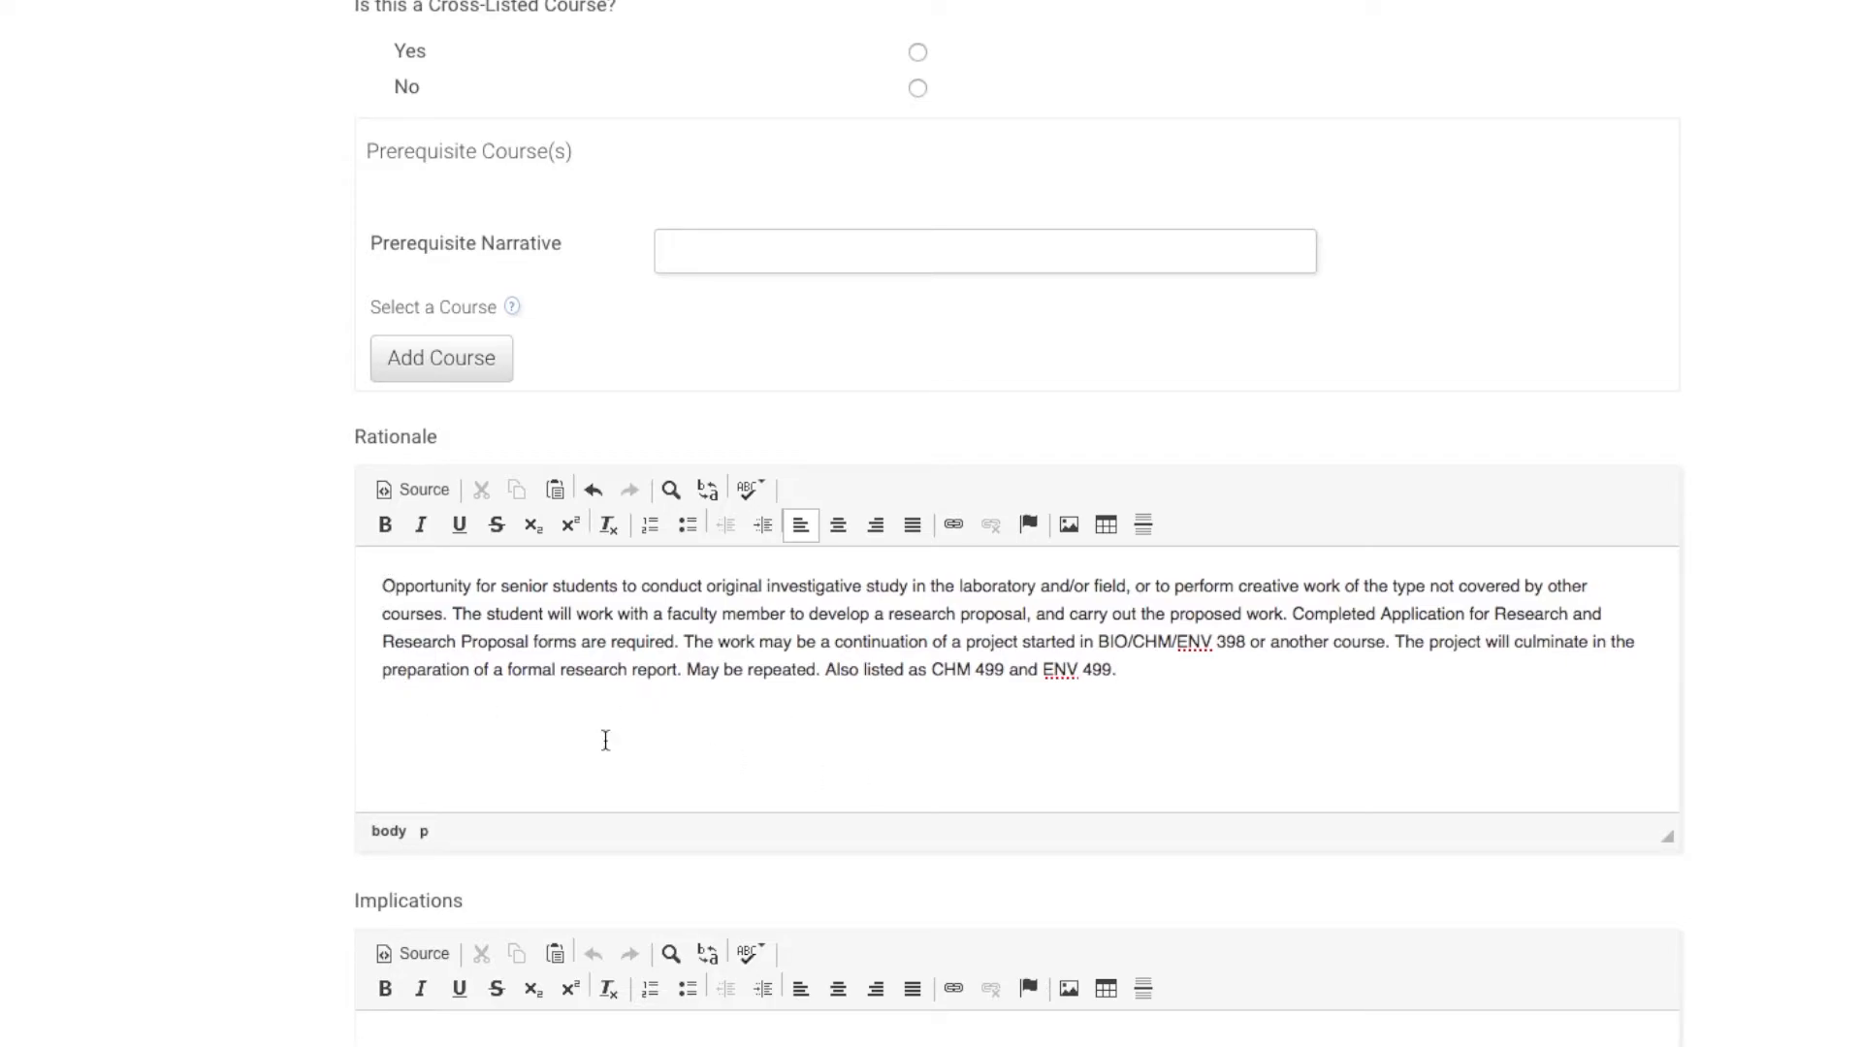
scroll(1134, 210, up, 5)
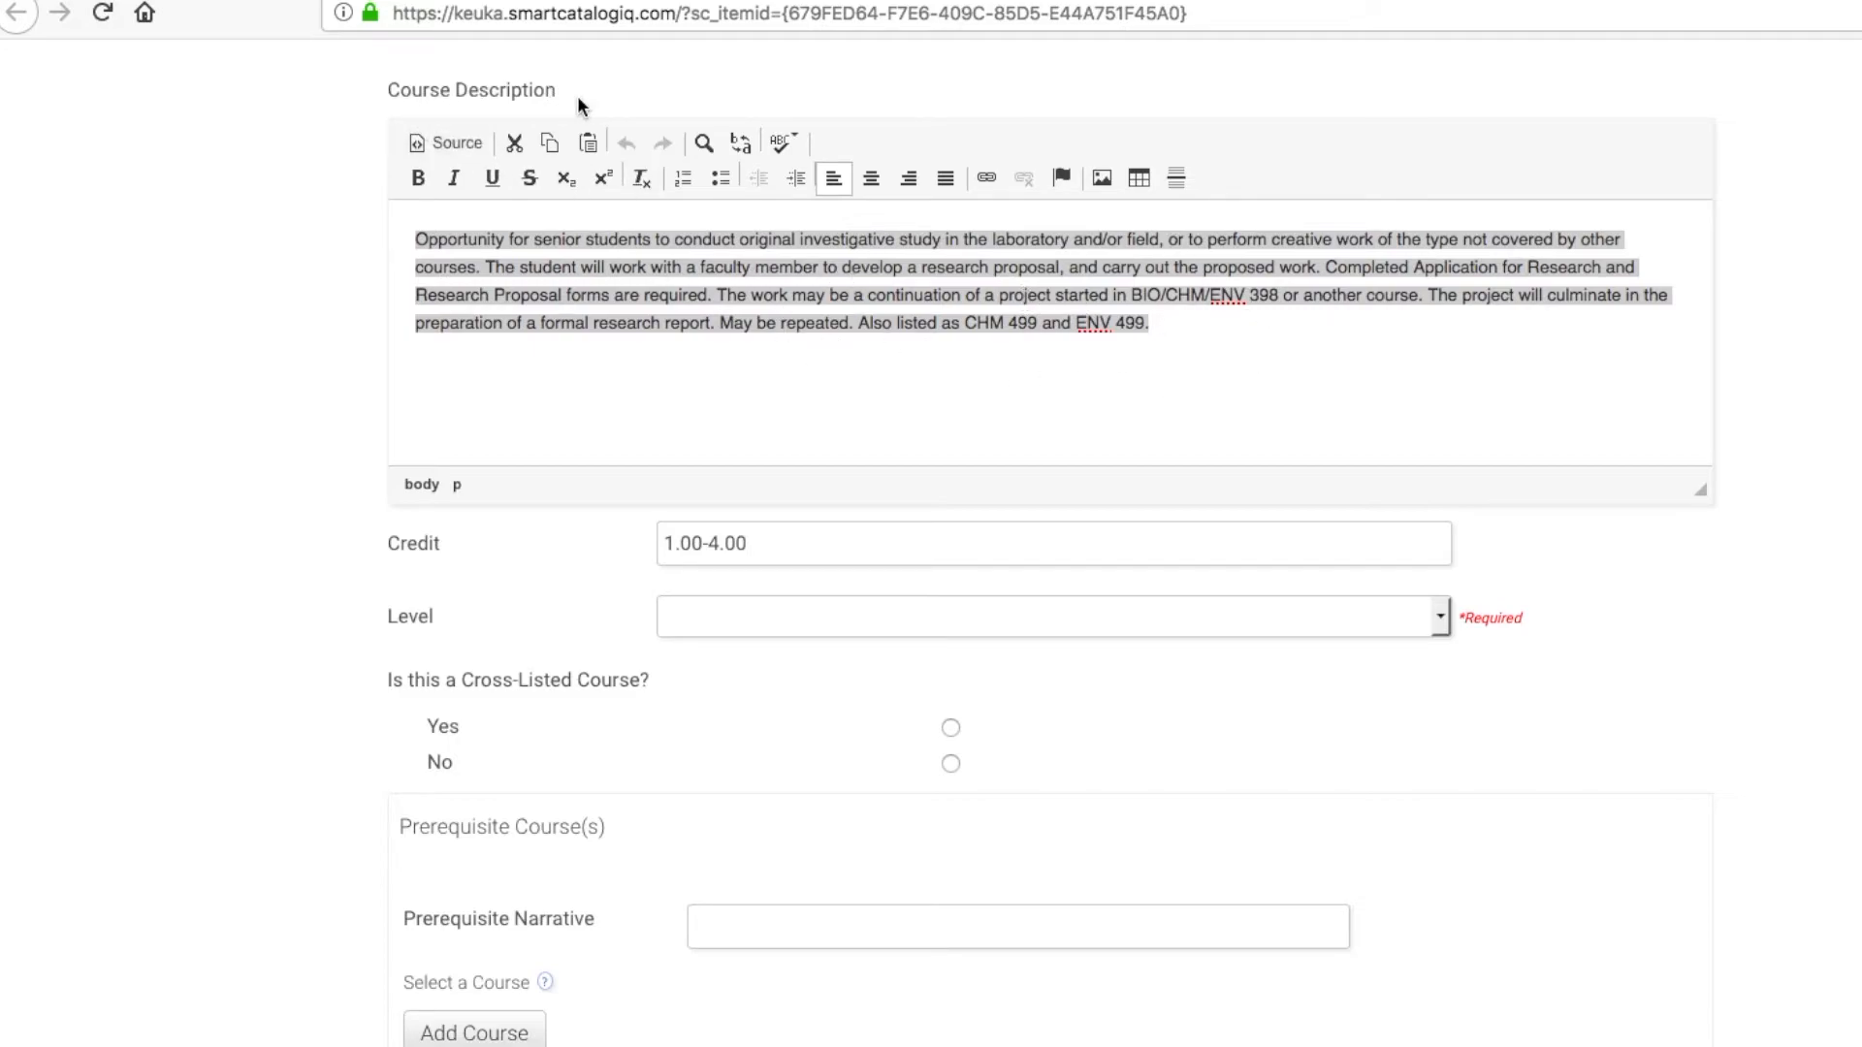
click(1442, 620)
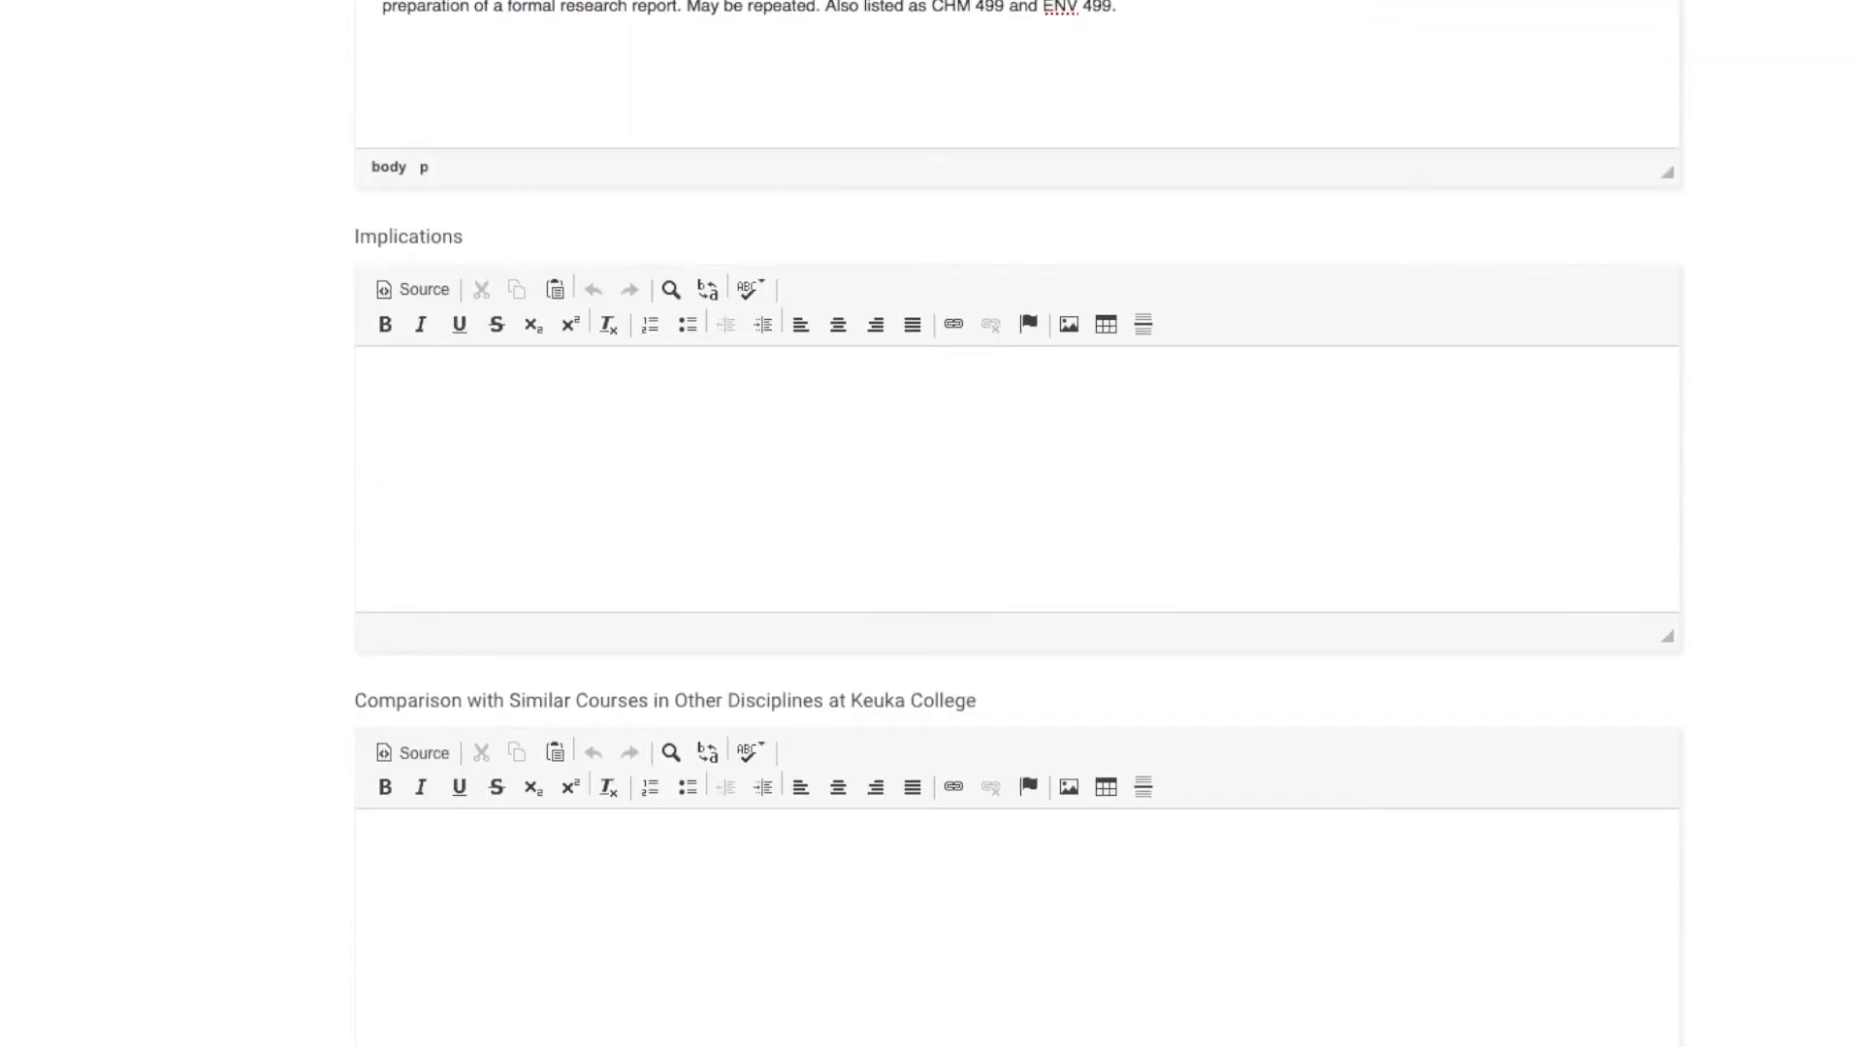
scroll(1346, 376, down, 1)
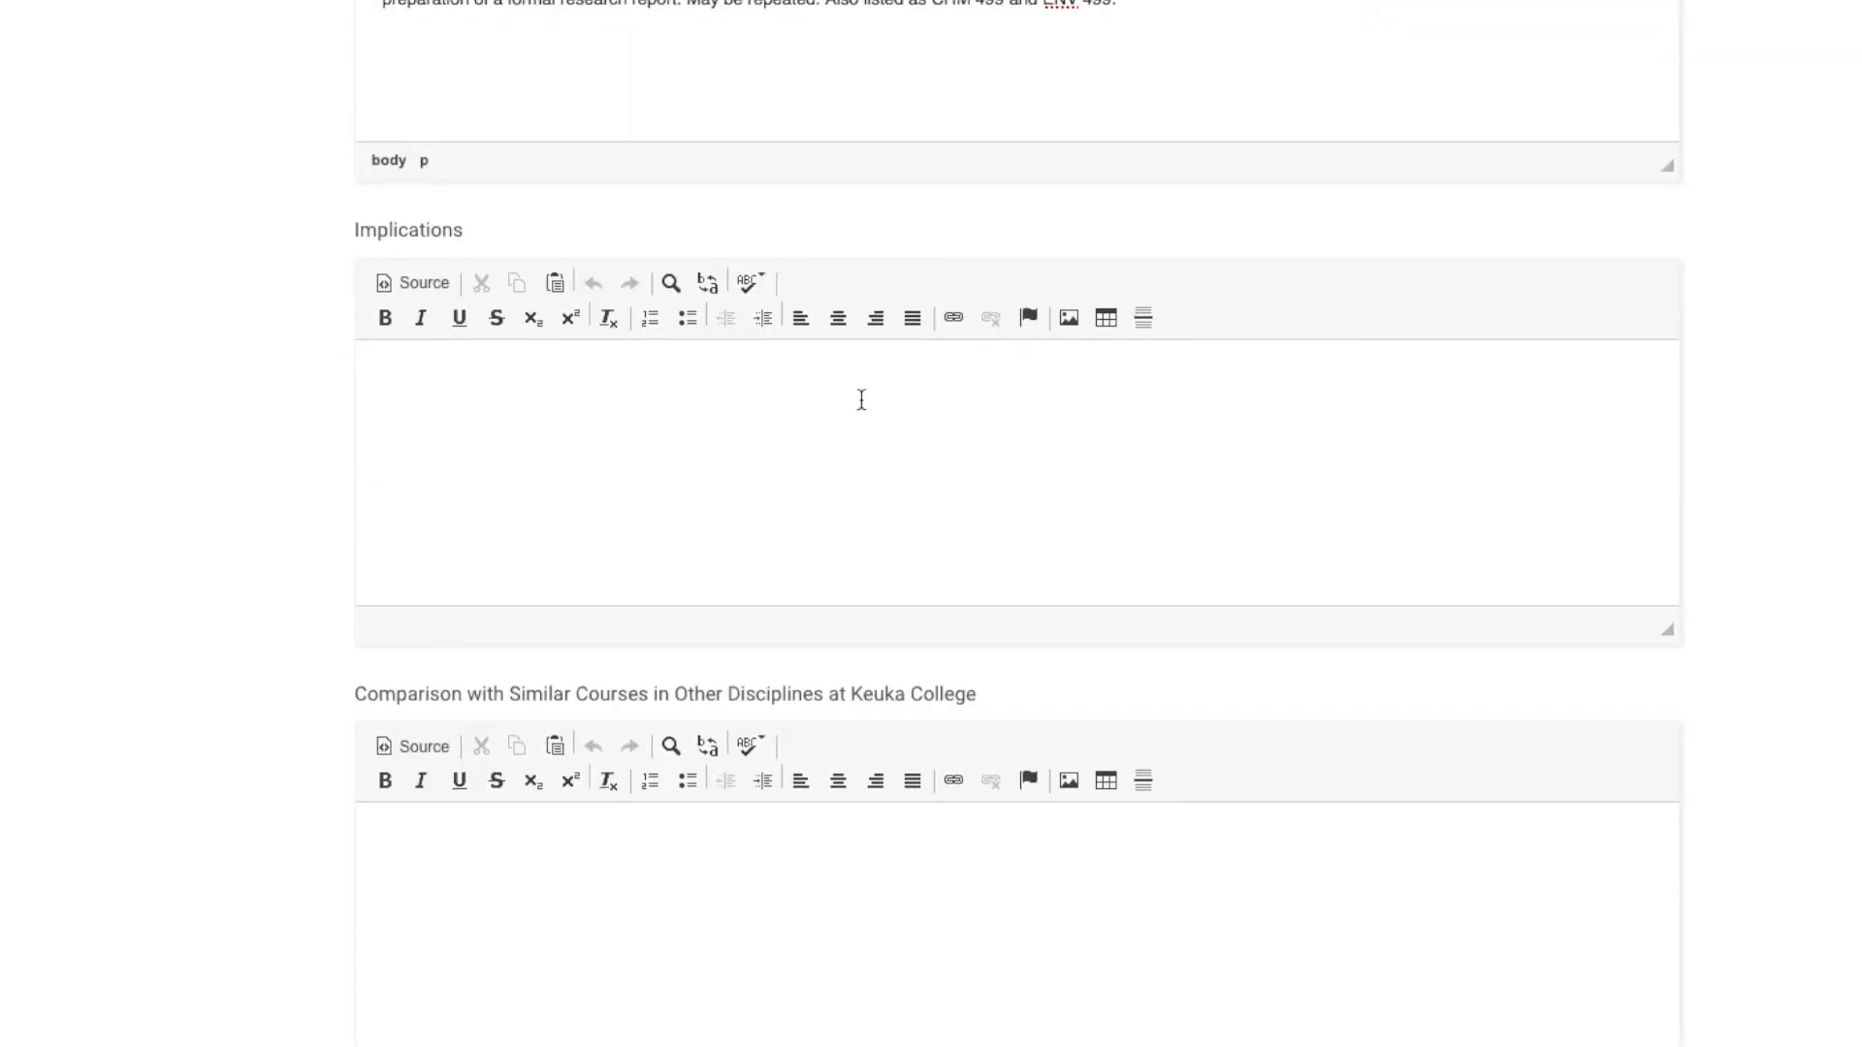
scroll(552, 122, down, 8)
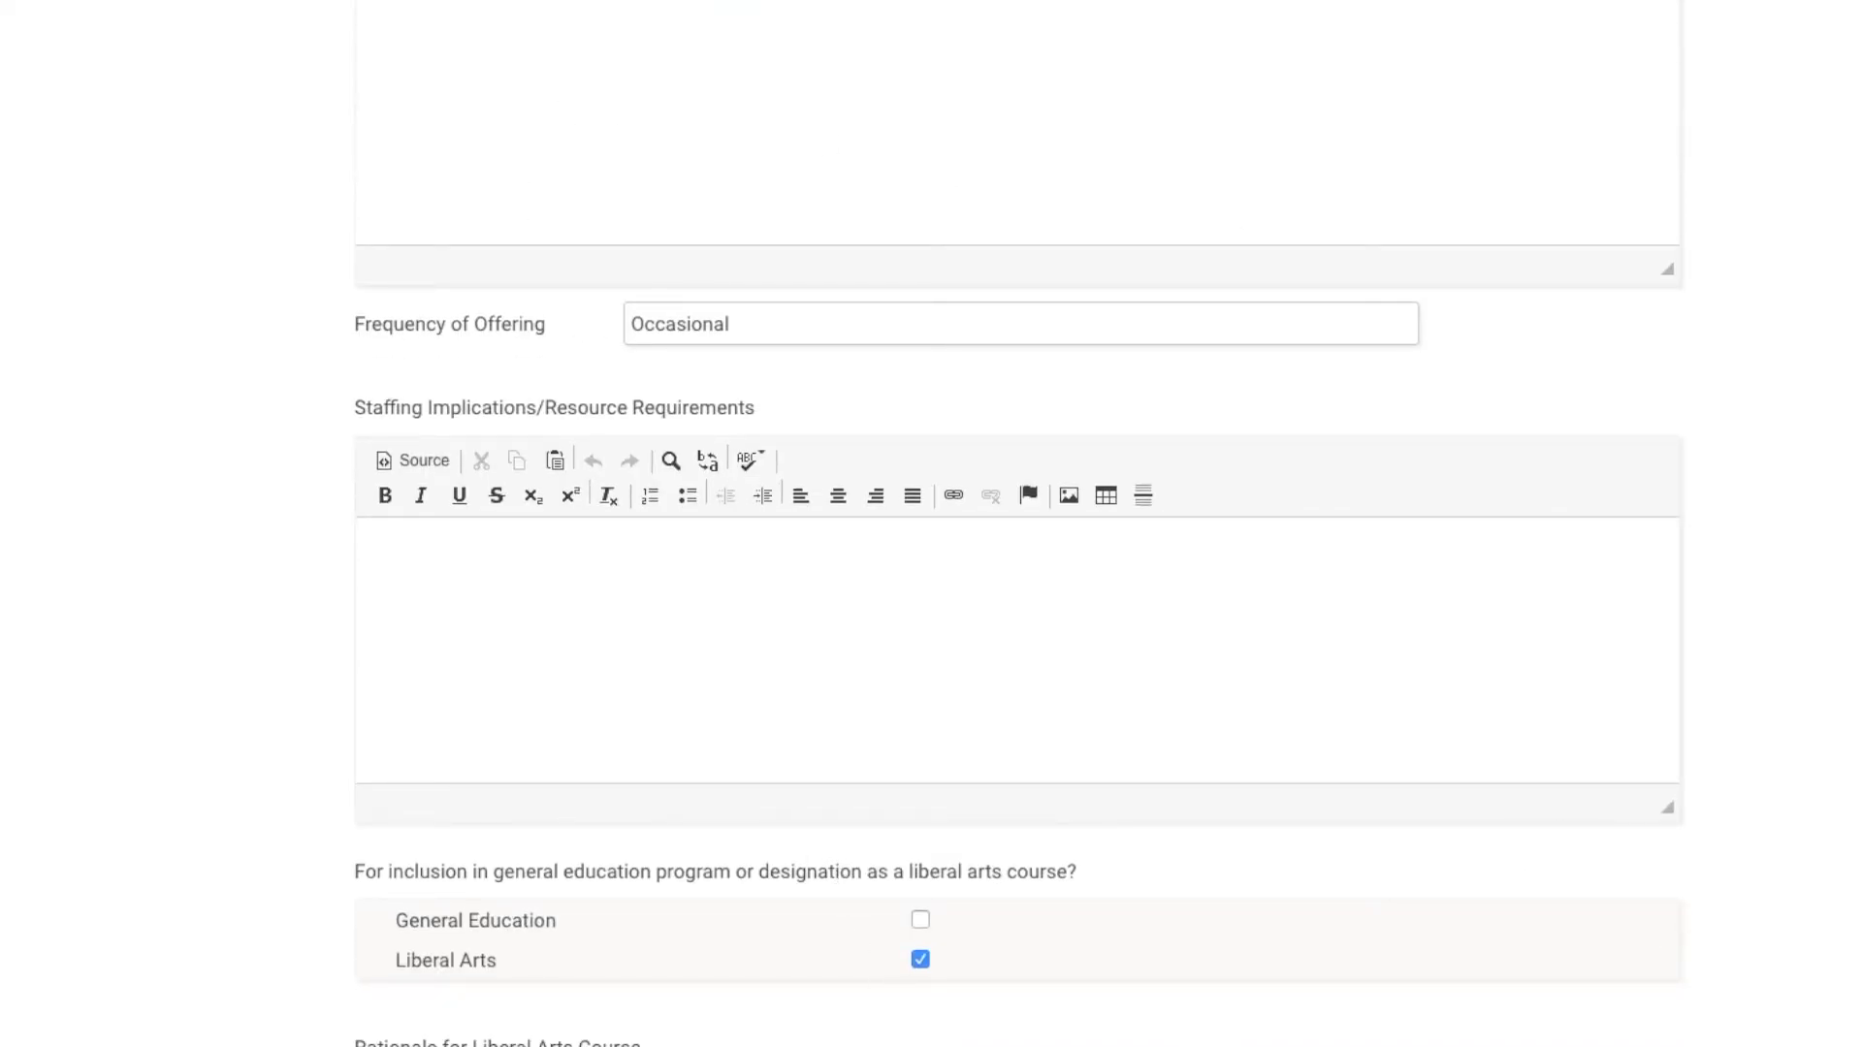
scroll(1212, 608, down, 14)
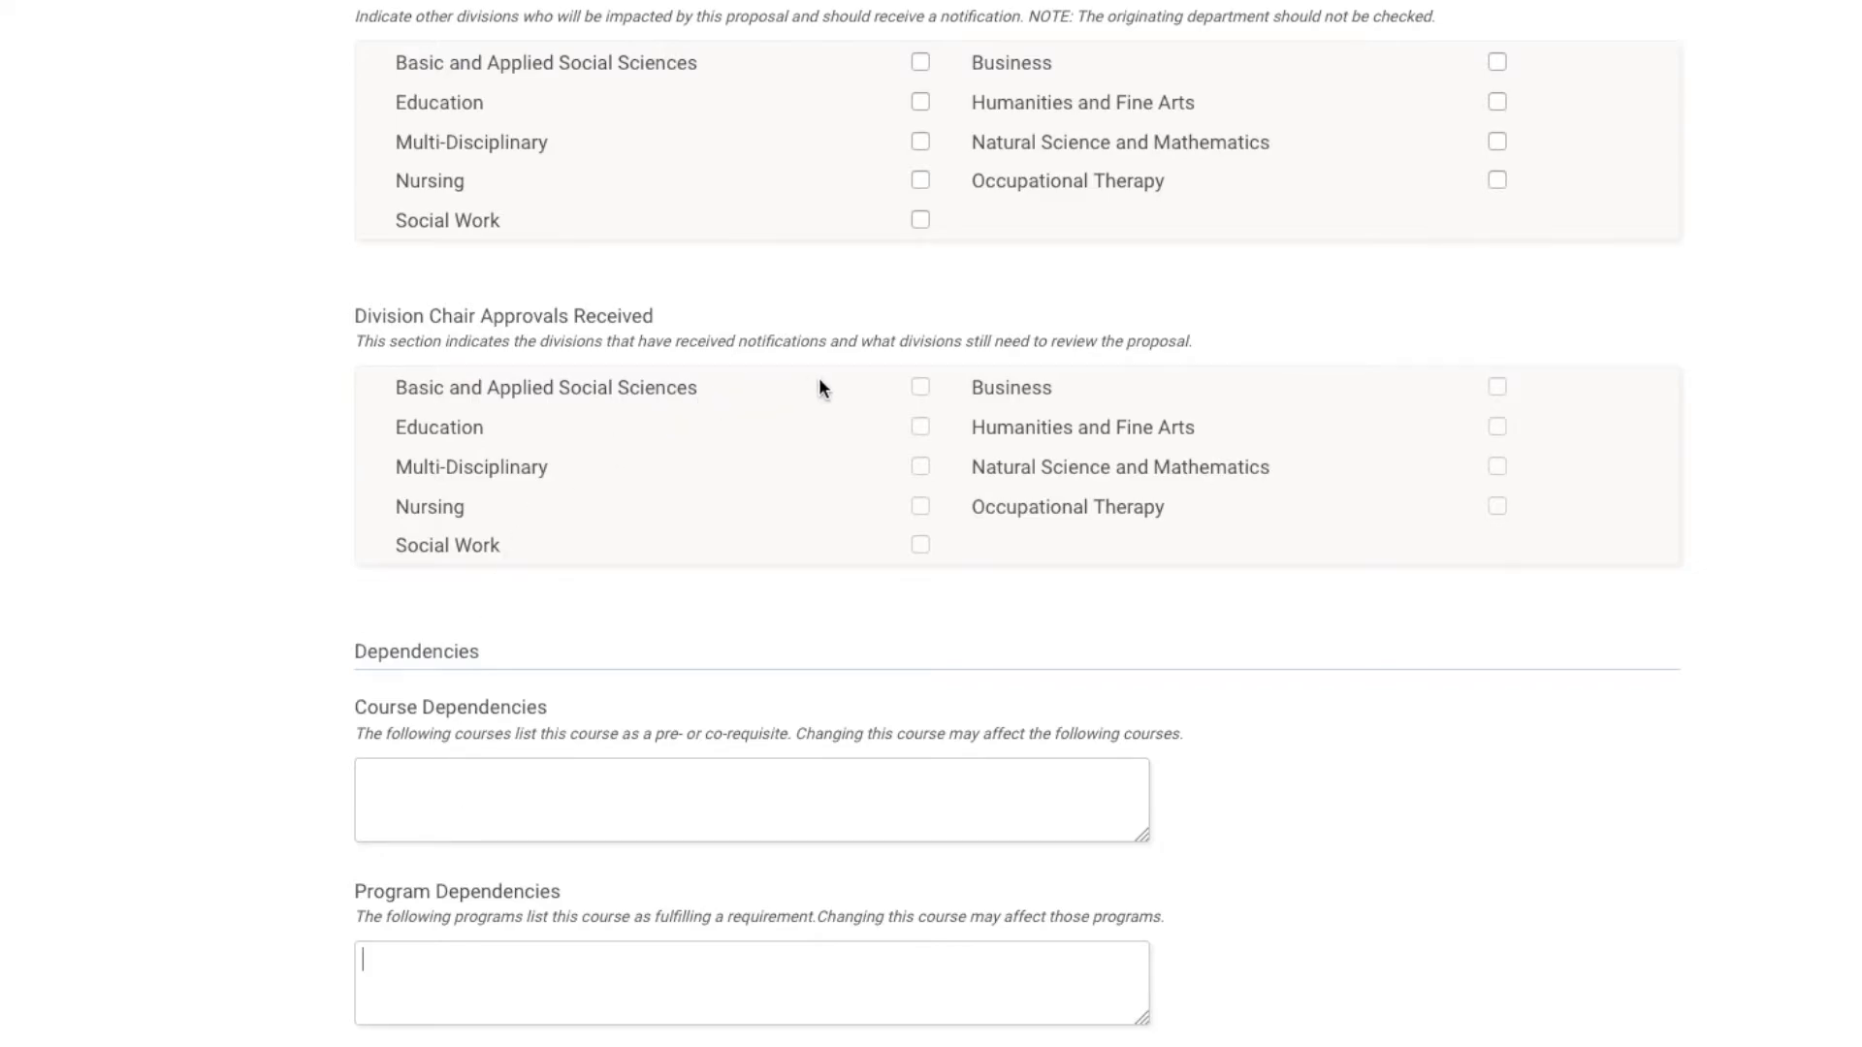
Move into the Course Dependencies box and browse its dependency lists.
click(654, 780)
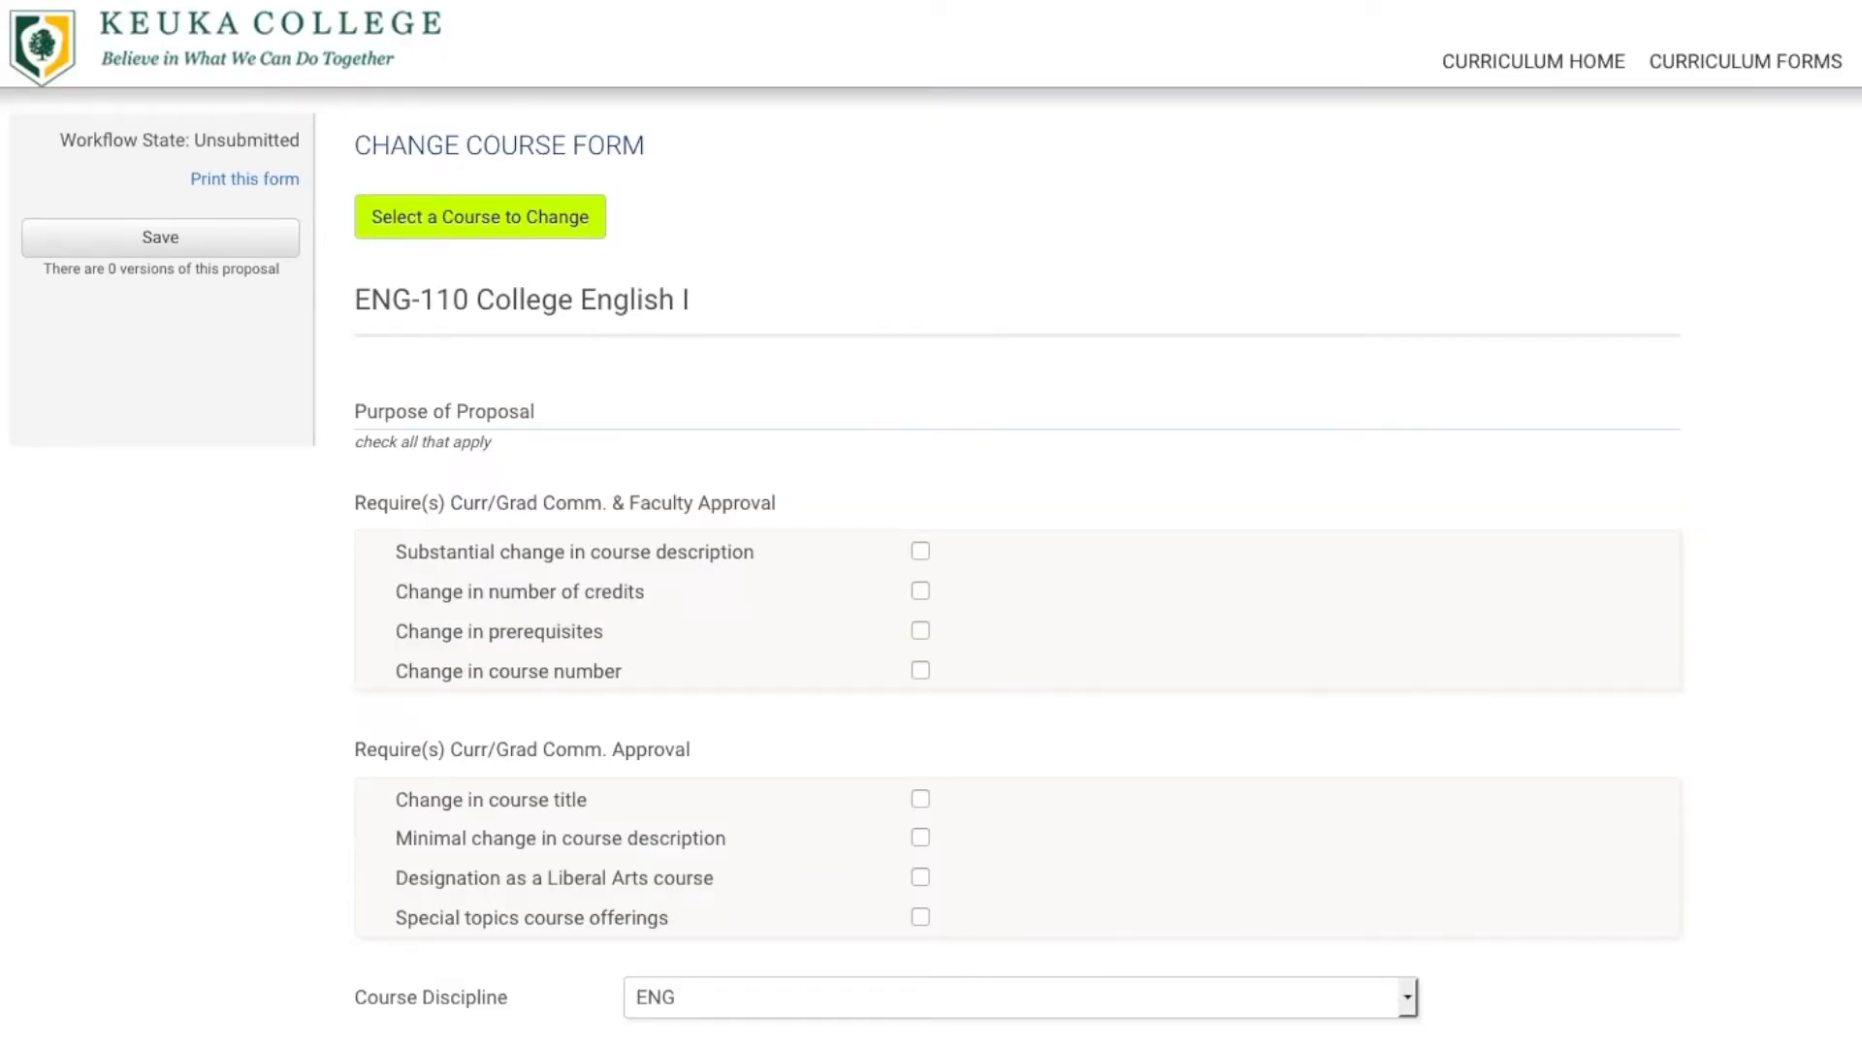
scroll(931, 524, down, 20)
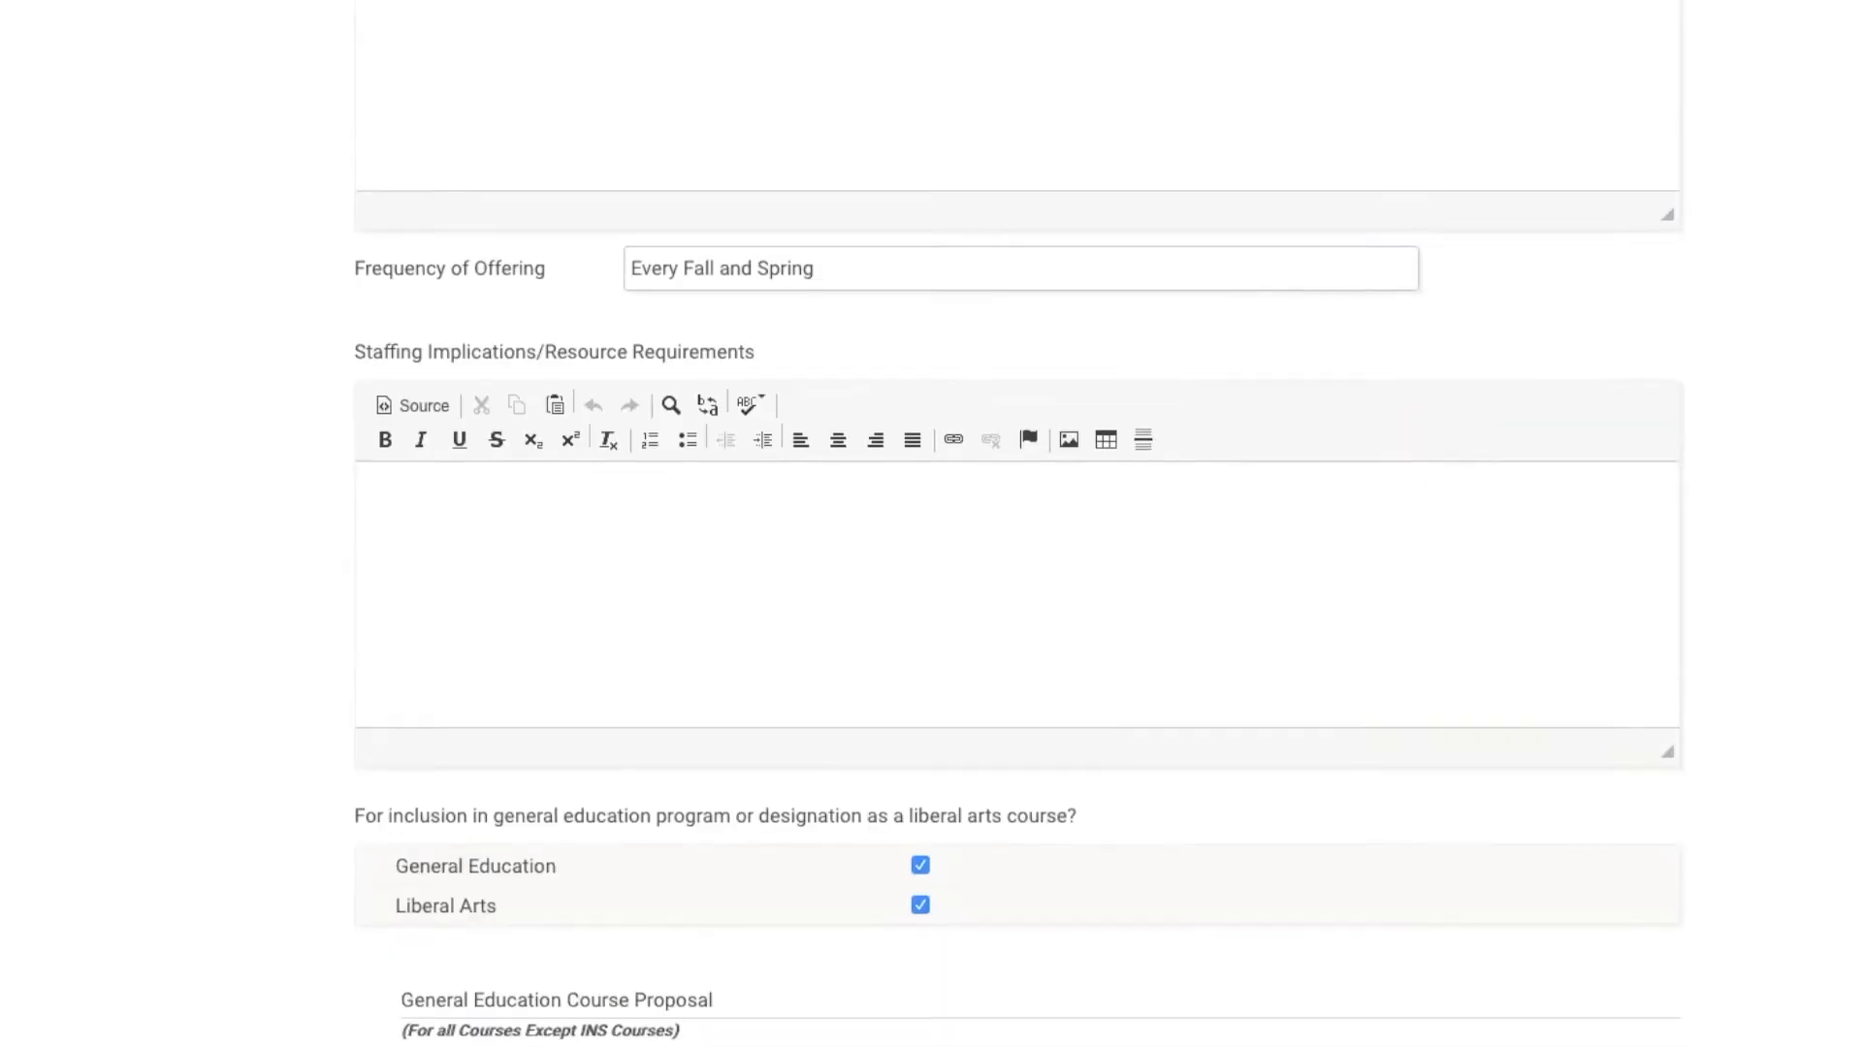
scroll(931, 524, down, 20)
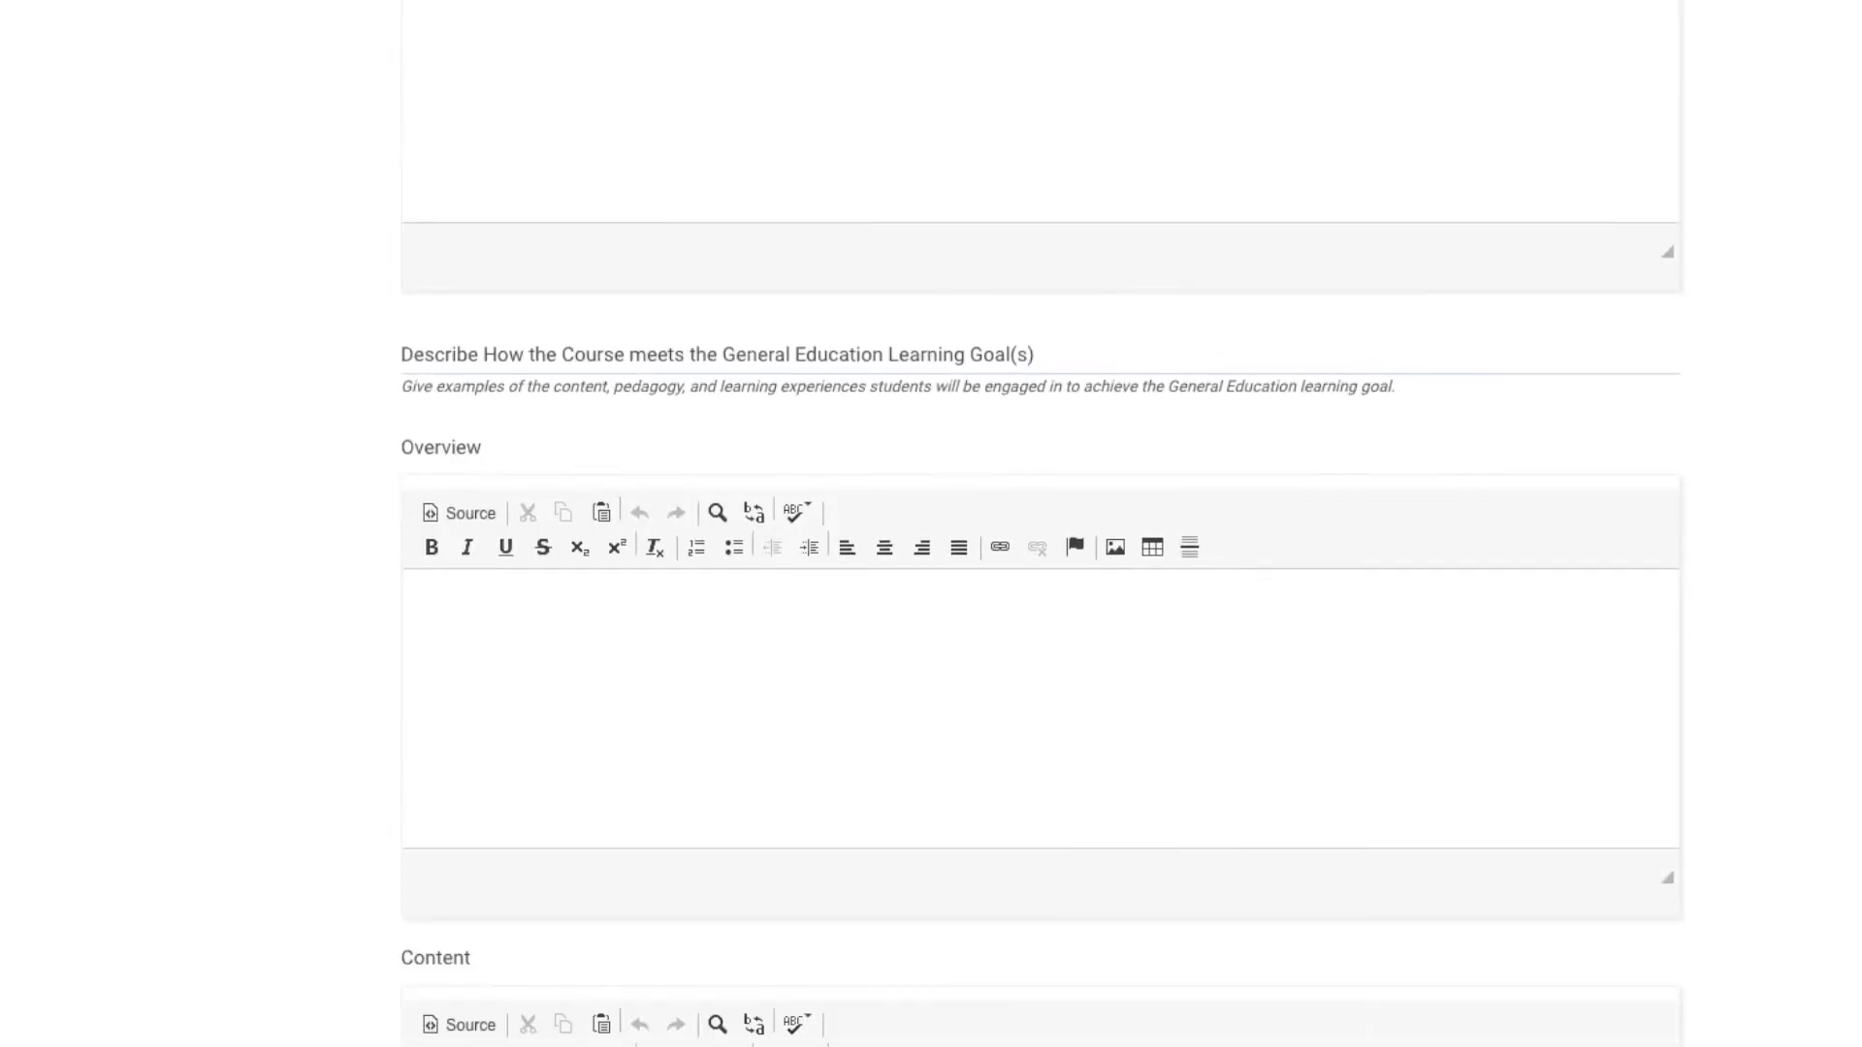
scroll(931, 523, down, 20)
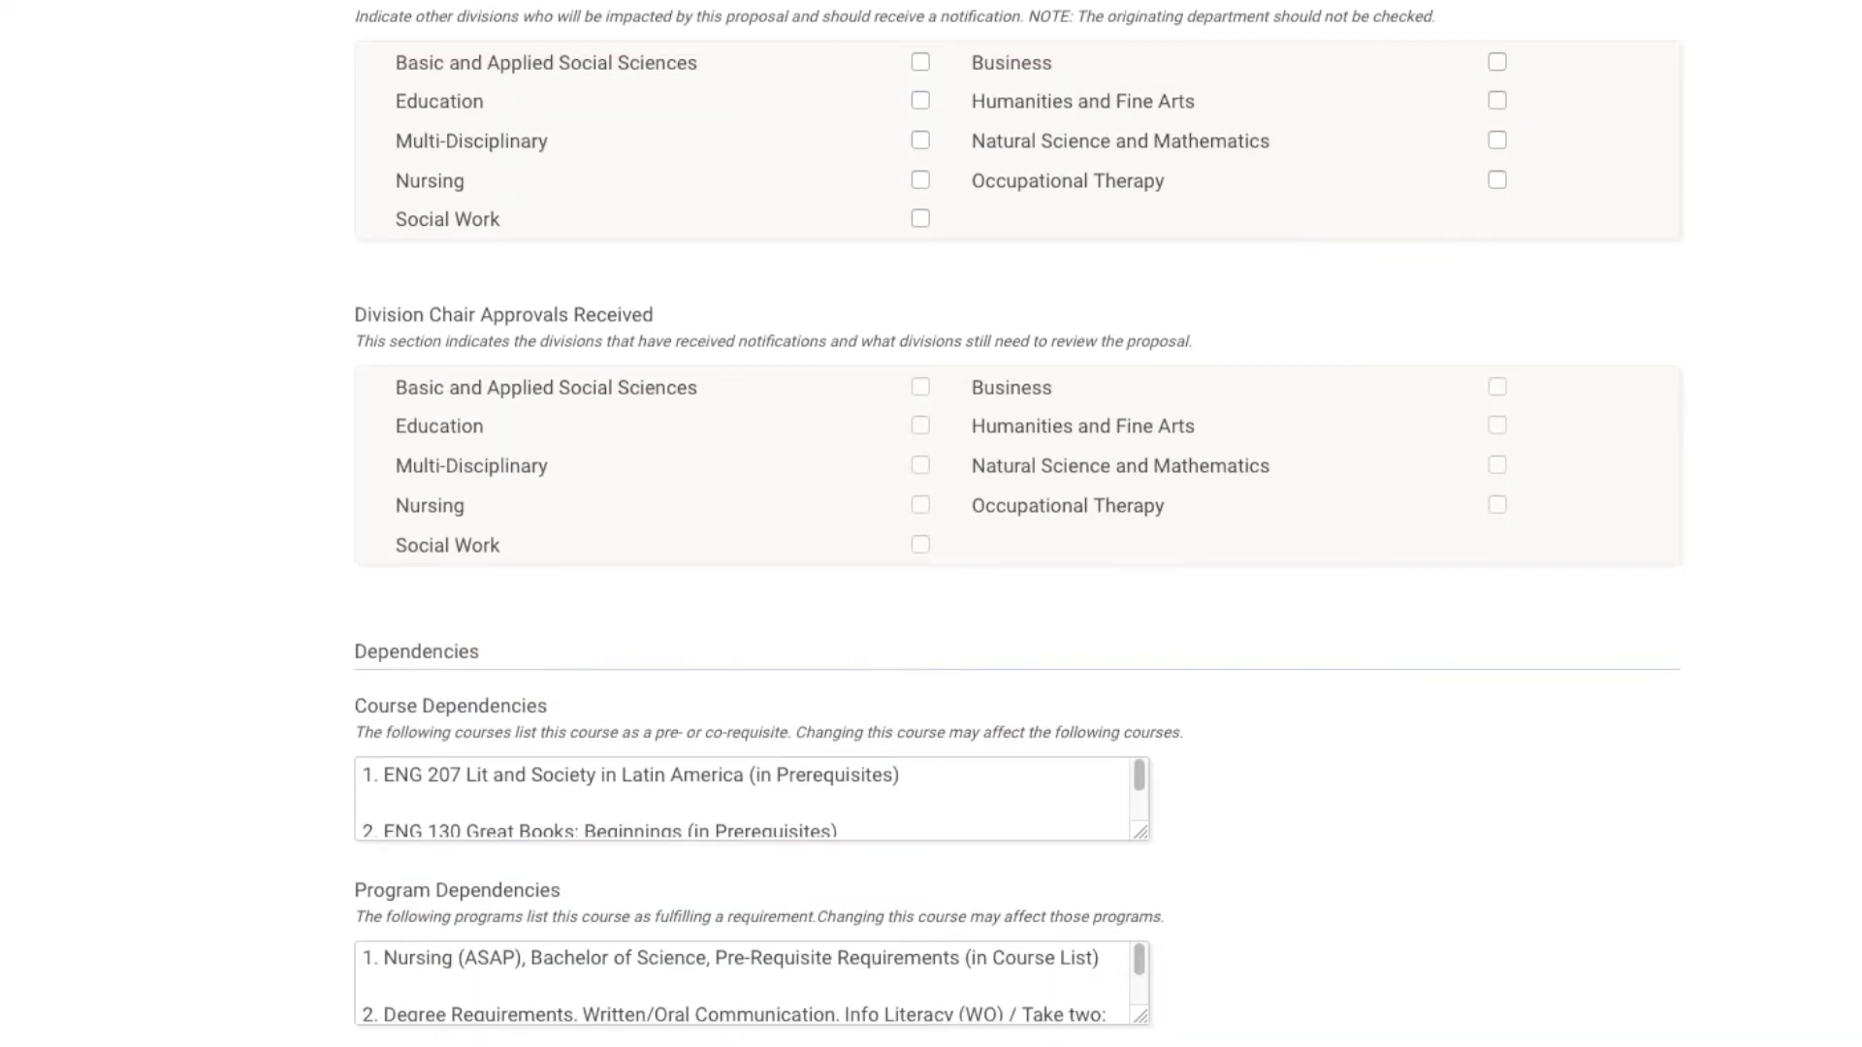
drag(1136, 778, 1137, 818)
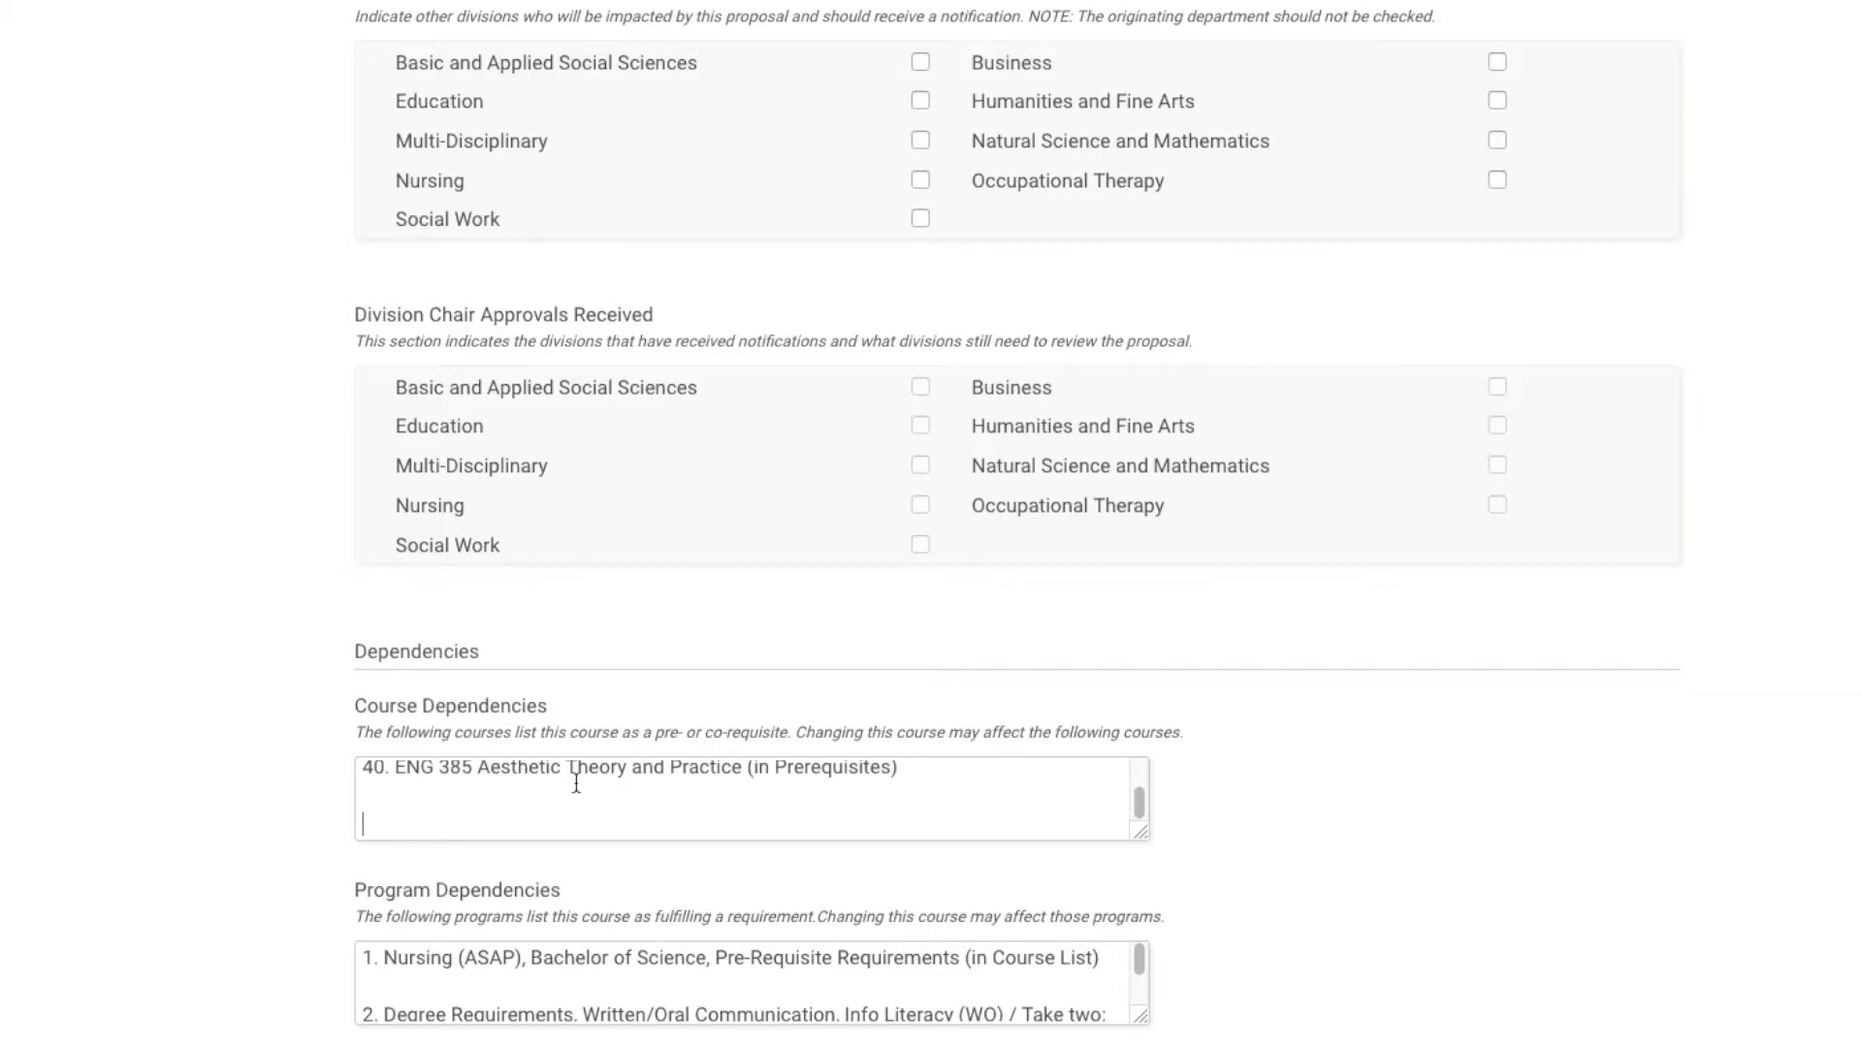
mouse_move(1141, 967)
mouse_down()
mouse_move(1140, 1003)
mouse_move(1141, 982)
mouse_up()
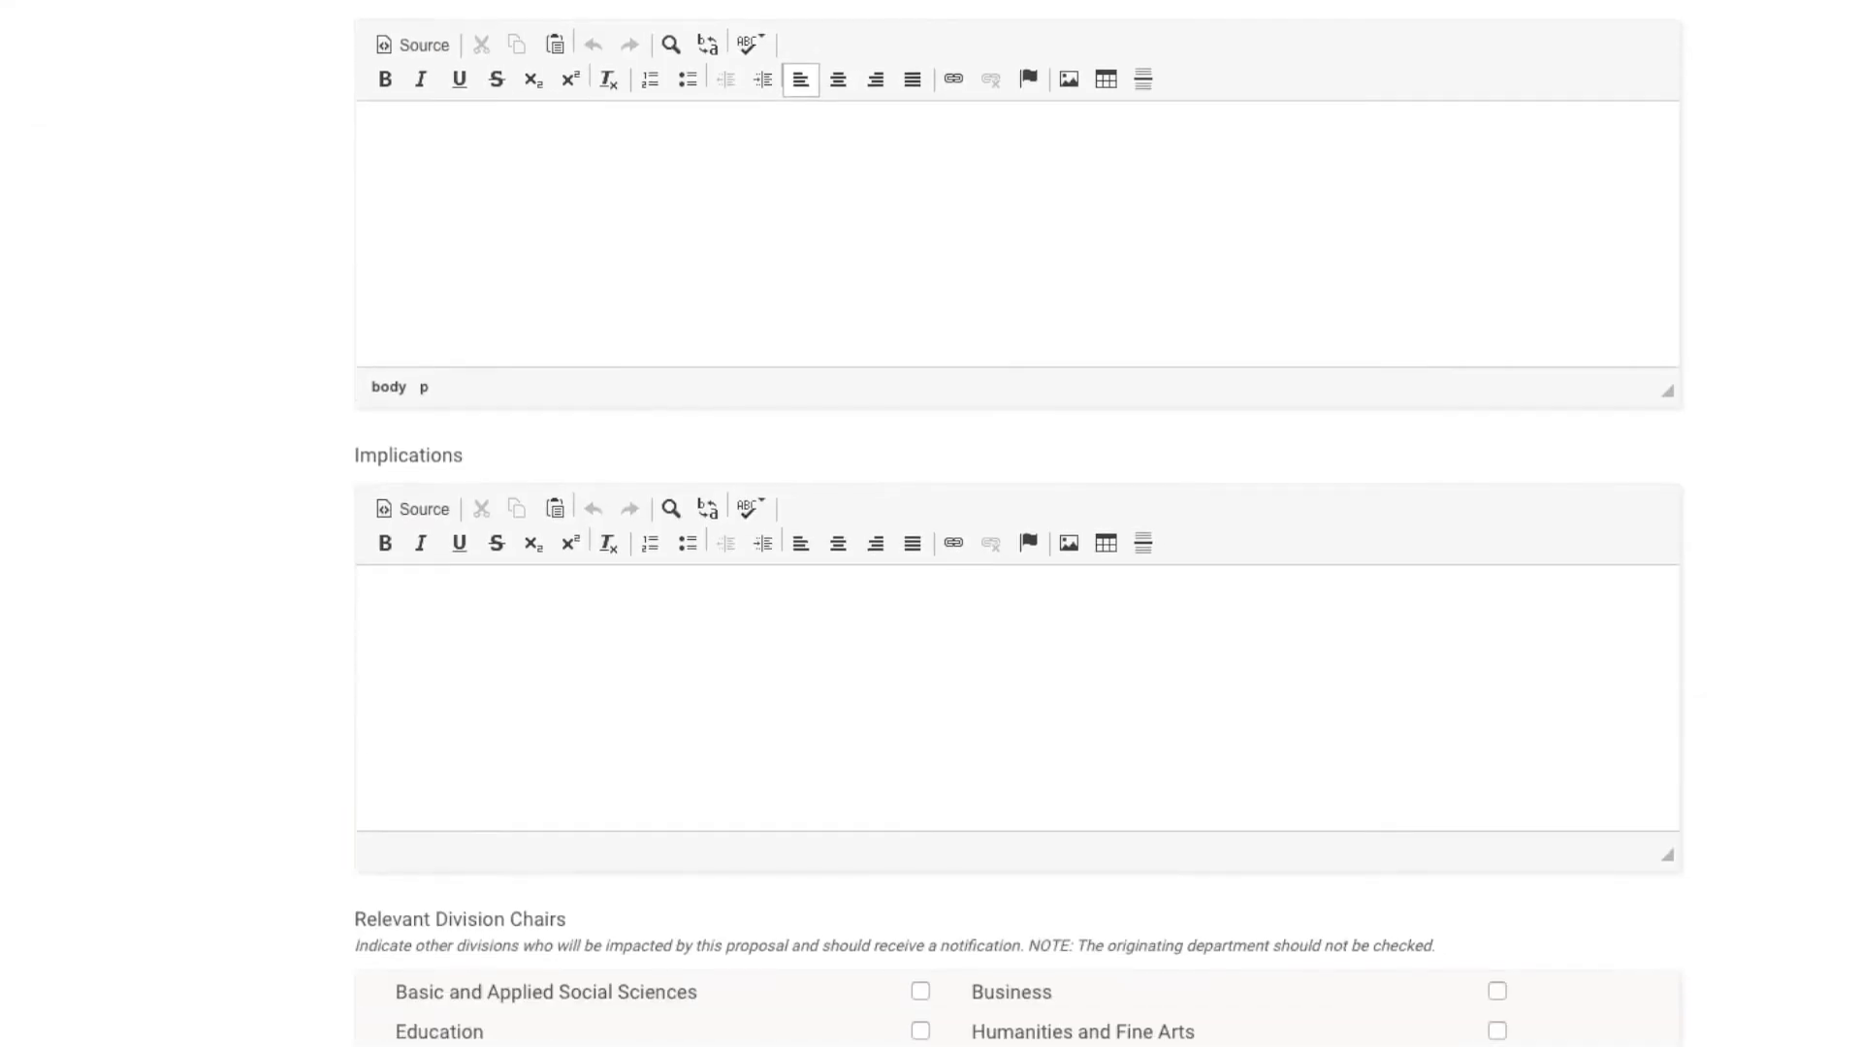
Tick Occupational Therapy under Relevant Division Chairs as an impacted division.
scroll(1018, 523, down, 6)
scroll(1018, 523, up, 1)
scroll(1018, 524, down, 1)
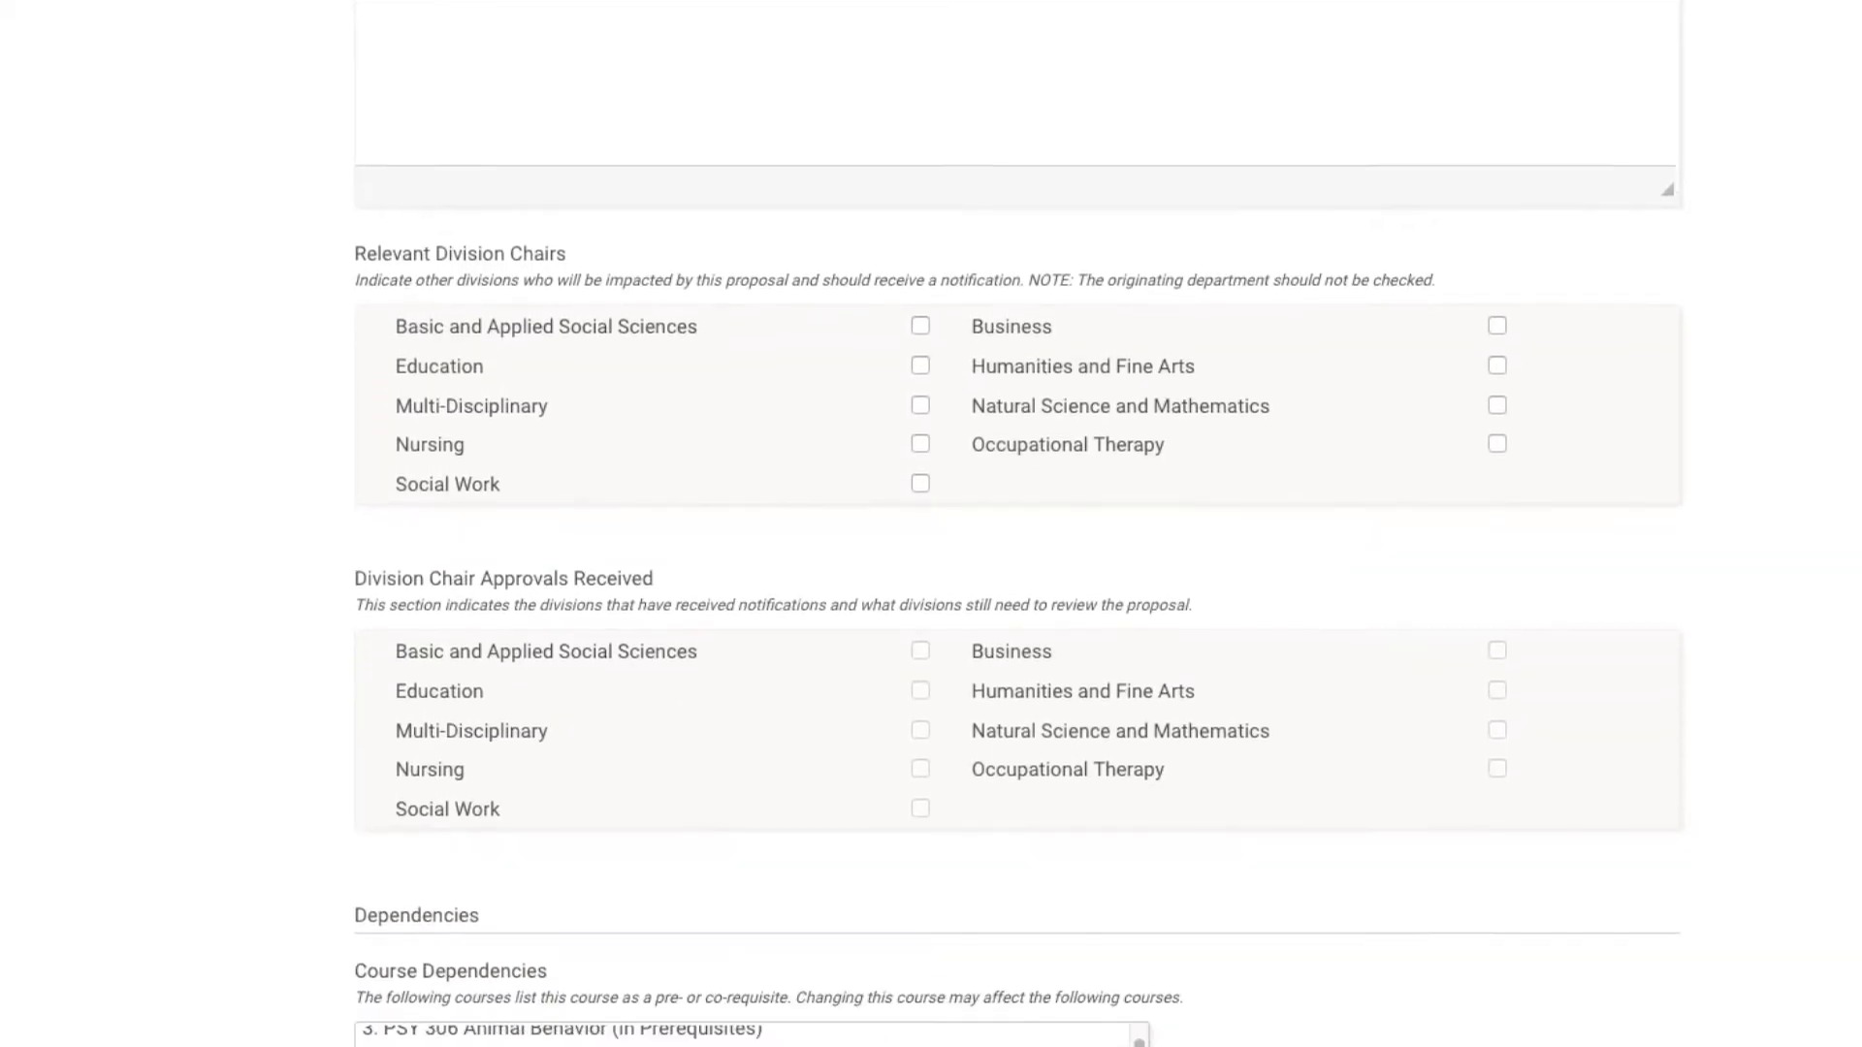
scroll(1018, 523, down, 3)
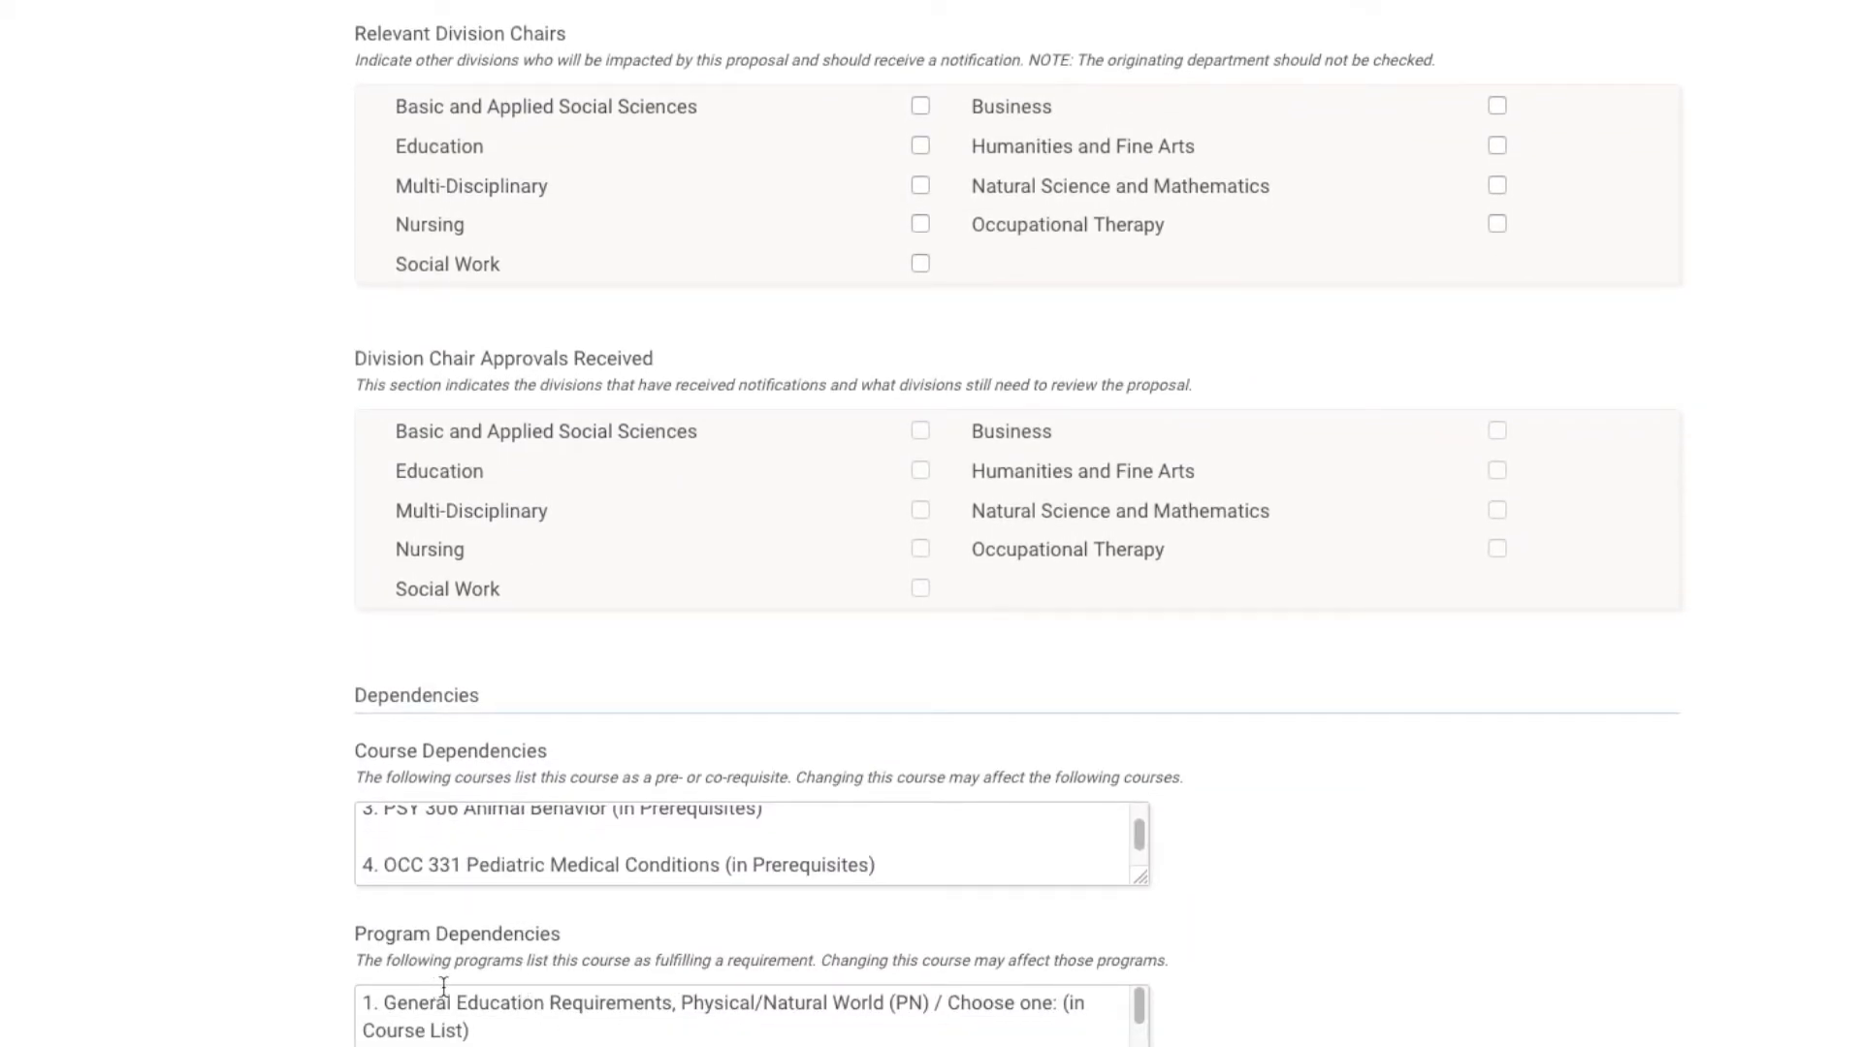
drag(1138, 837, 1138, 824)
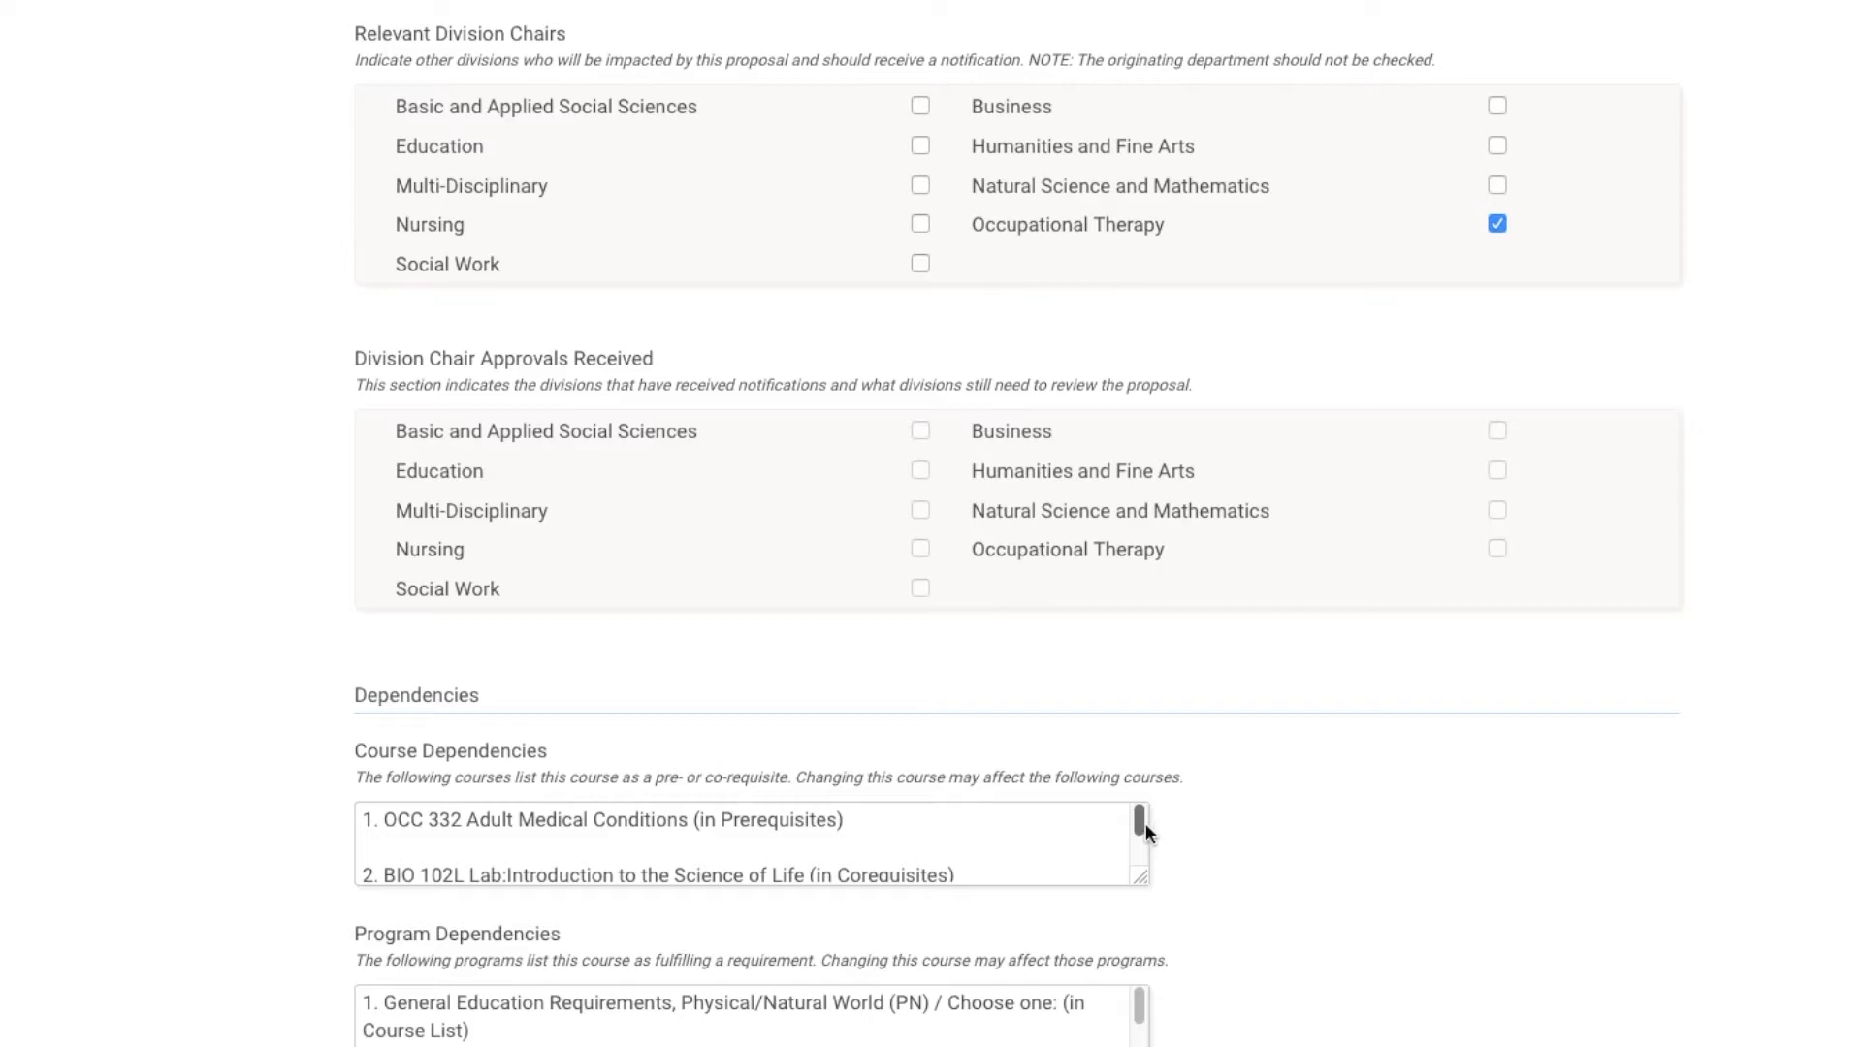
scroll(1144, 823, down, 2)
click(920, 107)
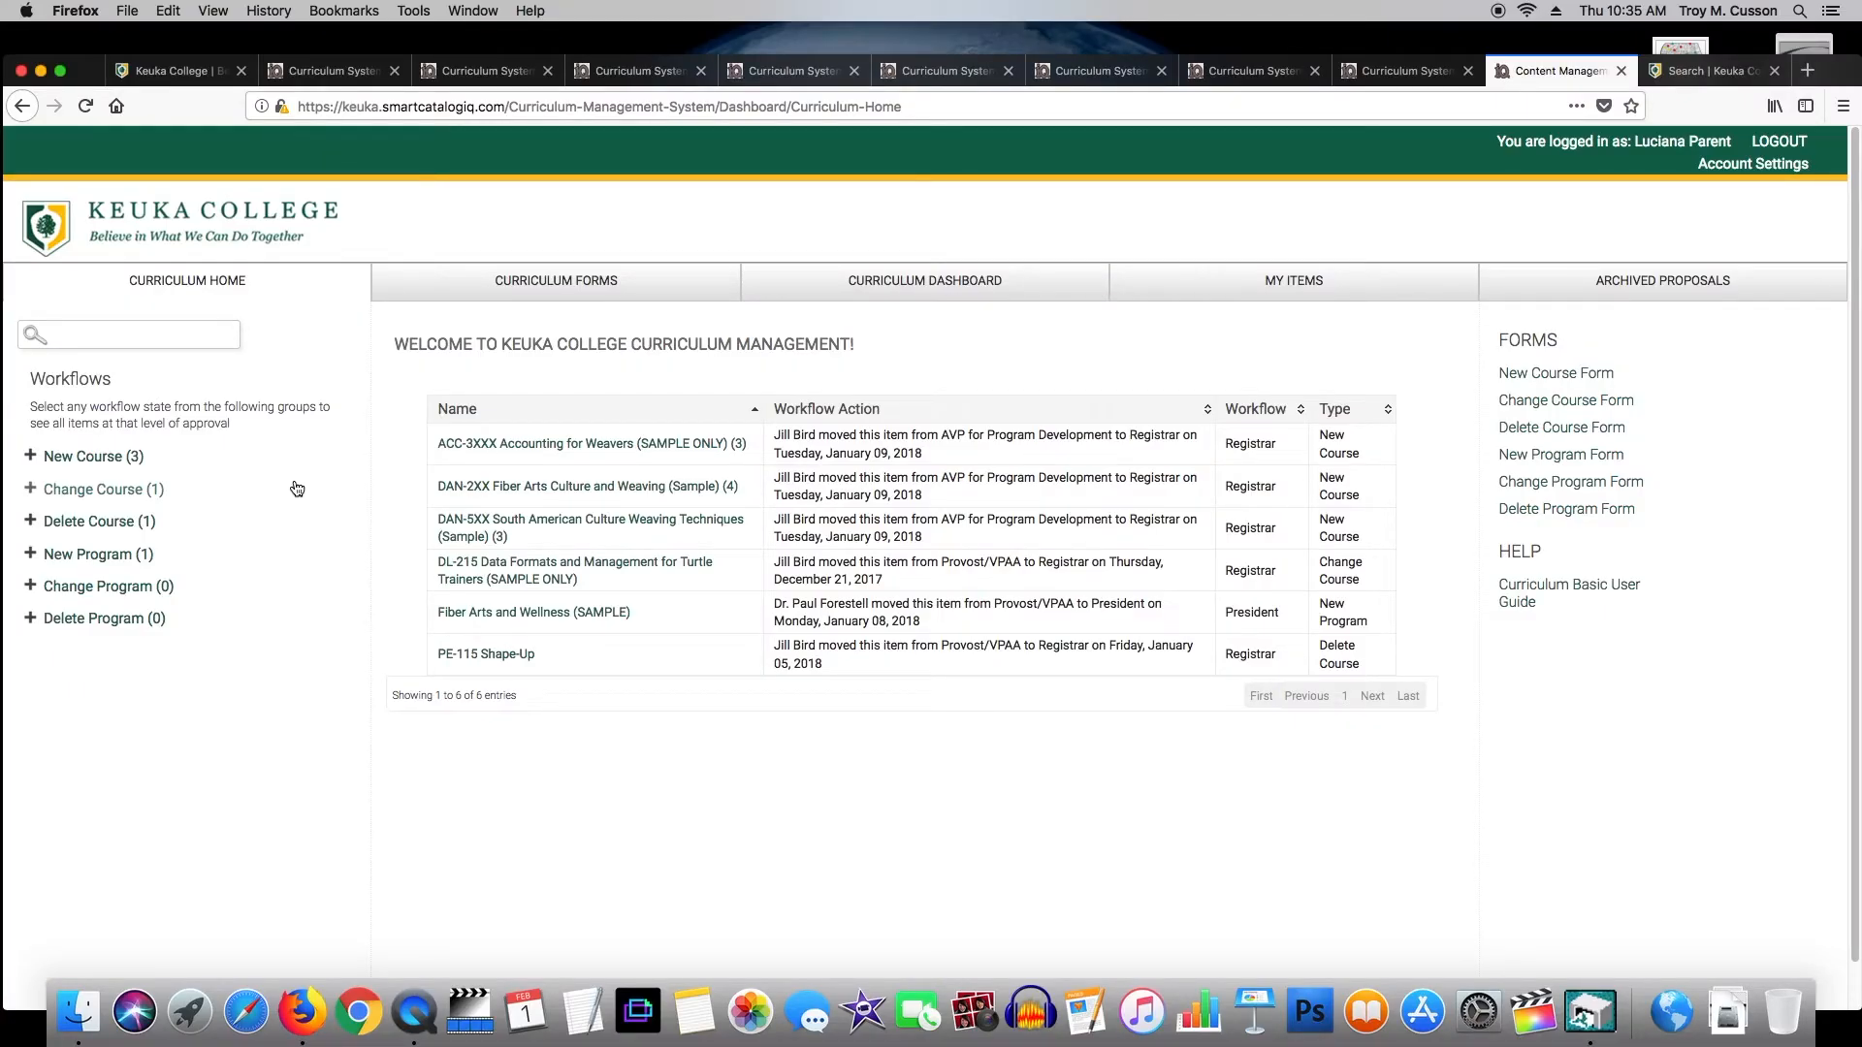
Expand New Course under Workflows, then view the Archived Proposals page.
click(109, 462)
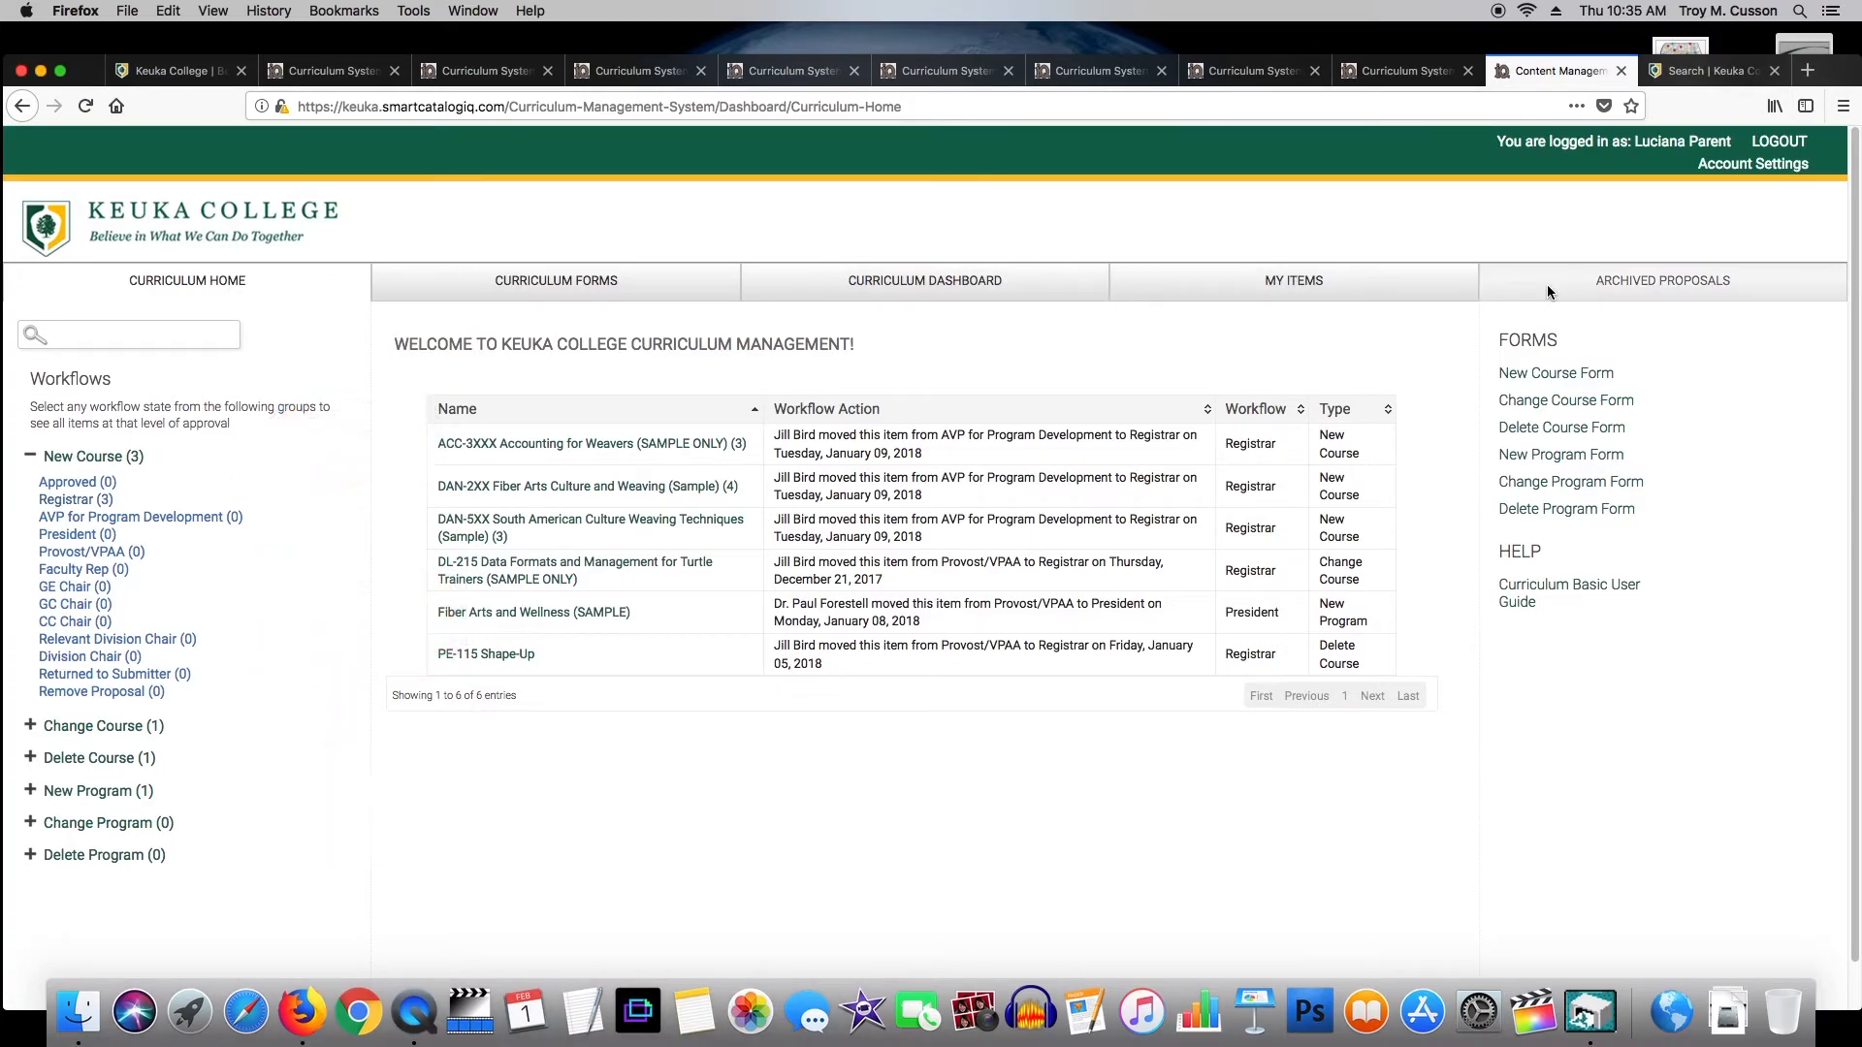
click(1580, 277)
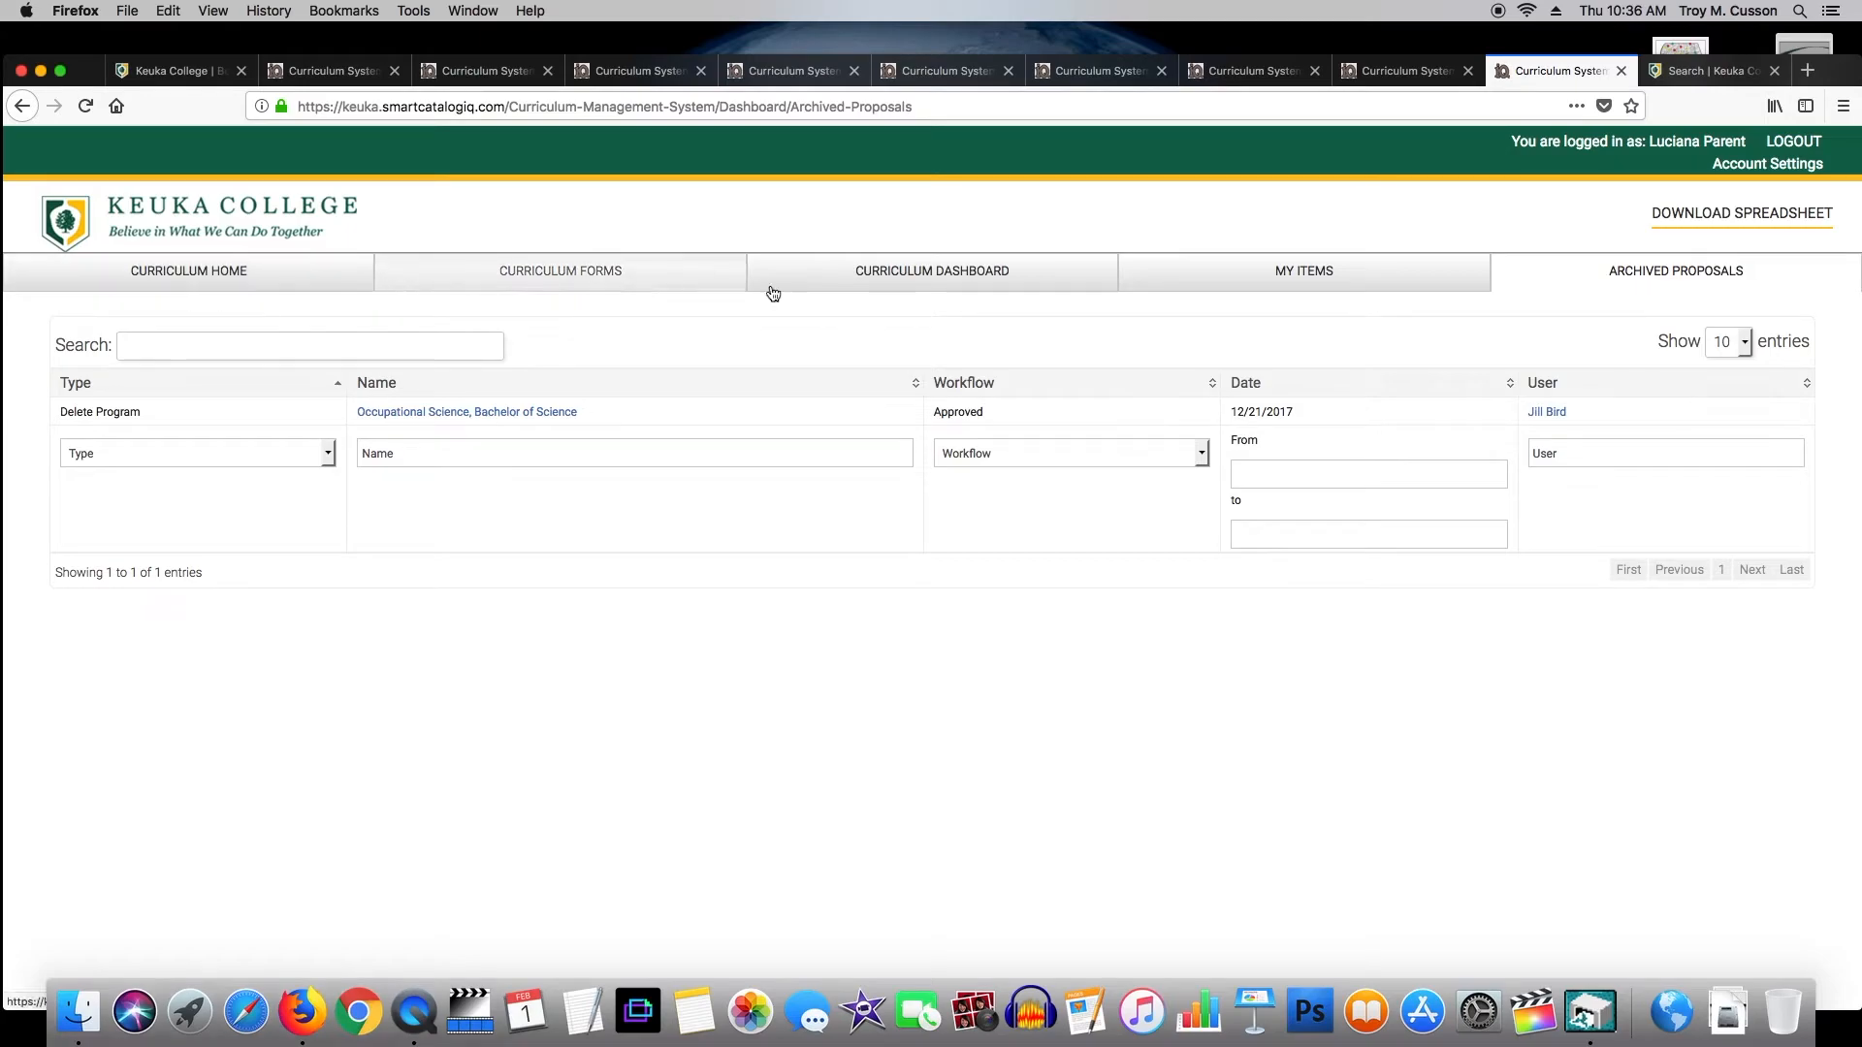
Go to the Curriculum Forms list to start a New Program Form.
click(641, 277)
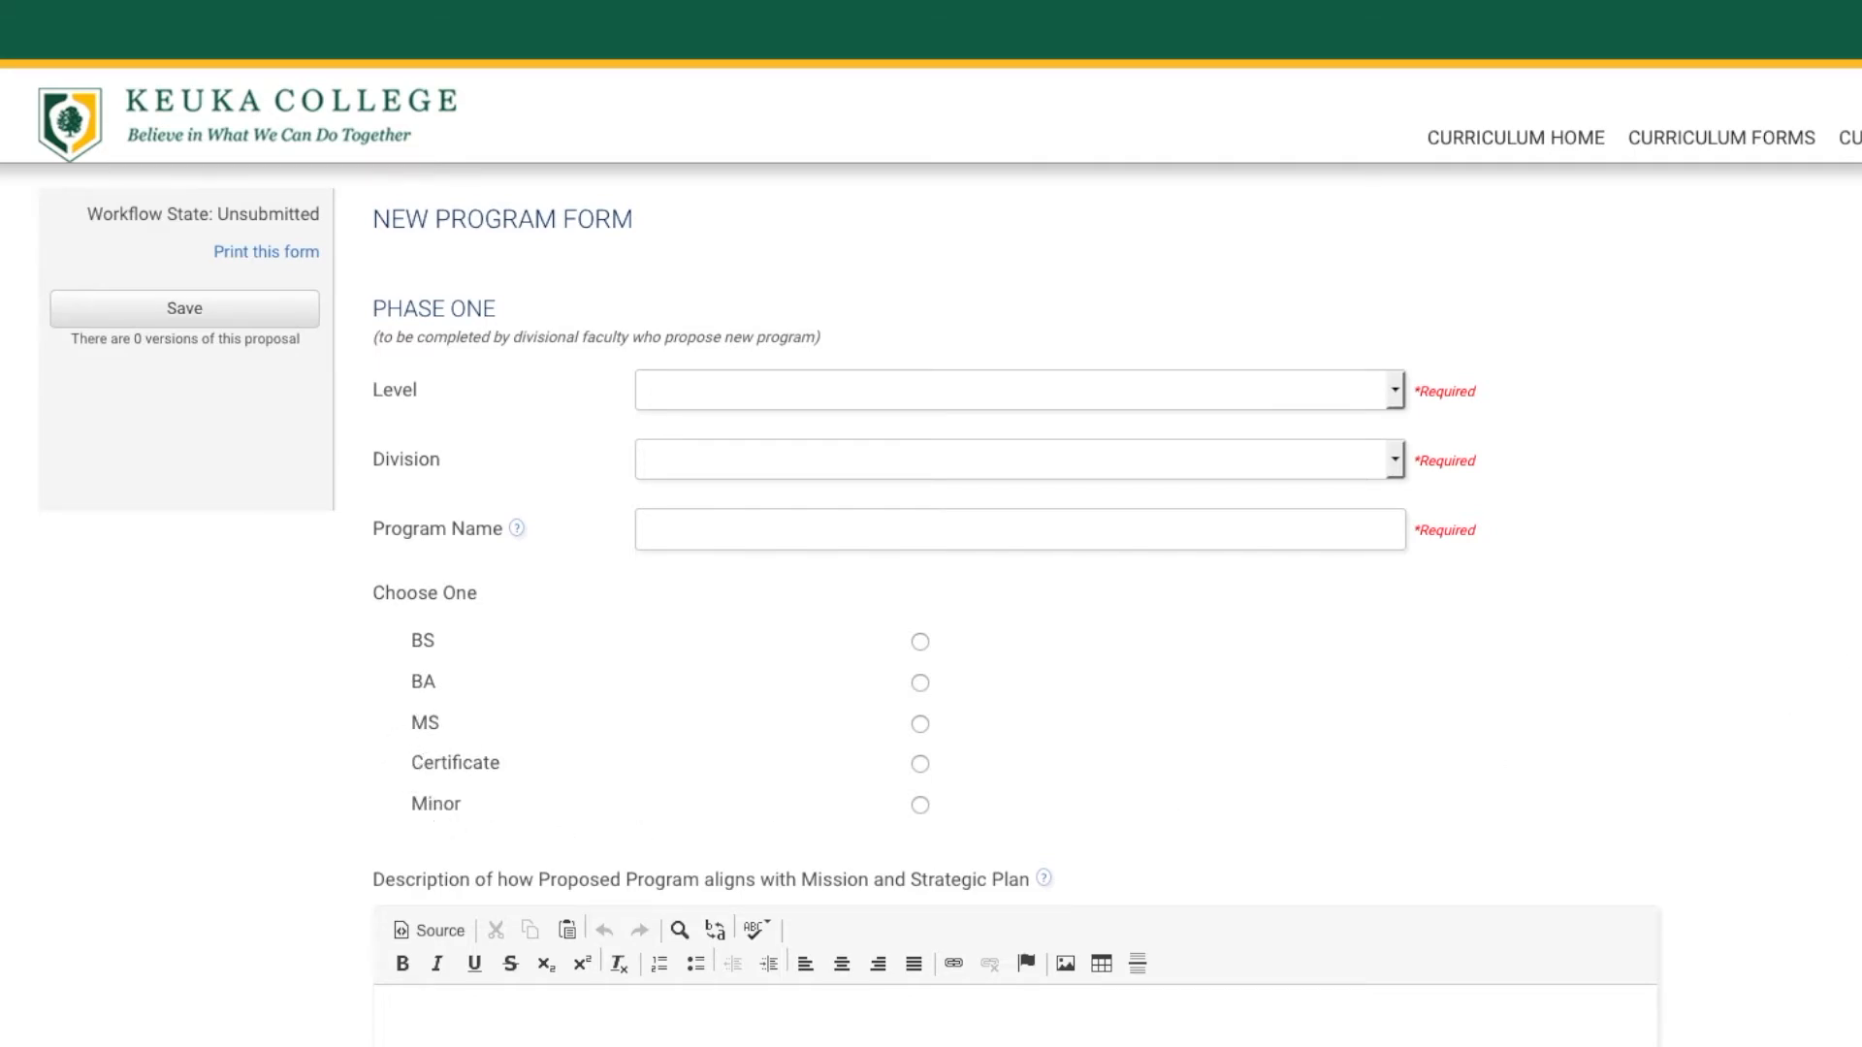
scroll(930, 524, down, 10)
scroll(931, 524, down, 9)
scroll(504, 204, down, 3)
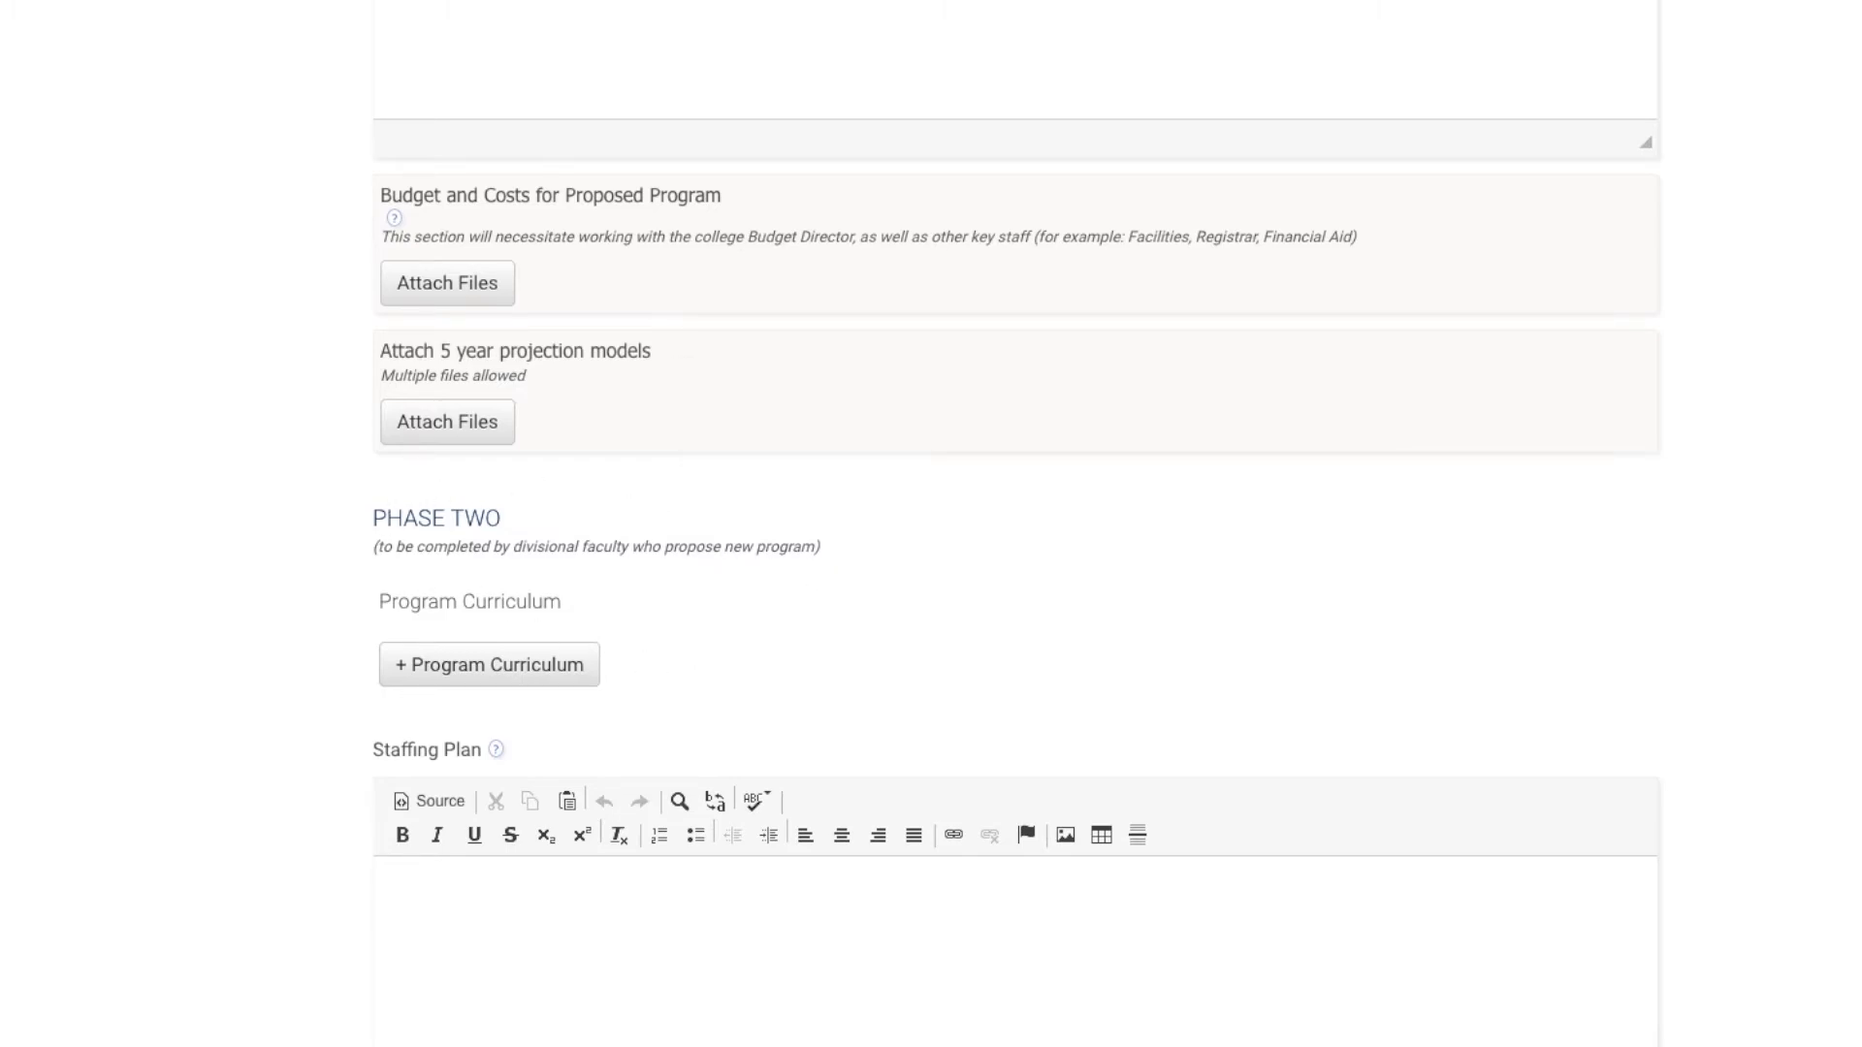
scroll(1015, 524, down, 12)
scroll(1015, 524, down, 4)
scroll(1015, 523, up, 10)
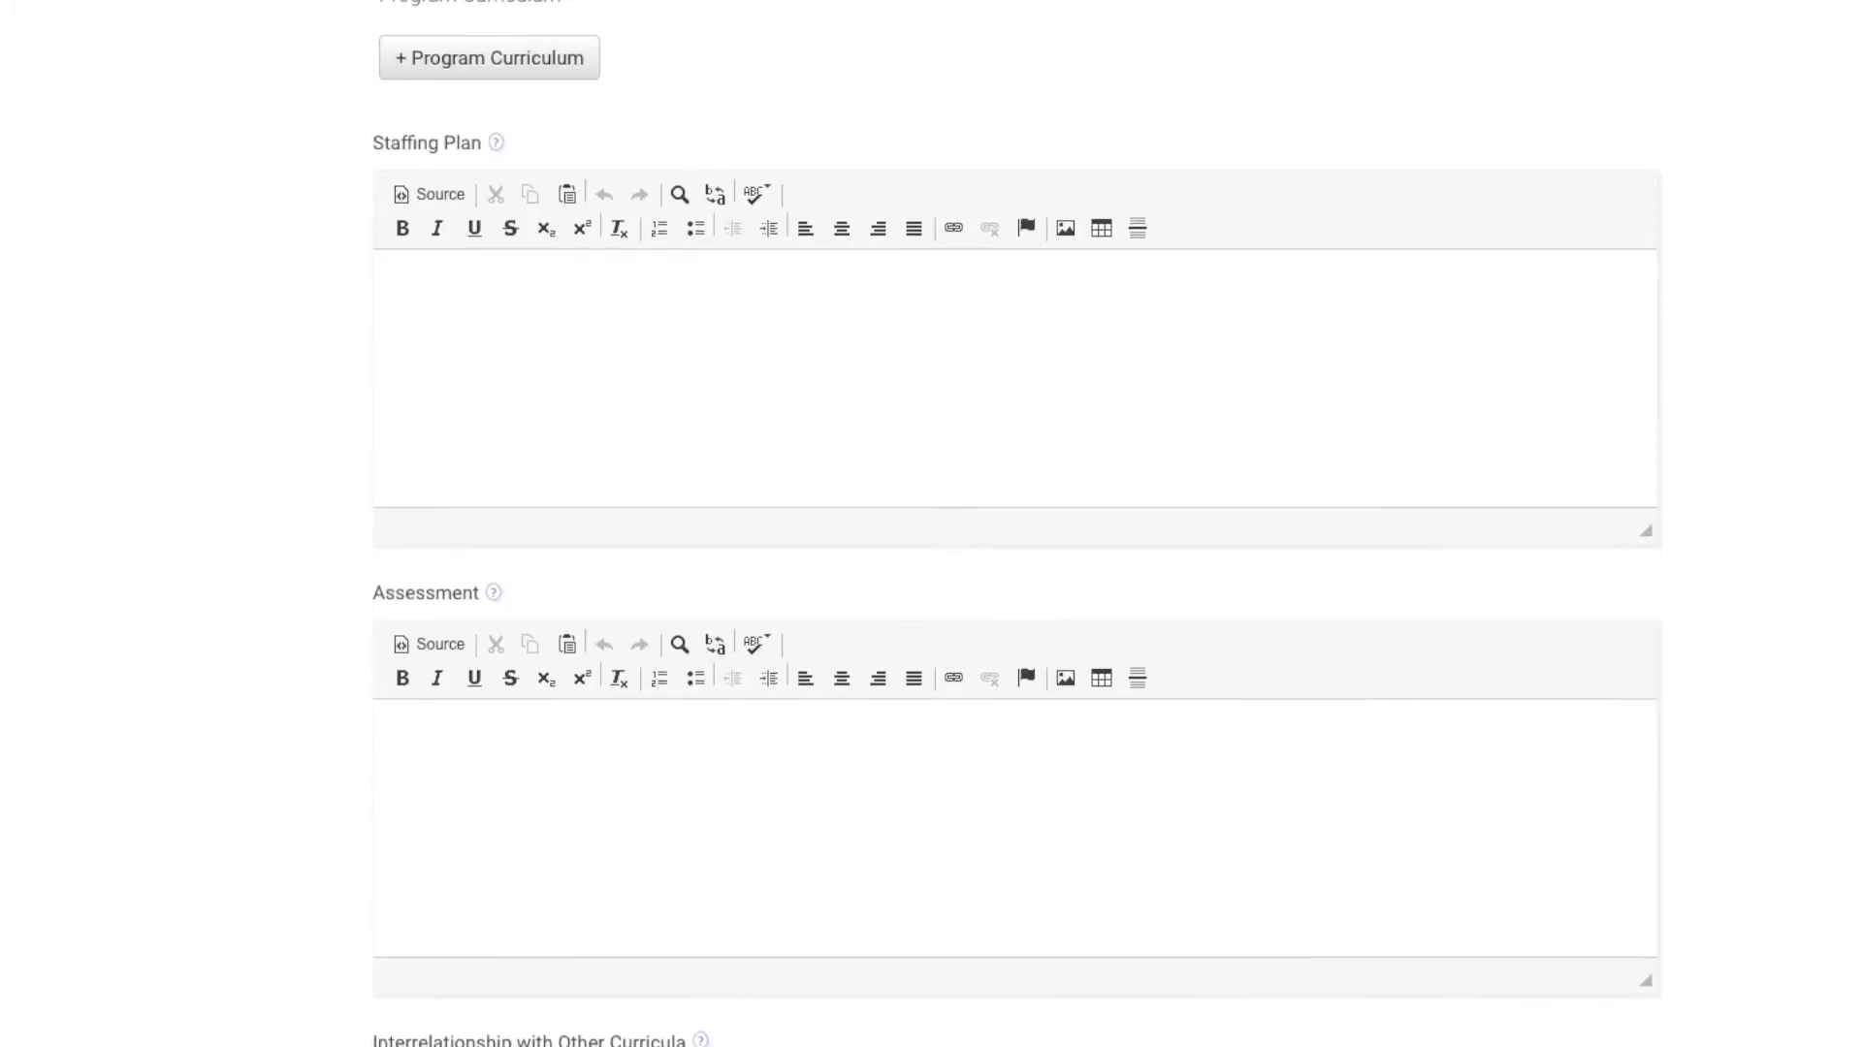
scroll(529, 271, up, 15)
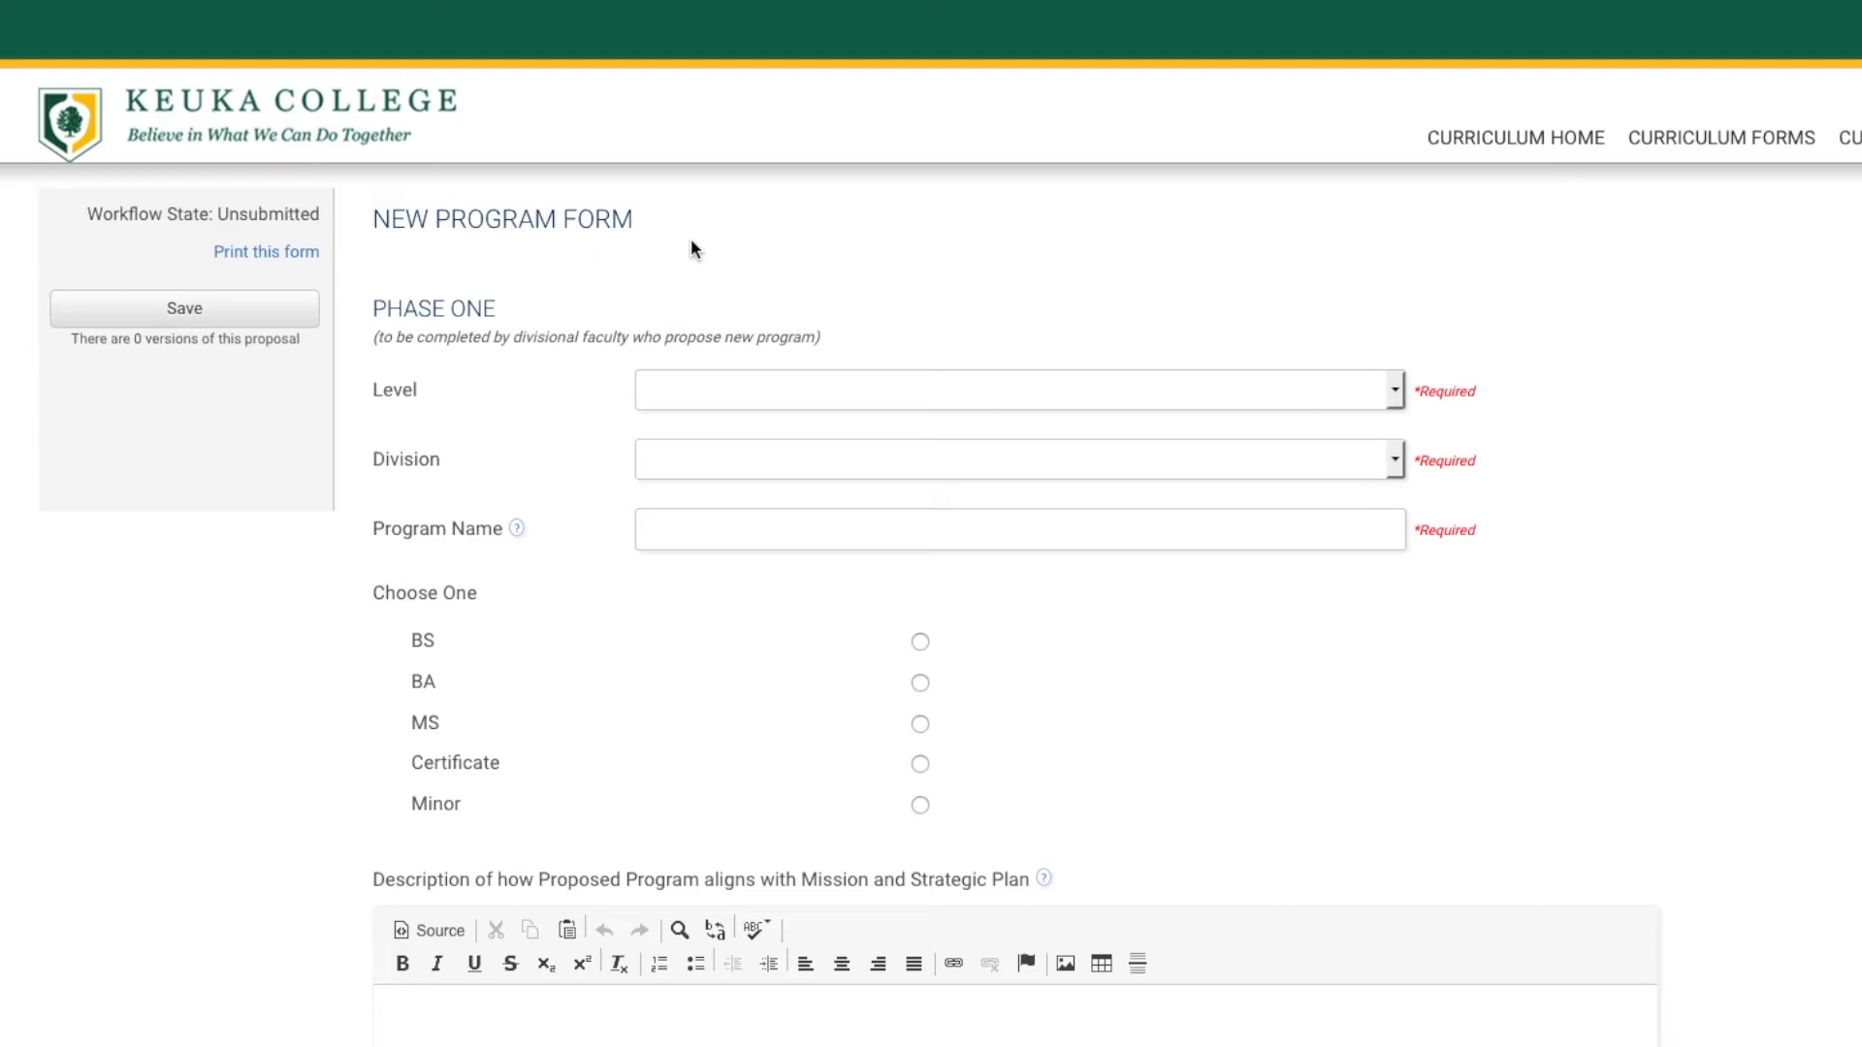
Start a Change Program Form and choose the Natural Sciences and Mathematics division.
click(1721, 143)
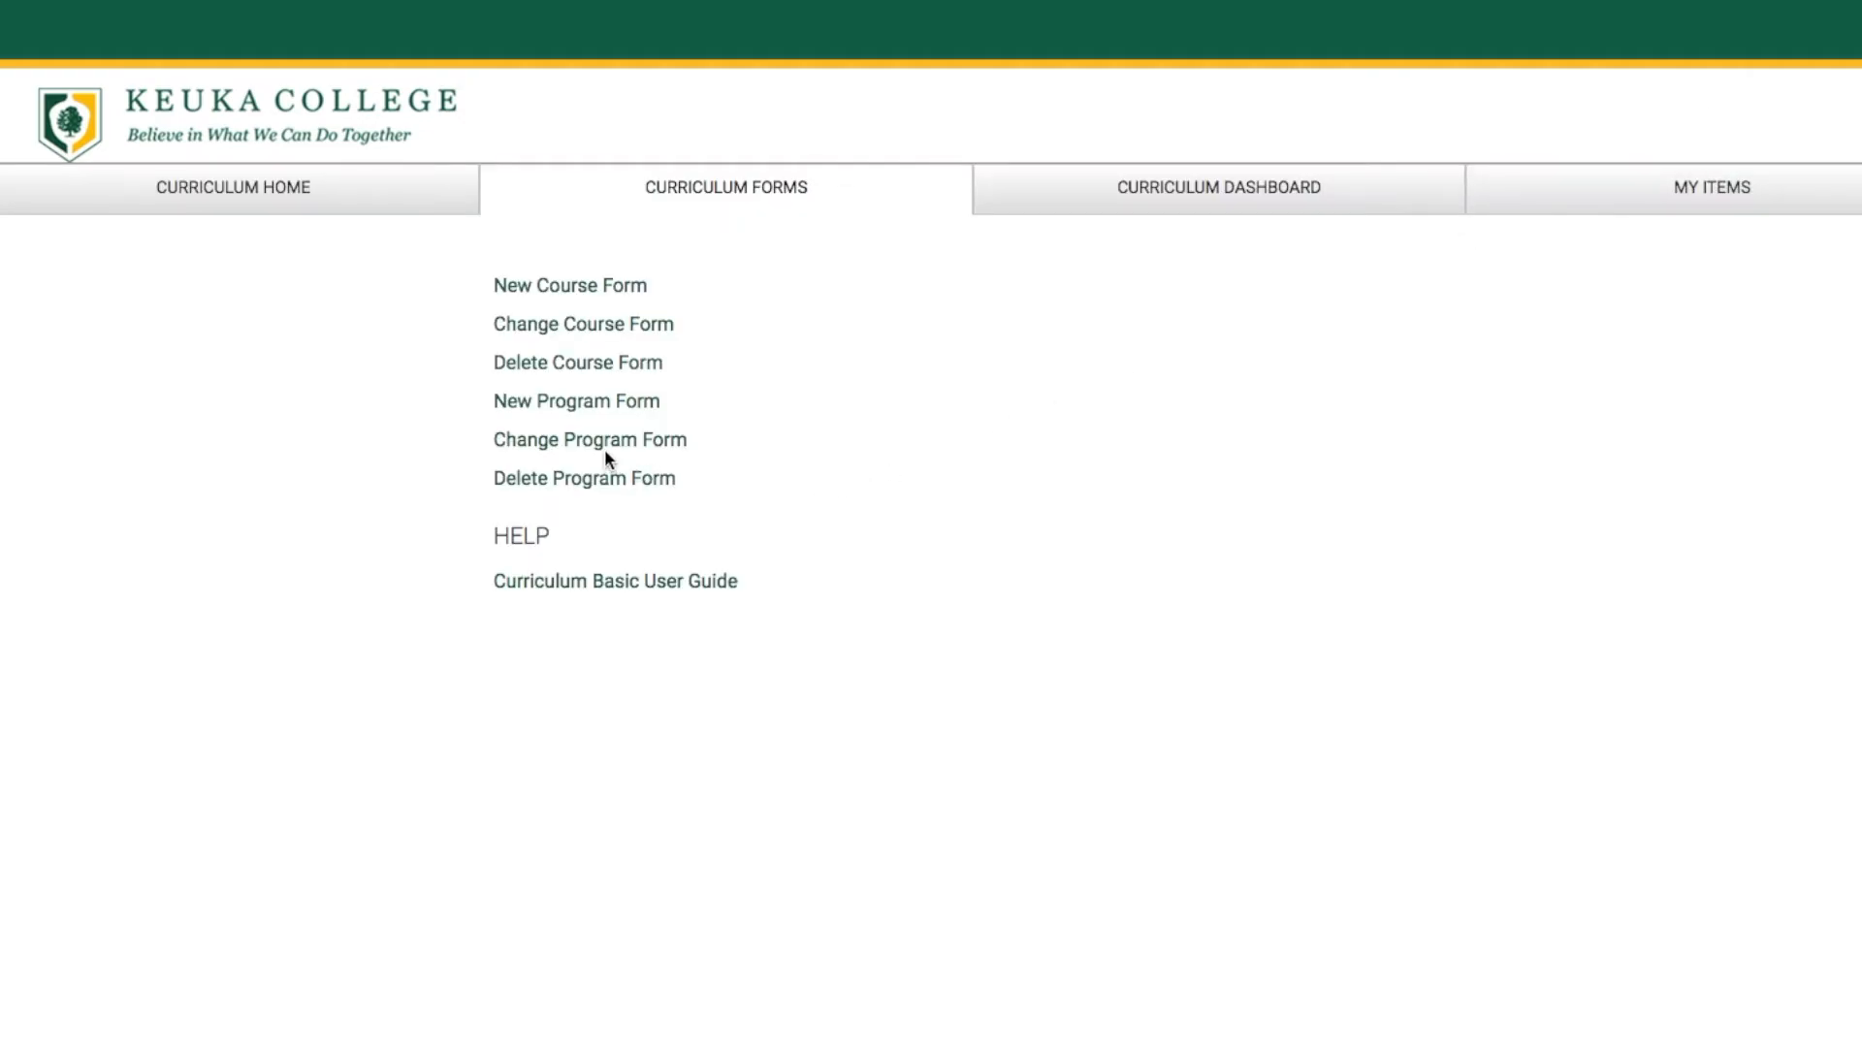
click(610, 448)
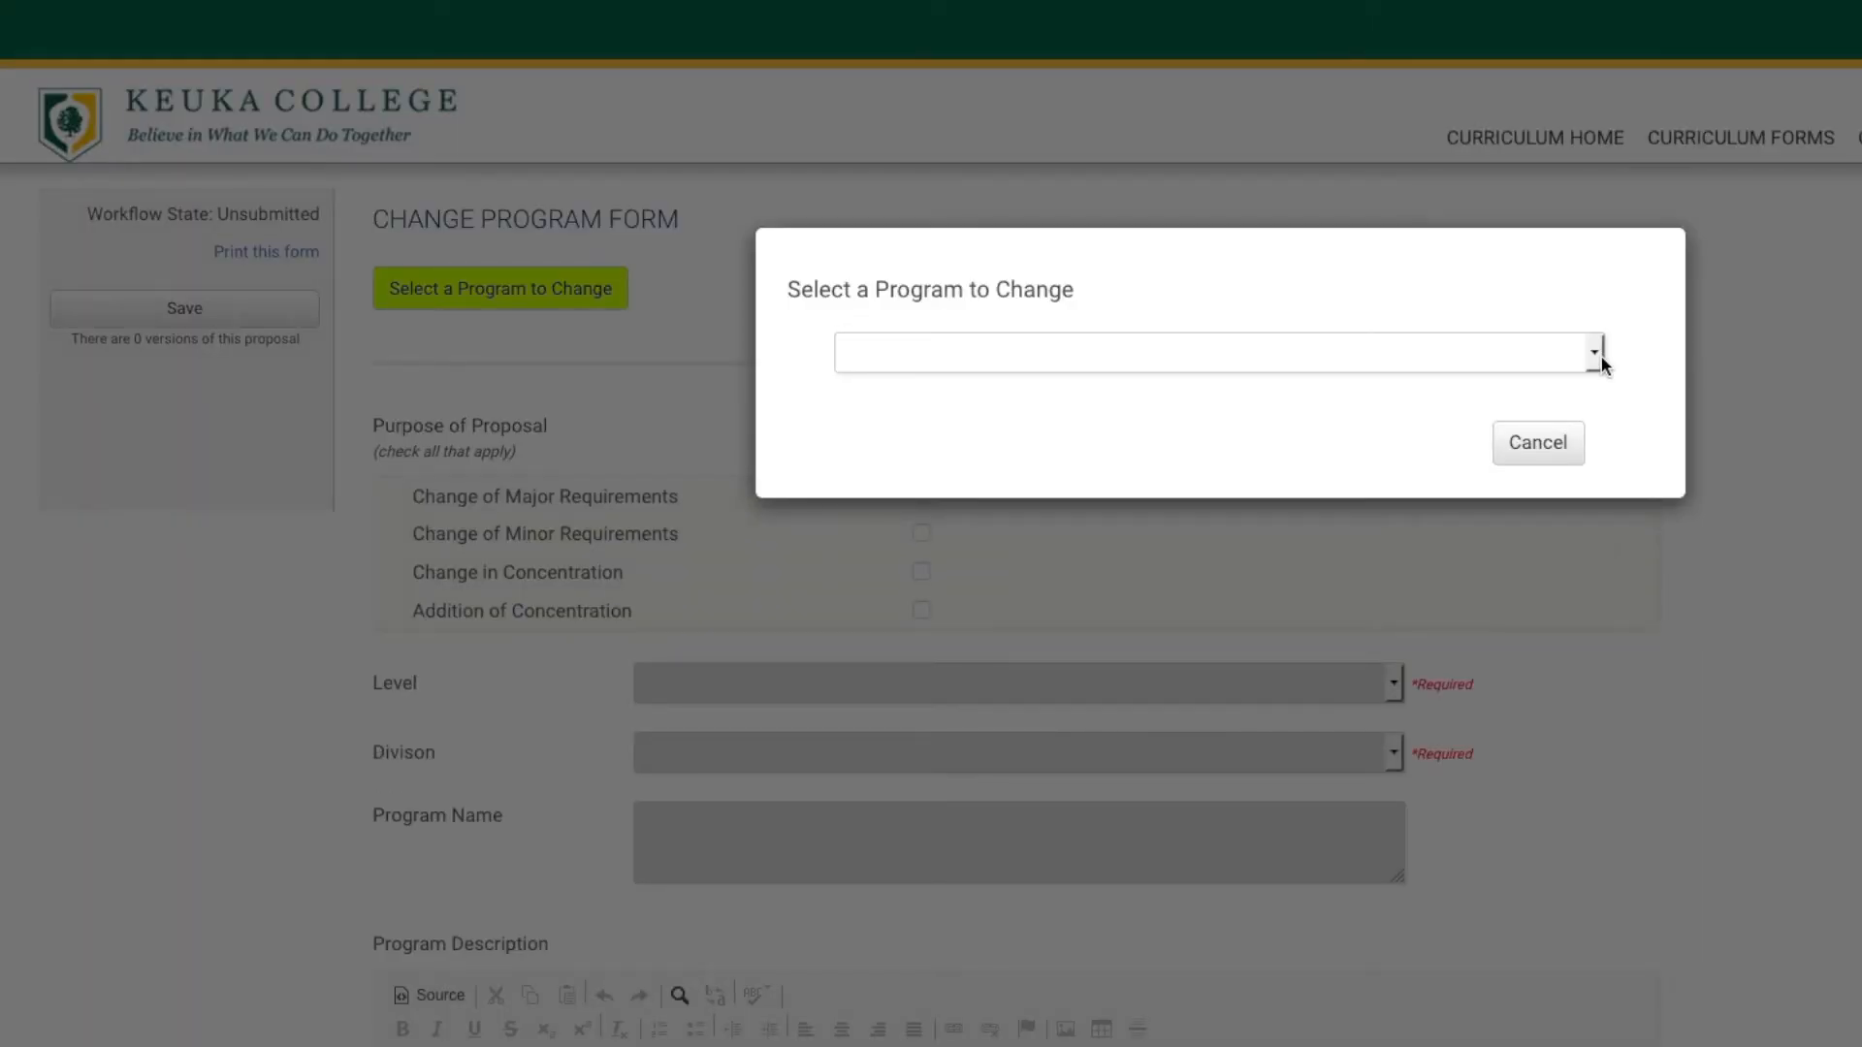
click(1595, 356)
click(1598, 357)
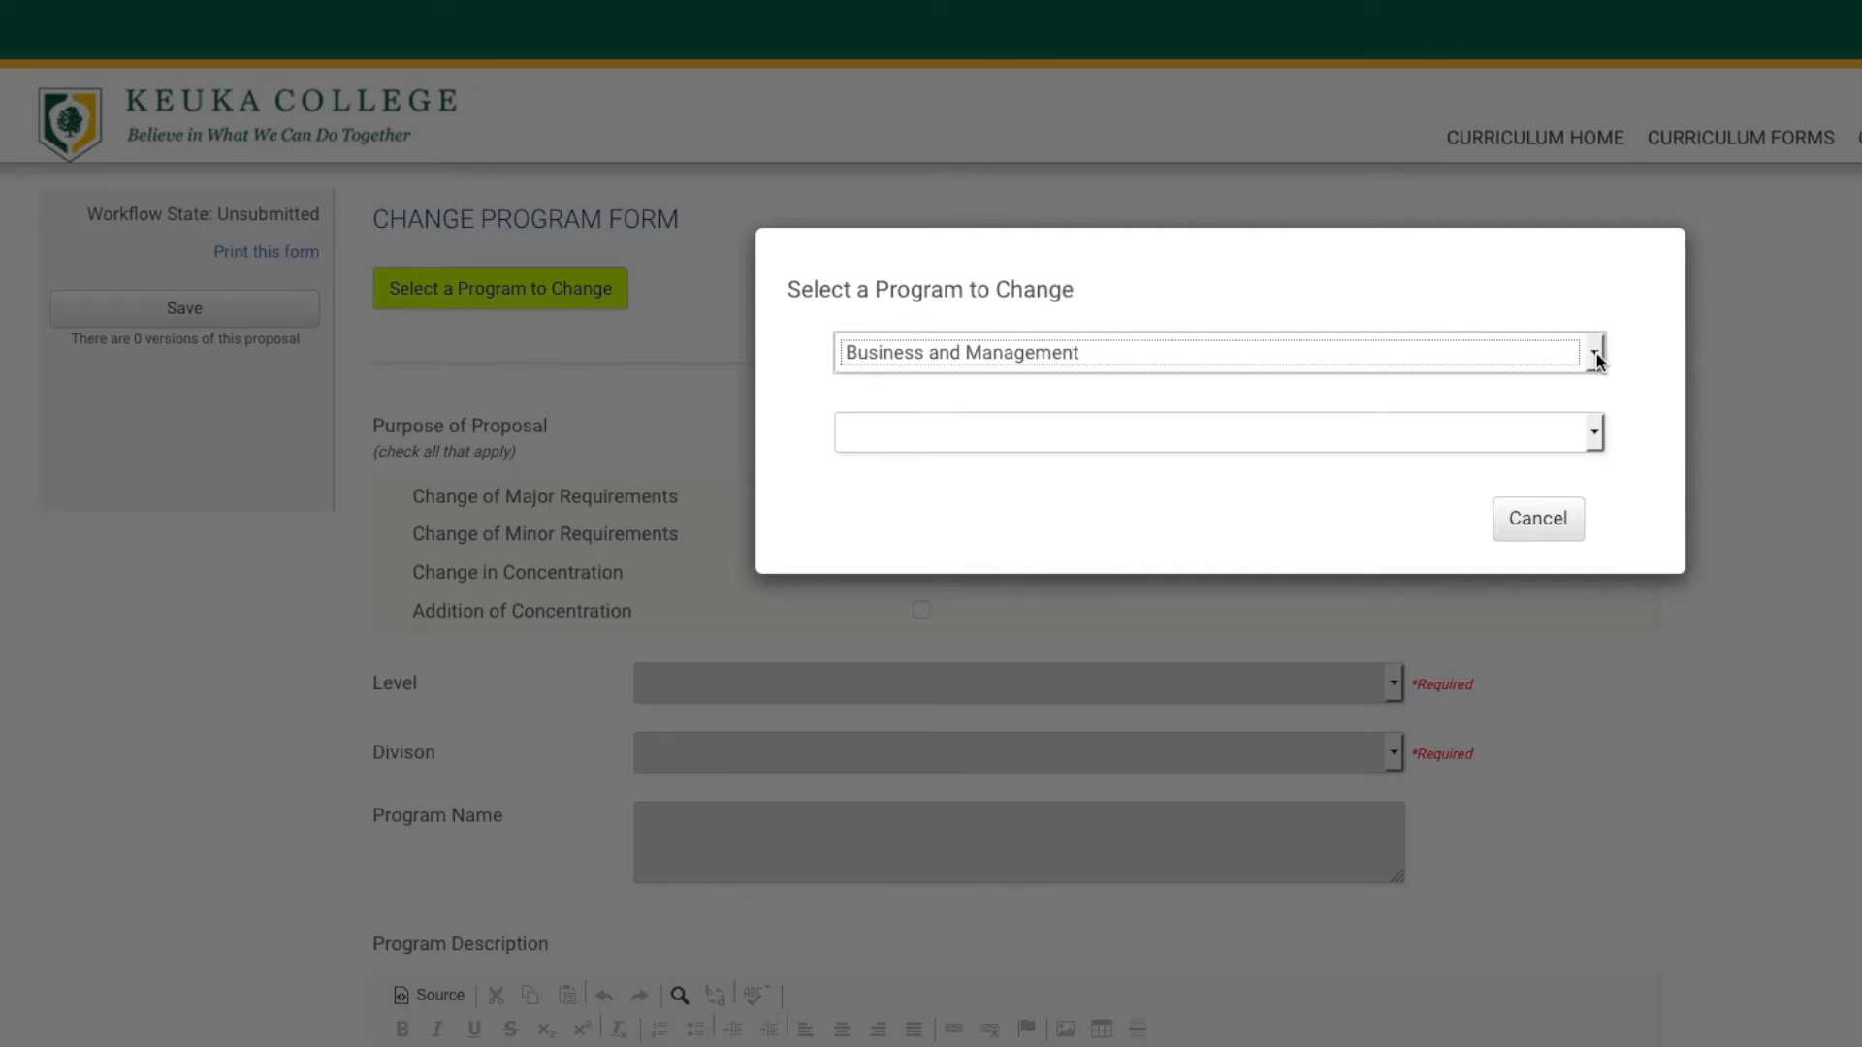
click(1597, 357)
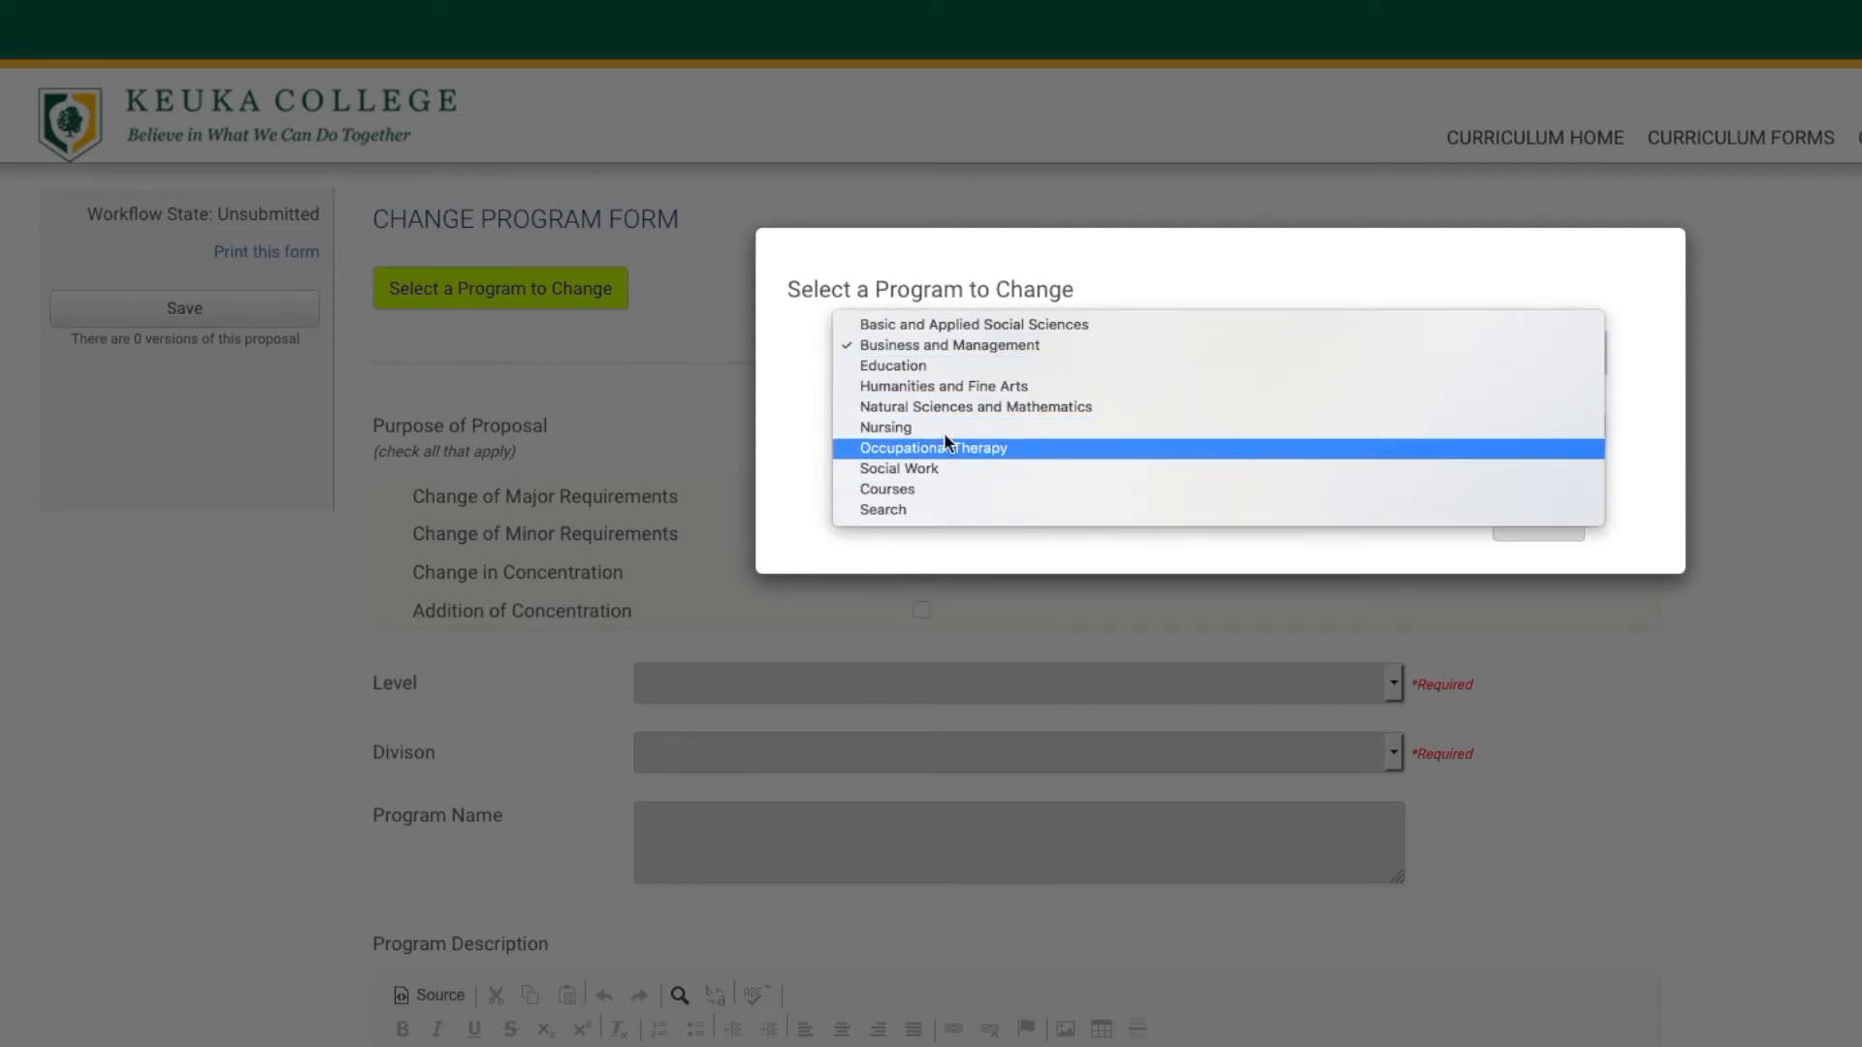
click(952, 407)
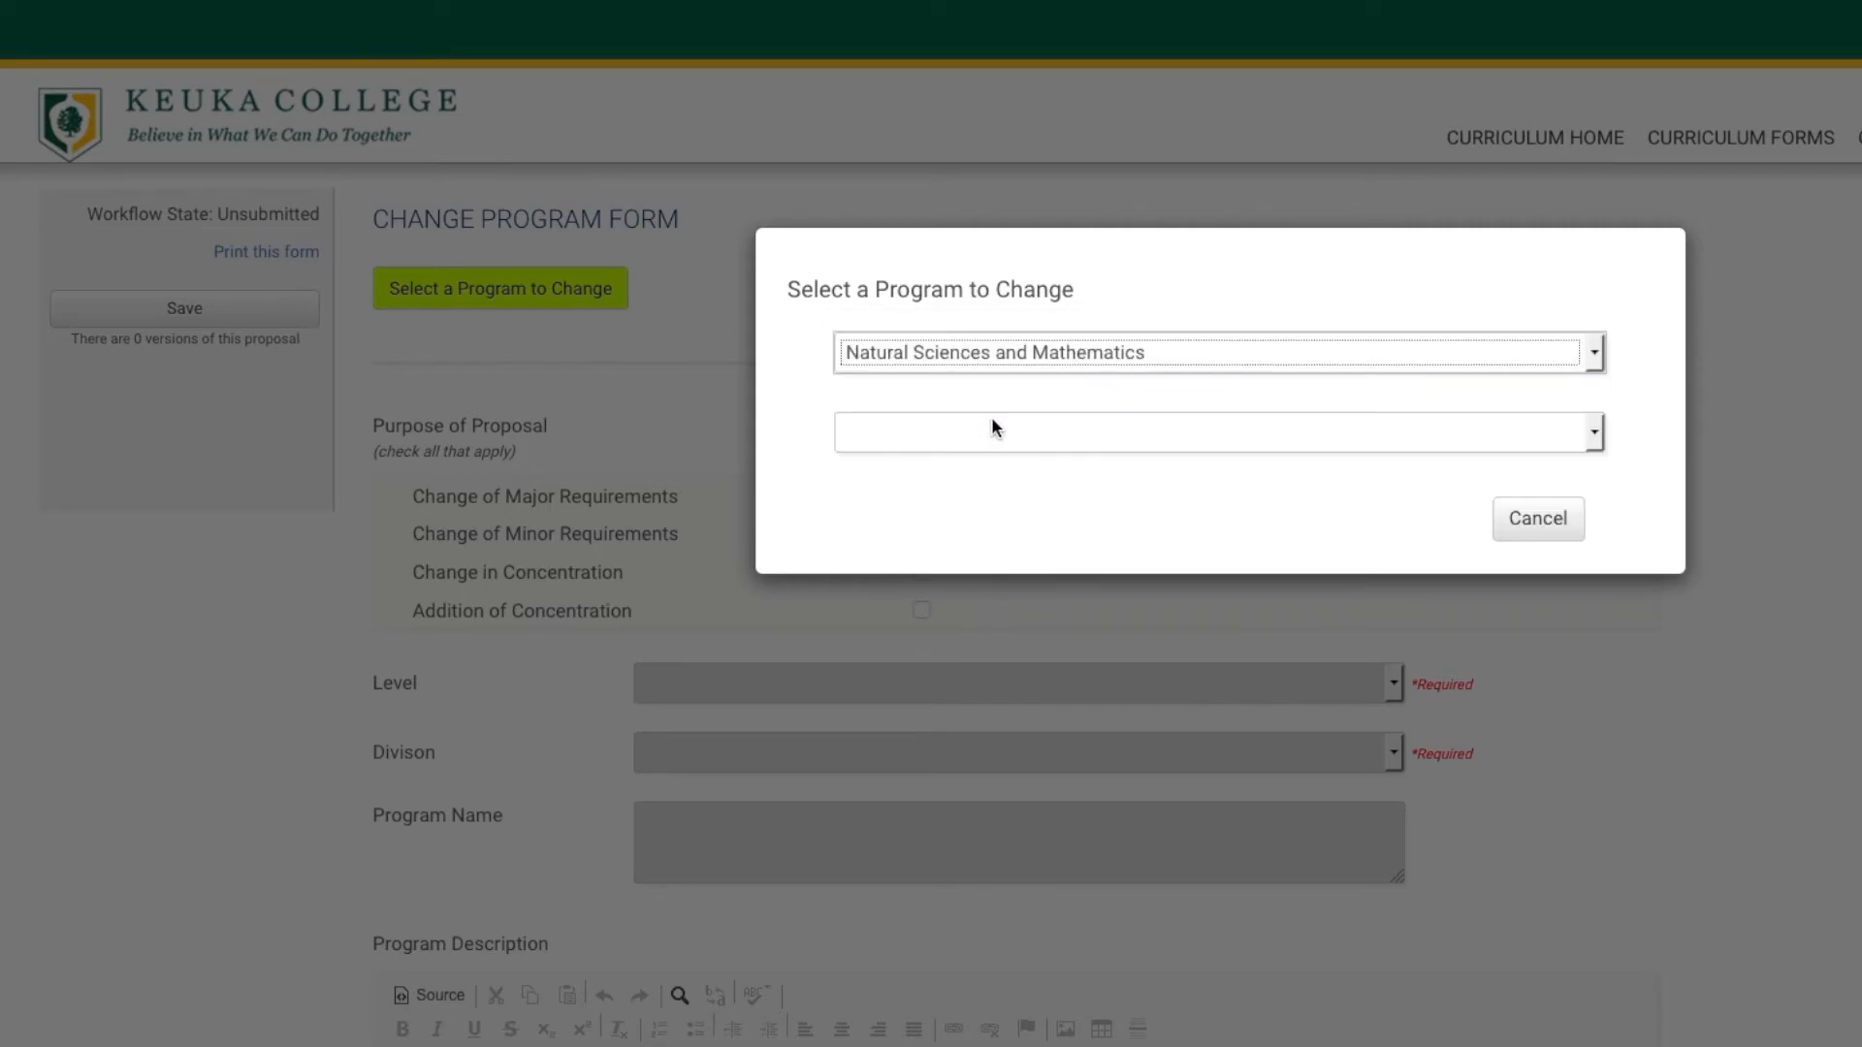
Load Environmental Science, Bachelor of Science into the program change form.
click(1595, 433)
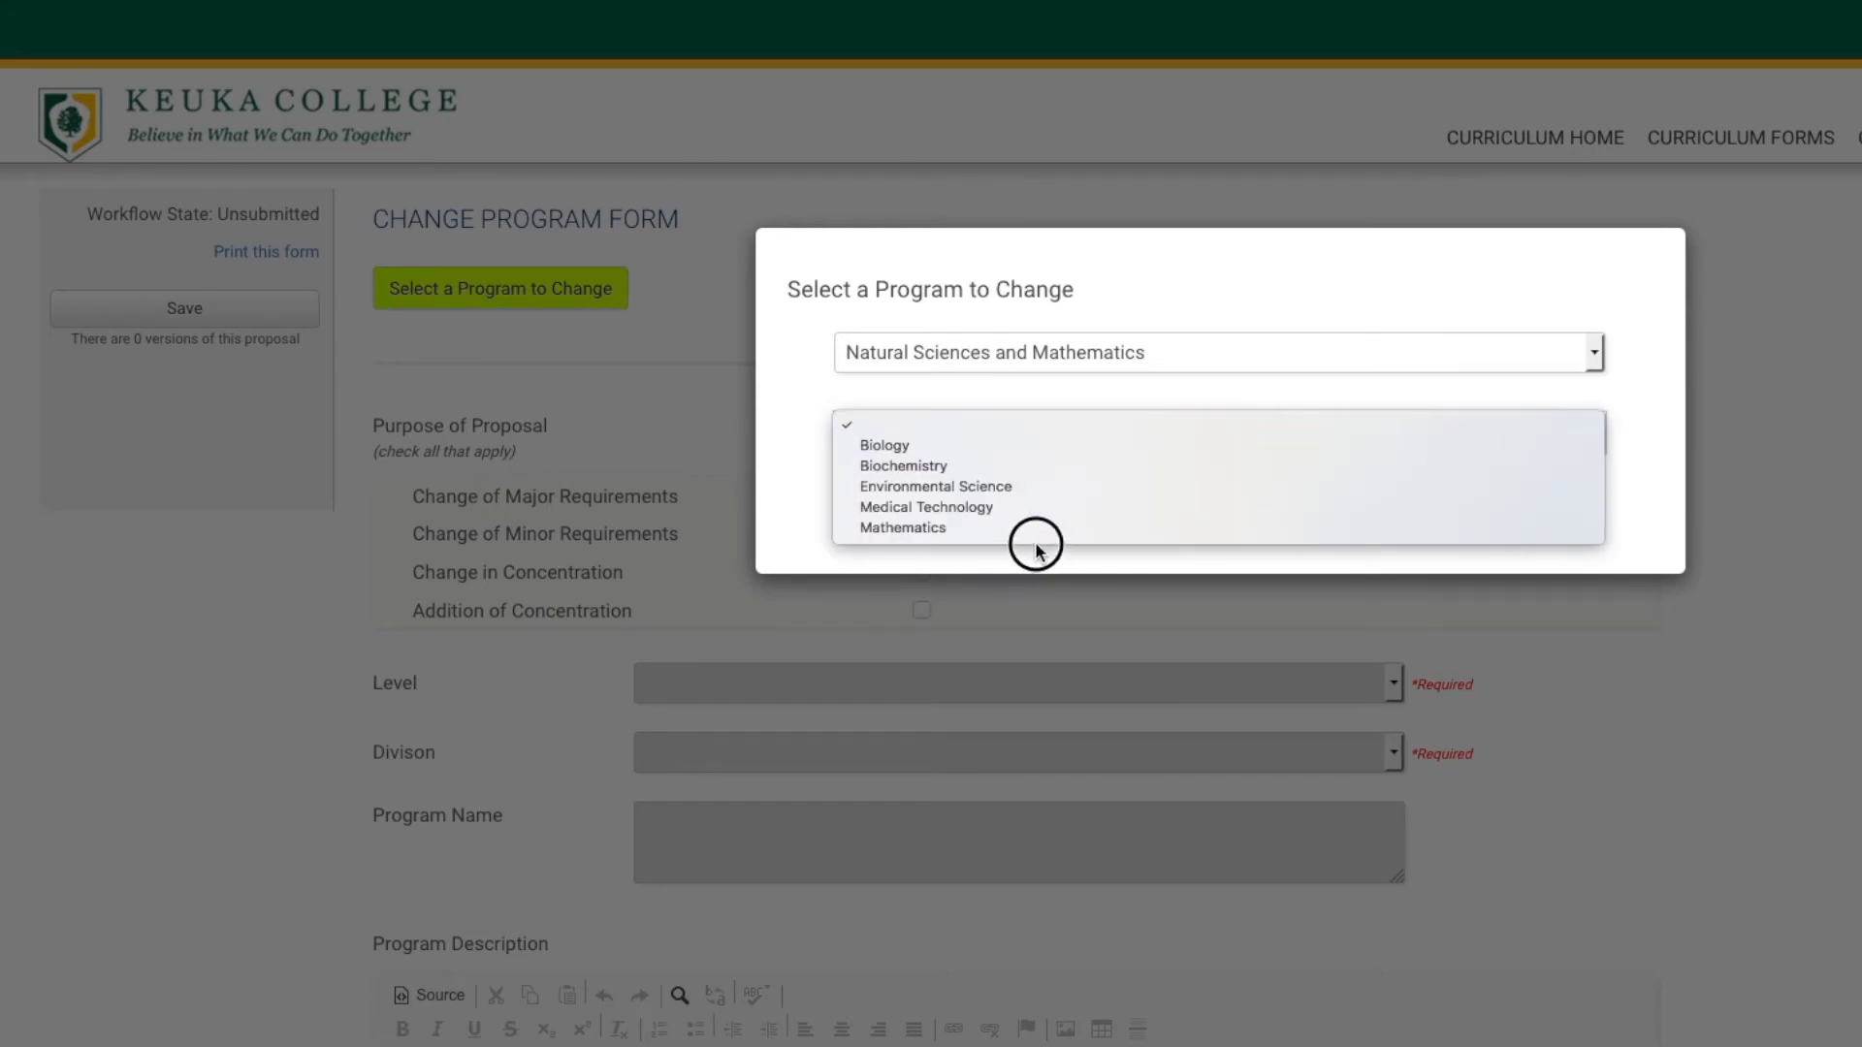
click(993, 490)
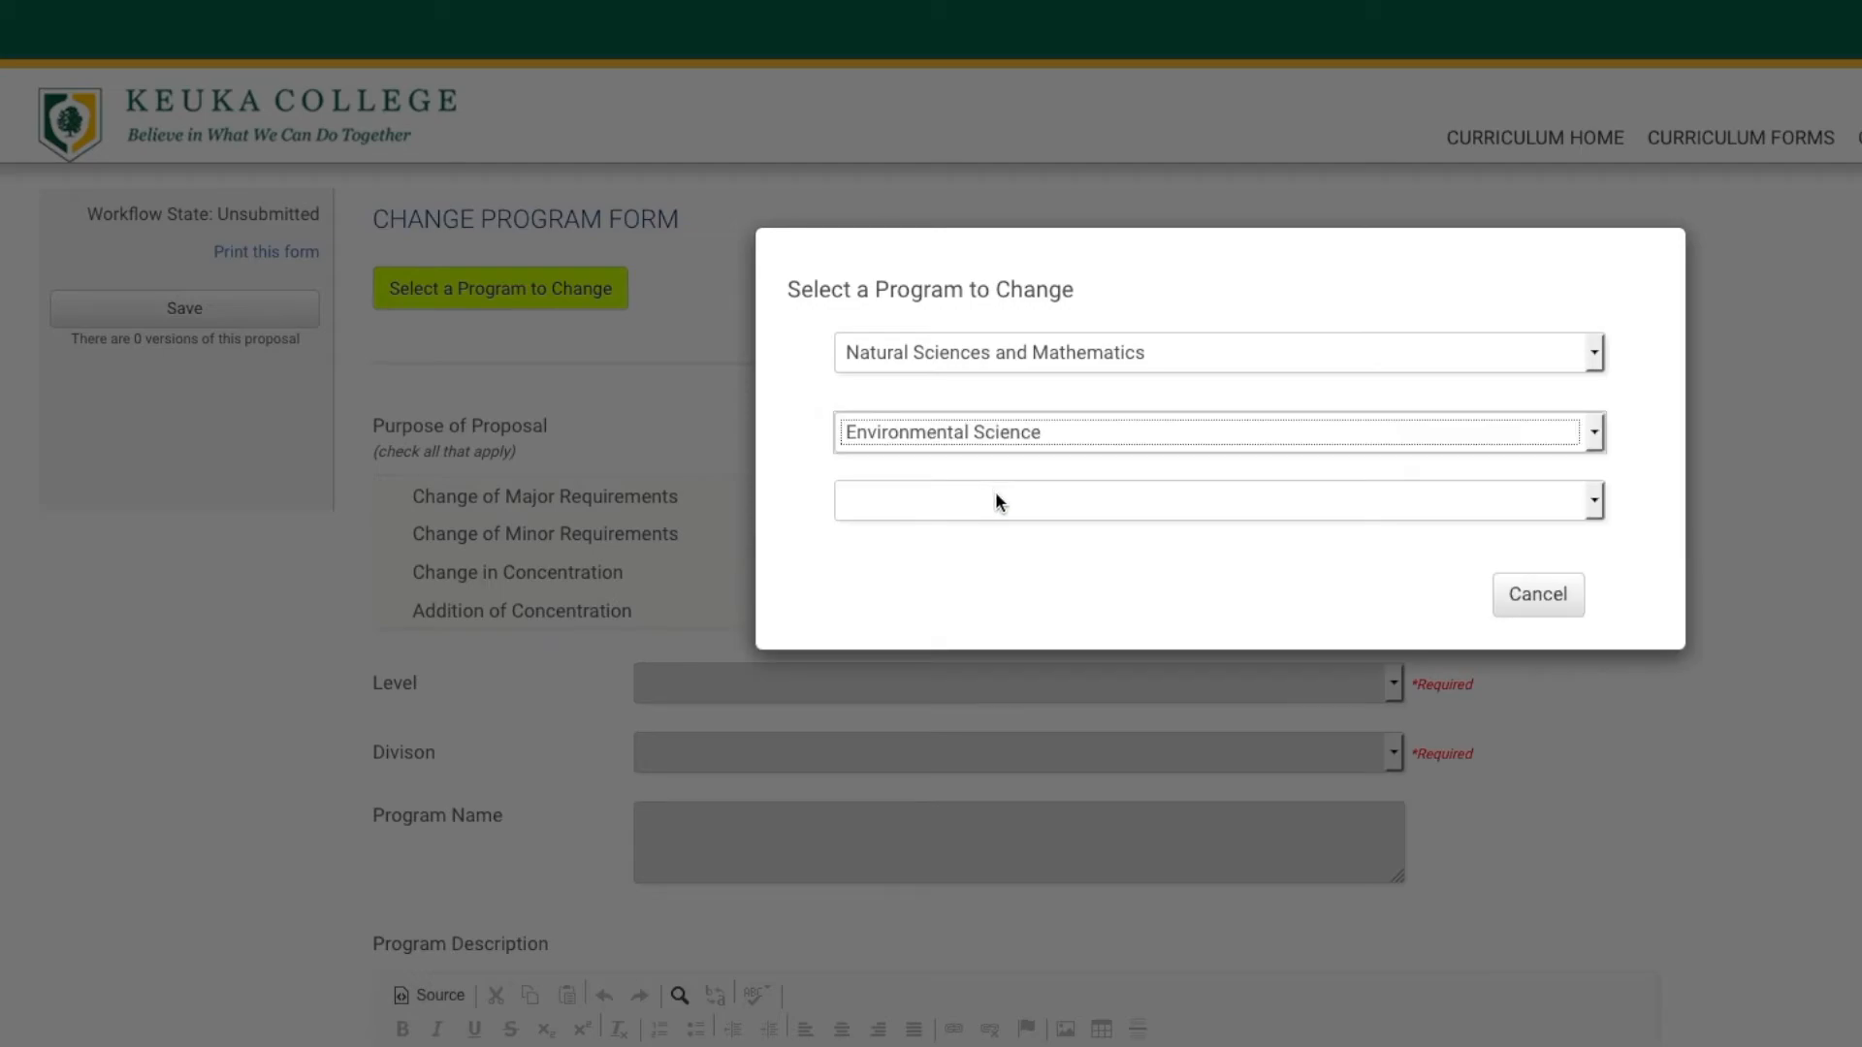
click(1241, 512)
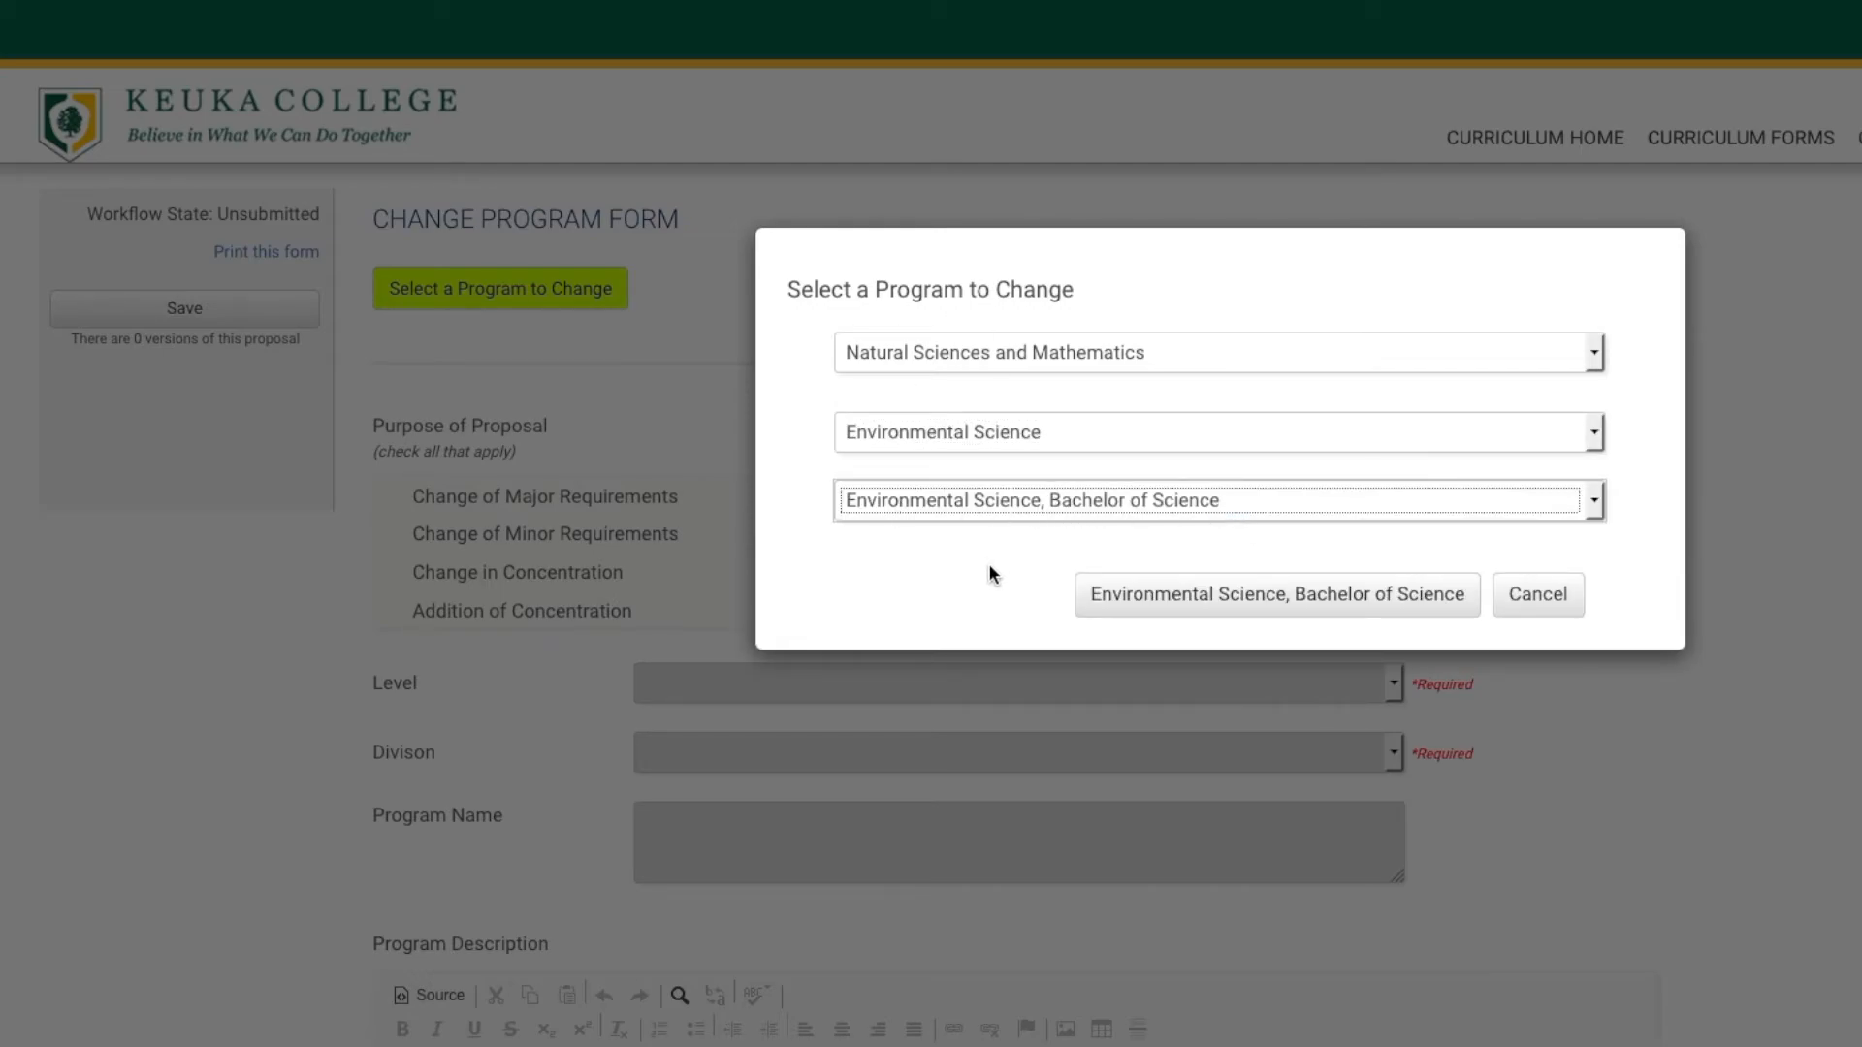
click(1354, 602)
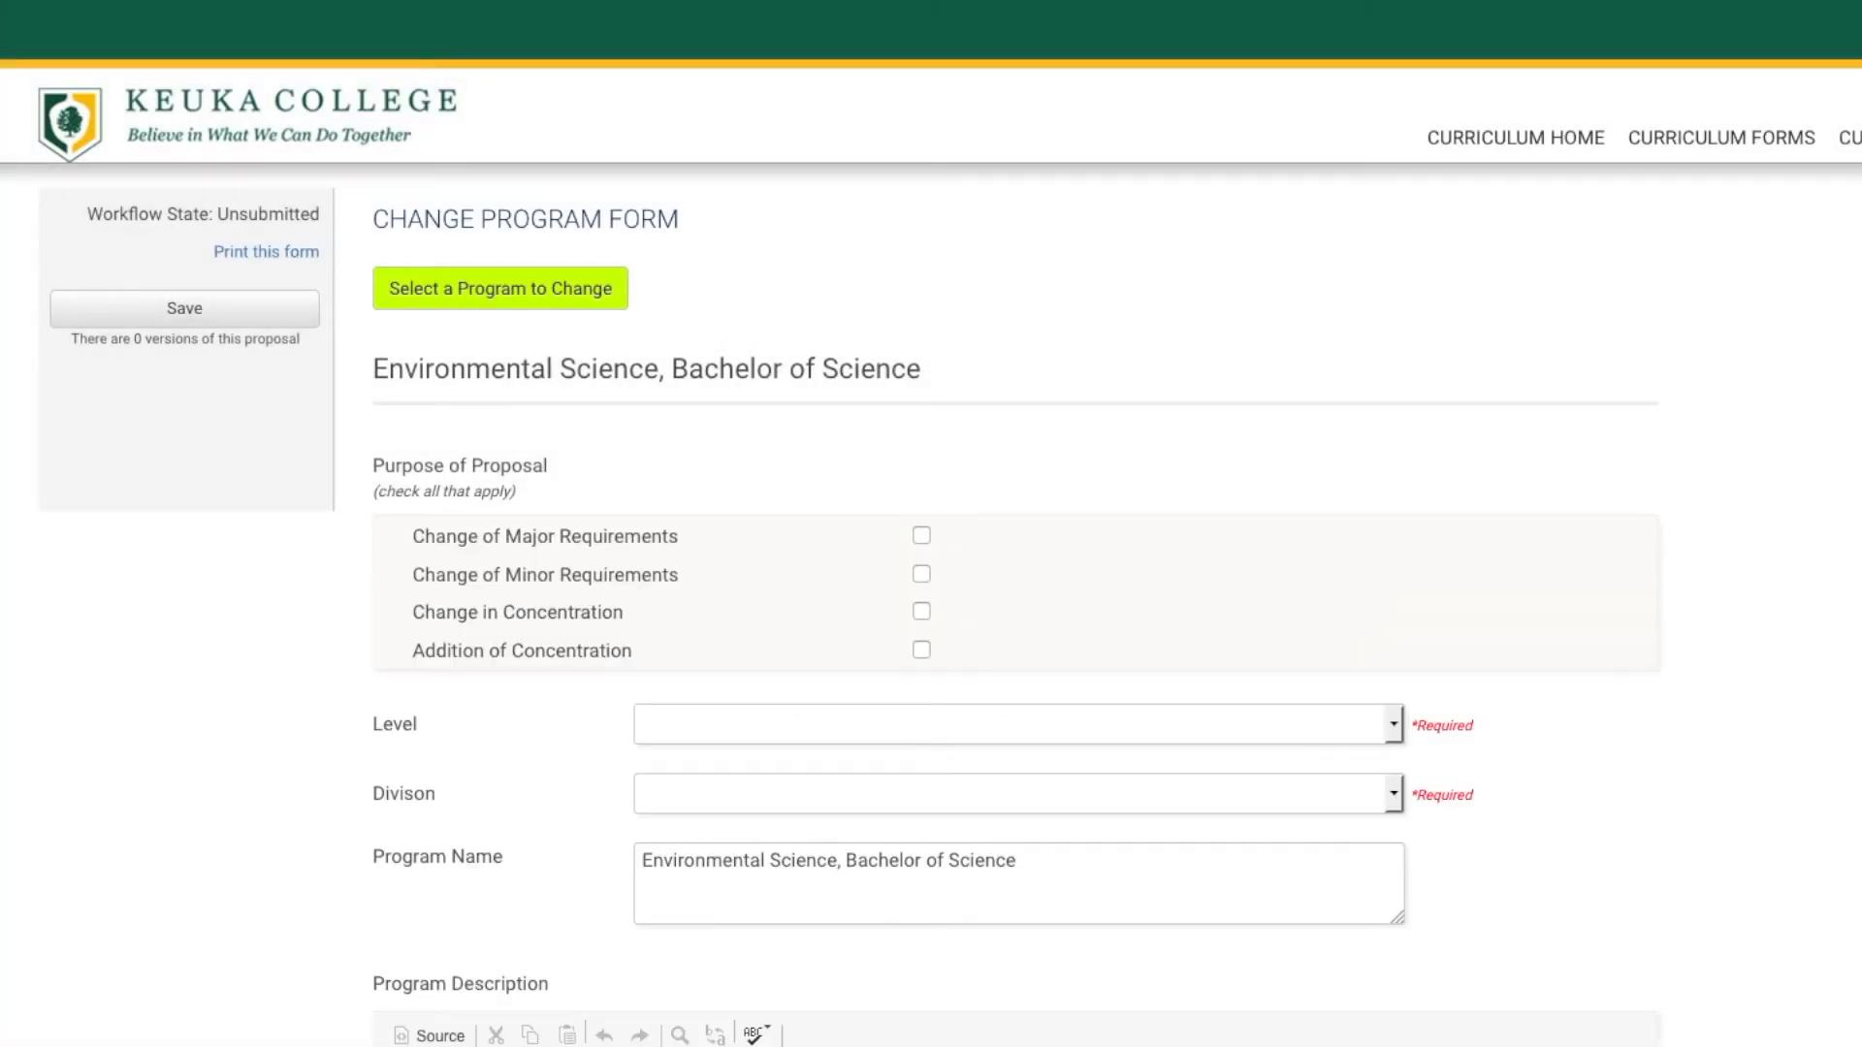
Set the program's Division to Natural Sciences and Mathematics on the change form.
scroll(931, 559, down, 3)
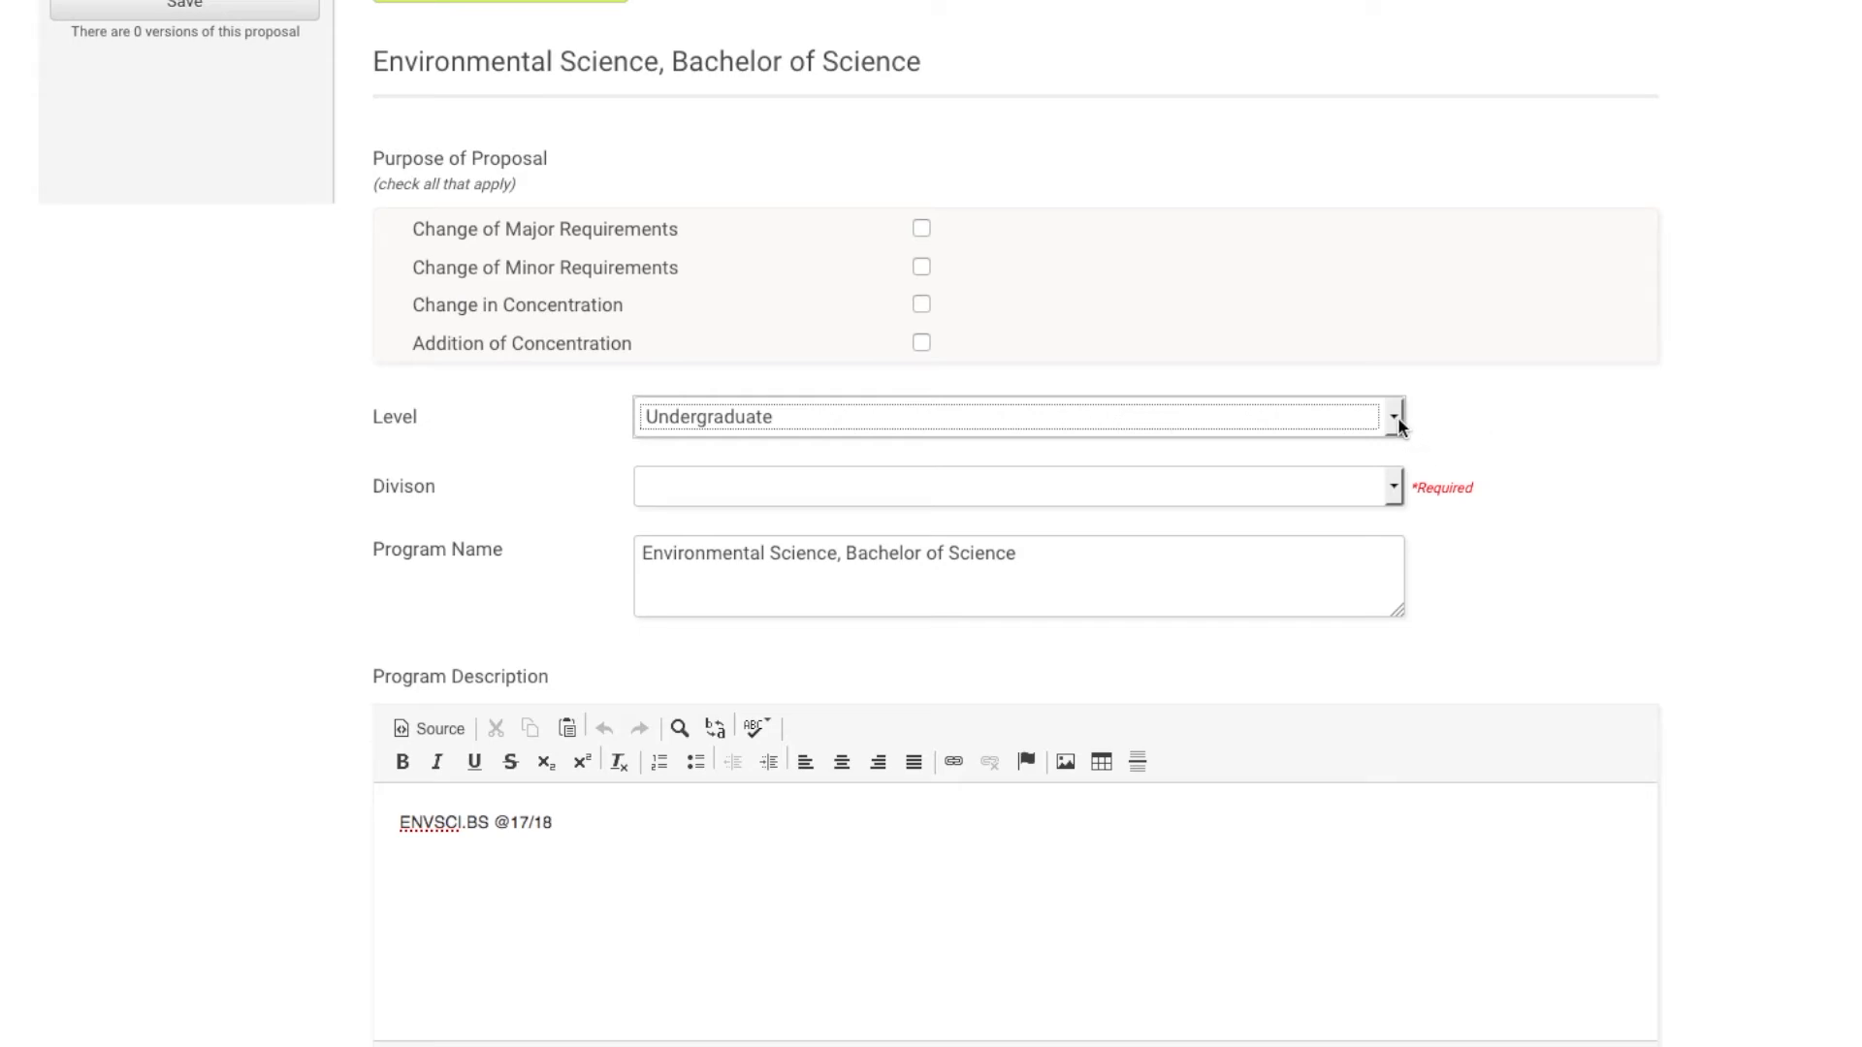
click(1398, 489)
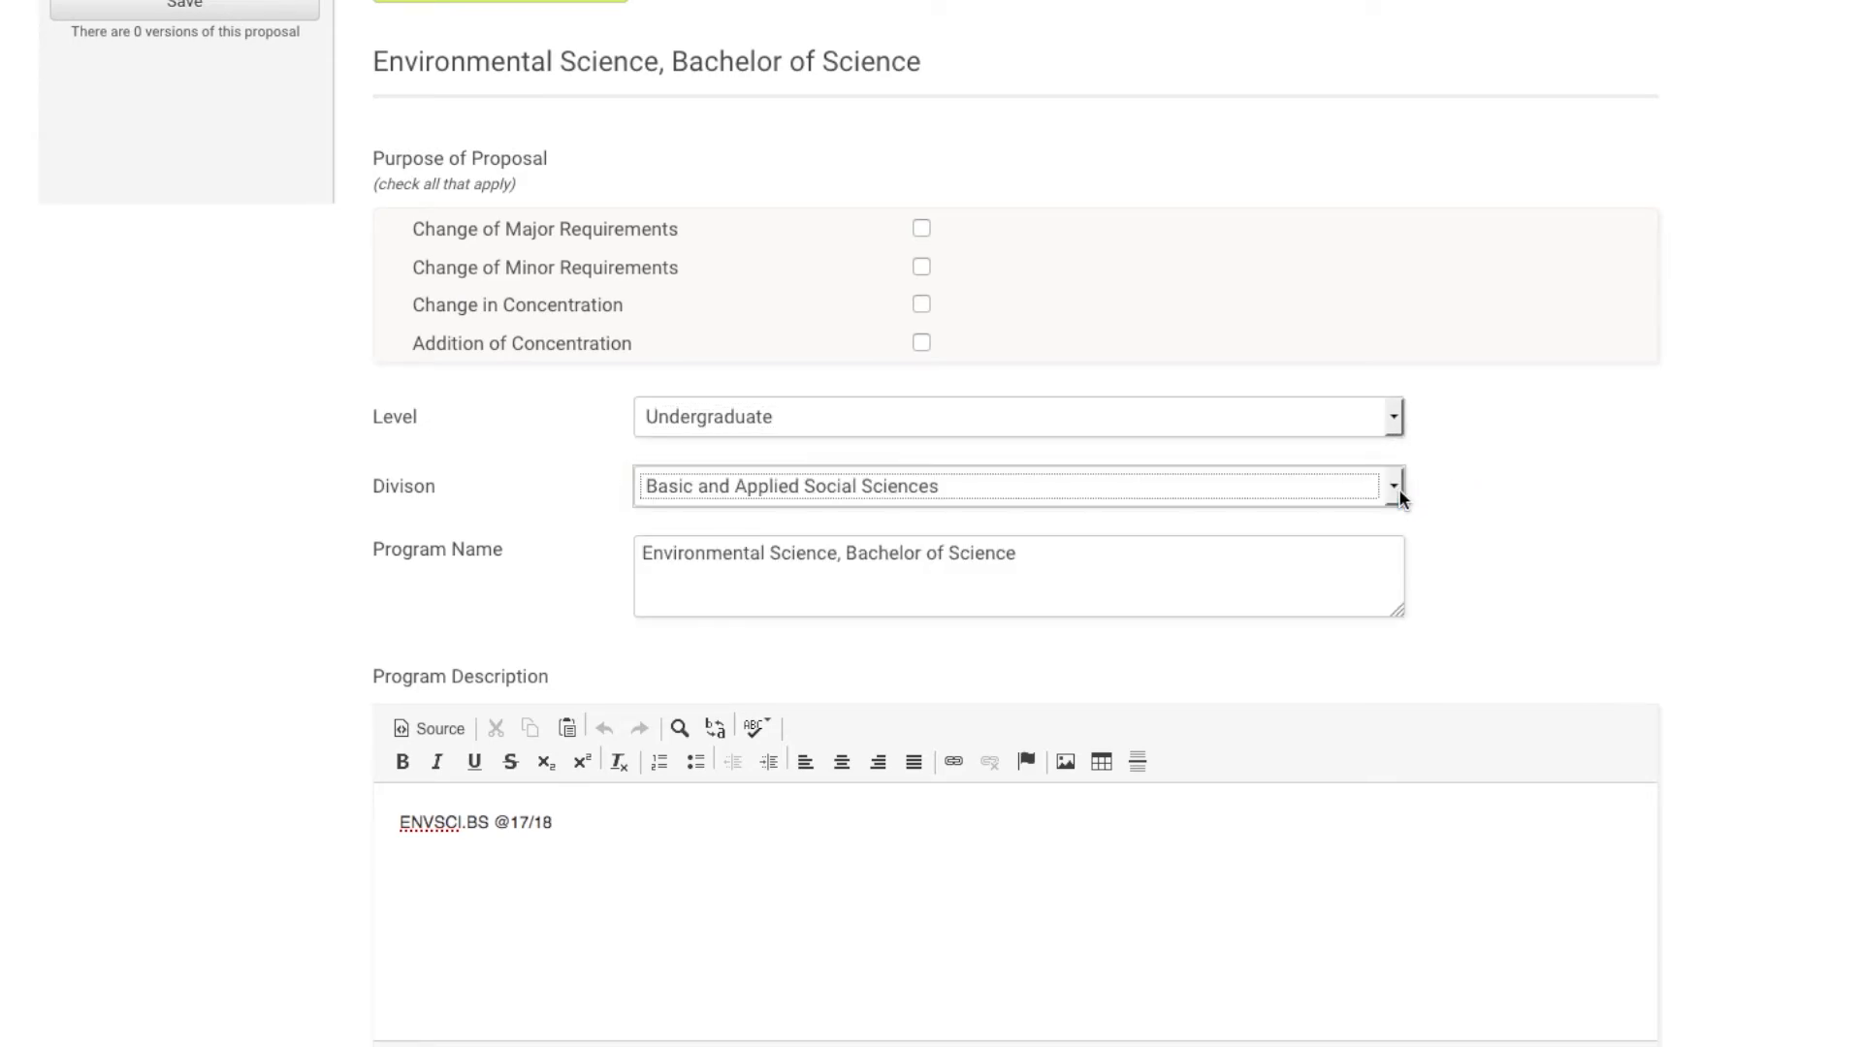
click(1390, 488)
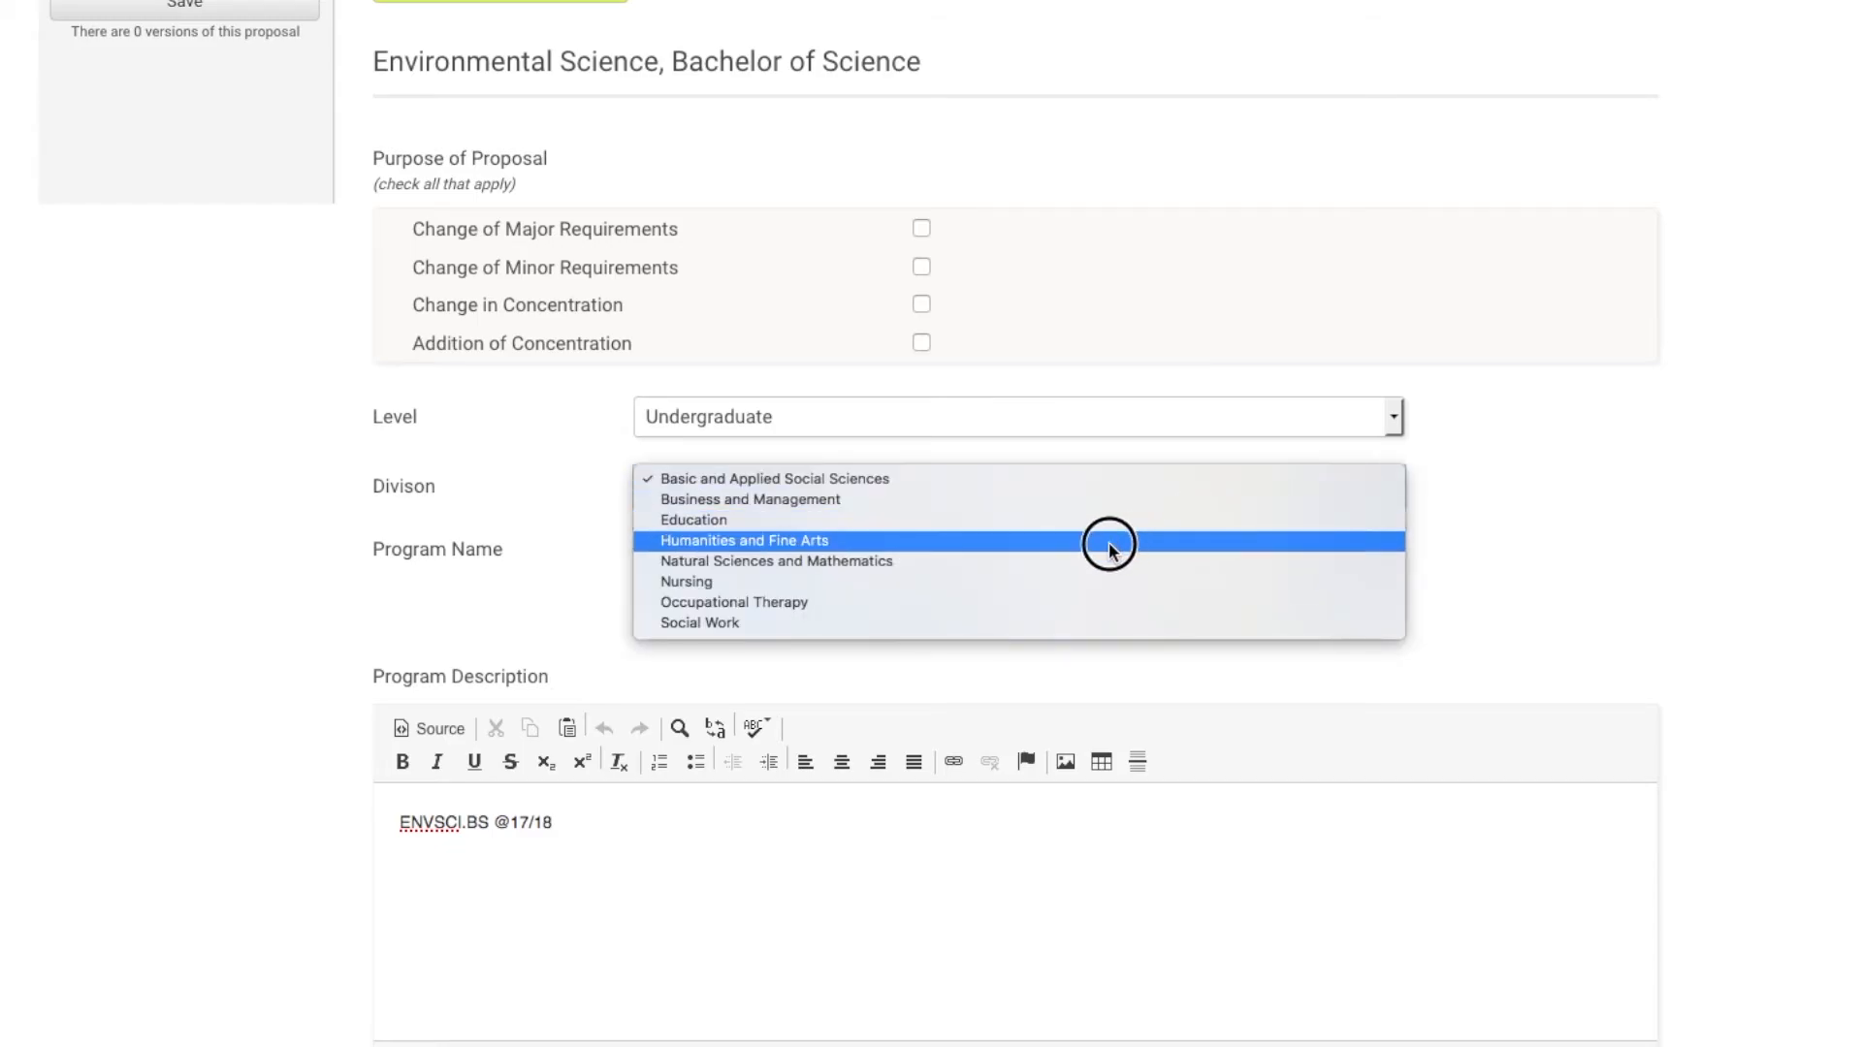
click(1076, 561)
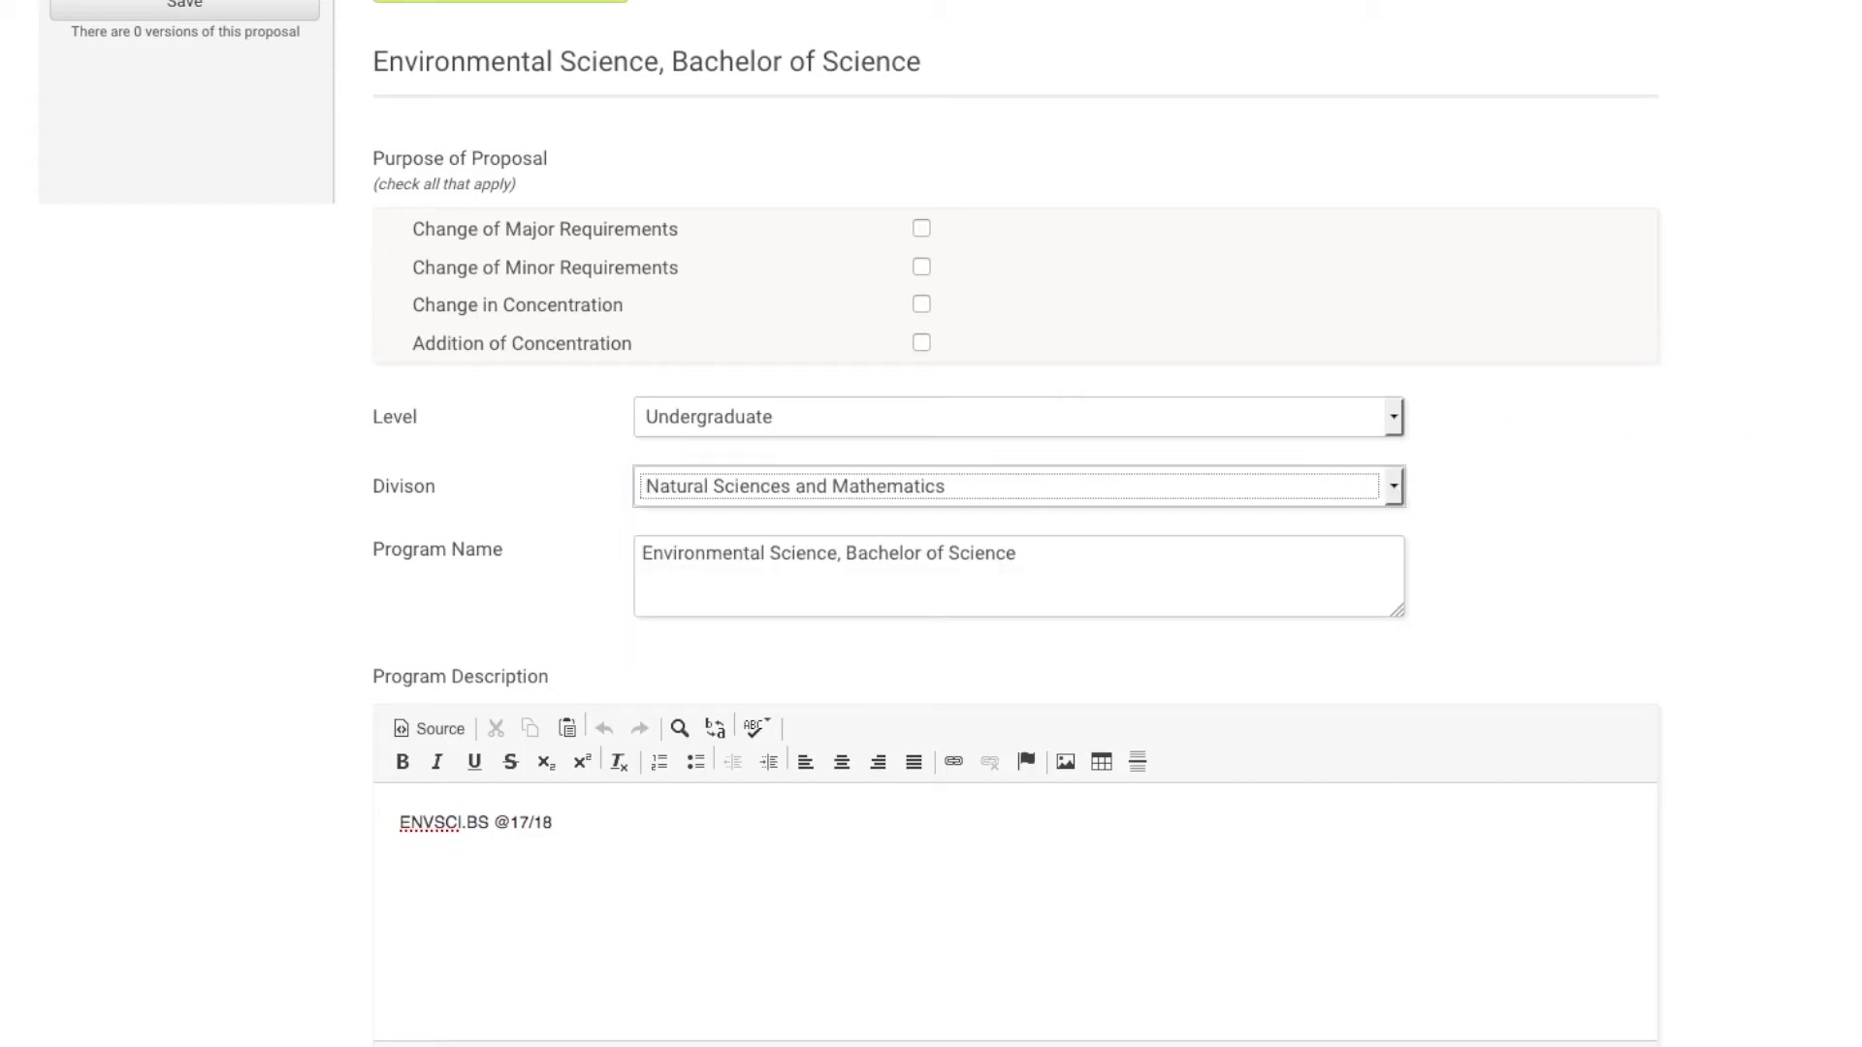
scroll(1014, 524, down, 13)
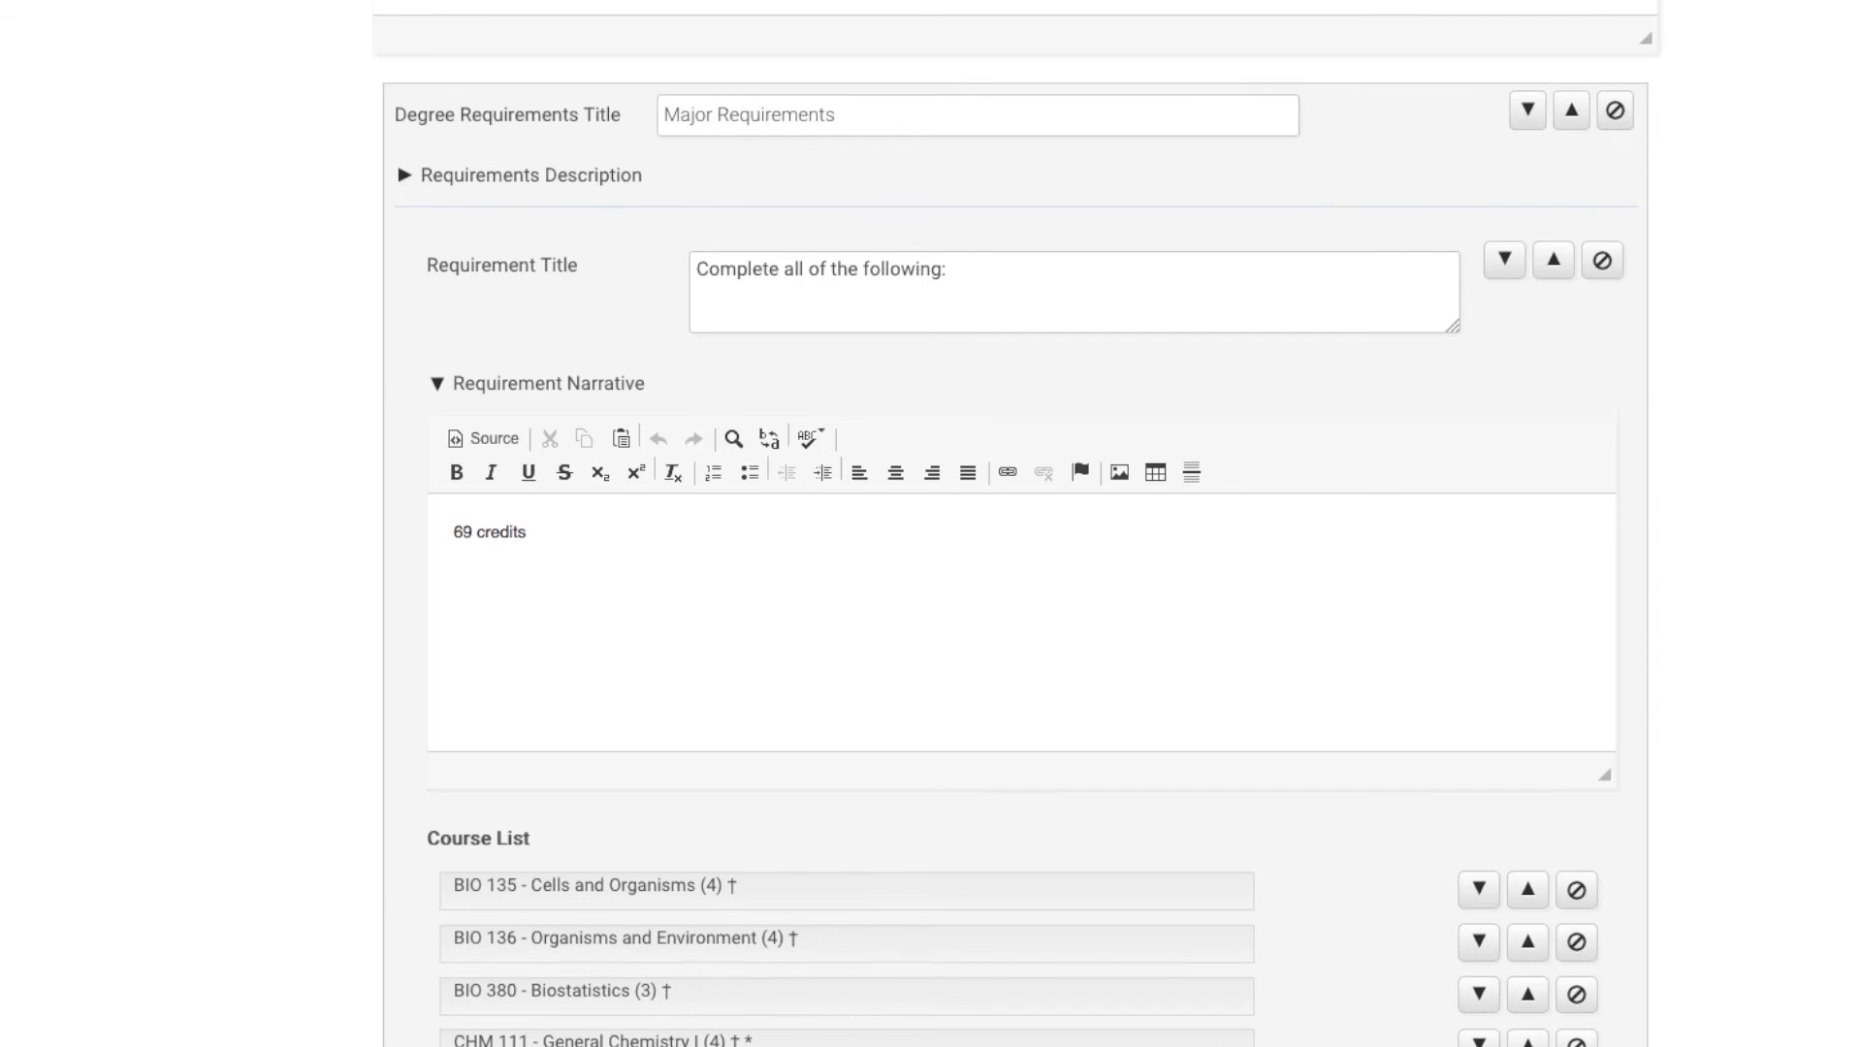
scroll(969, 276, up, 1)
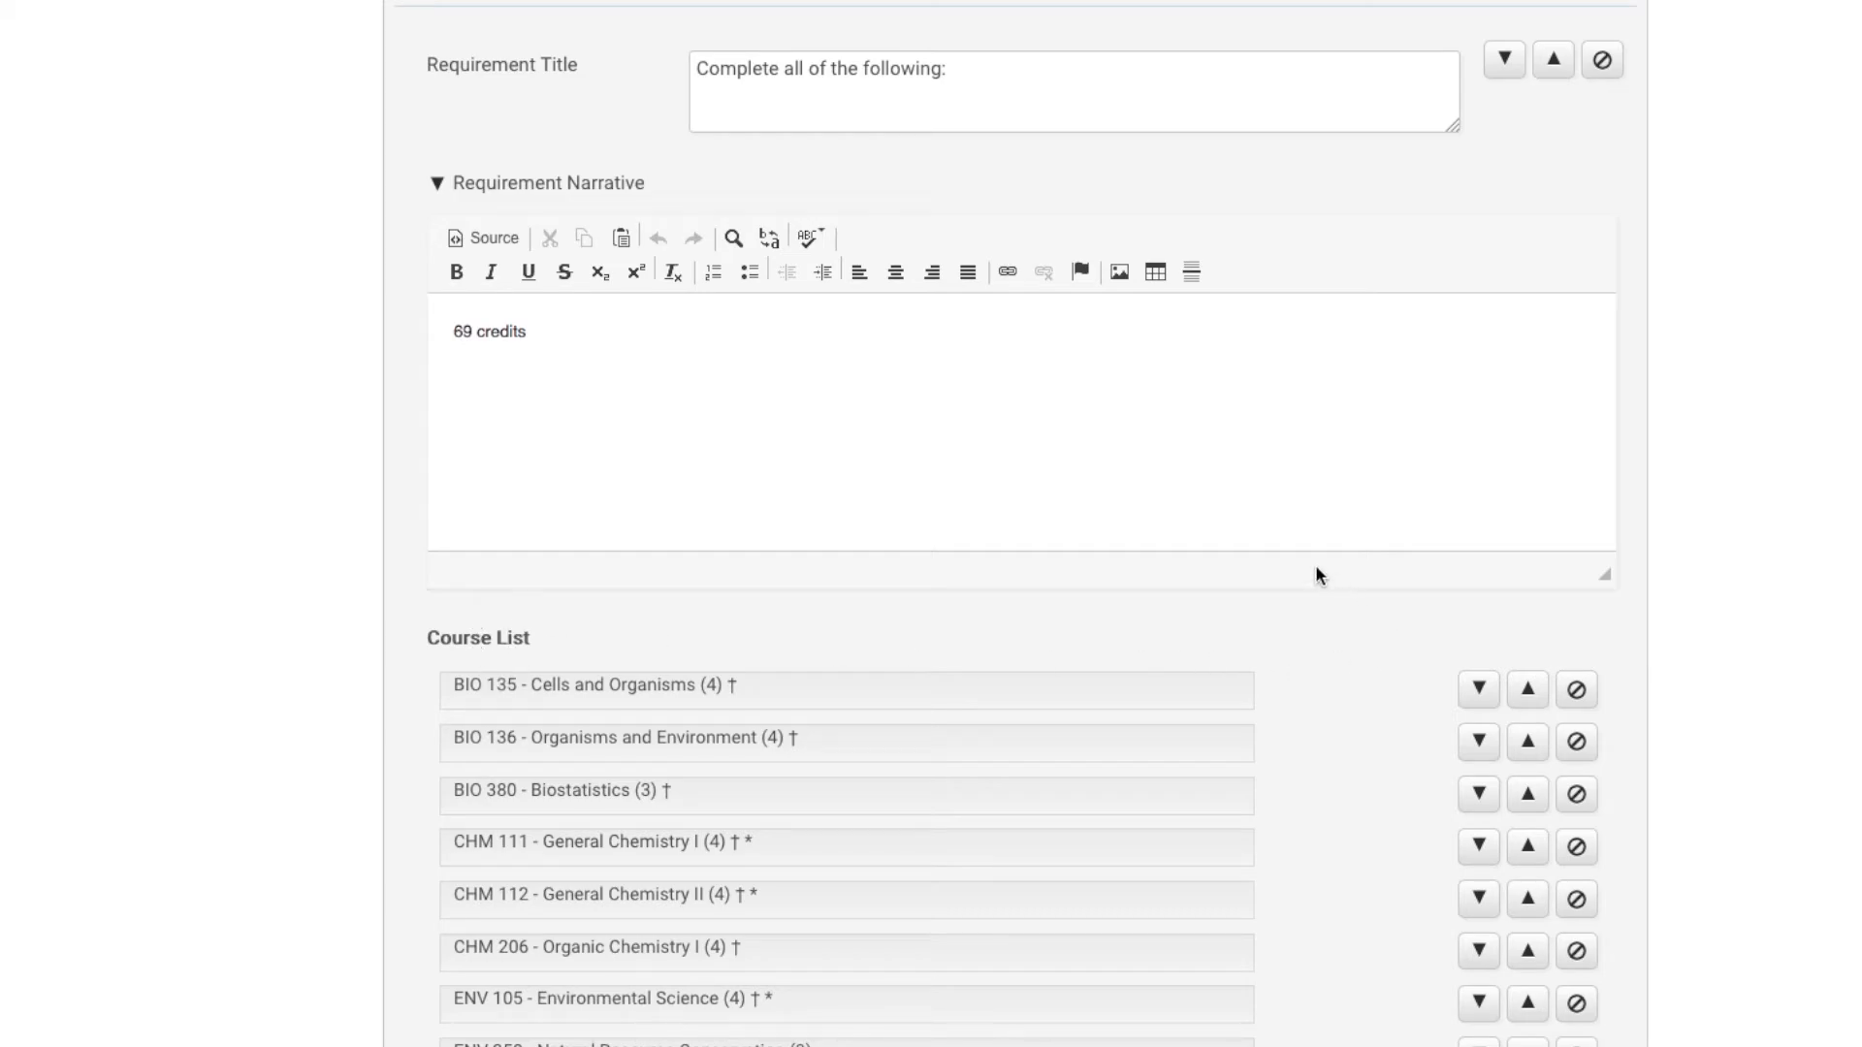
scroll(970, 523, down, 10)
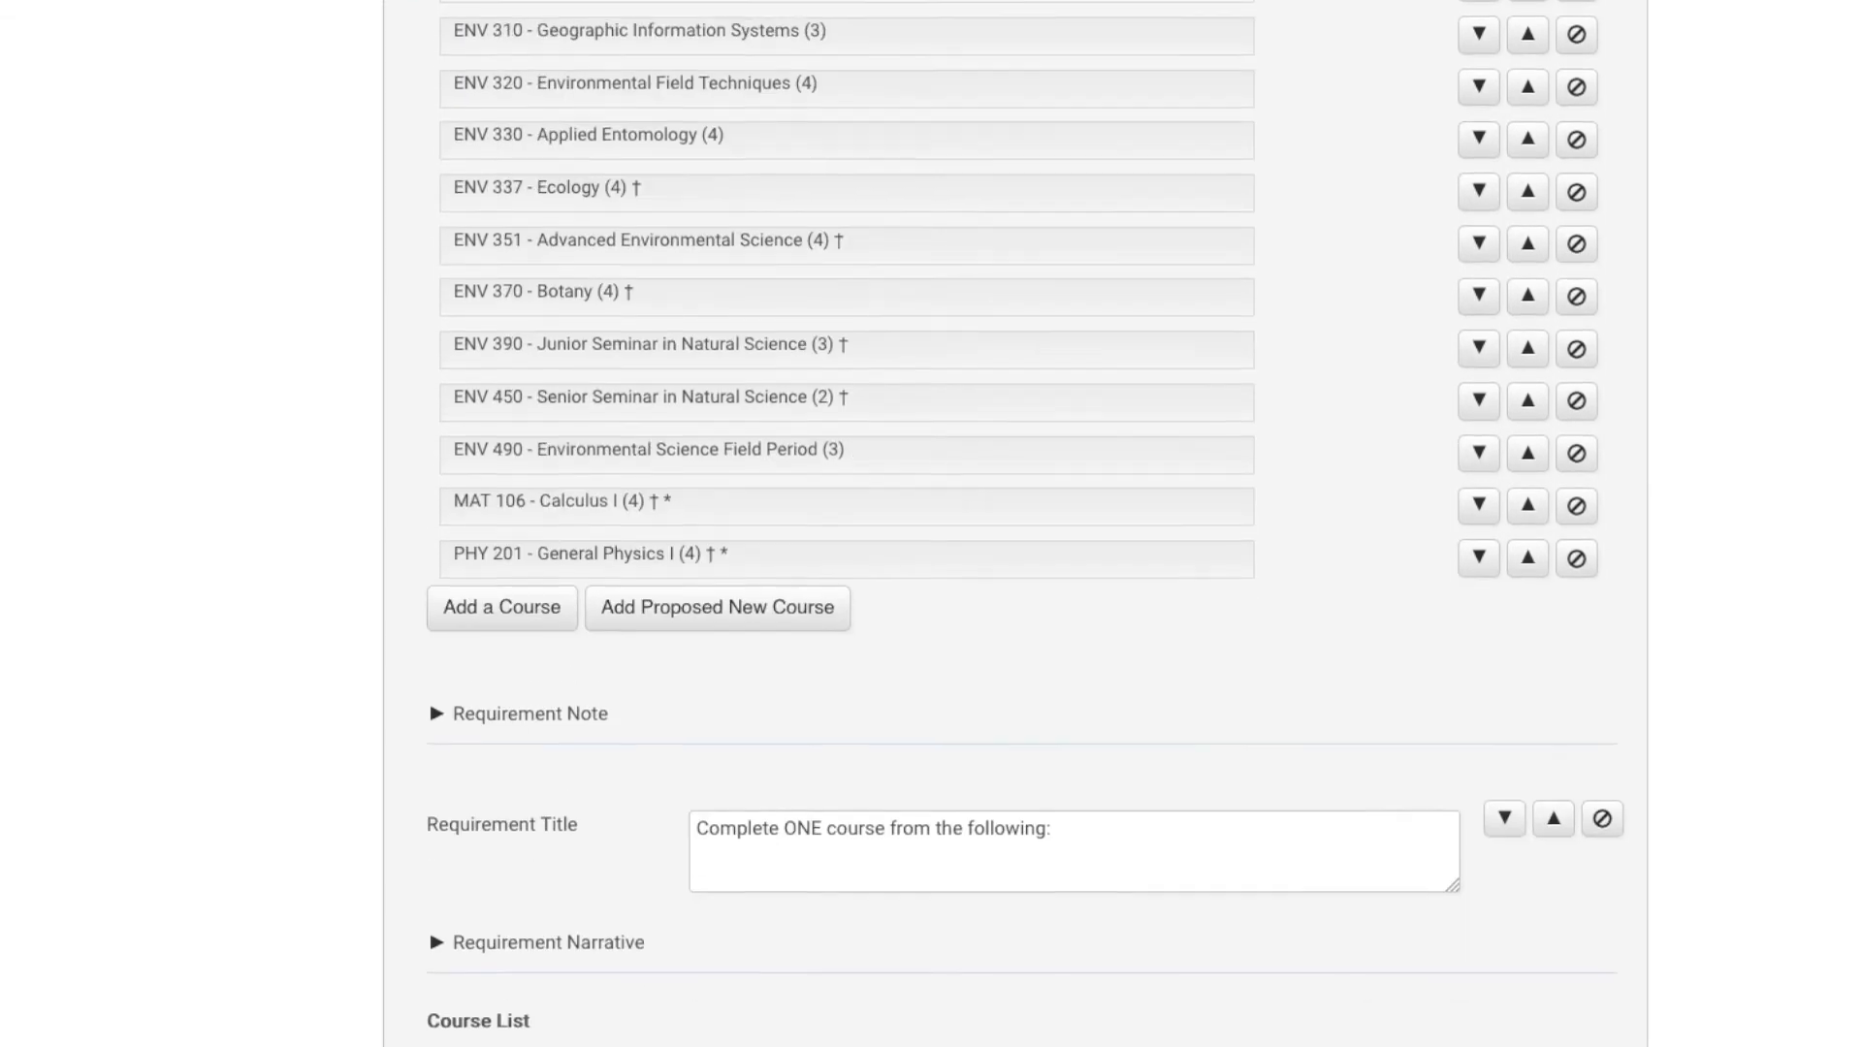
scroll(970, 523, up, 5)
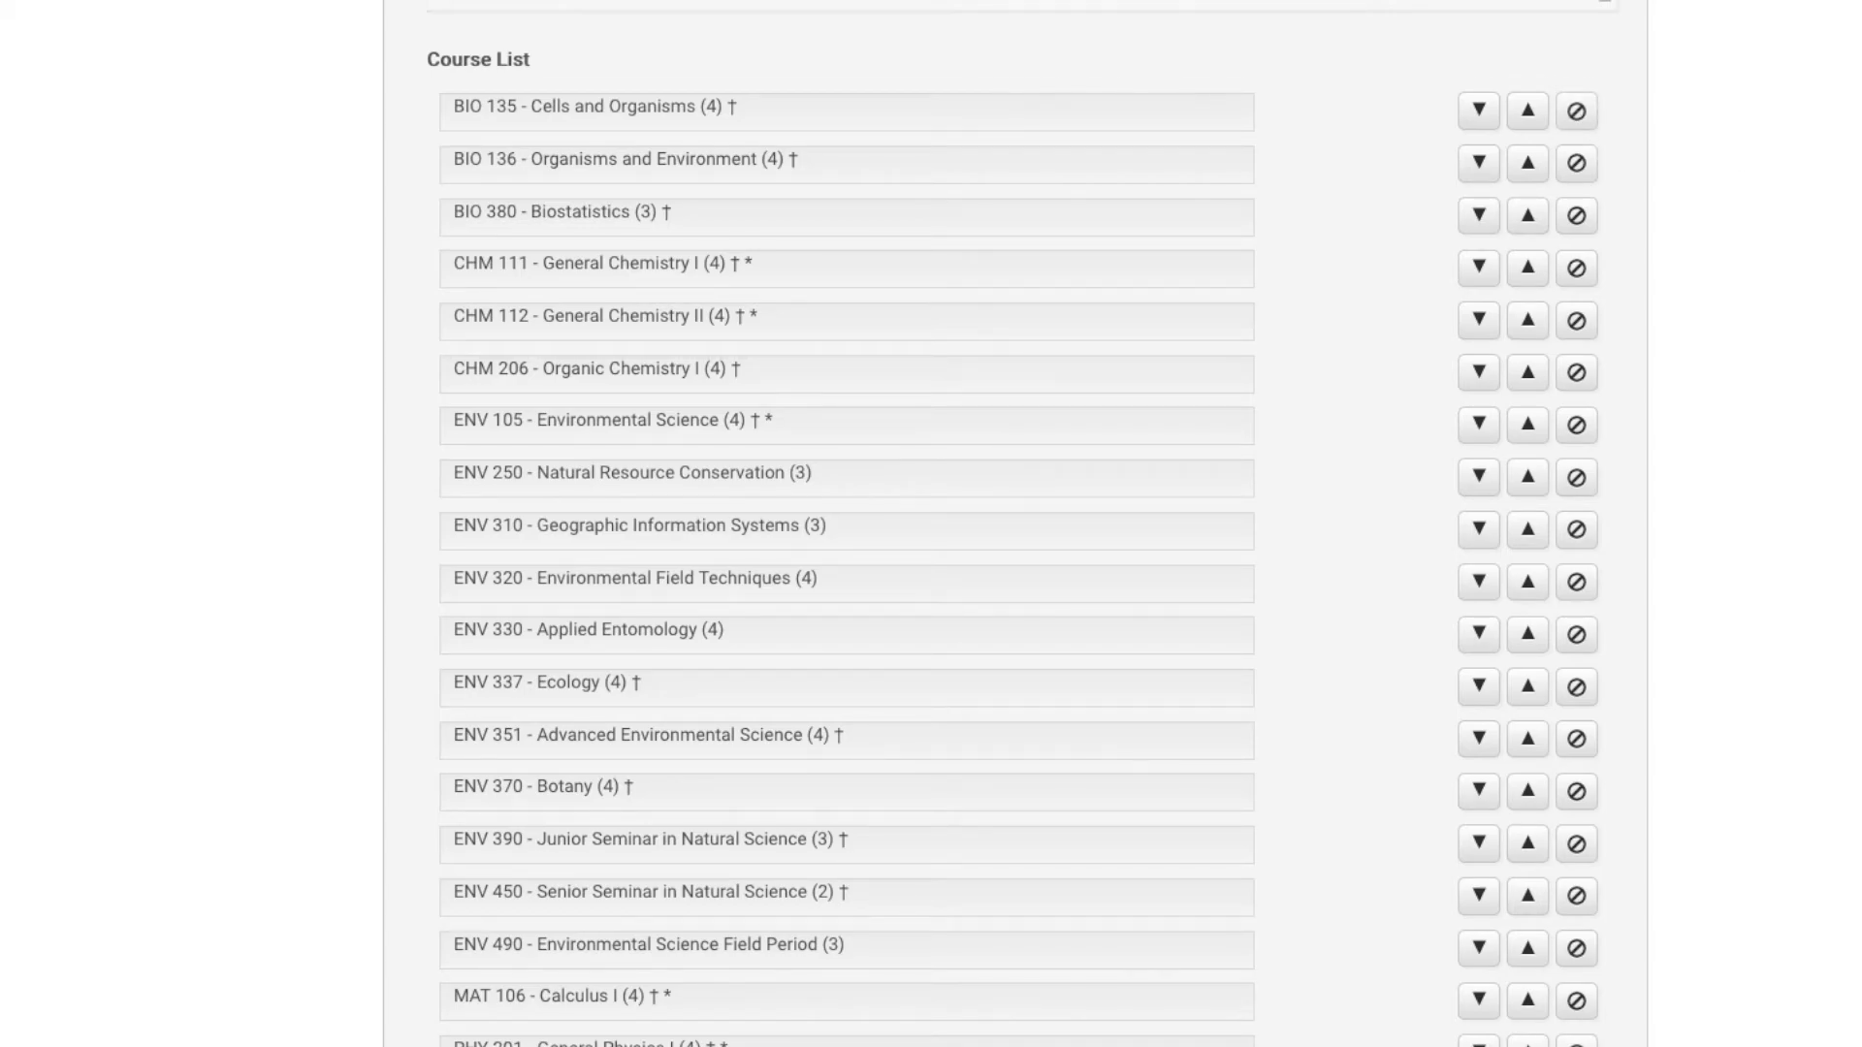
scroll(869, 619, down, 5)
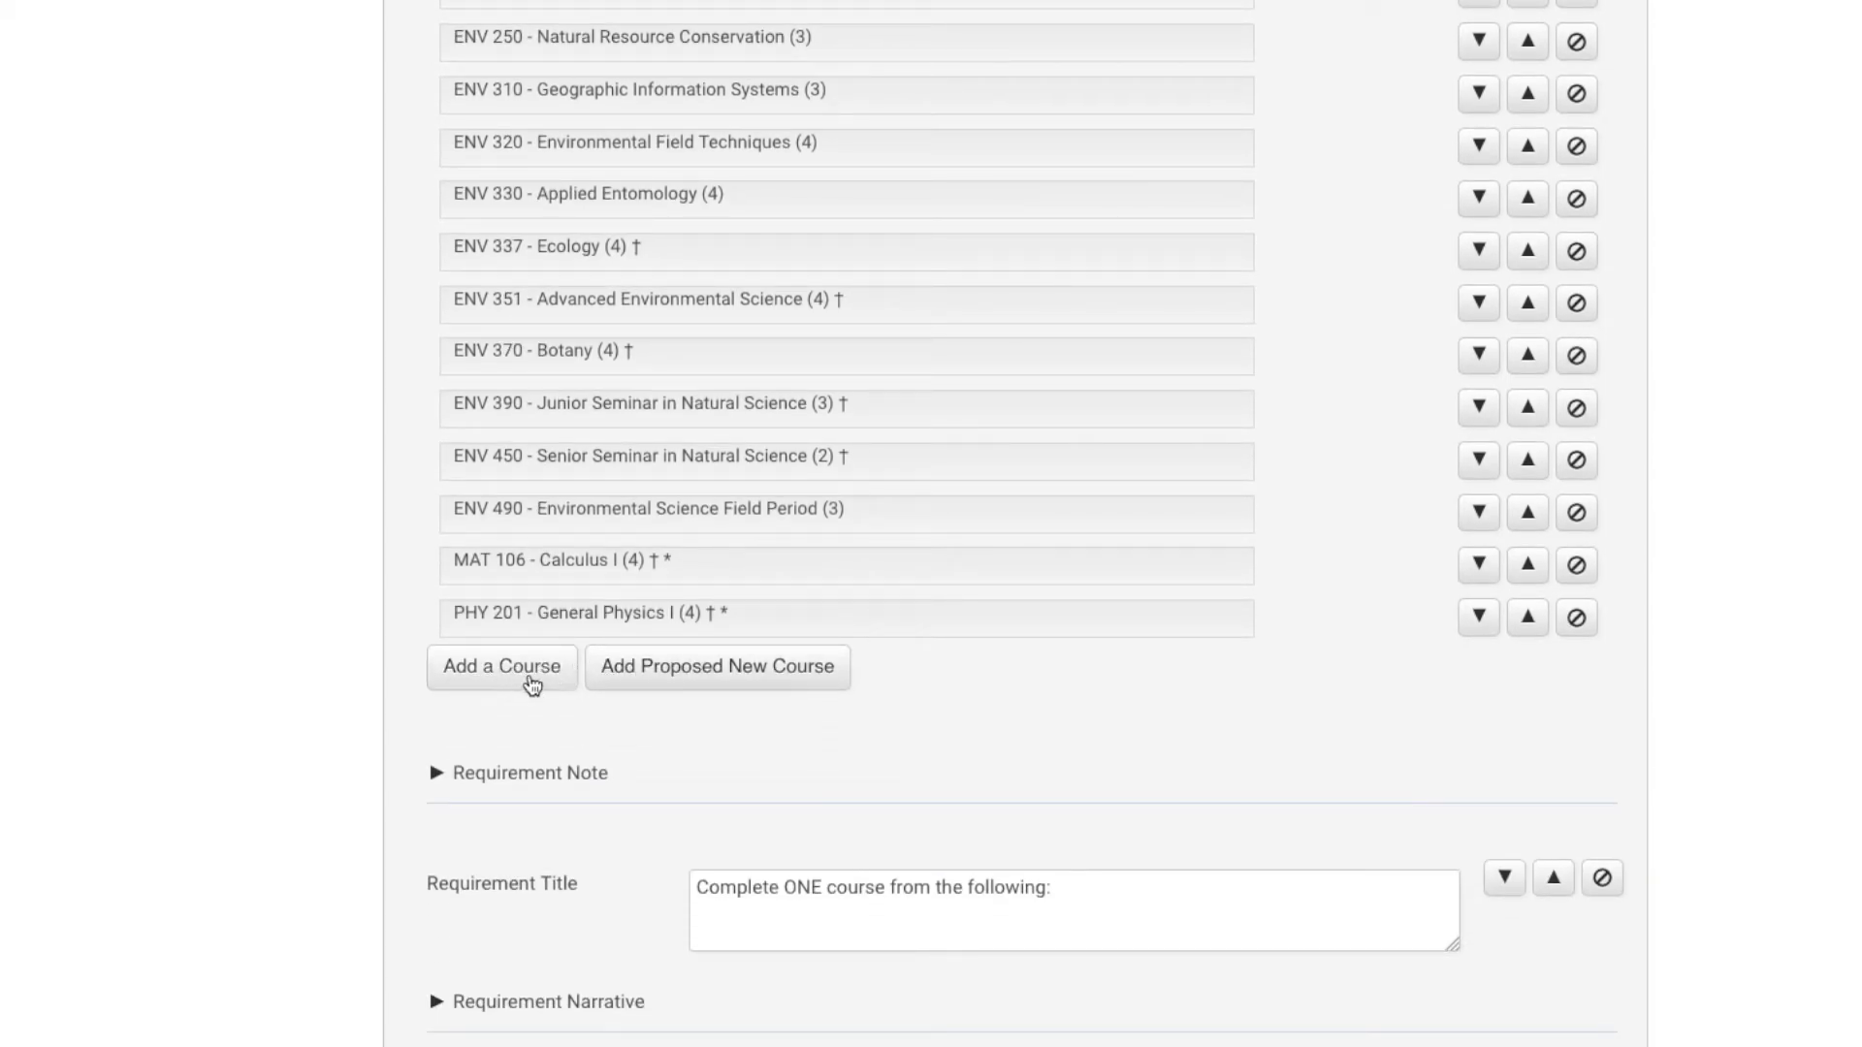
Add an empty proposed new course row below PHY 201, leaving the course unselected.
click(753, 687)
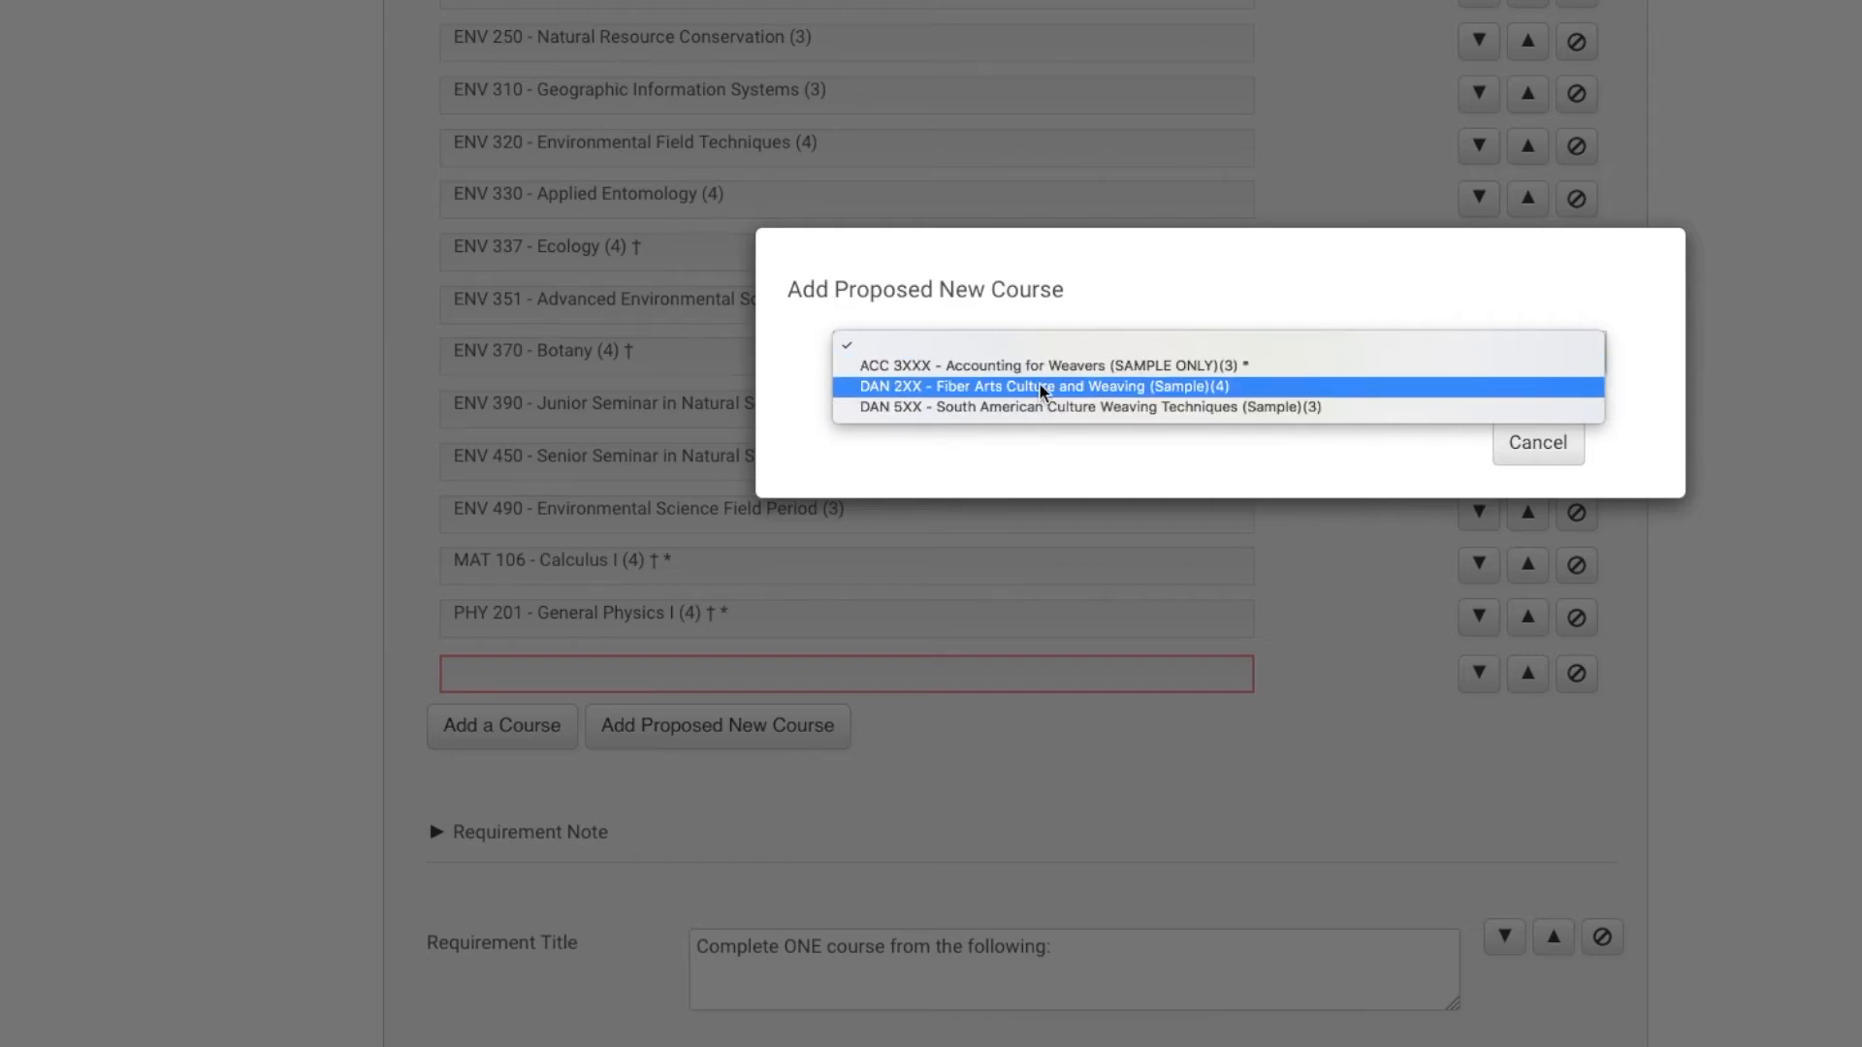
click(1565, 464)
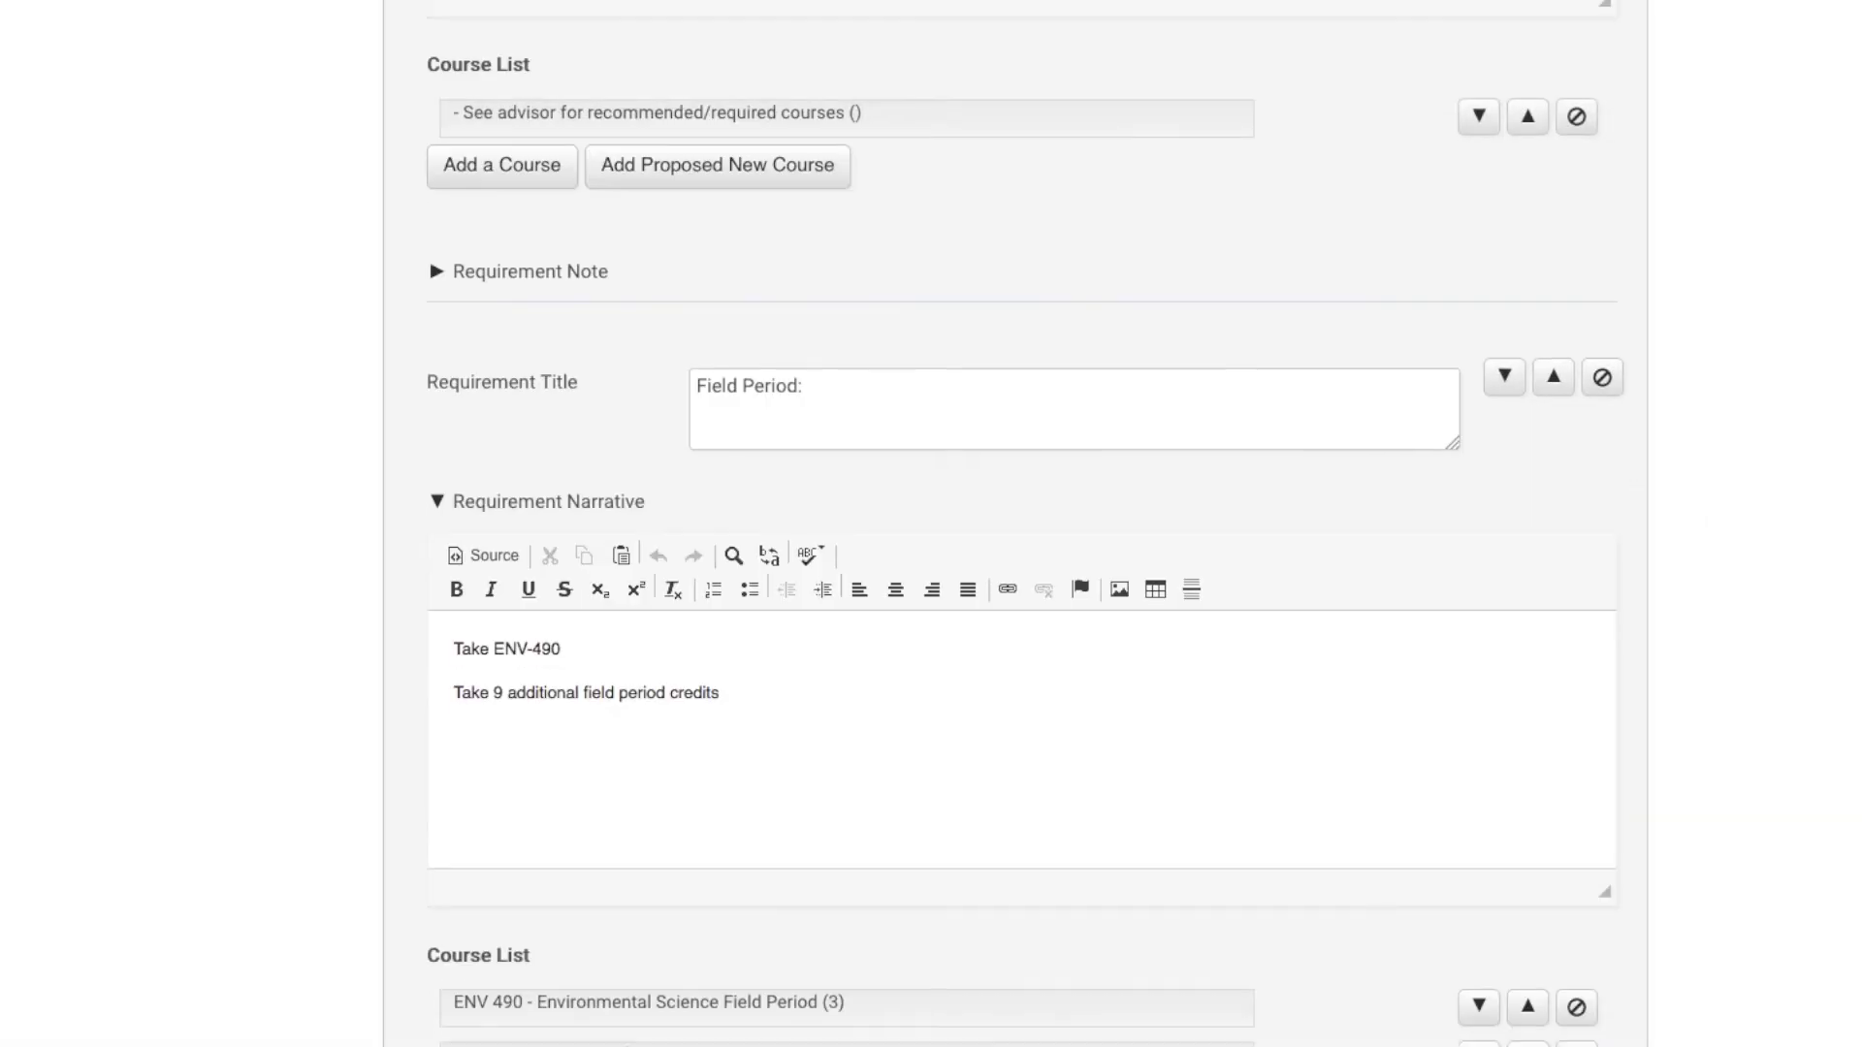
Scroll down through the Field Period, General Electives, Requirement Notes and Program Notes sections.
scroll(1025, 524, down, 1)
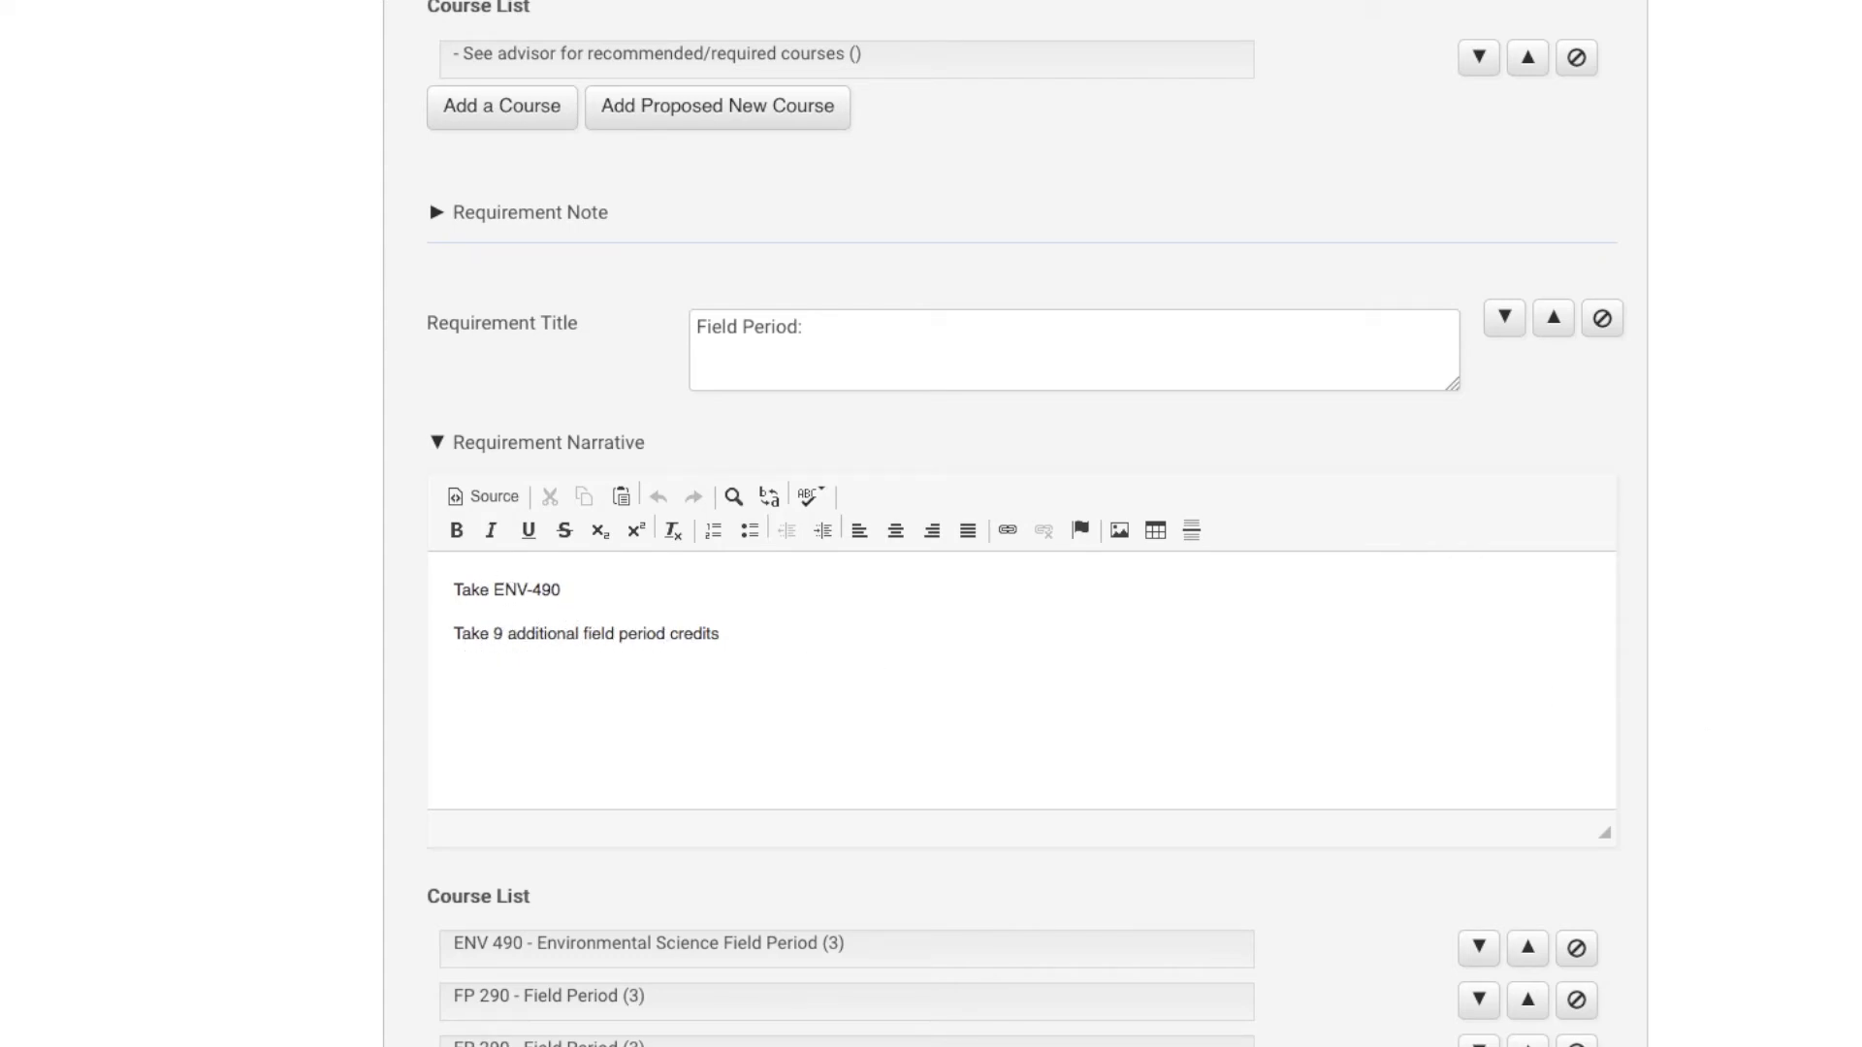
scroll(1019, 524, down, 5)
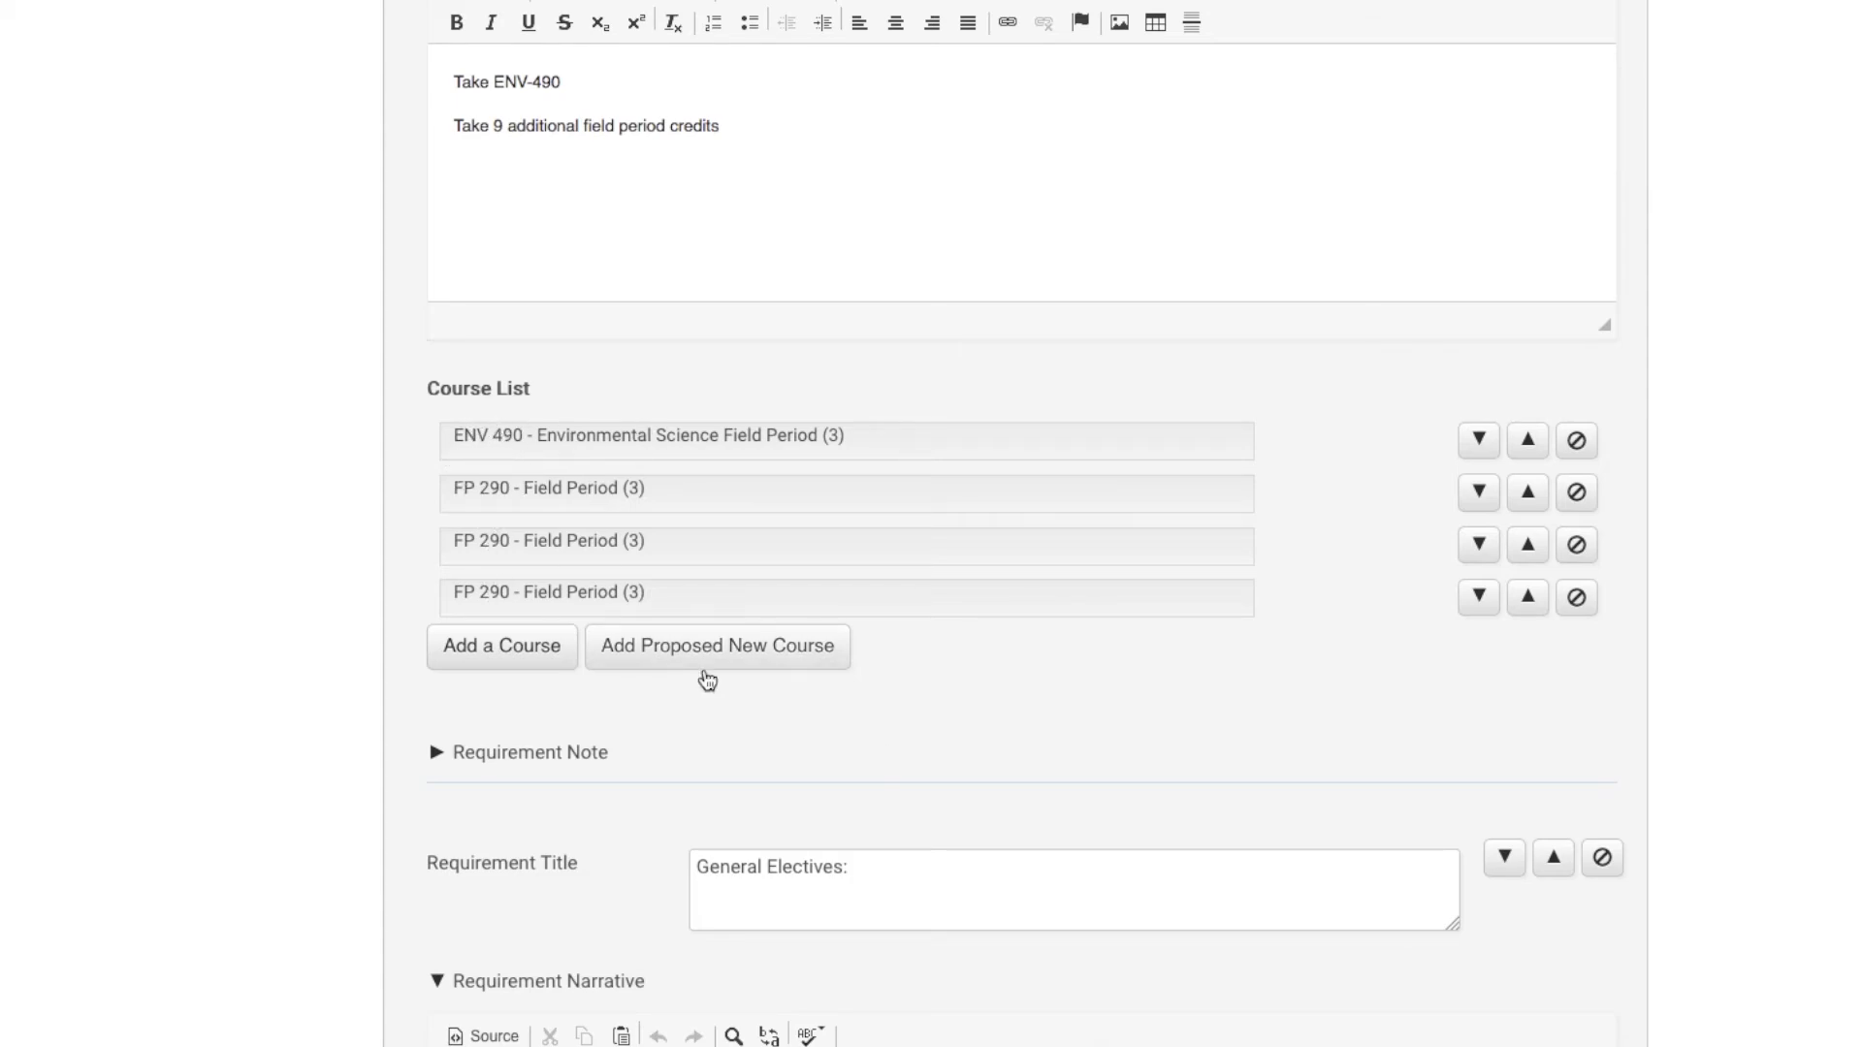
scroll(1025, 523, down, 3)
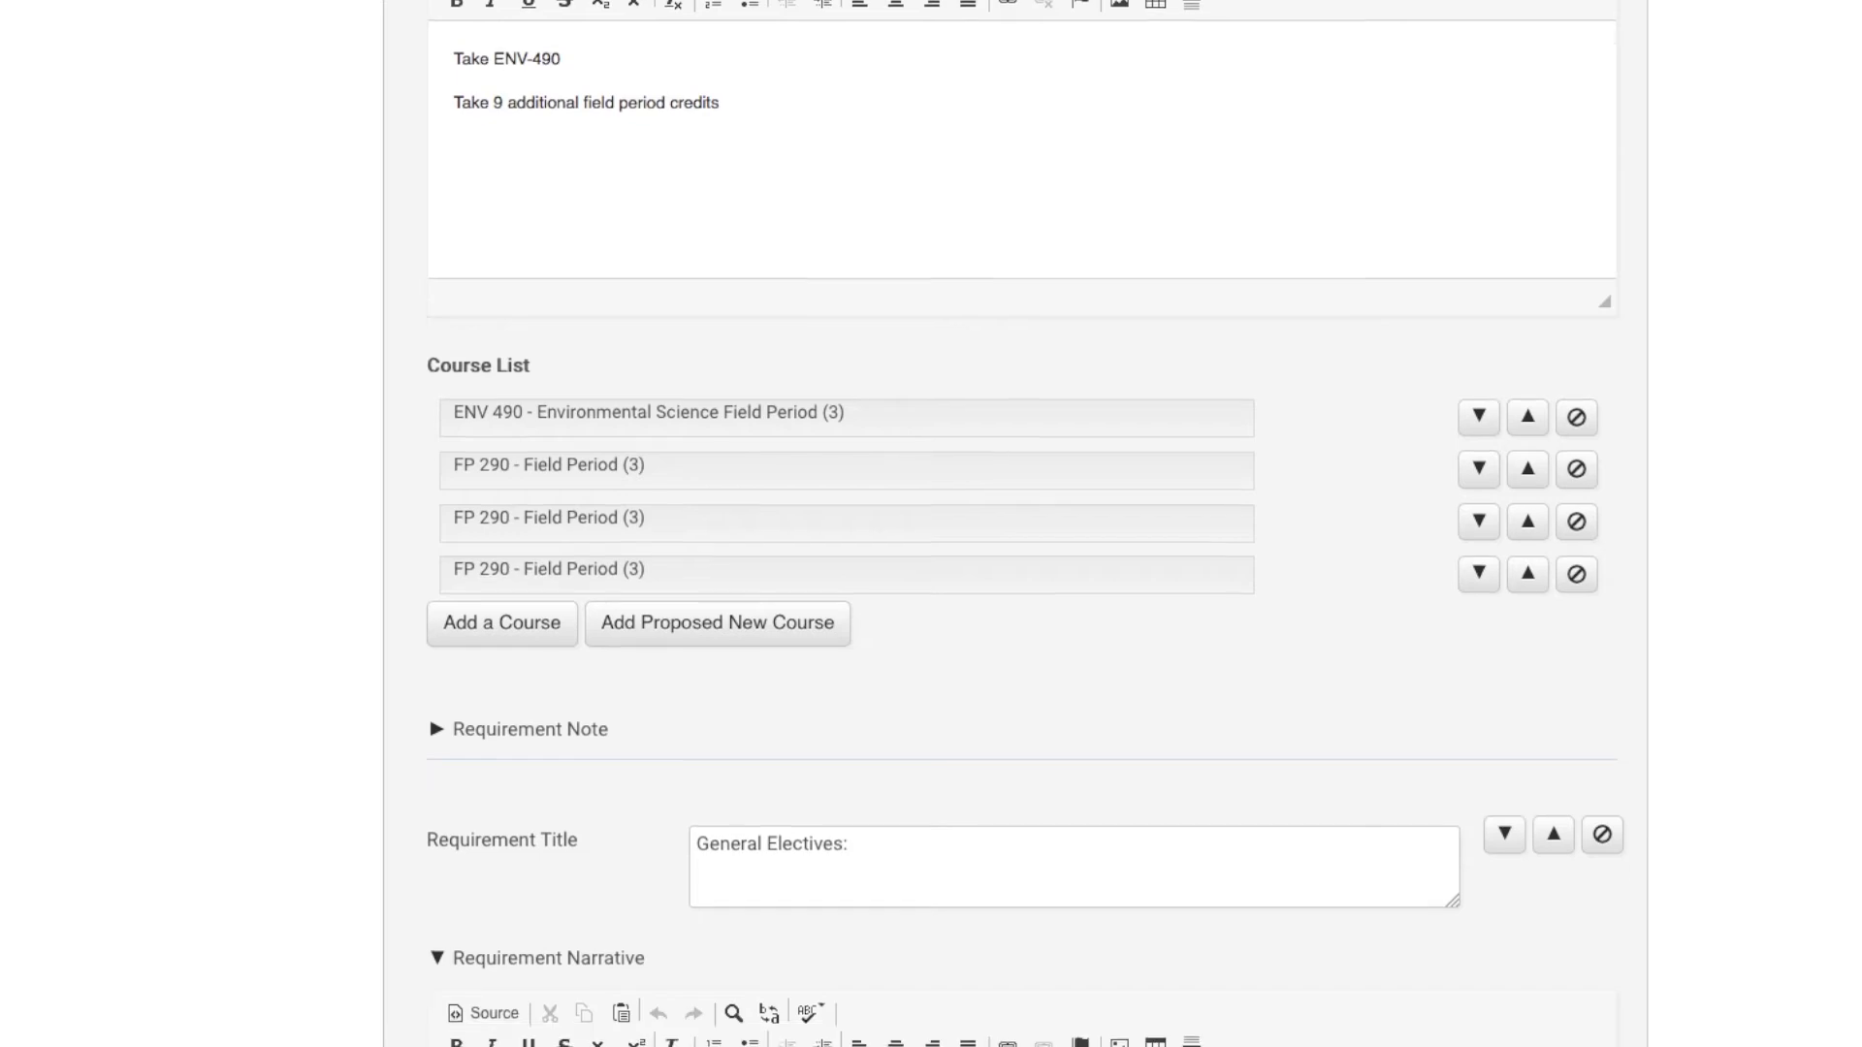
scroll(1024, 524, down, 10)
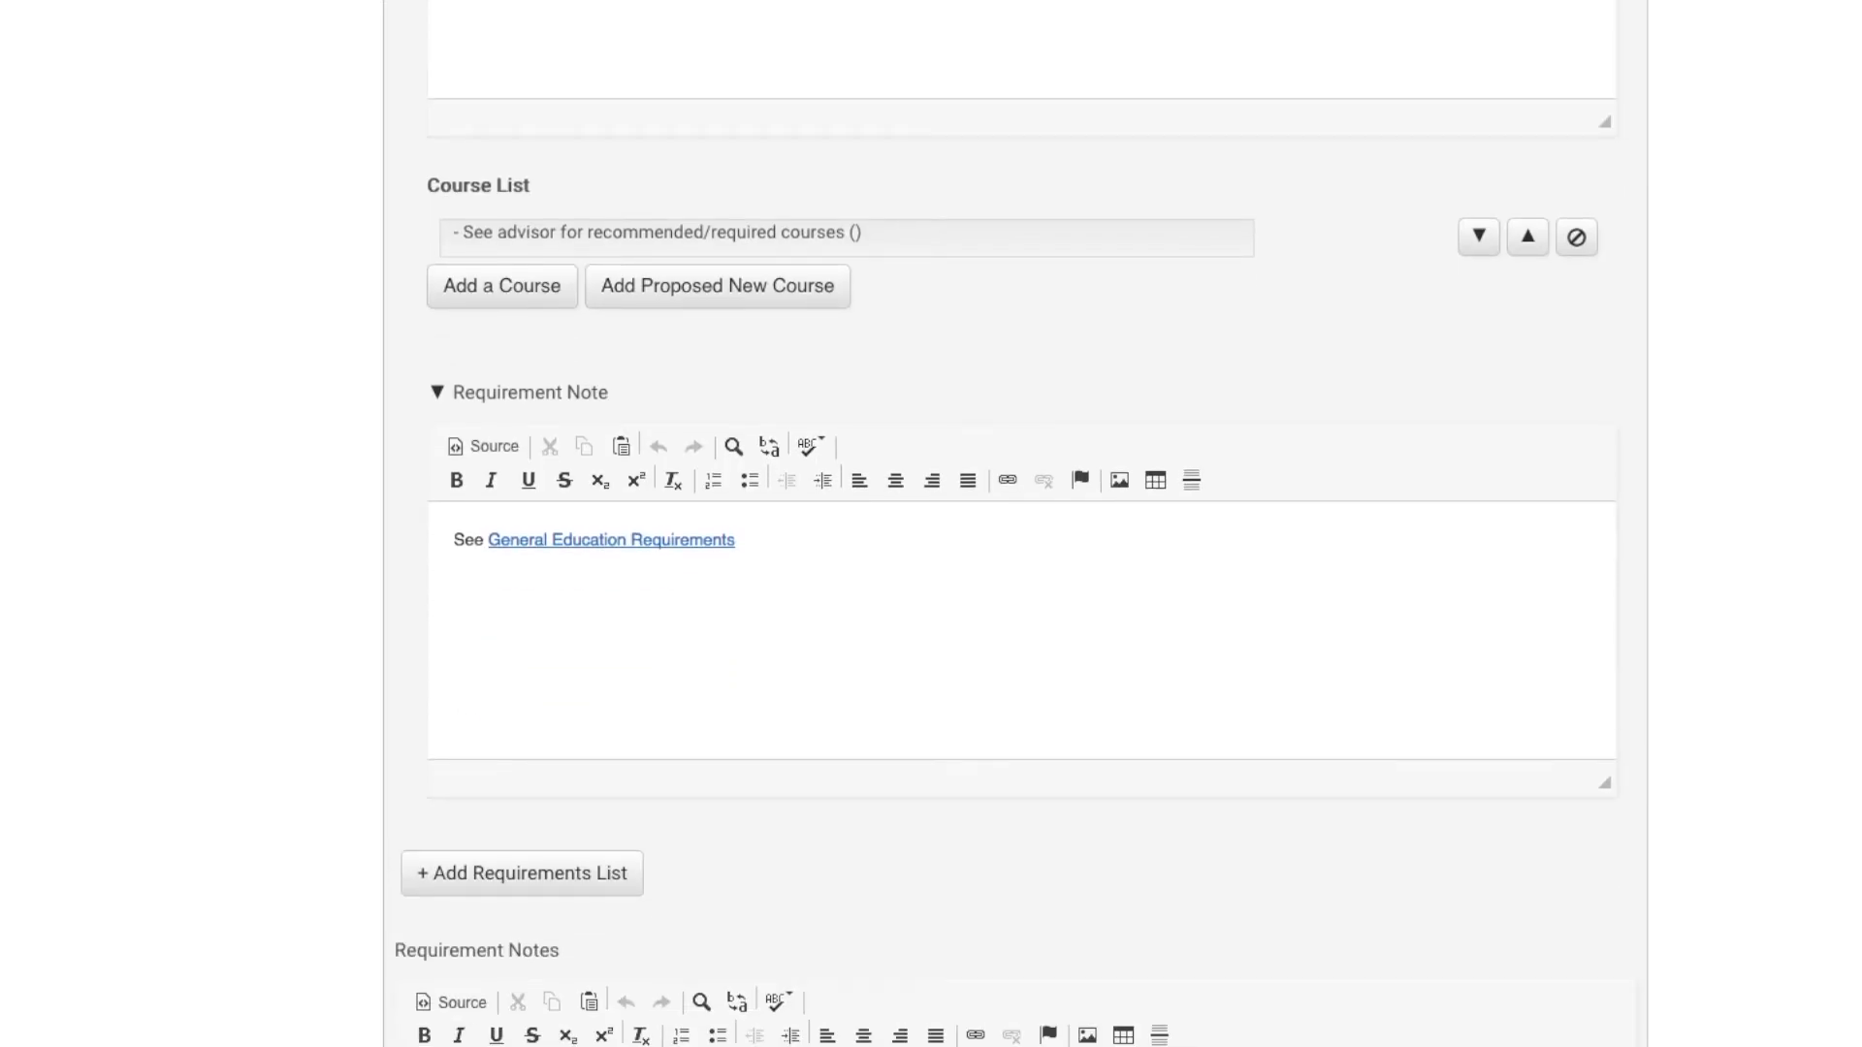
scroll(1016, 524, down, 1)
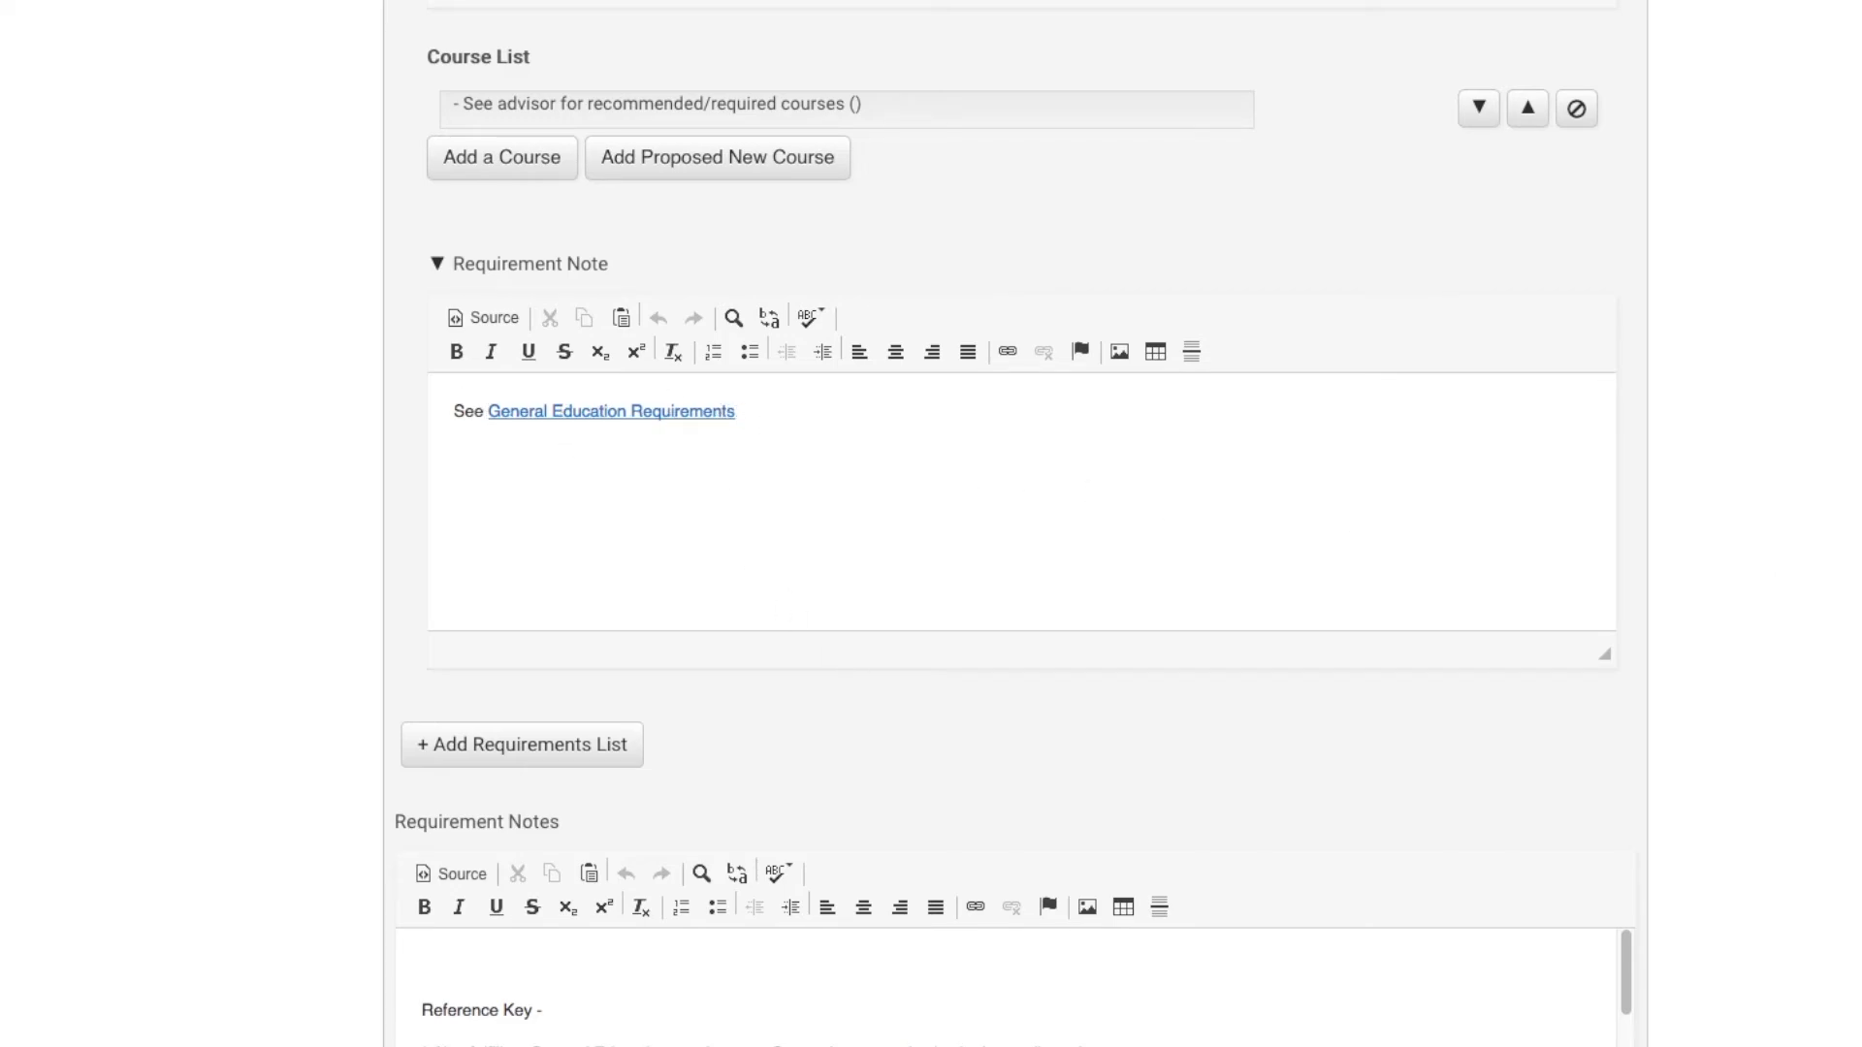
scroll(1015, 532, down, 1)
scroll(1015, 532, down, 1)
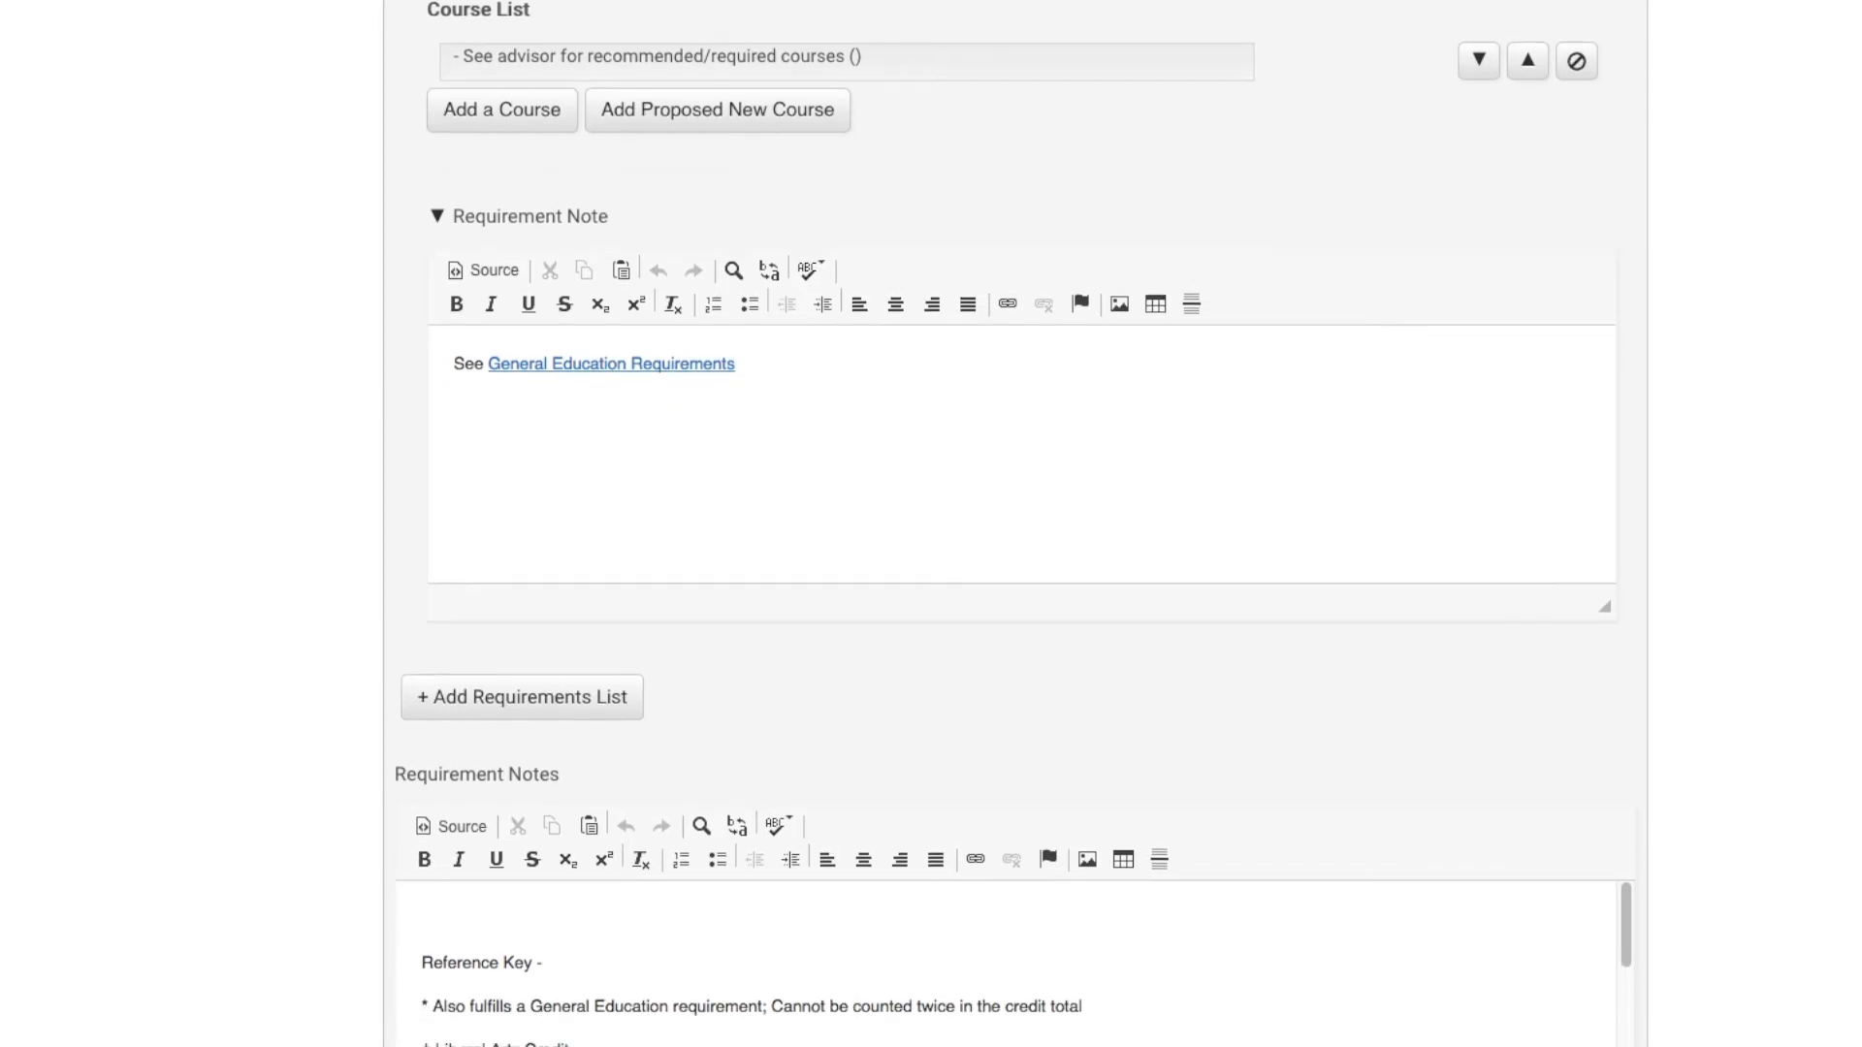
scroll(1015, 523, down, 5)
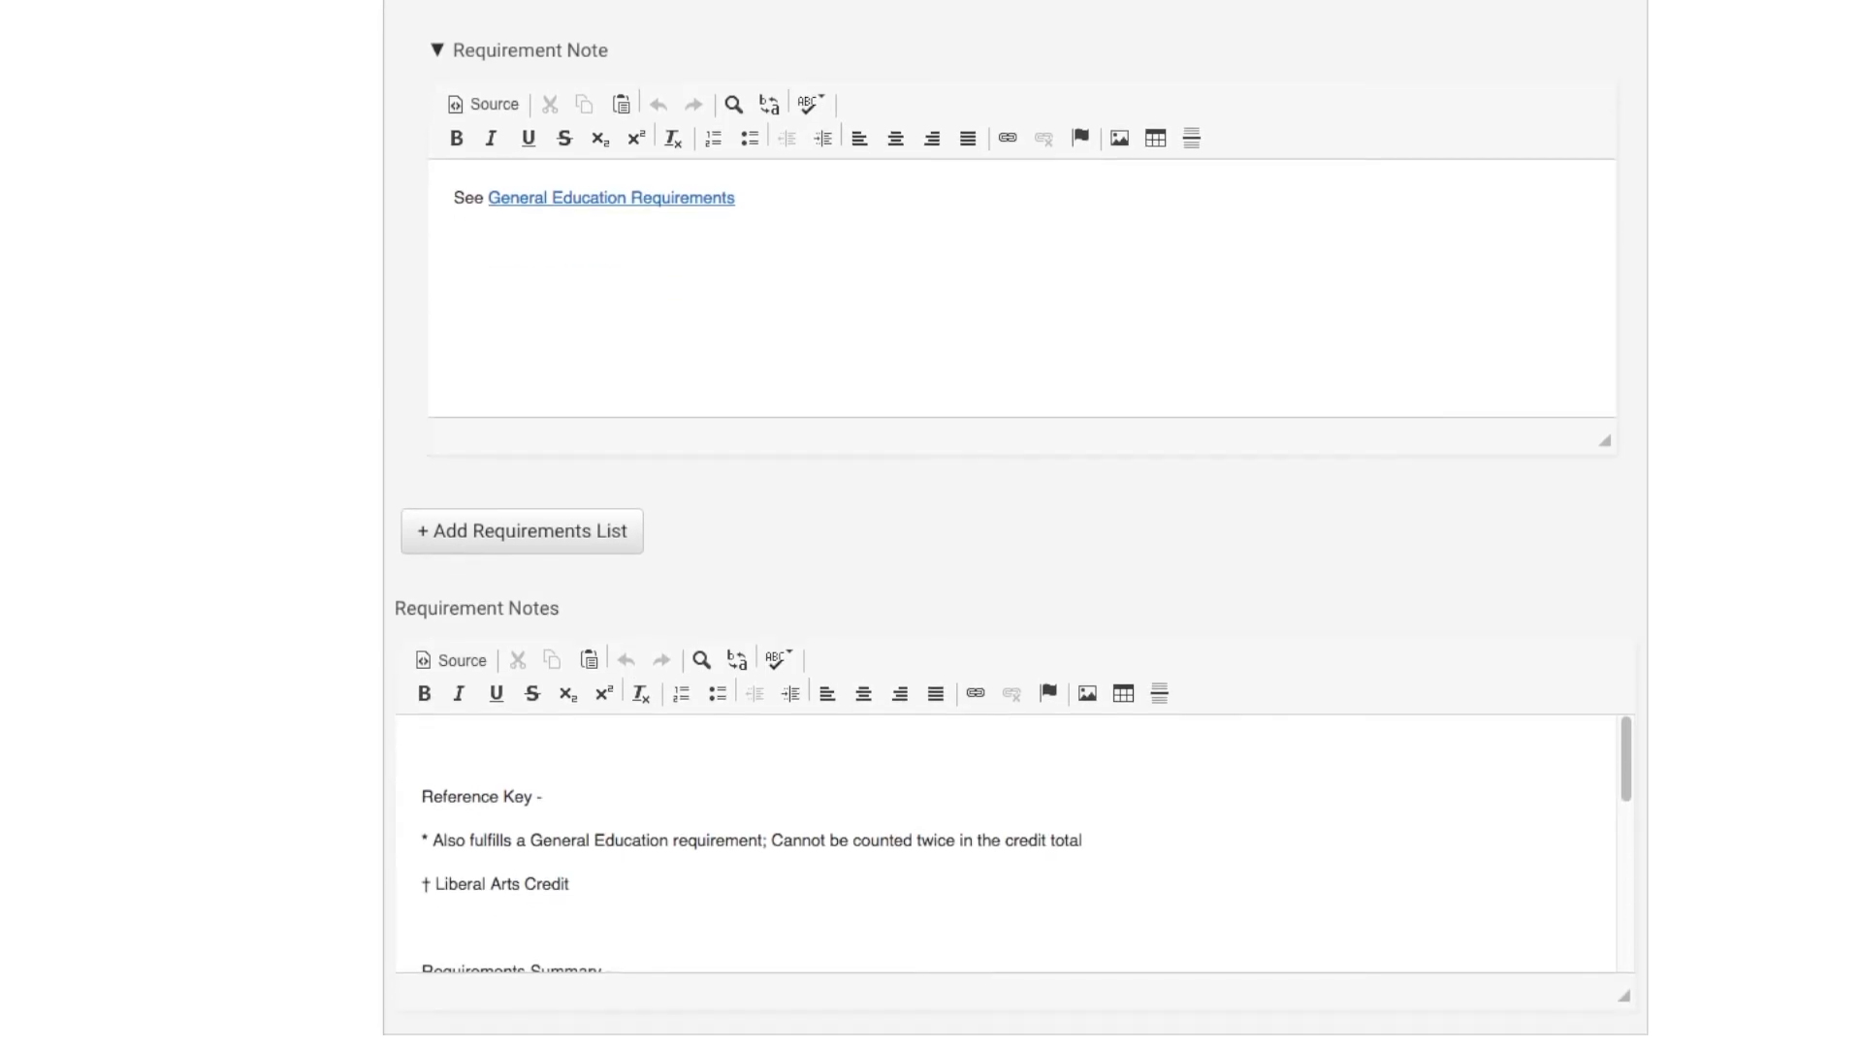
drag(1627, 689, 1622, 783)
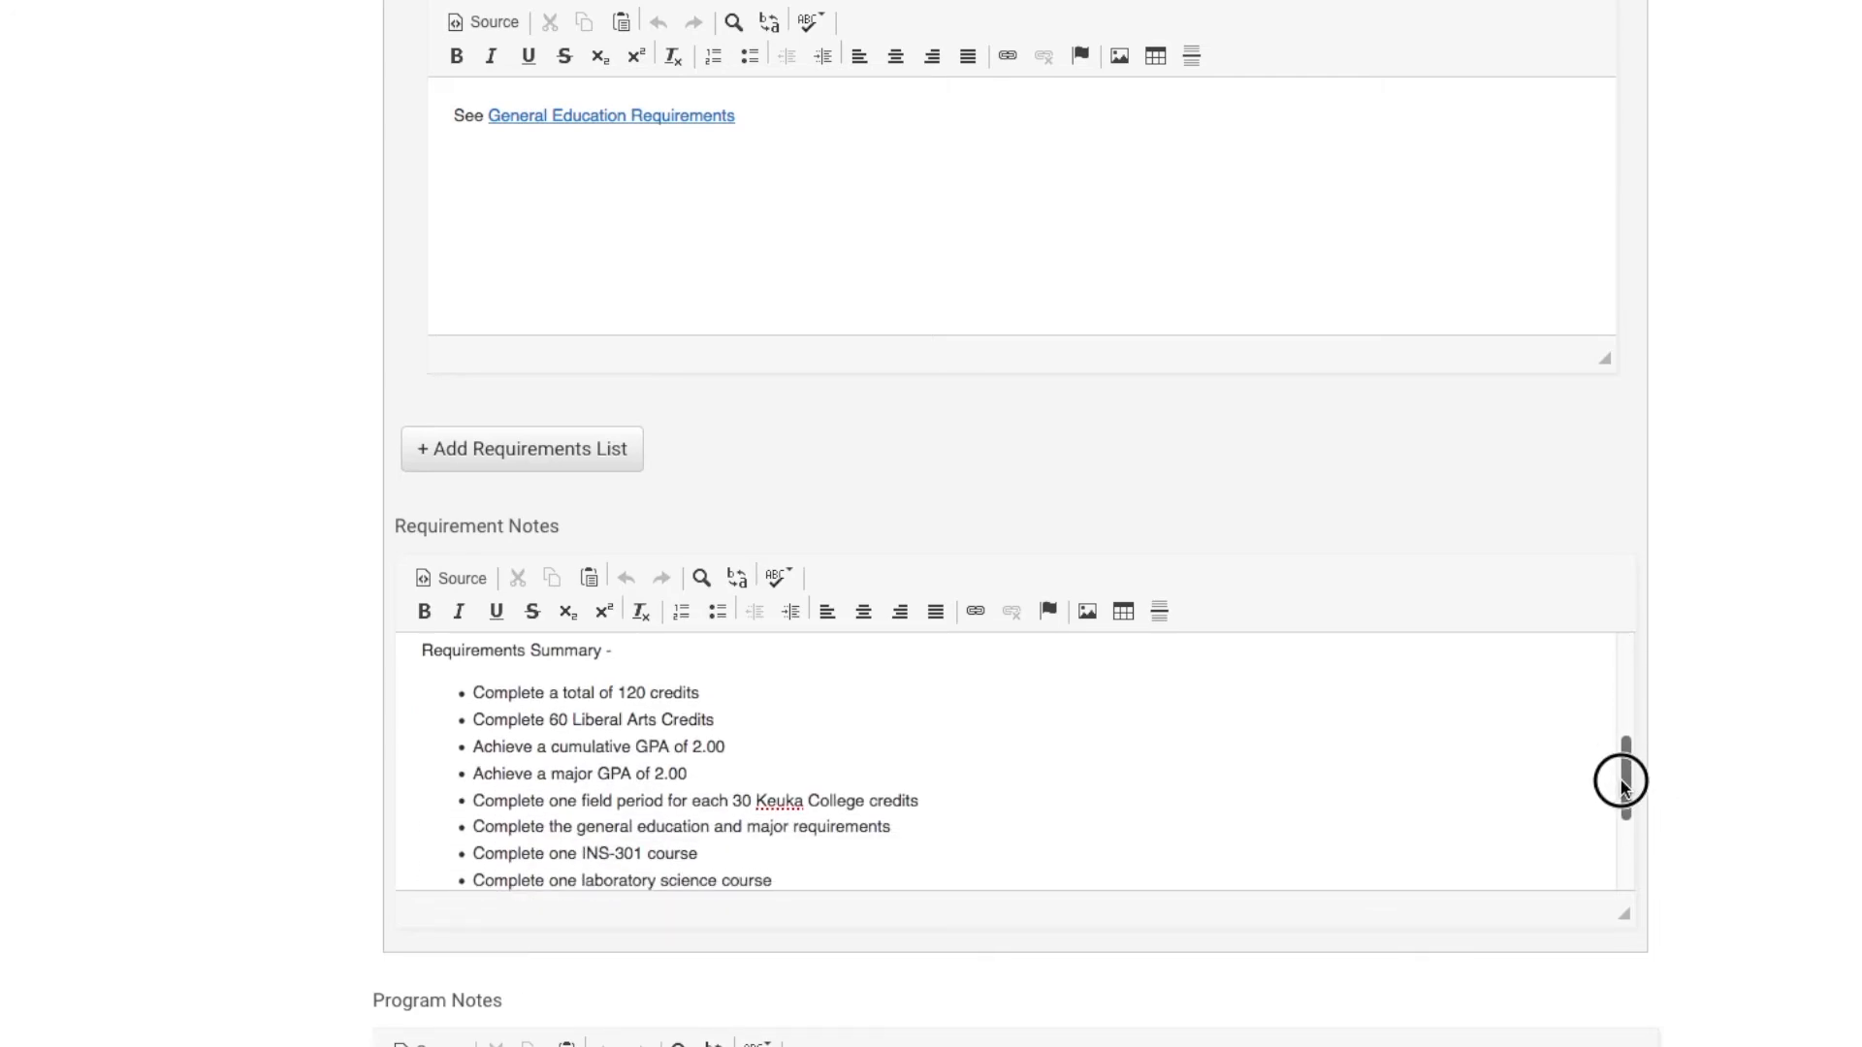
drag(1620, 784, 1625, 864)
scroll(1015, 524, down, 10)
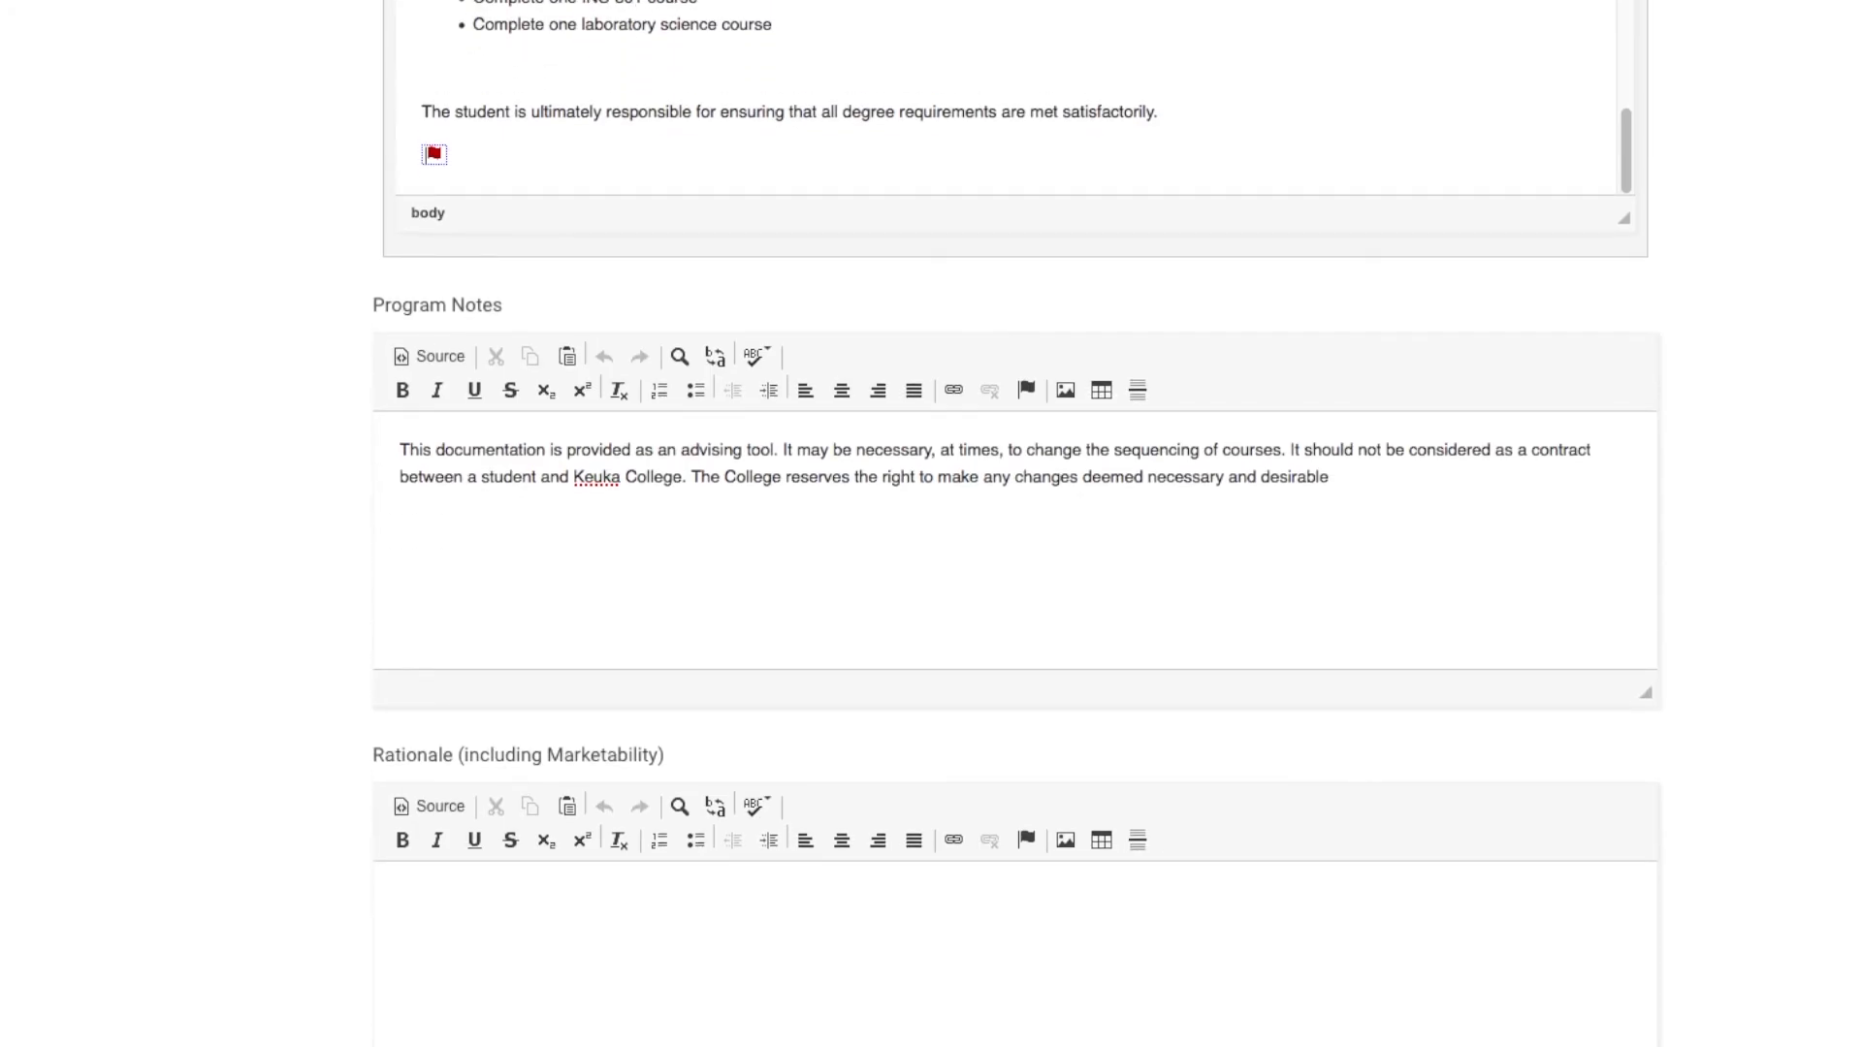
scroll(1015, 523, down, 15)
scroll(1015, 523, down, 5)
scroll(1015, 524, down, 5)
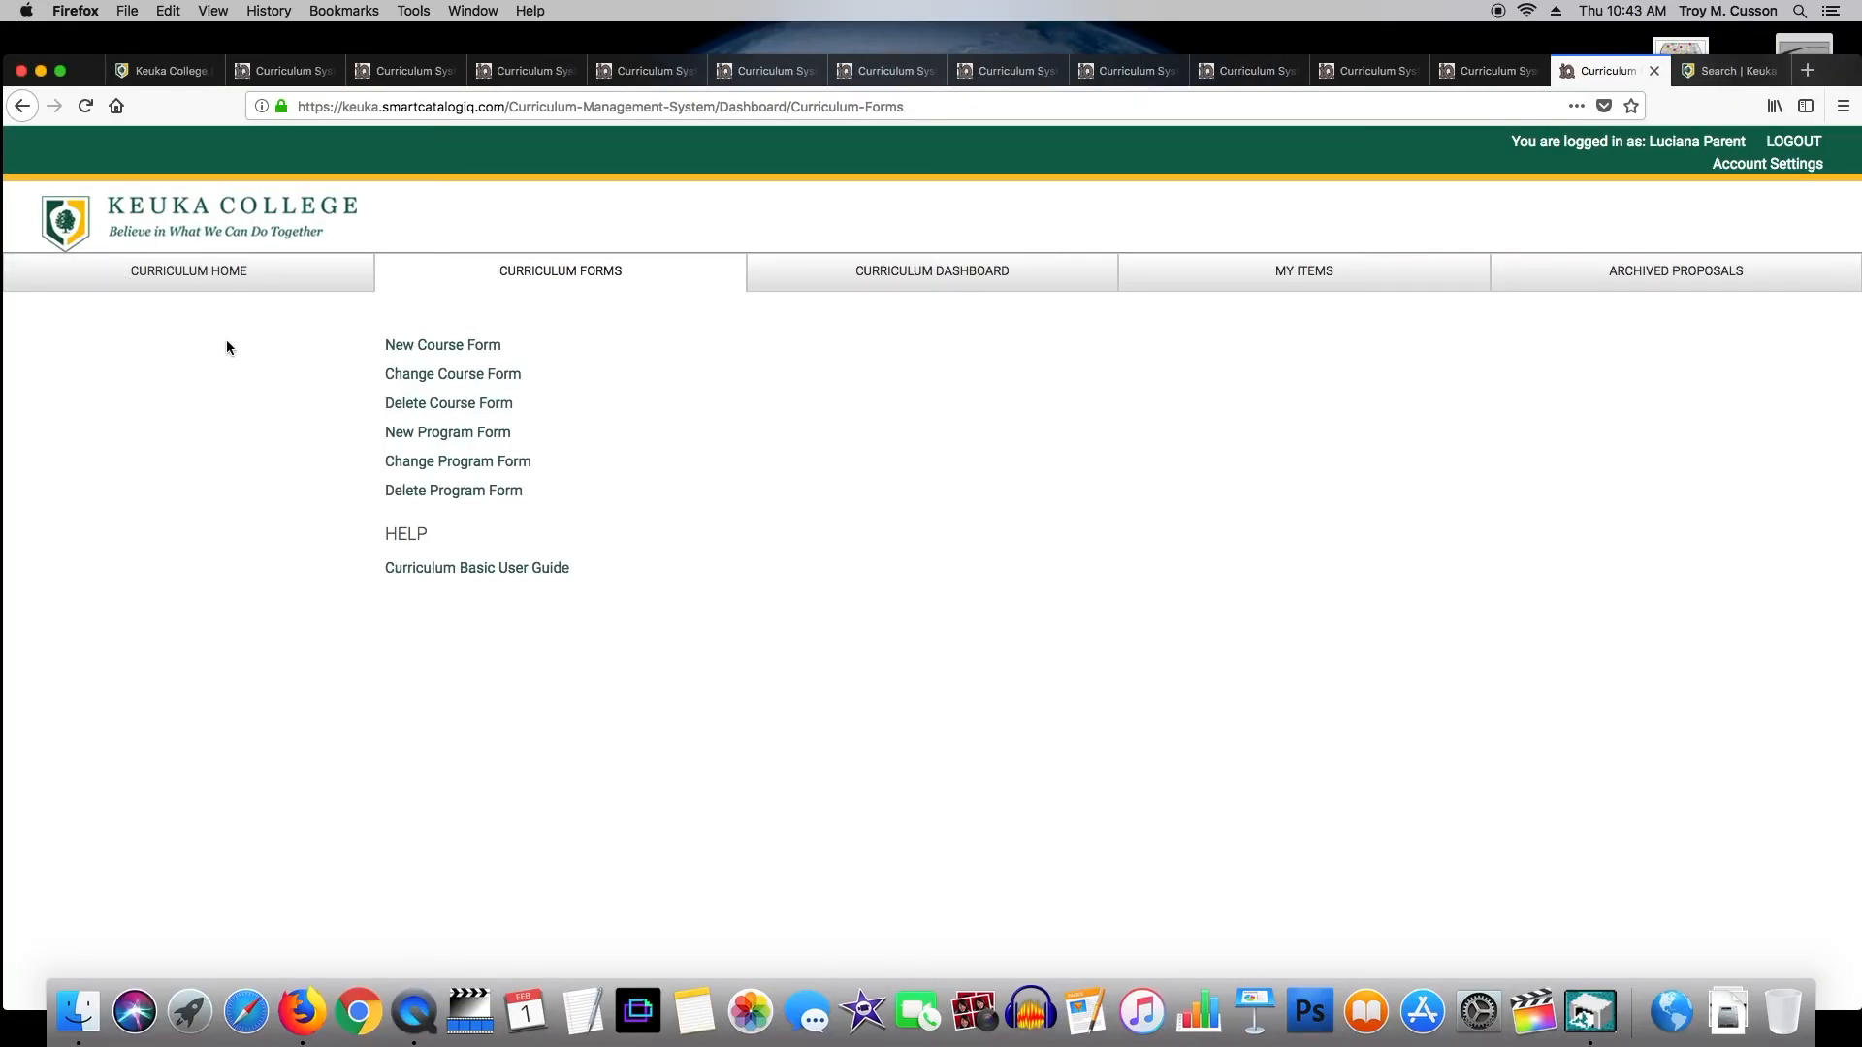
click(262, 279)
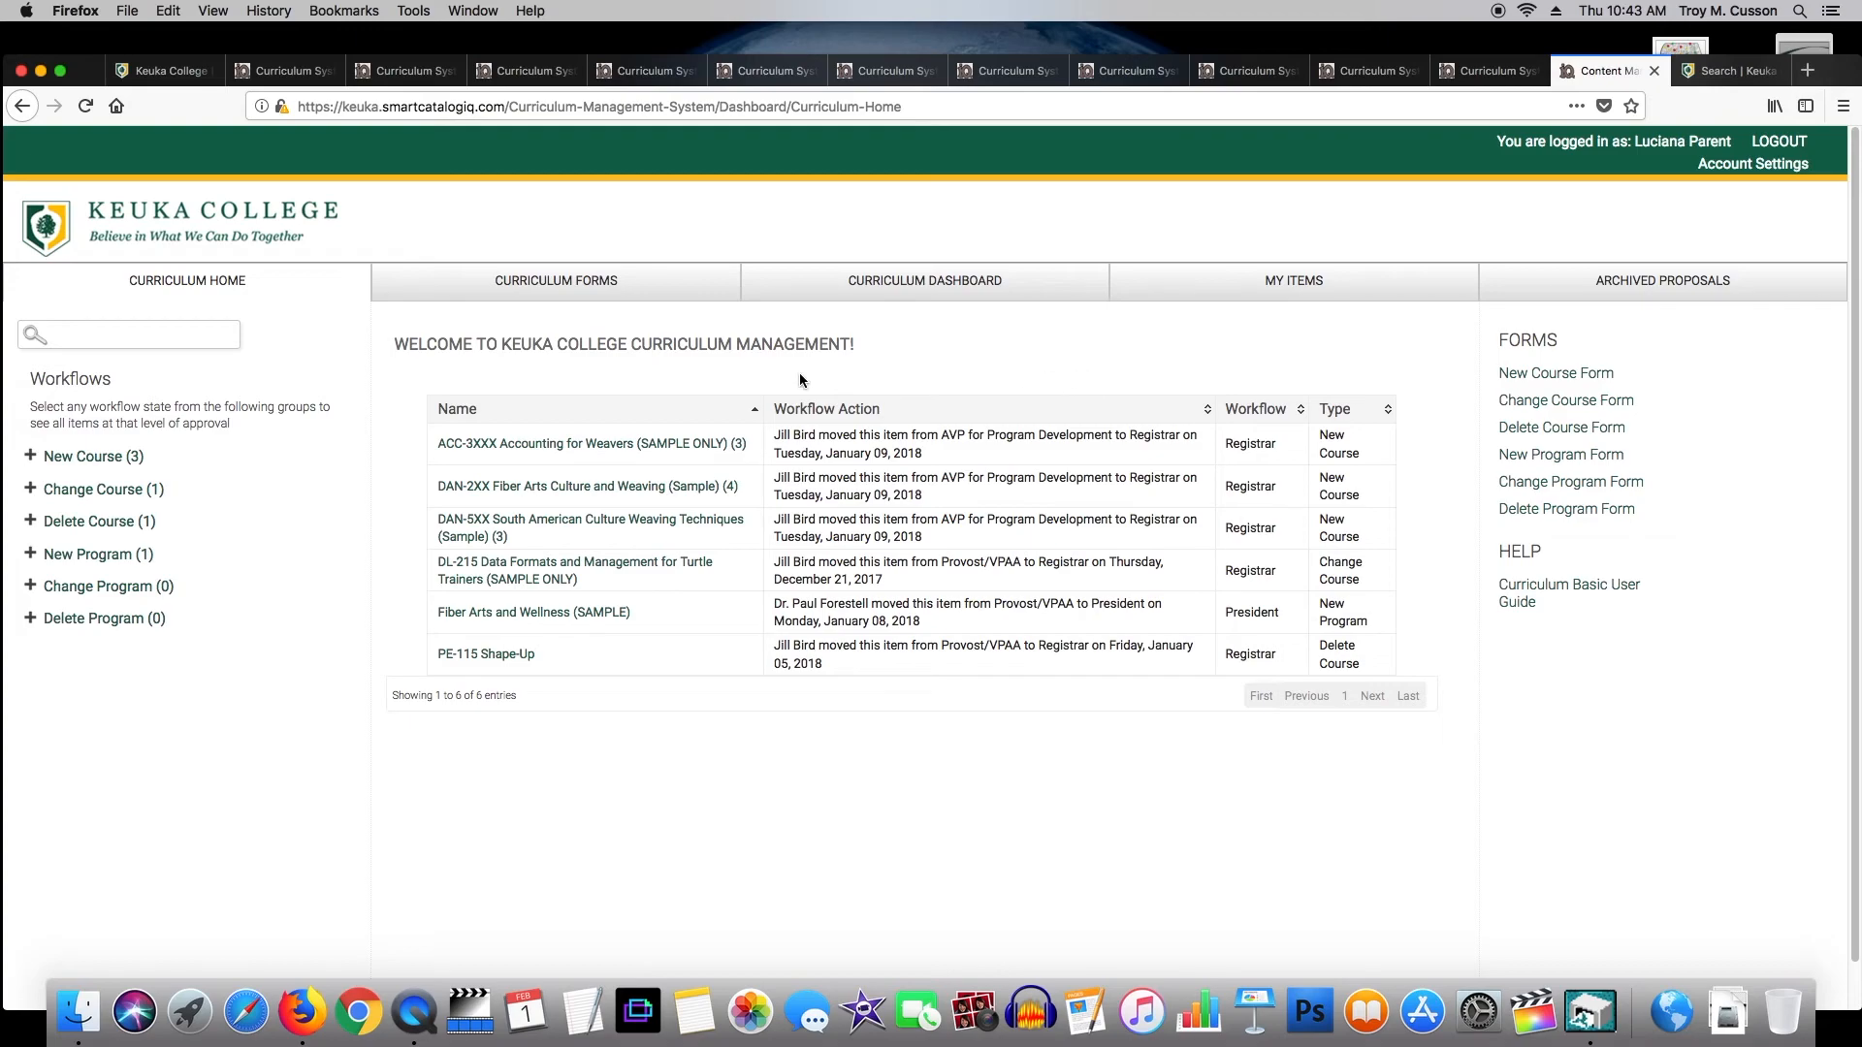
click(103, 457)
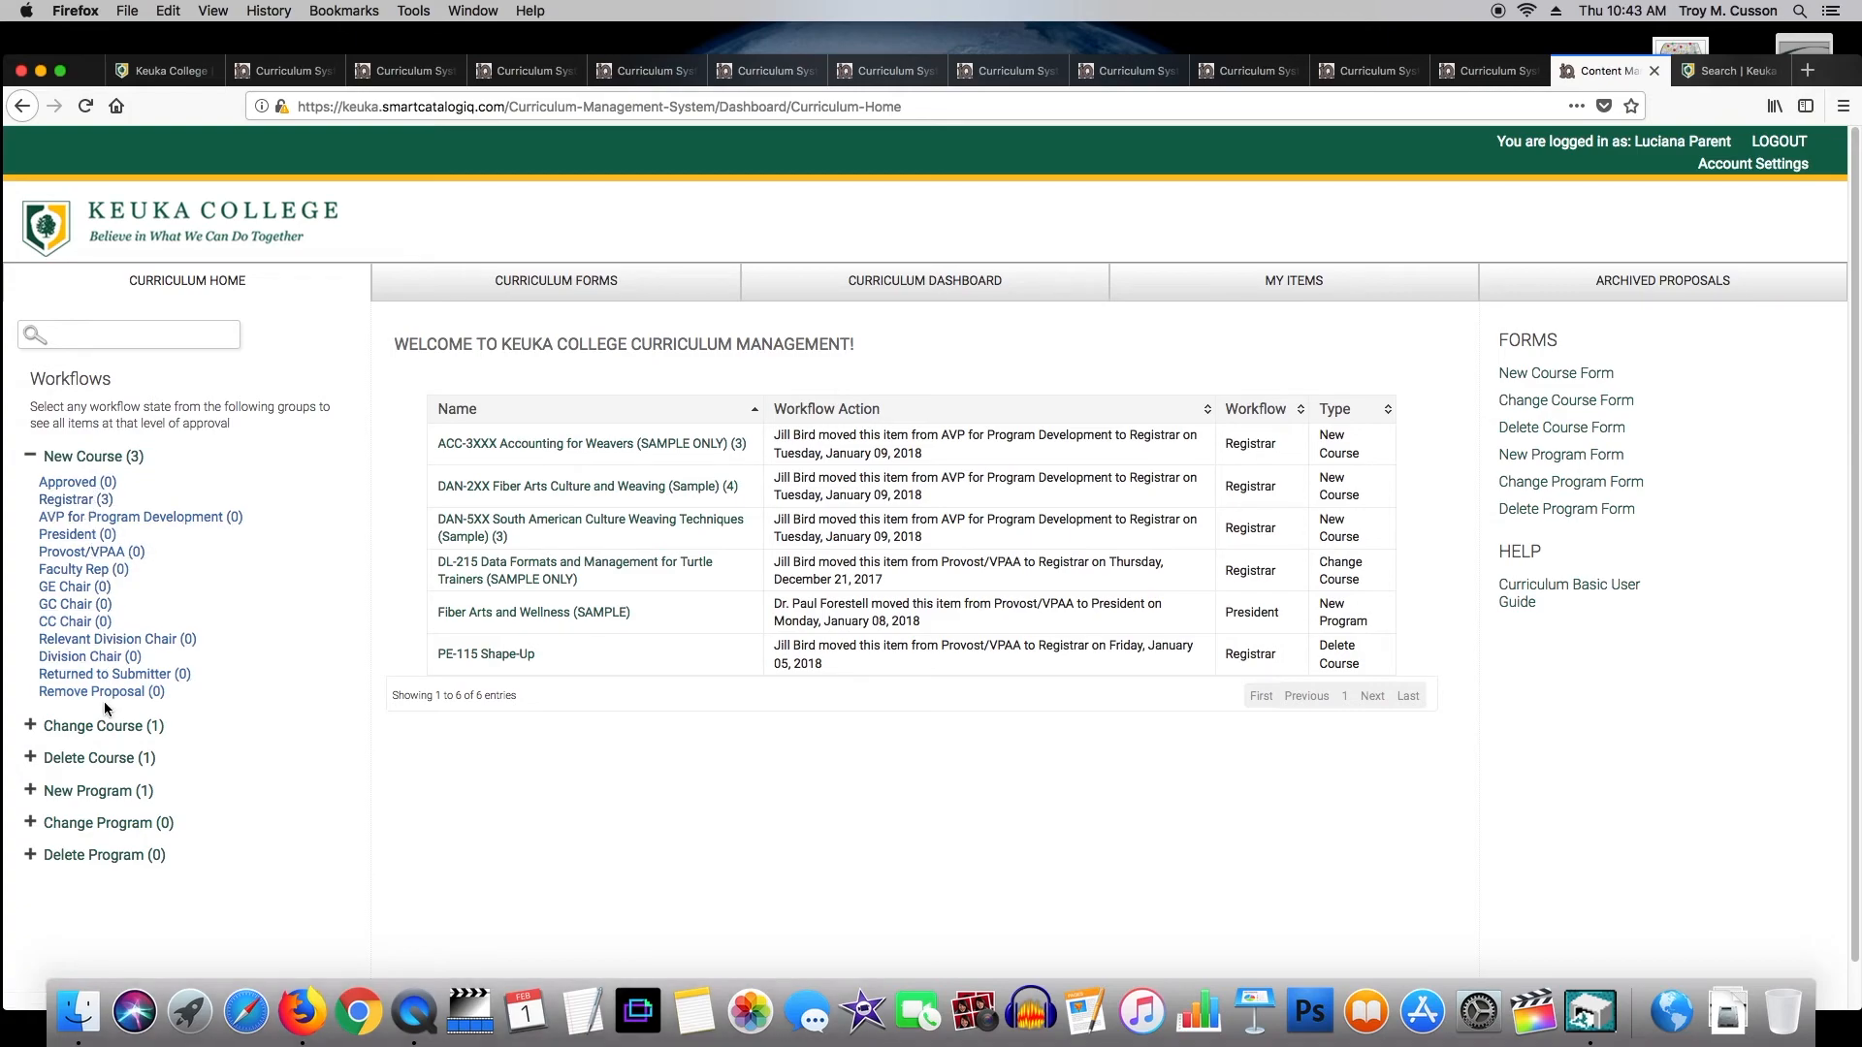
click(602, 284)
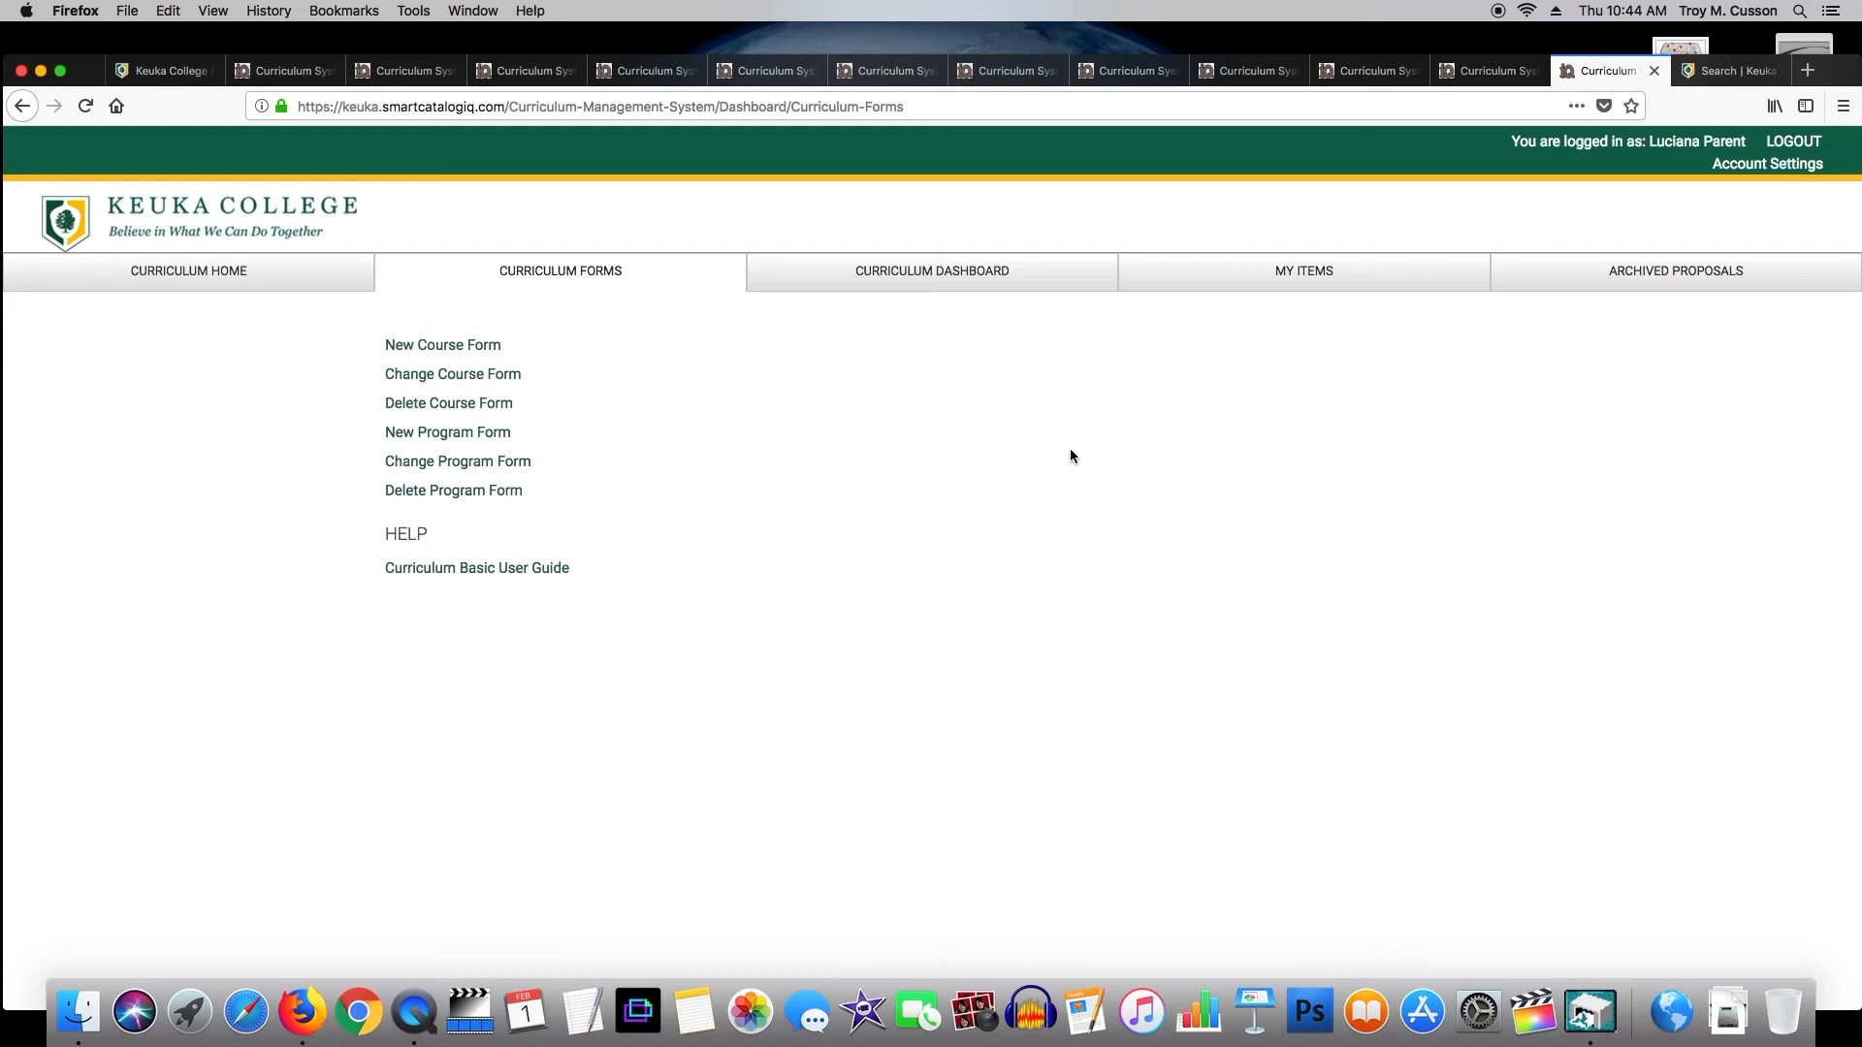
Review the curriculum items saved under your account in My Items.
click(1278, 282)
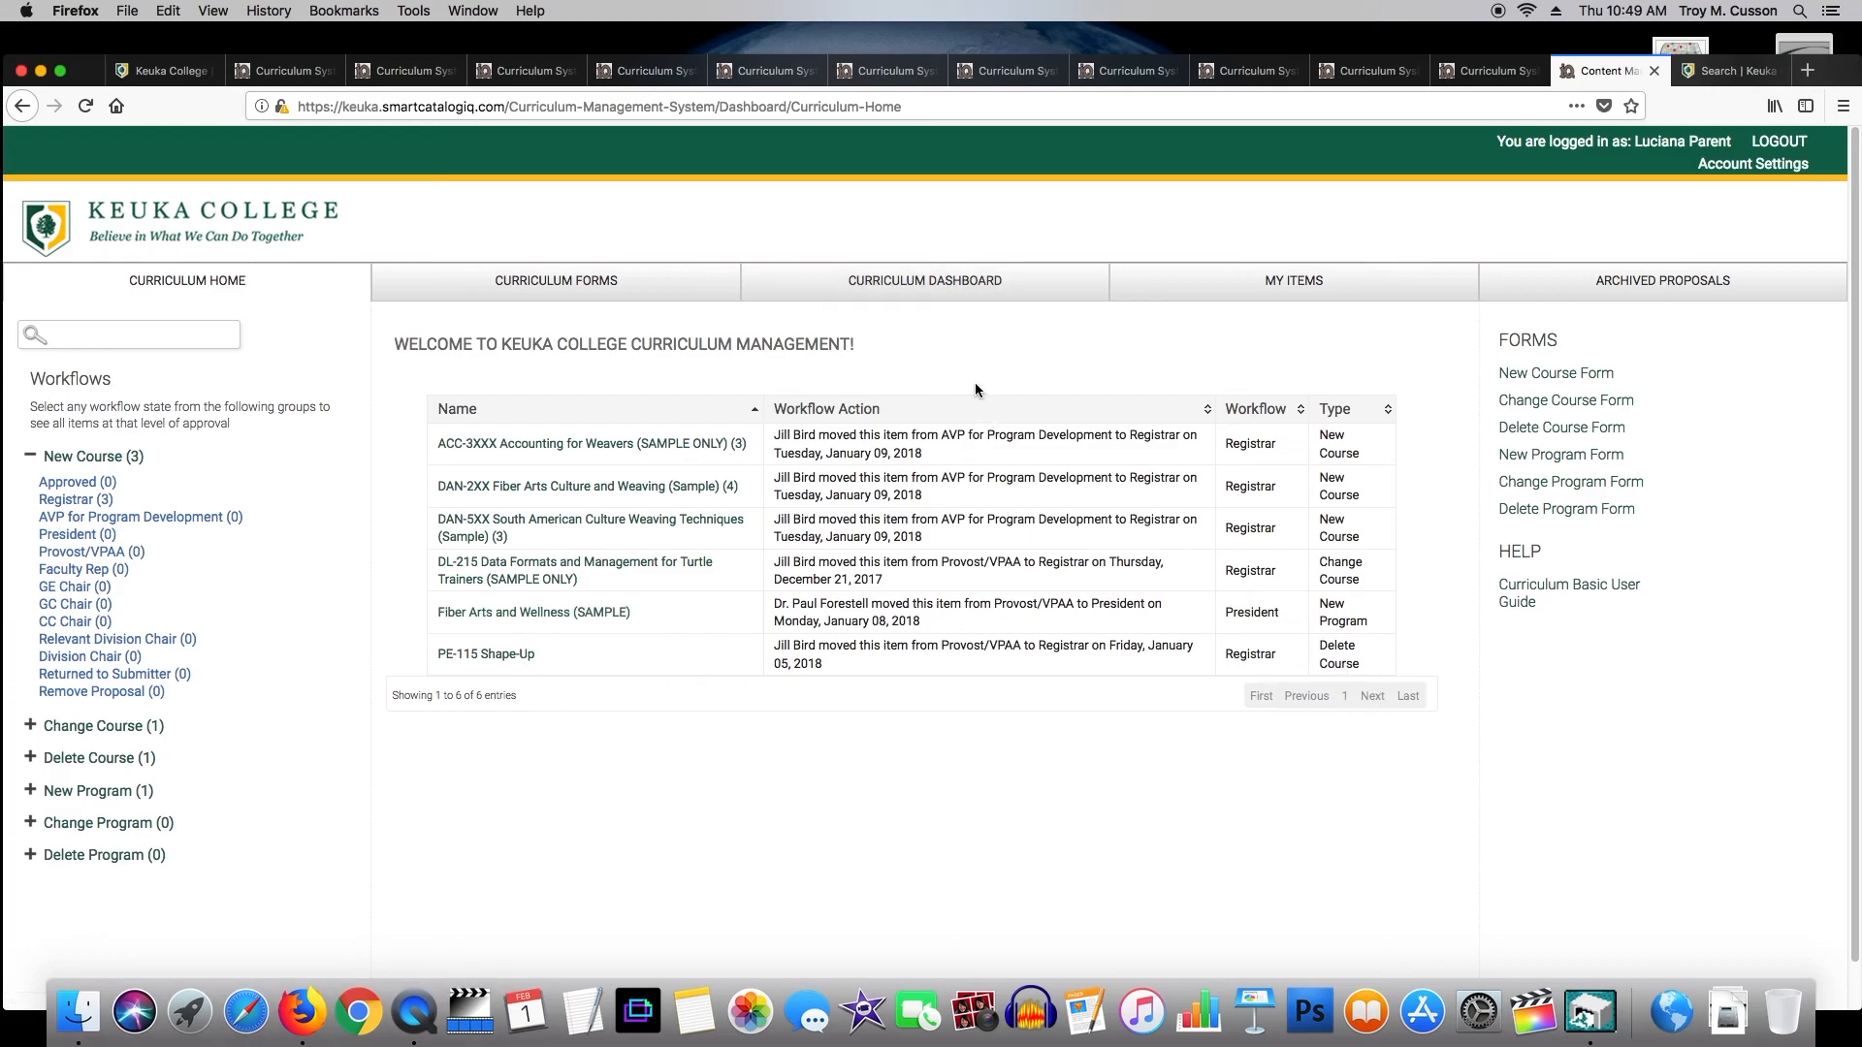
Search the Curriculum Dashboard proposals for 'pe', then download the Curriculum Basic User Guide PDF.
click(958, 291)
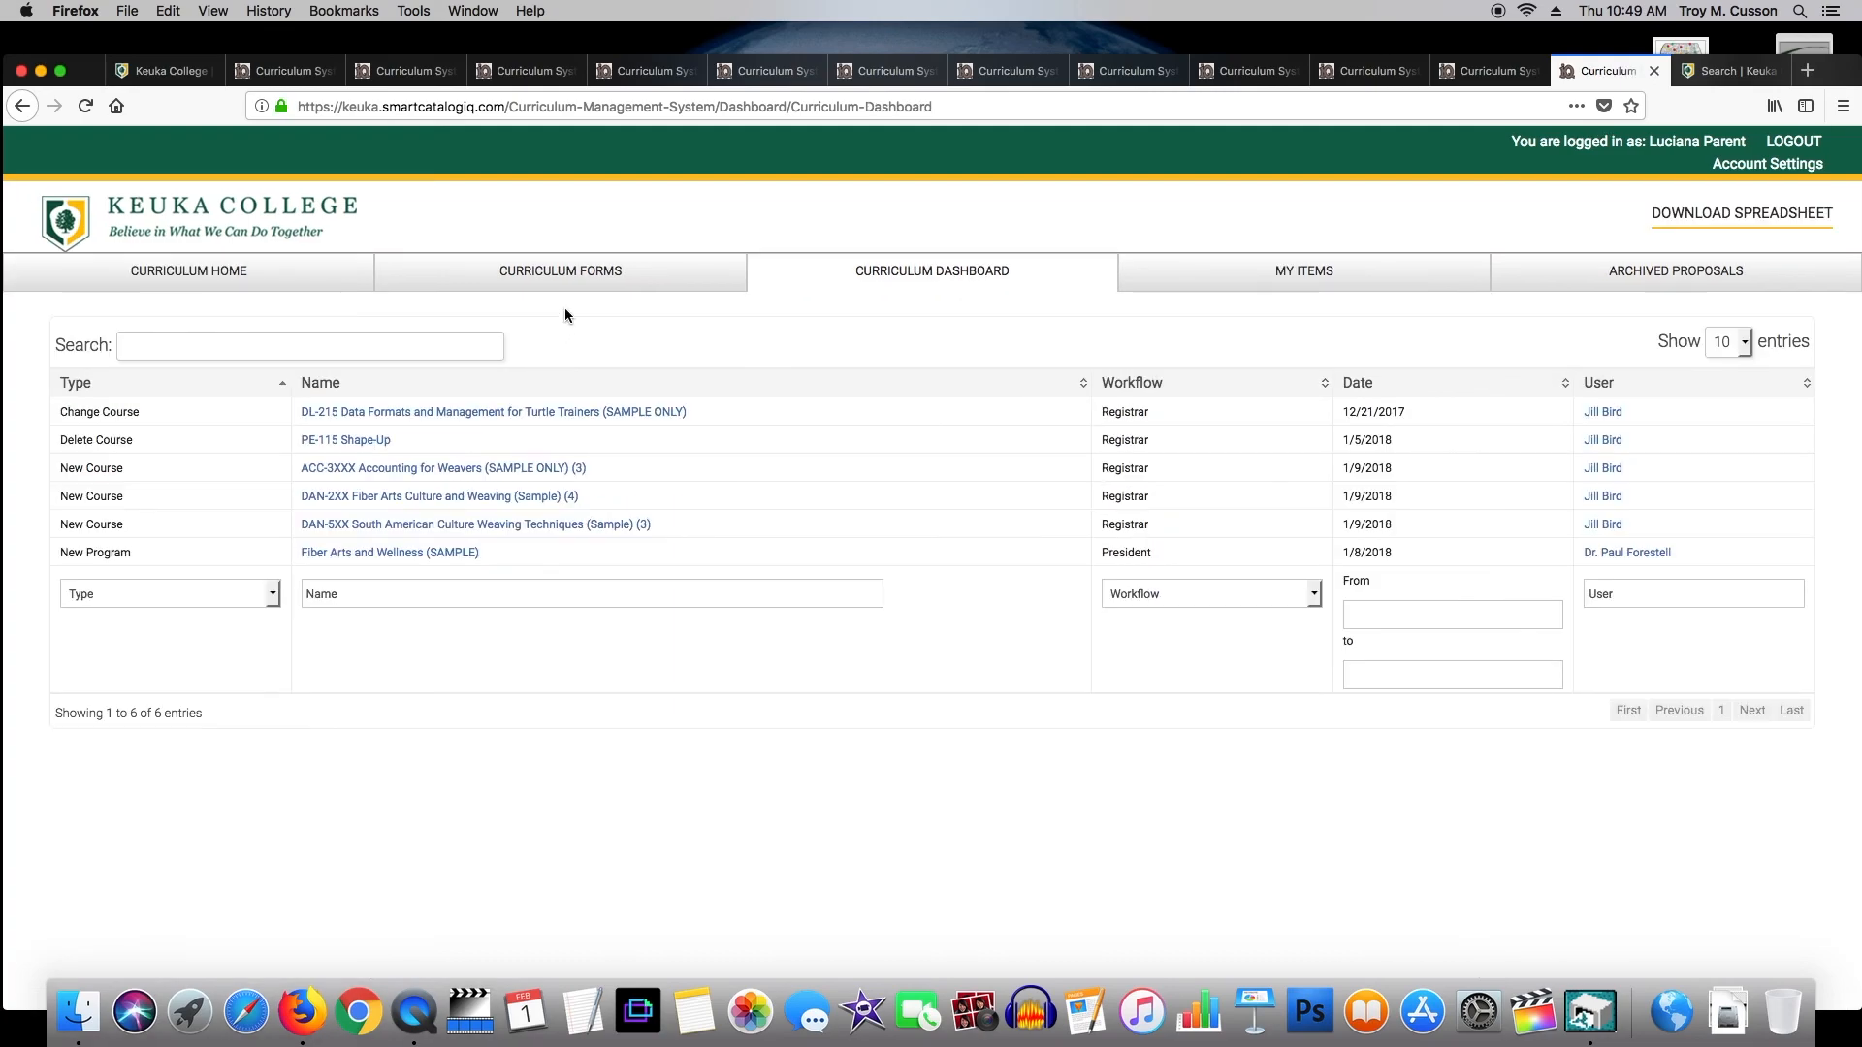
click(215, 346)
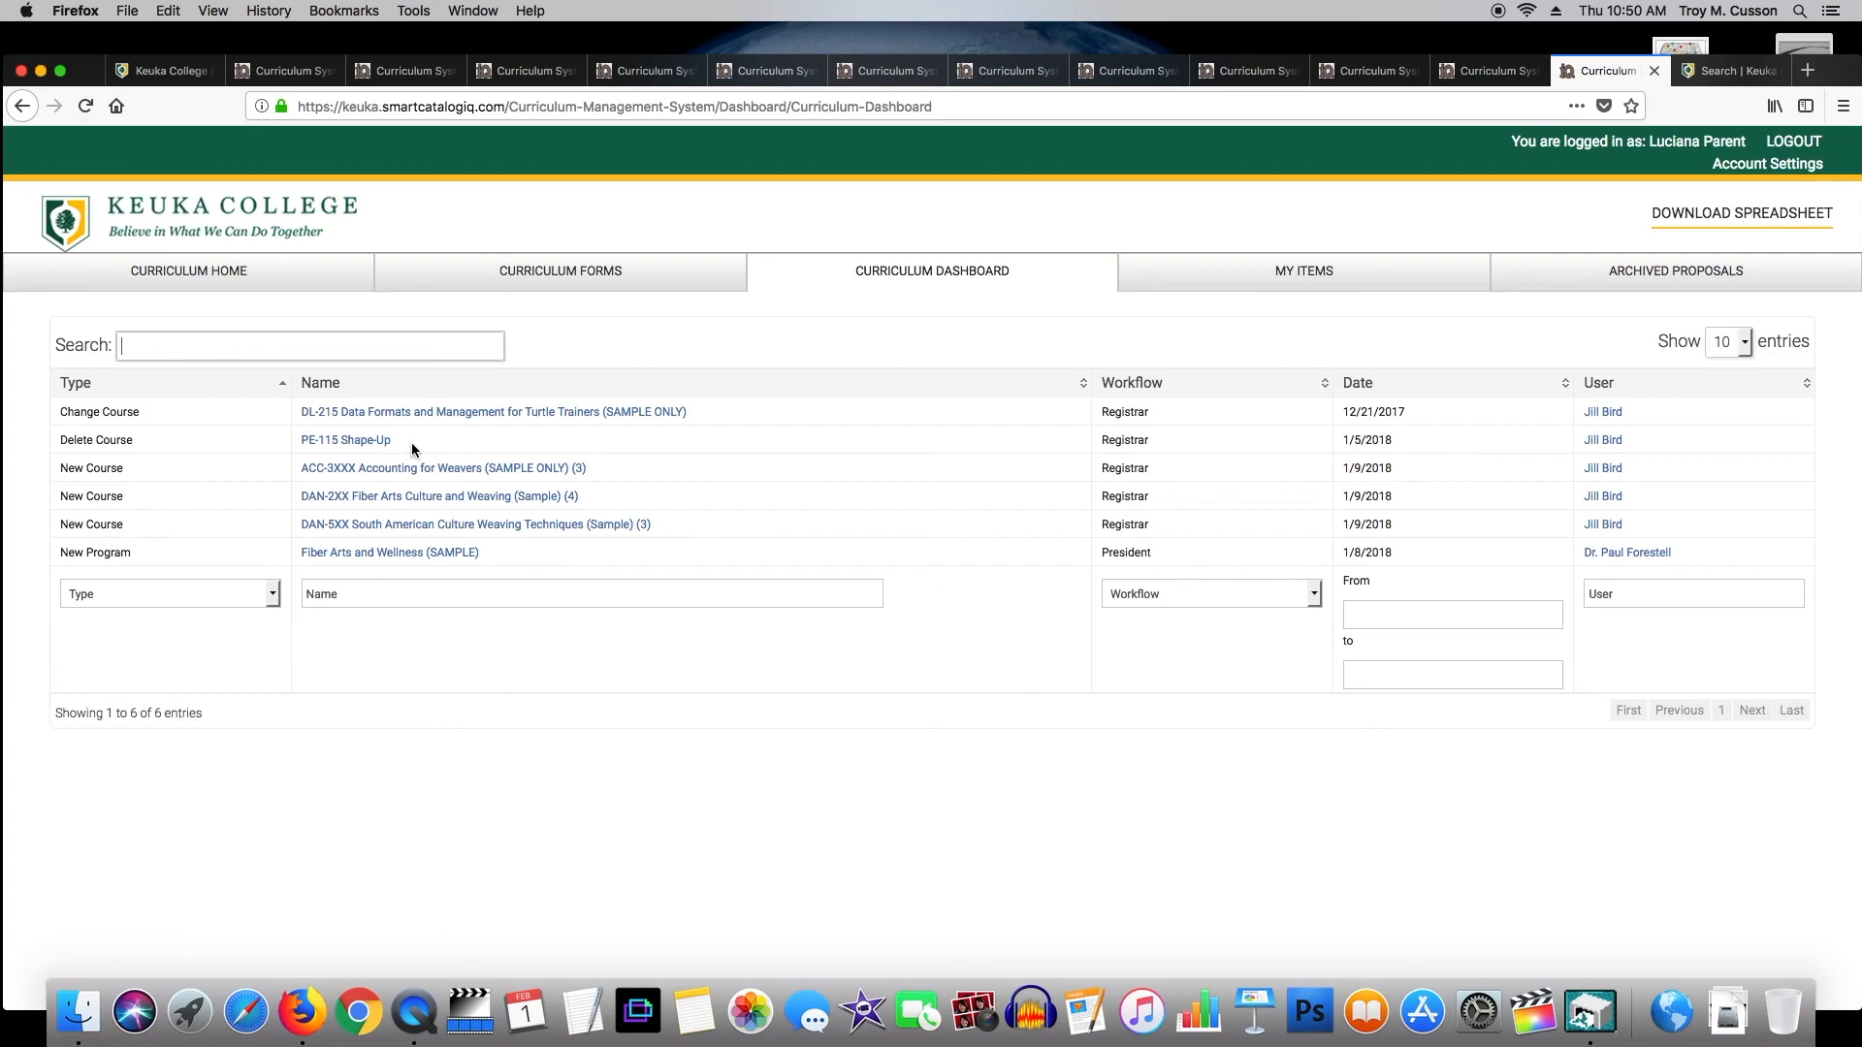
text(pe)
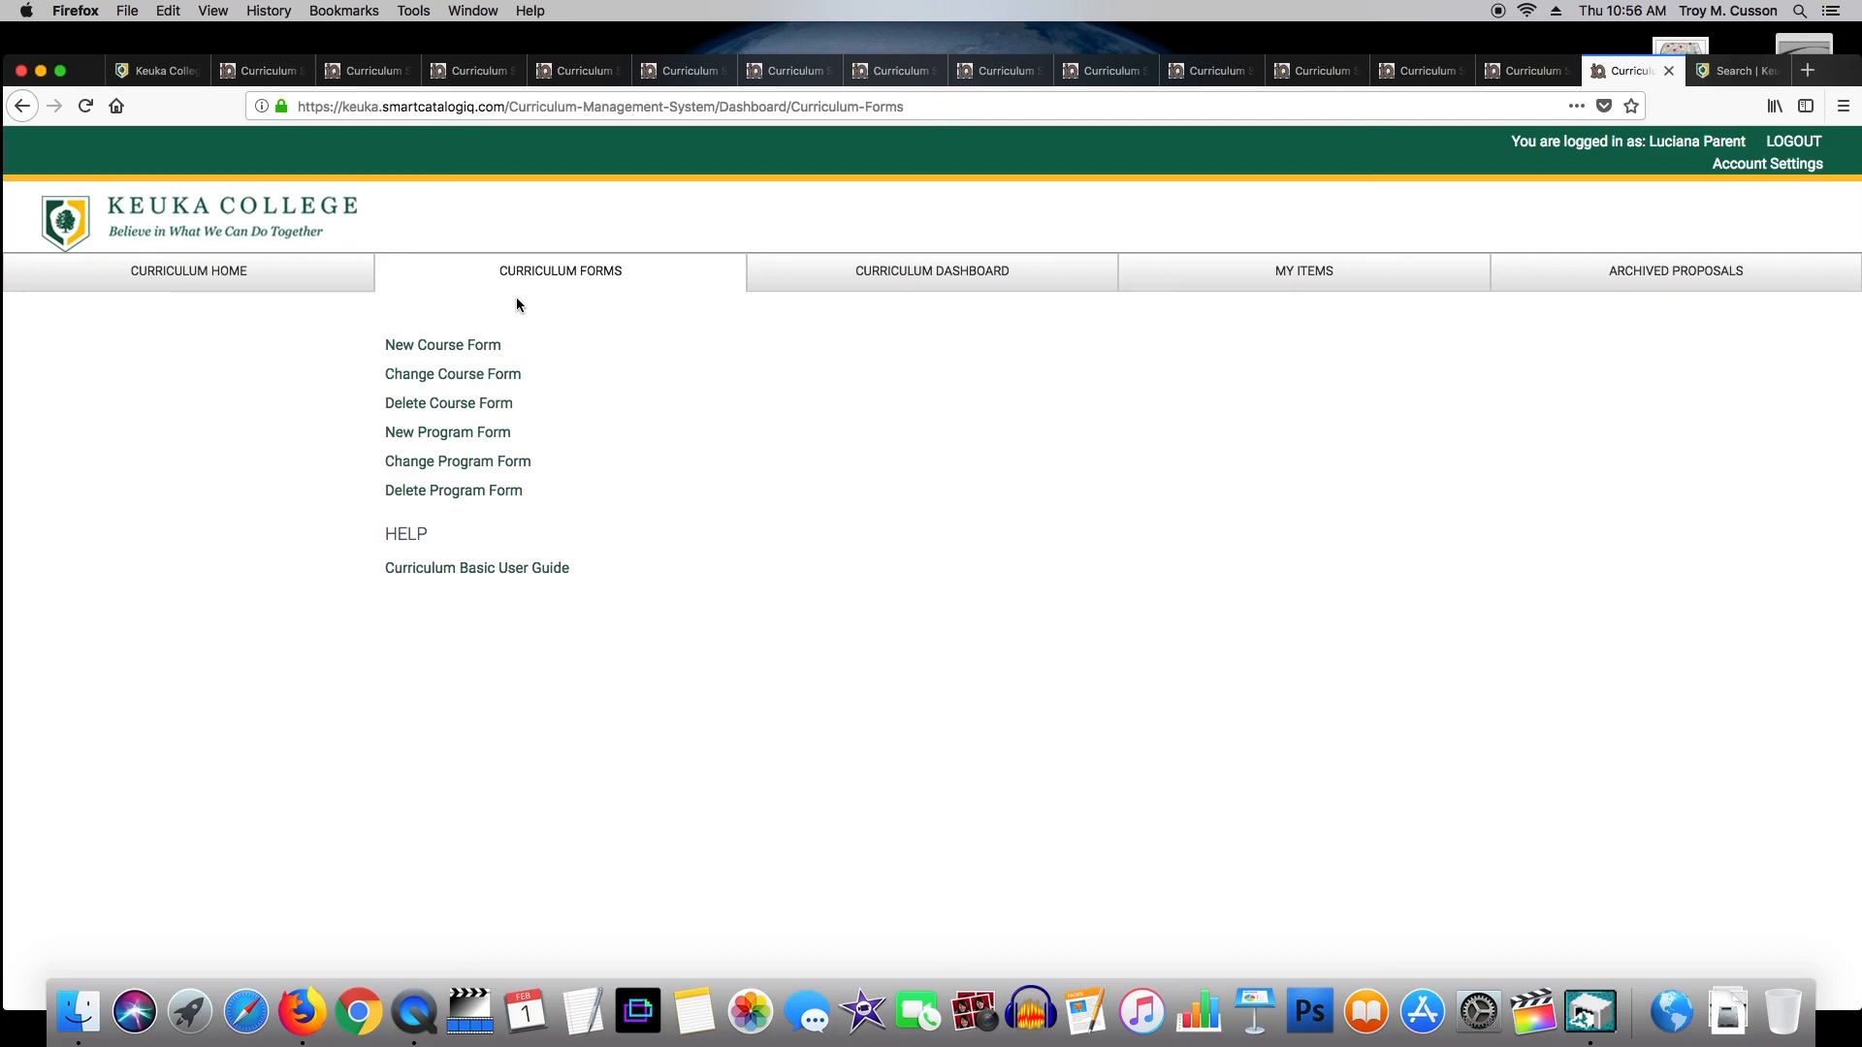
click(476, 573)
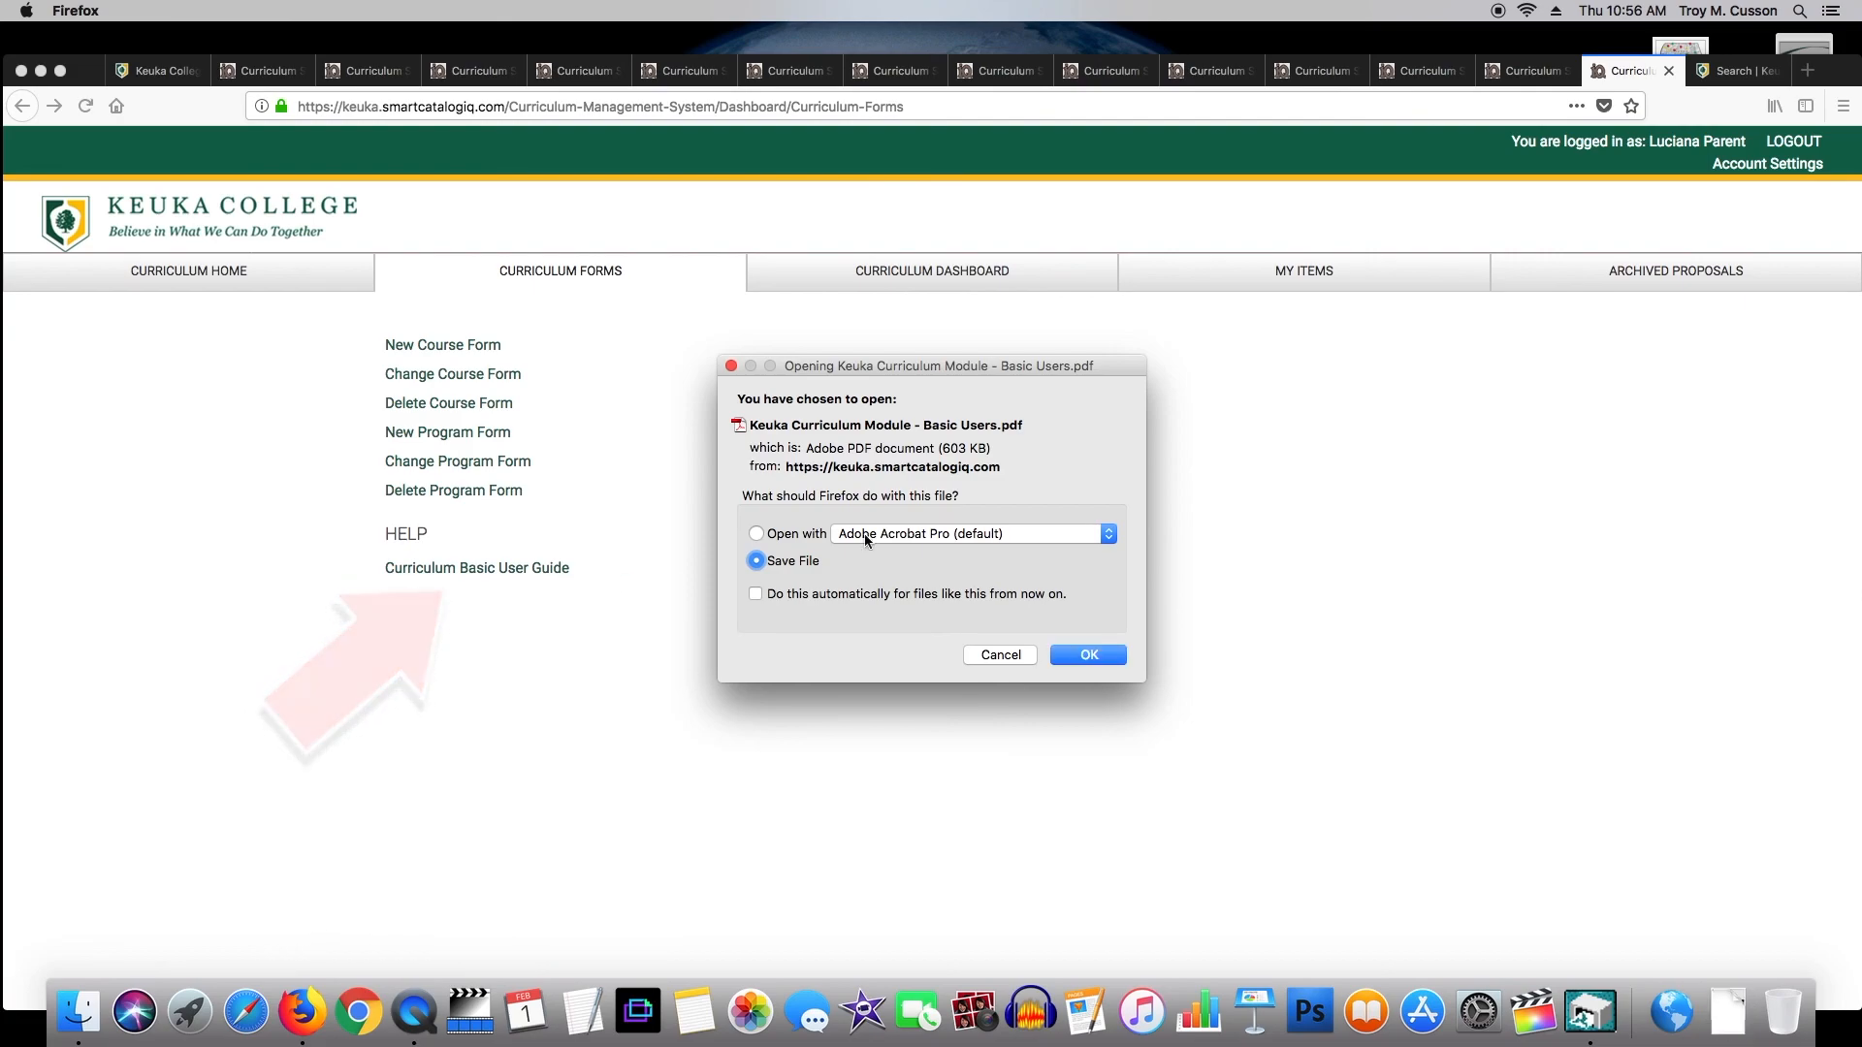